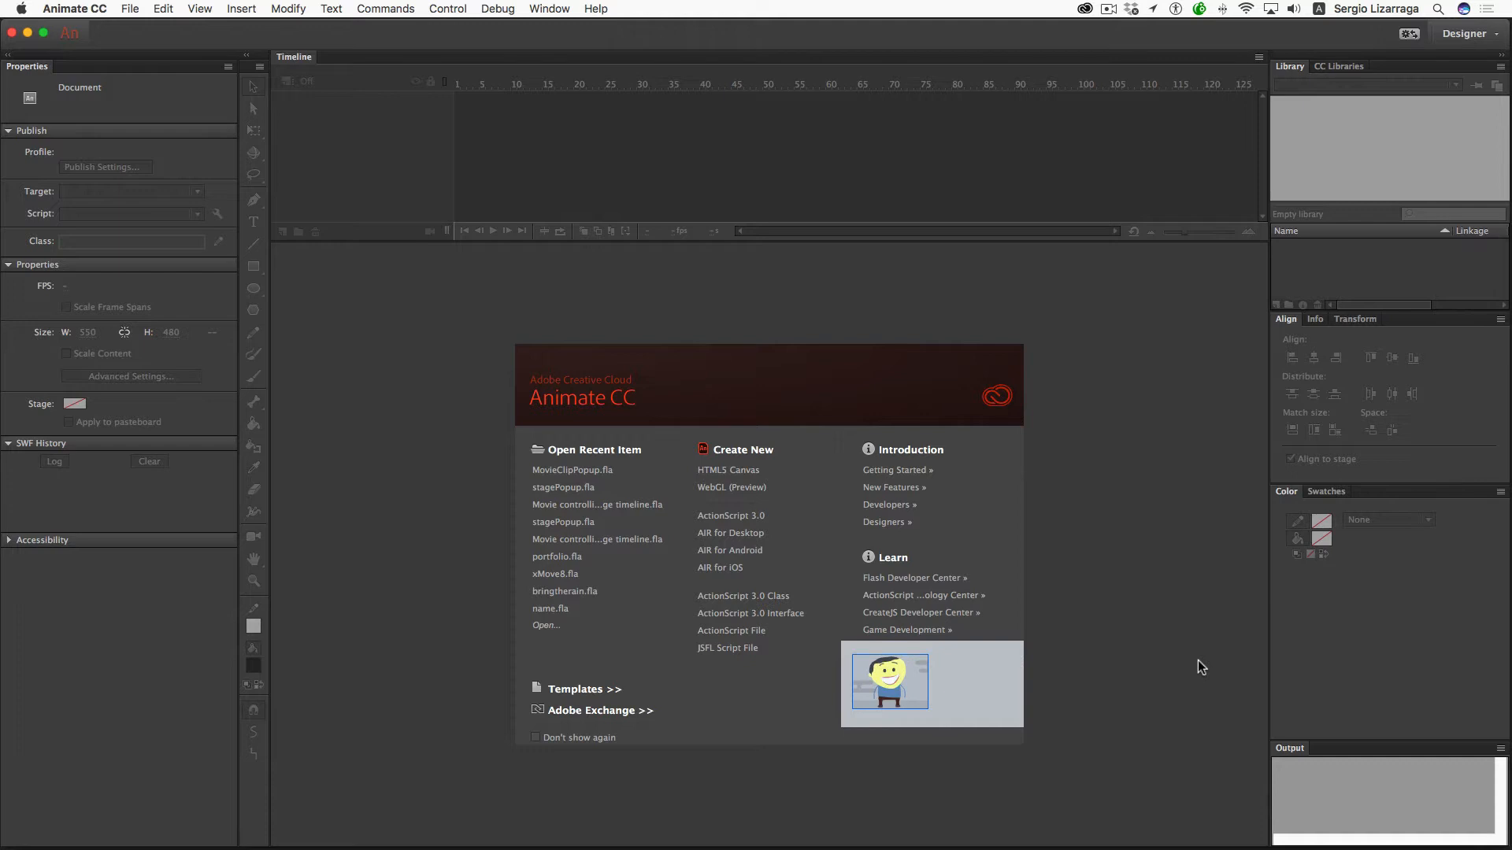
Step: Create a new HTML5 Canvas document and draw a black-filled circle about 90 px wide on the stage's upper left area
click(747, 471)
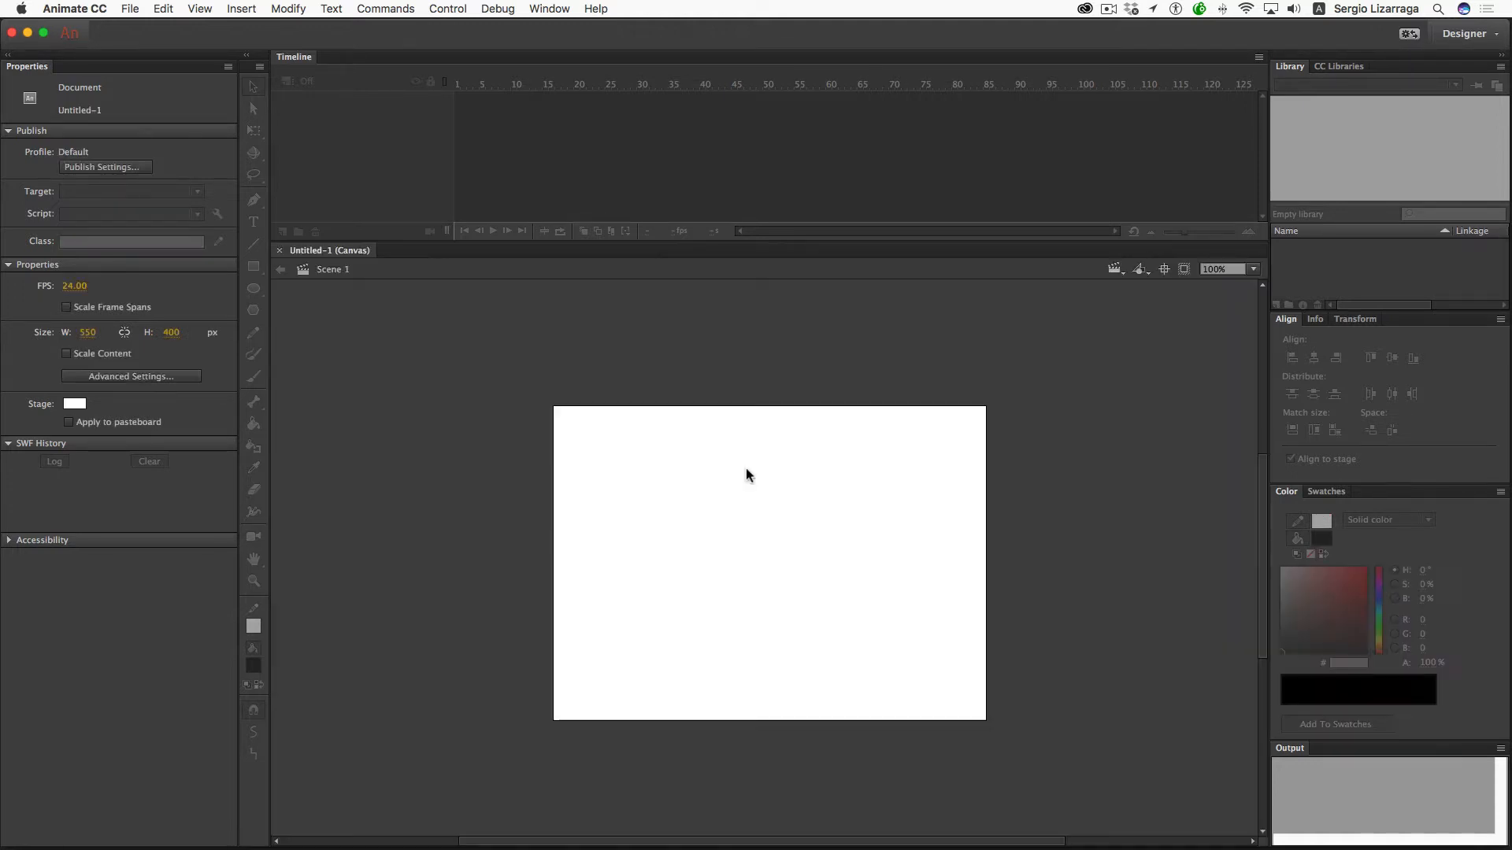
click(260, 290)
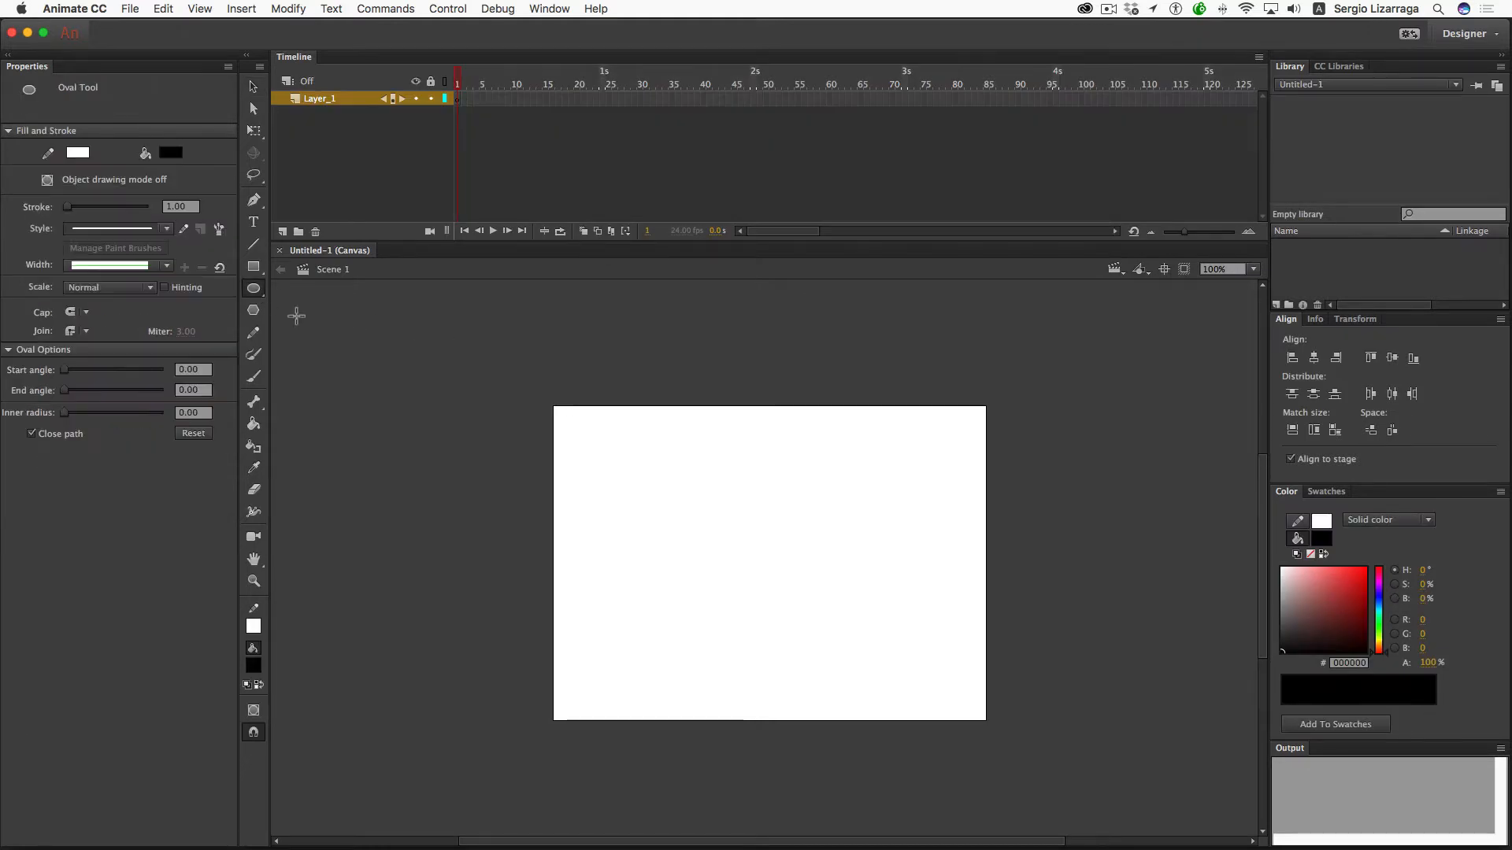
drag(648, 496, 700, 564)
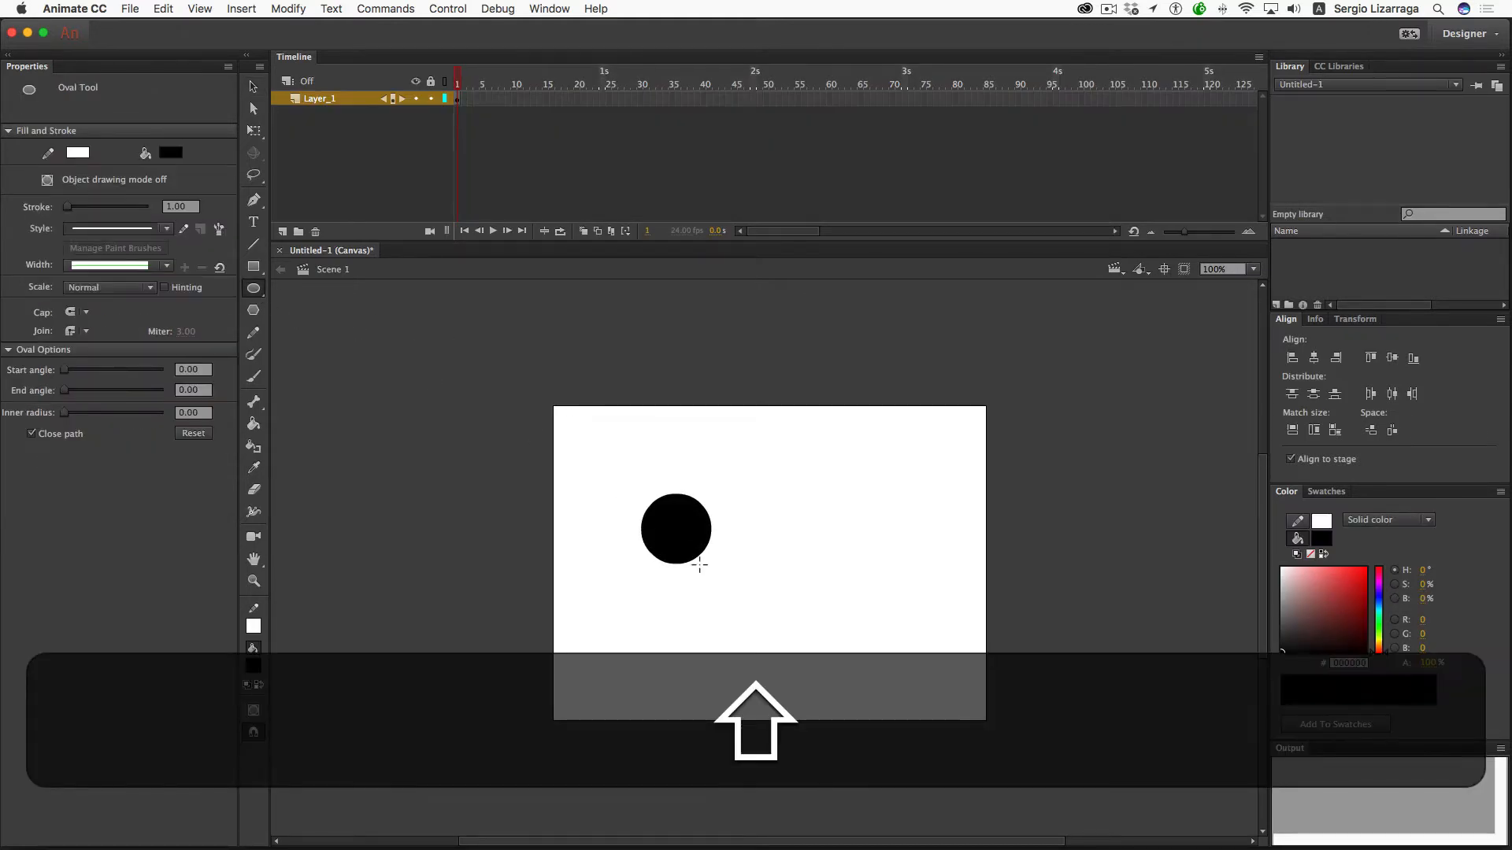
Step: Fill the whole circle with the white-to-black radial gradient swatch
key(v)
drag(618, 468, 754, 601)
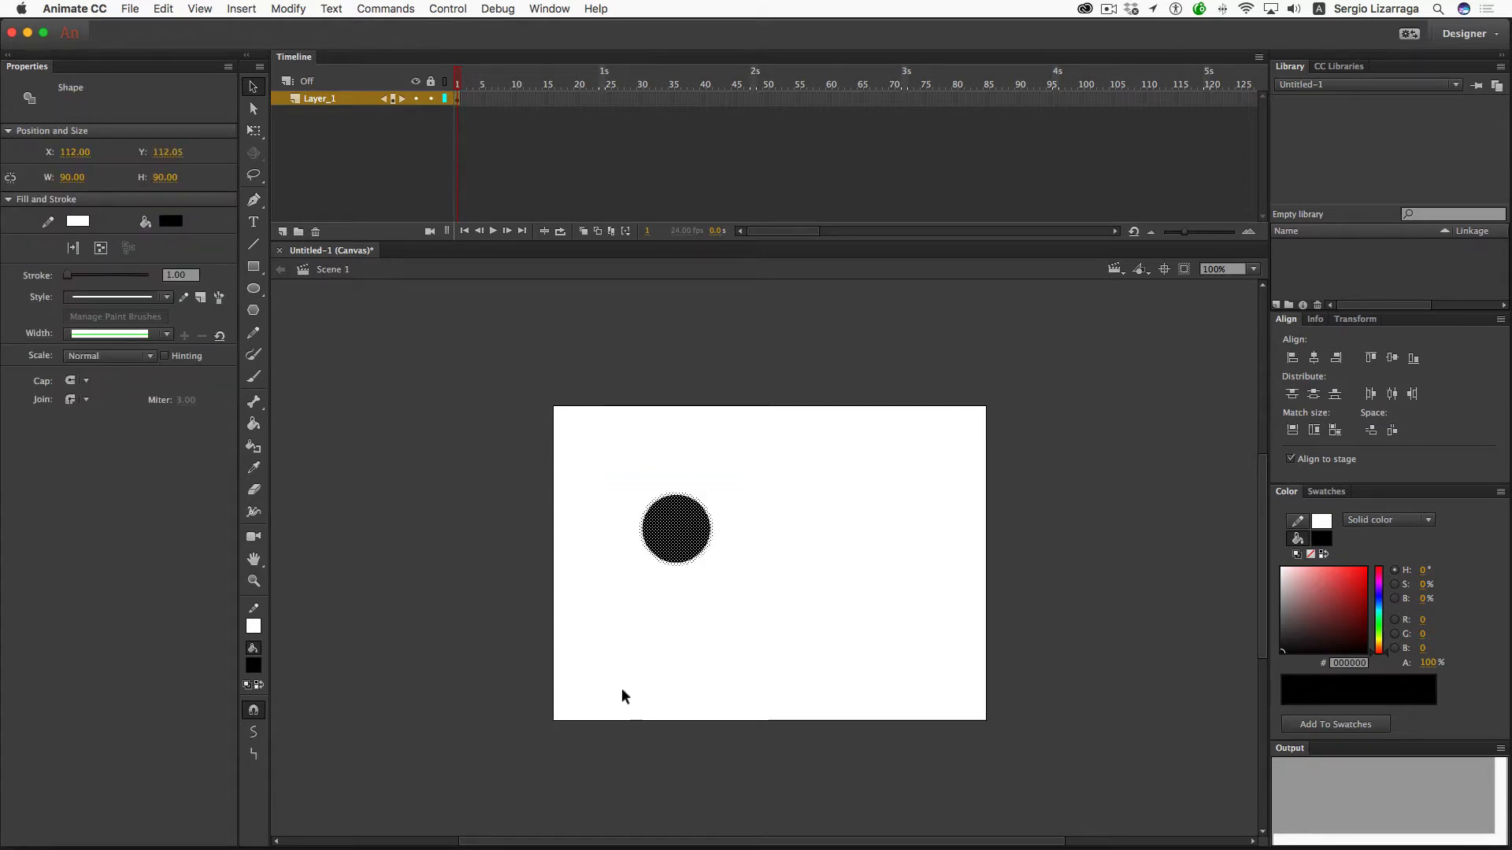
click(253, 666)
click(315, 635)
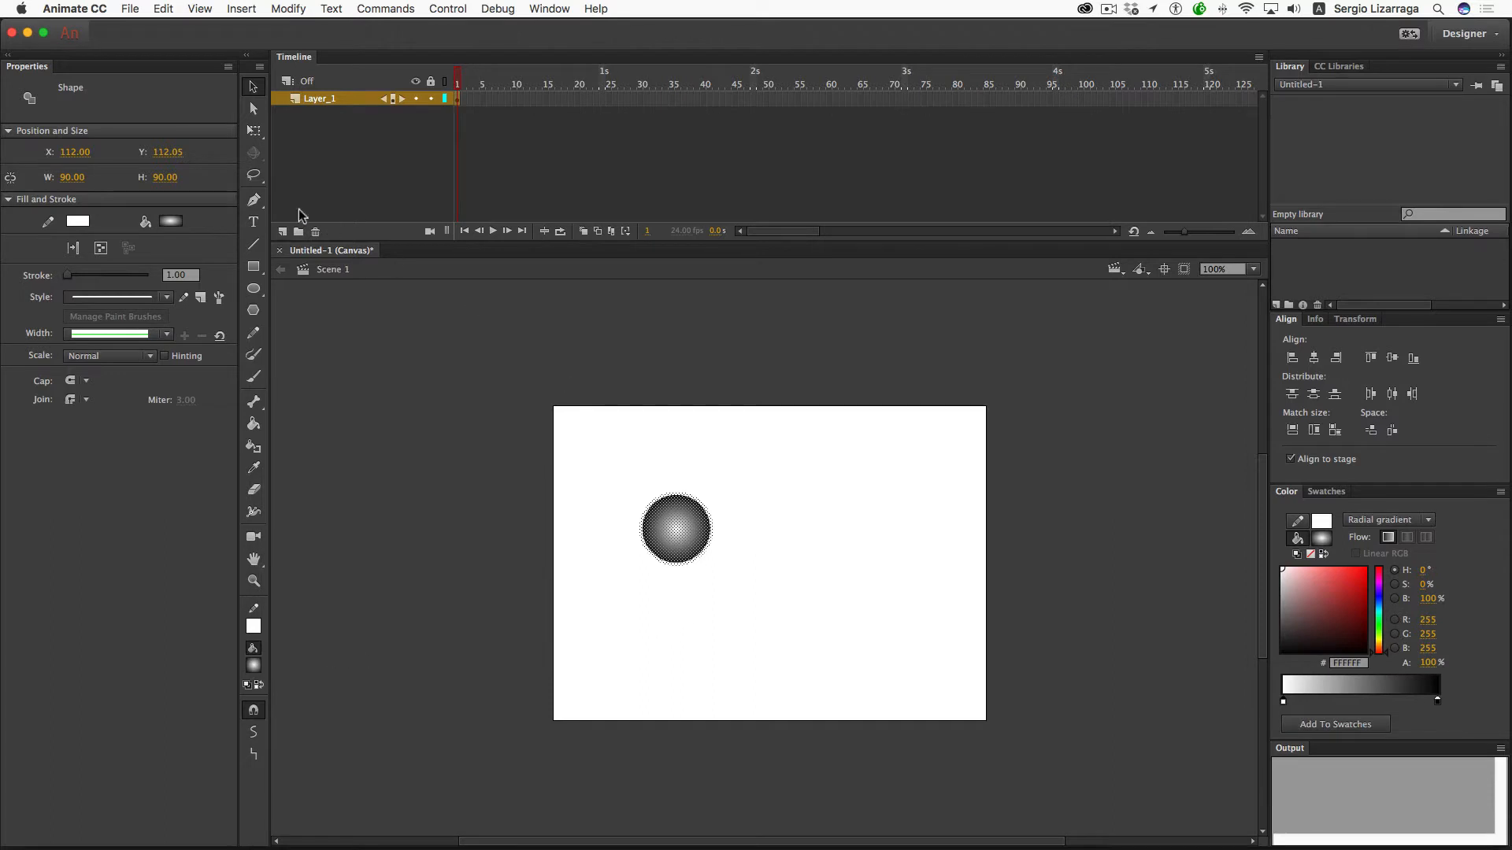
click(253, 132)
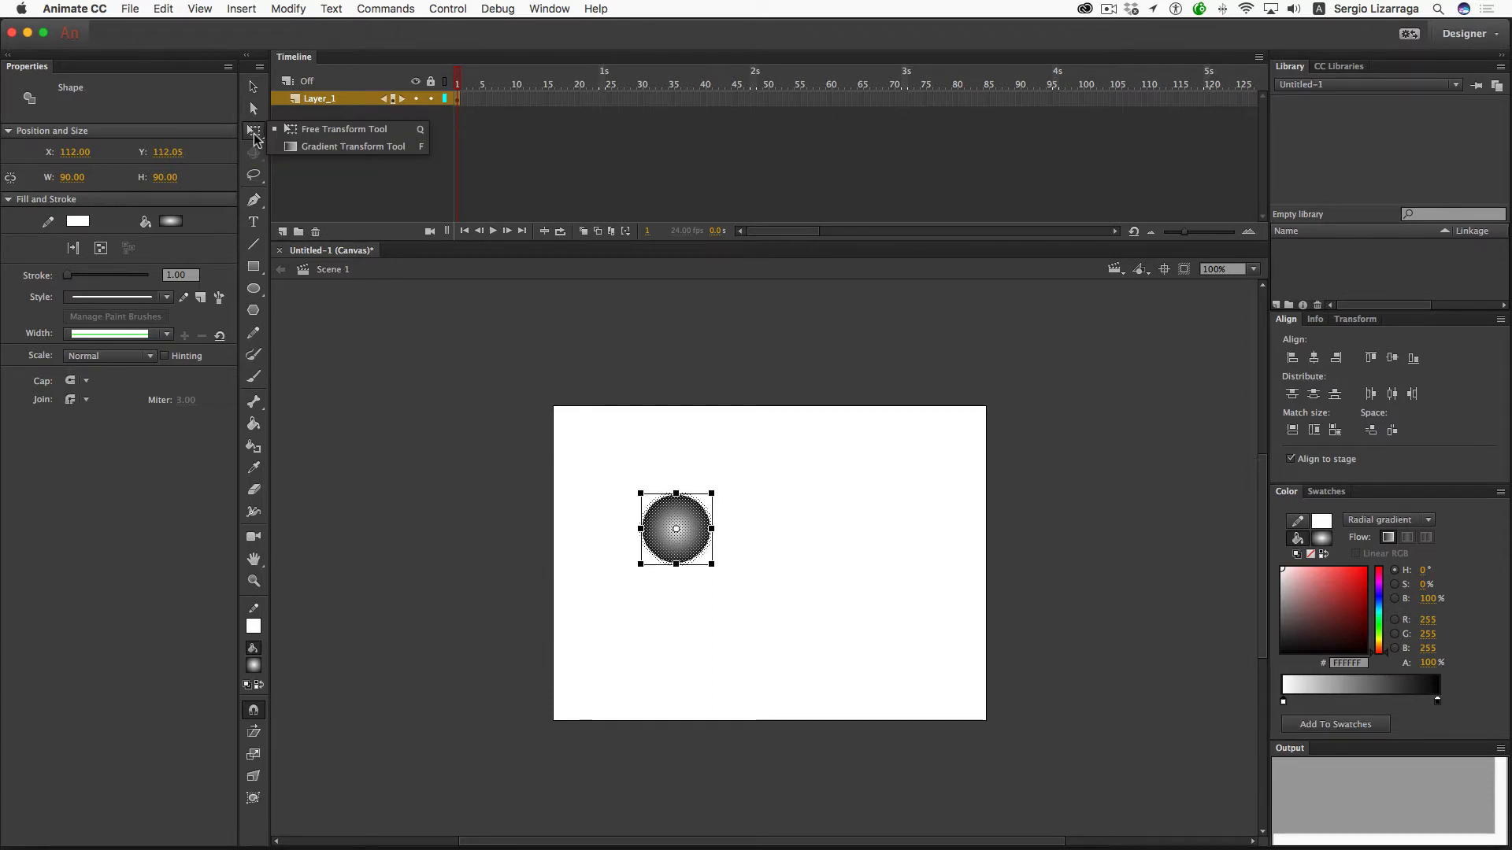
click(306, 148)
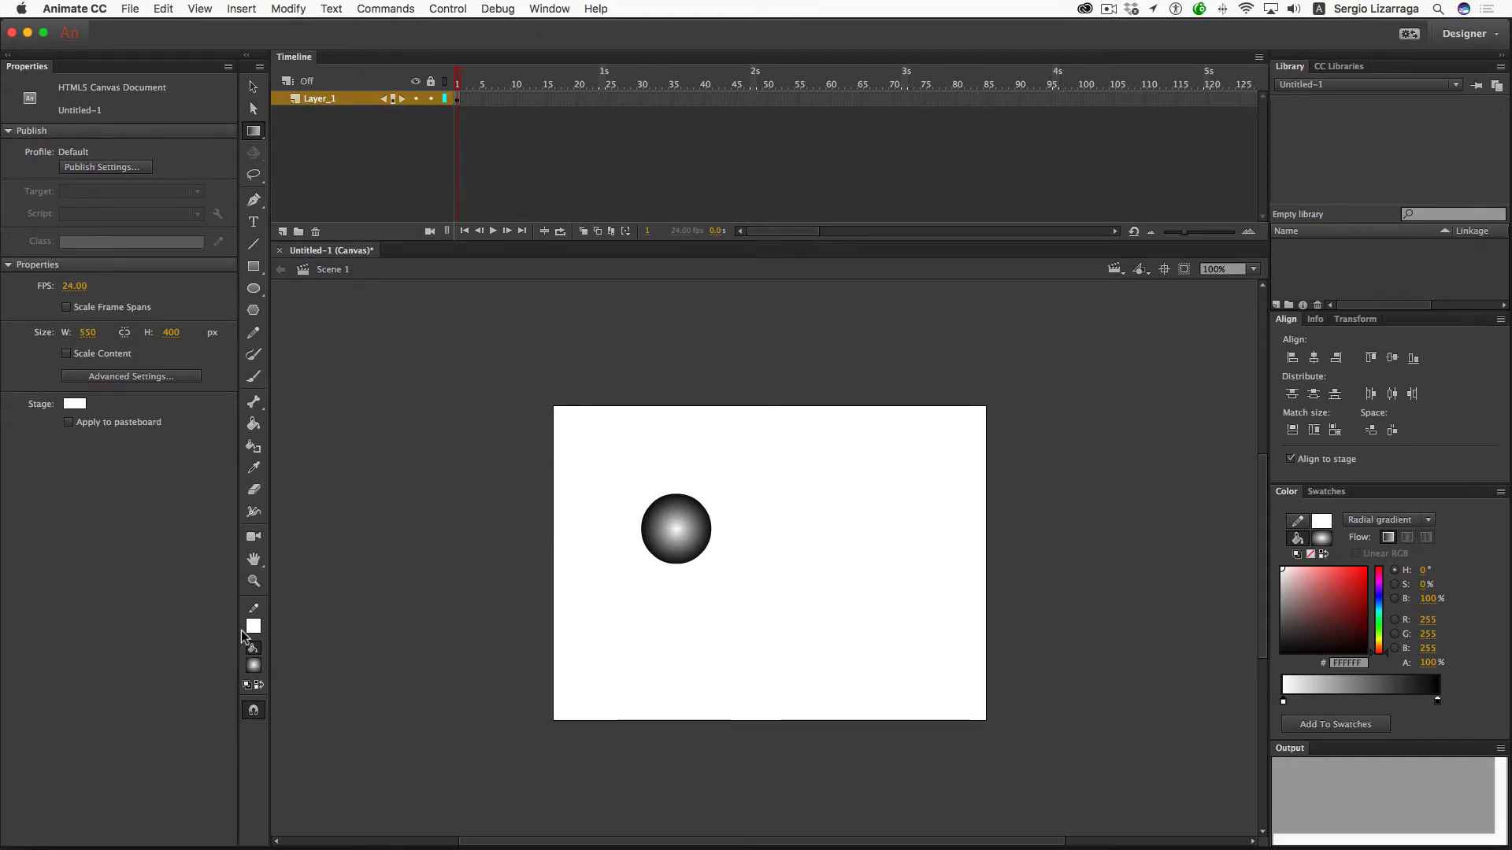
click(683, 562)
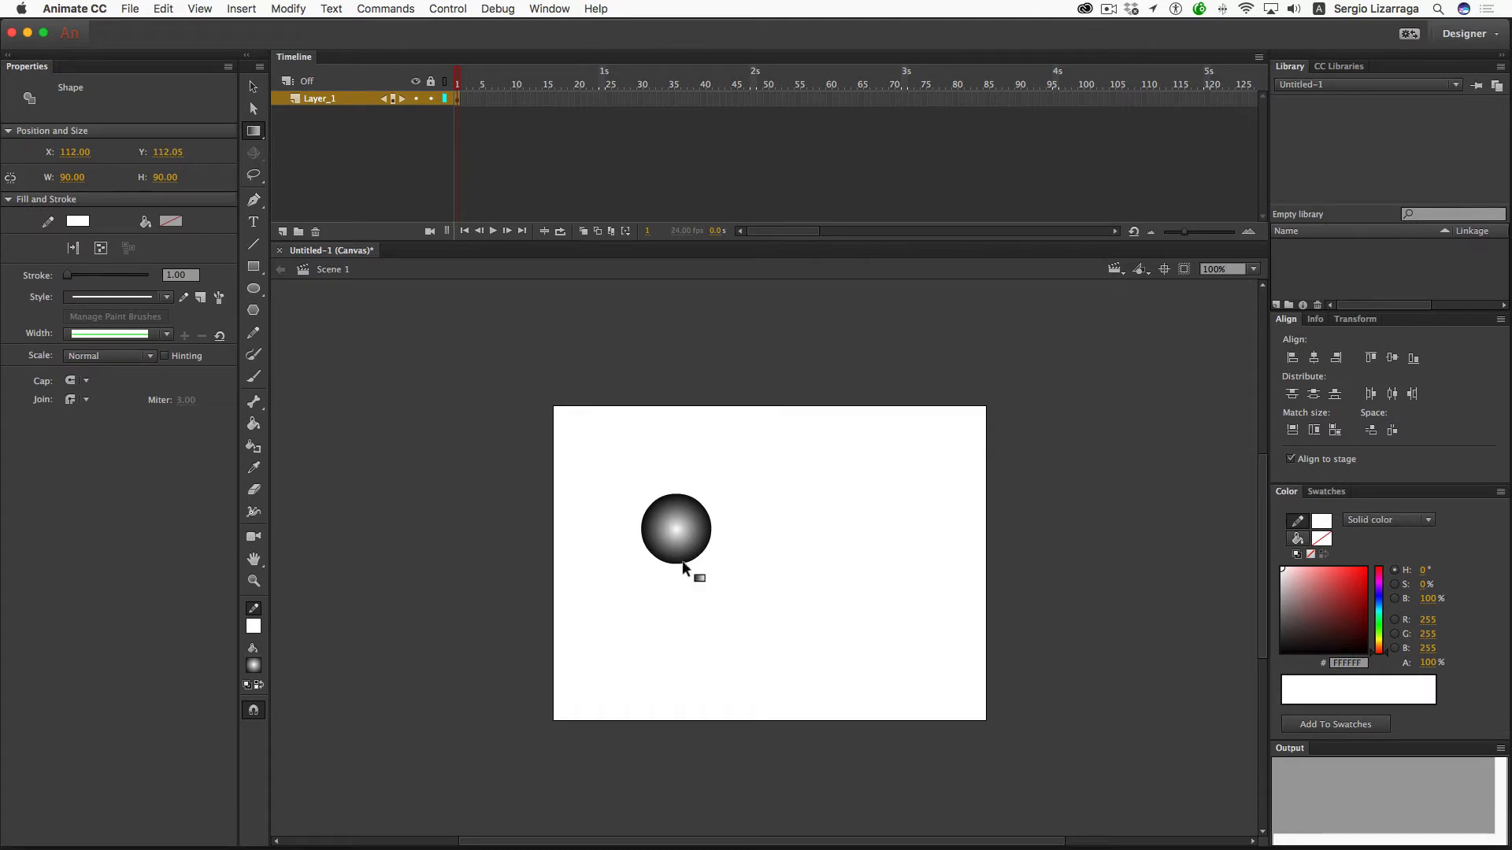
Step: Delete the circle's white outline and set the stroke color to none
drag(254, 131, 314, 129)
click(755, 564)
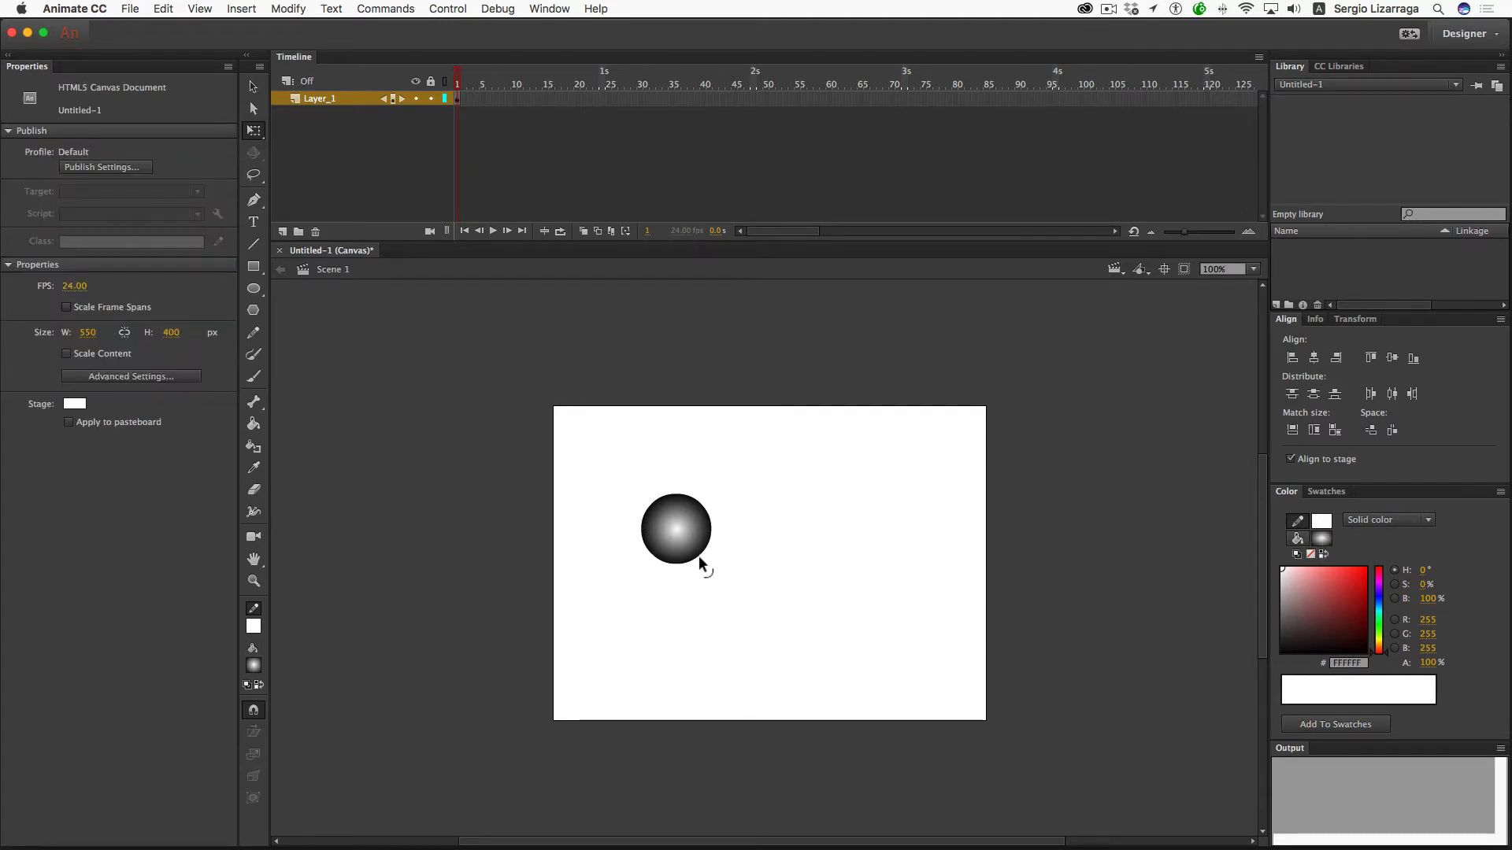
click(699, 558)
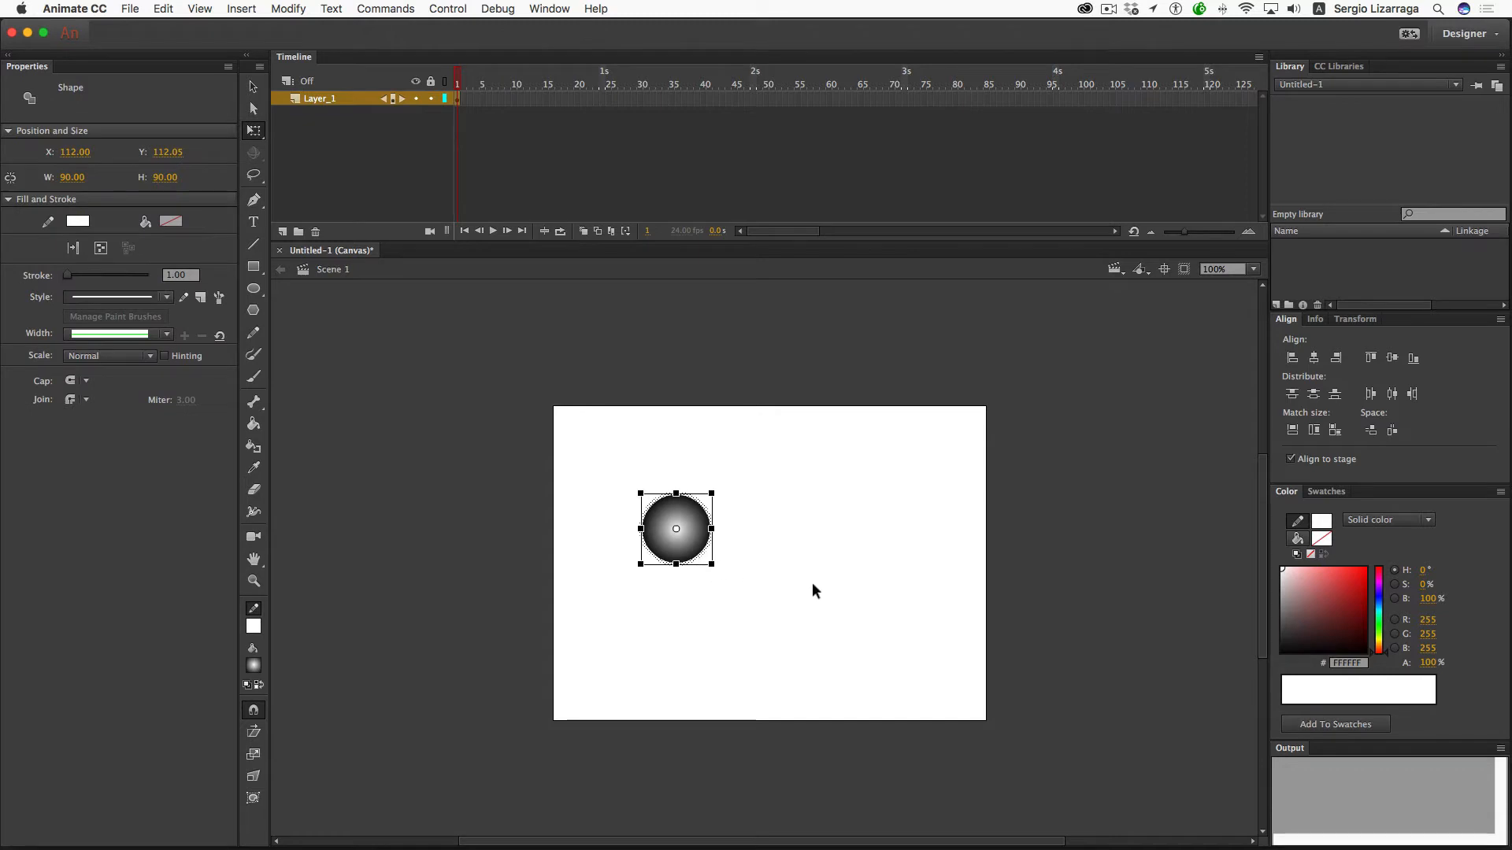
key(BackSpace)
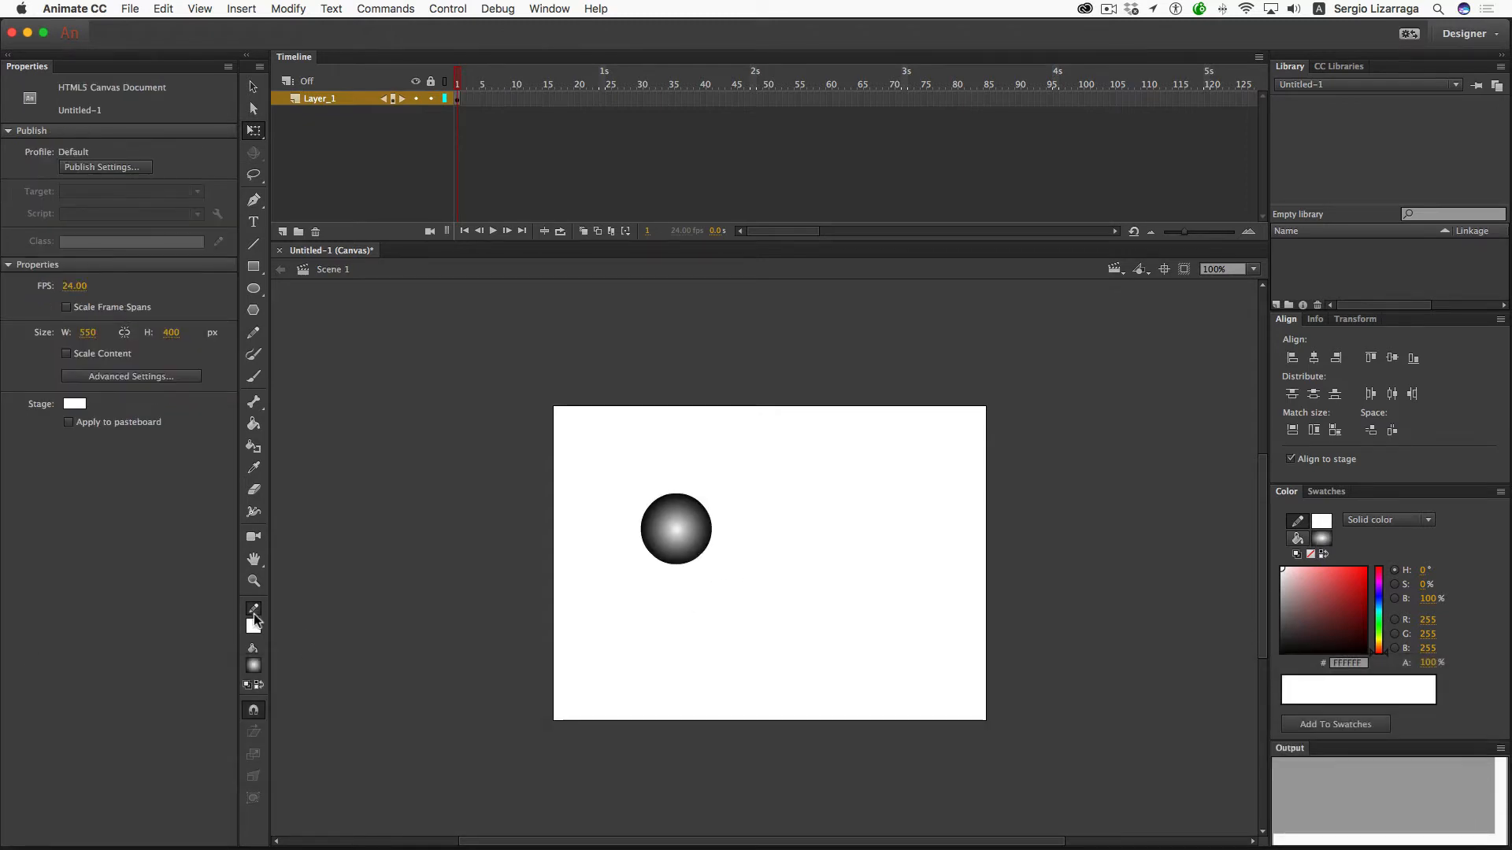
click(253, 625)
click(504, 644)
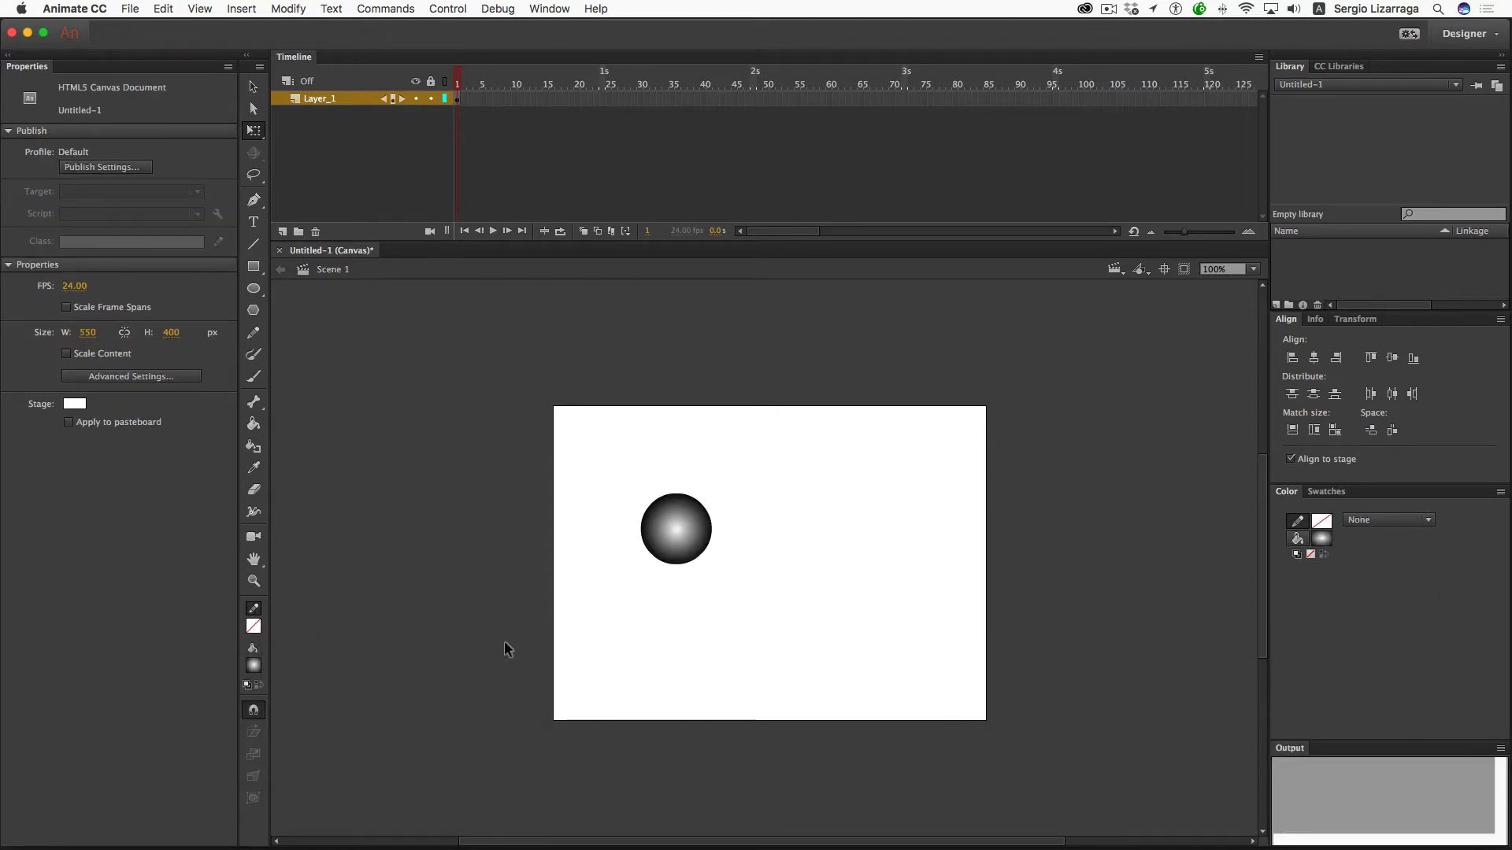
Step: Use the Gradient Transform Tool to enlarge the circle's radial gradient beyond its edge and move the highlight toward the upper left
drag(590, 427, 780, 643)
drag(254, 131, 309, 151)
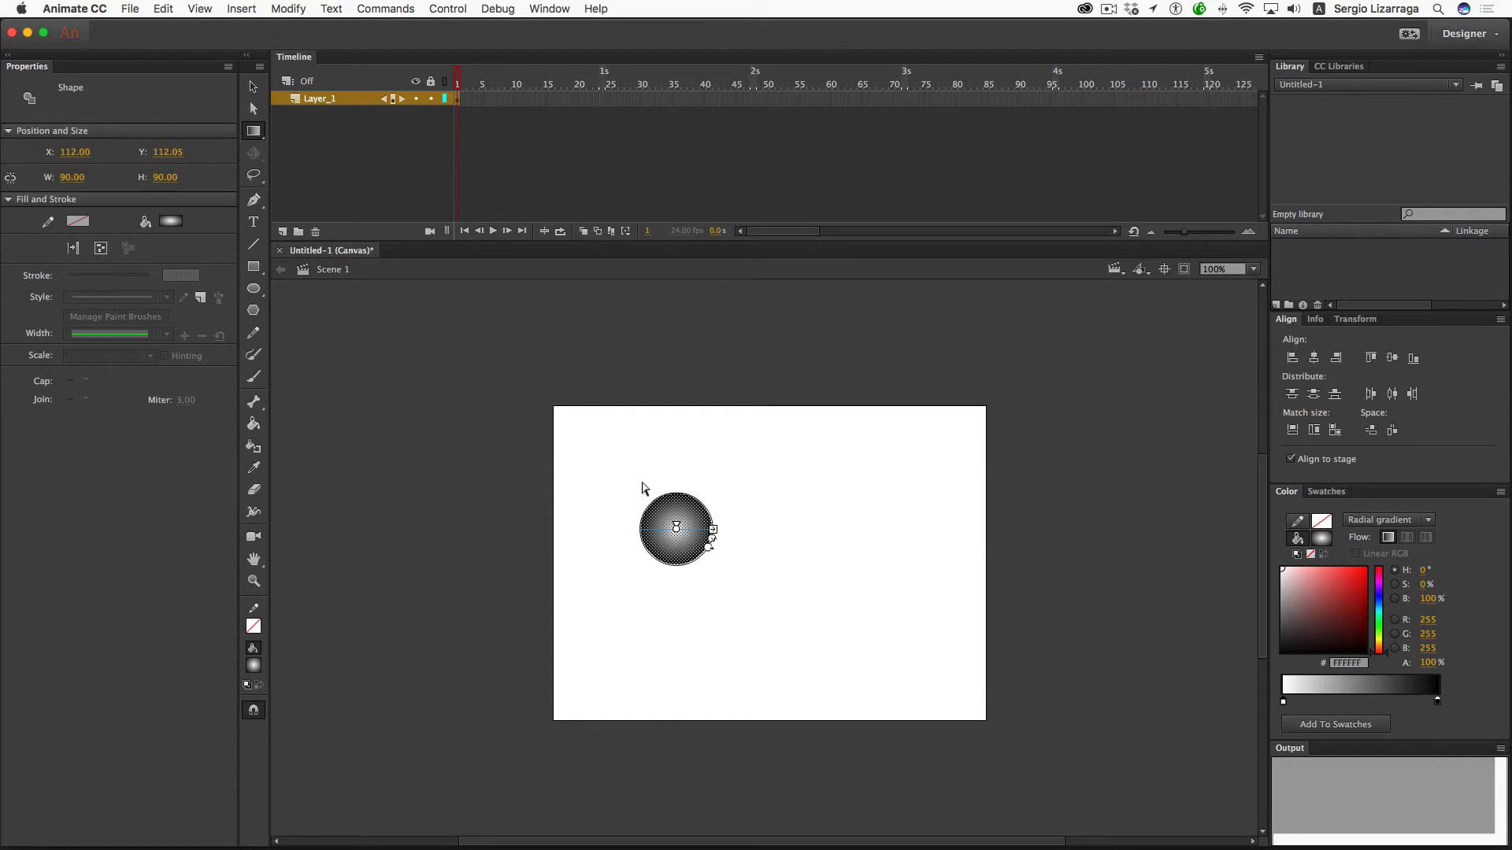
key(z)
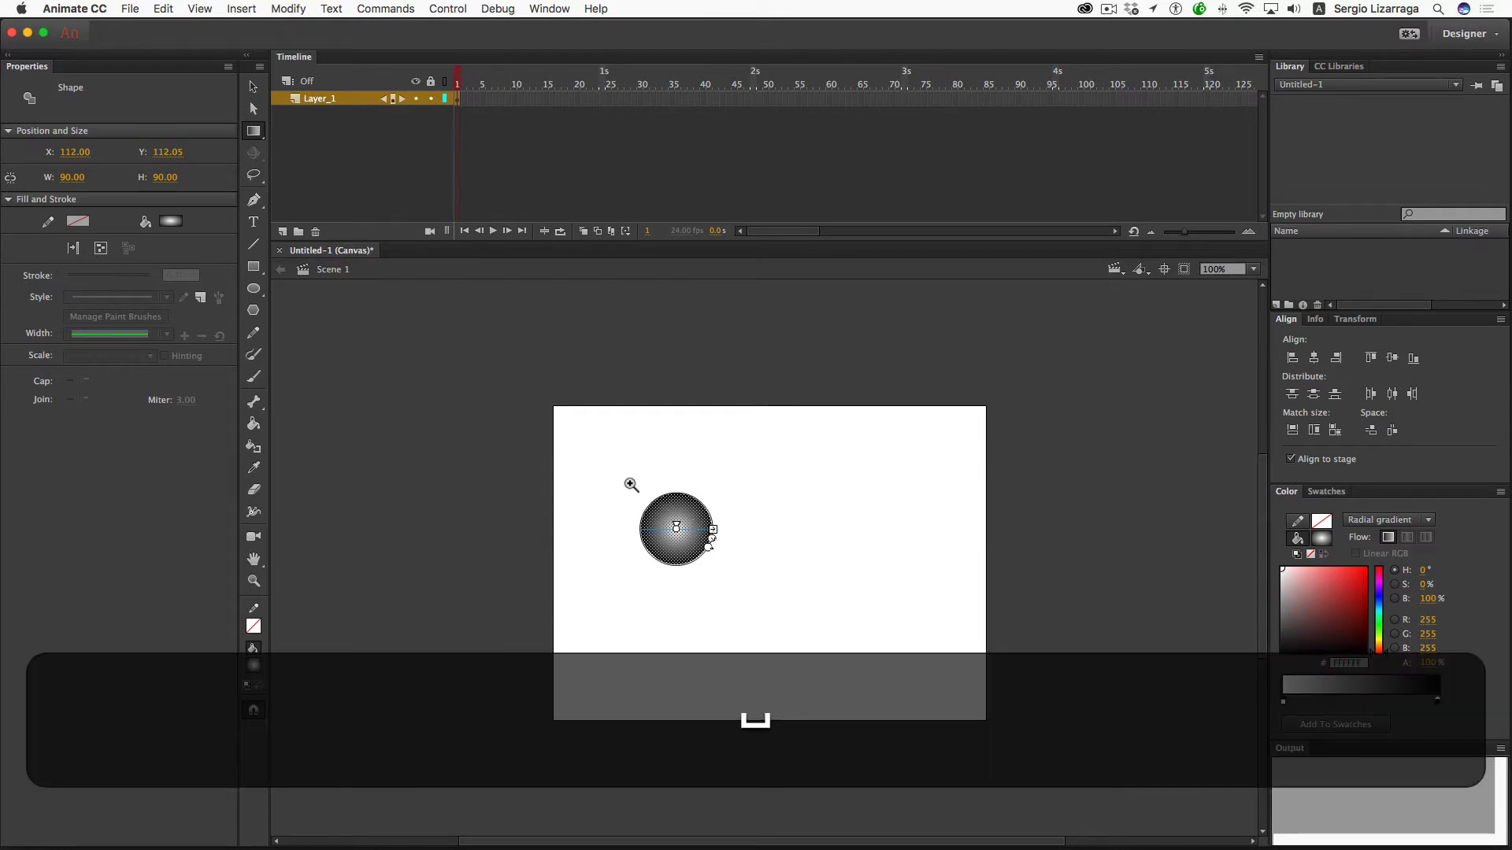
drag(610, 474, 757, 628)
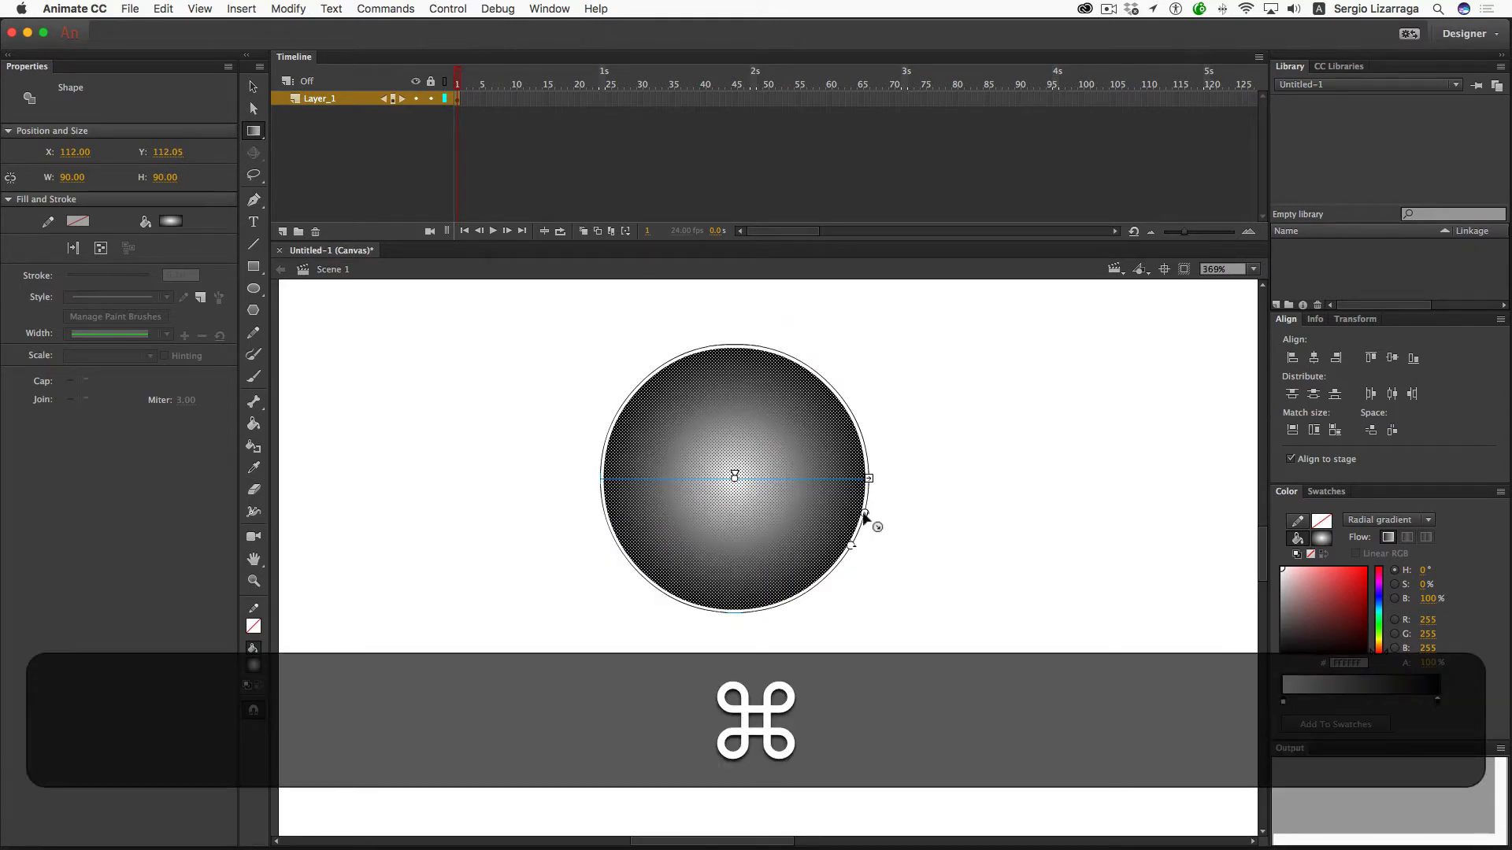
drag(865, 513, 925, 535)
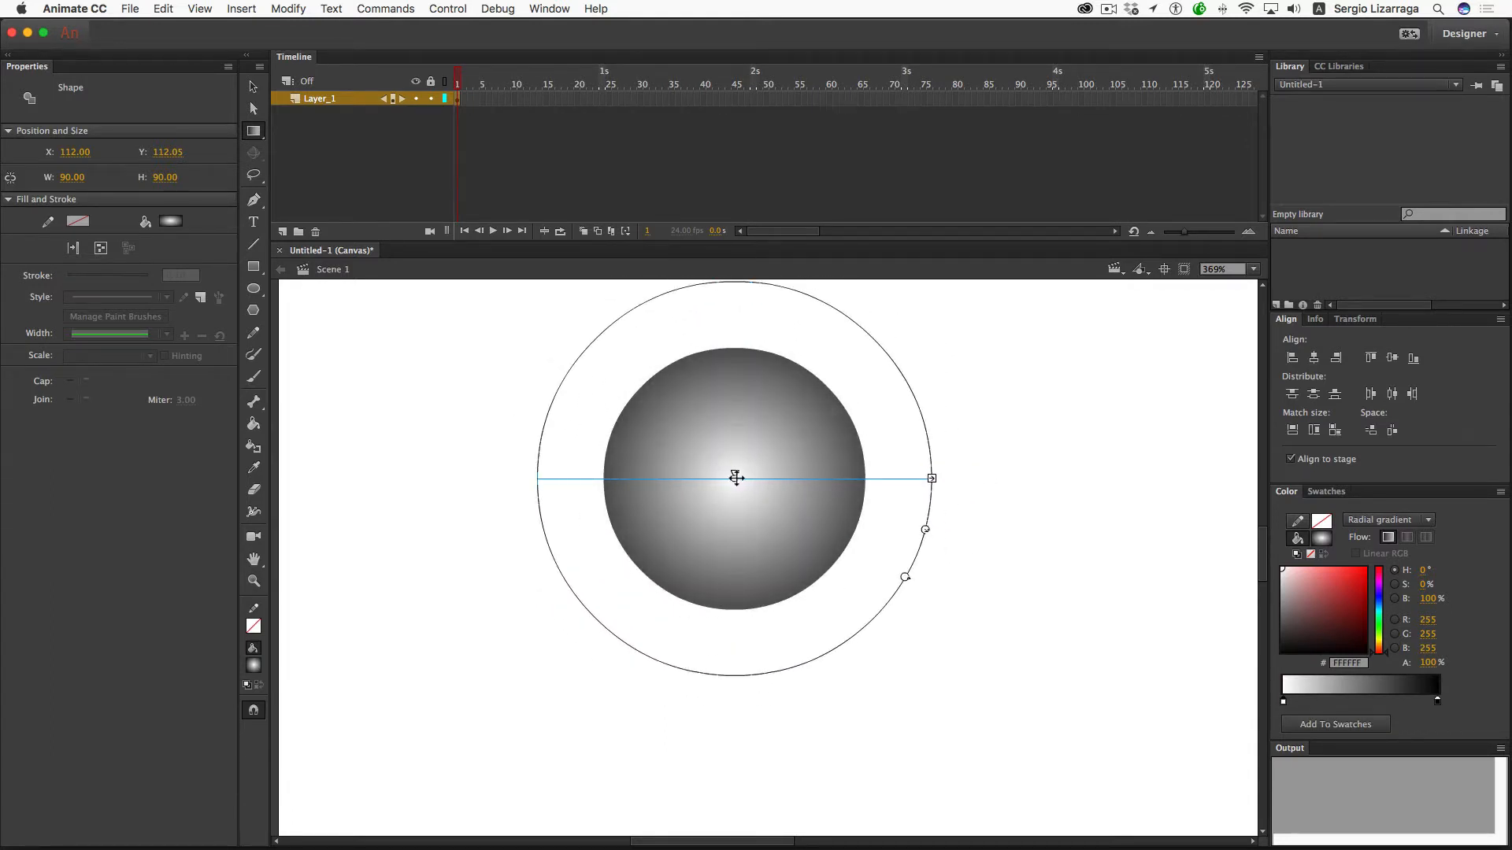
drag(735, 477, 704, 433)
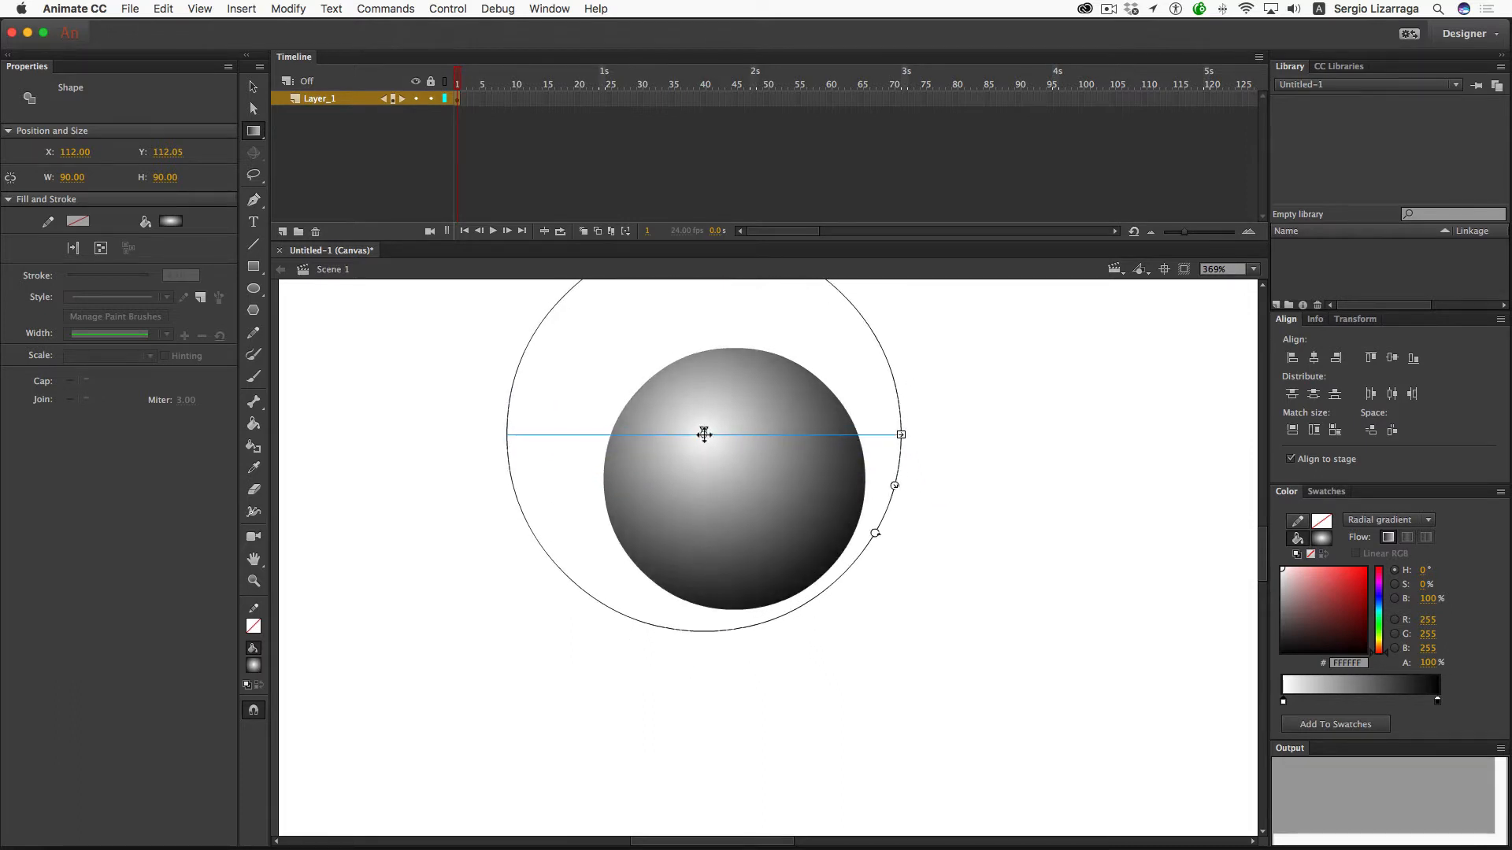
Step: Duplicate the shaded sphere horizontally, placing the copy to its right at about X 238
scroll(923, 520, right, 10)
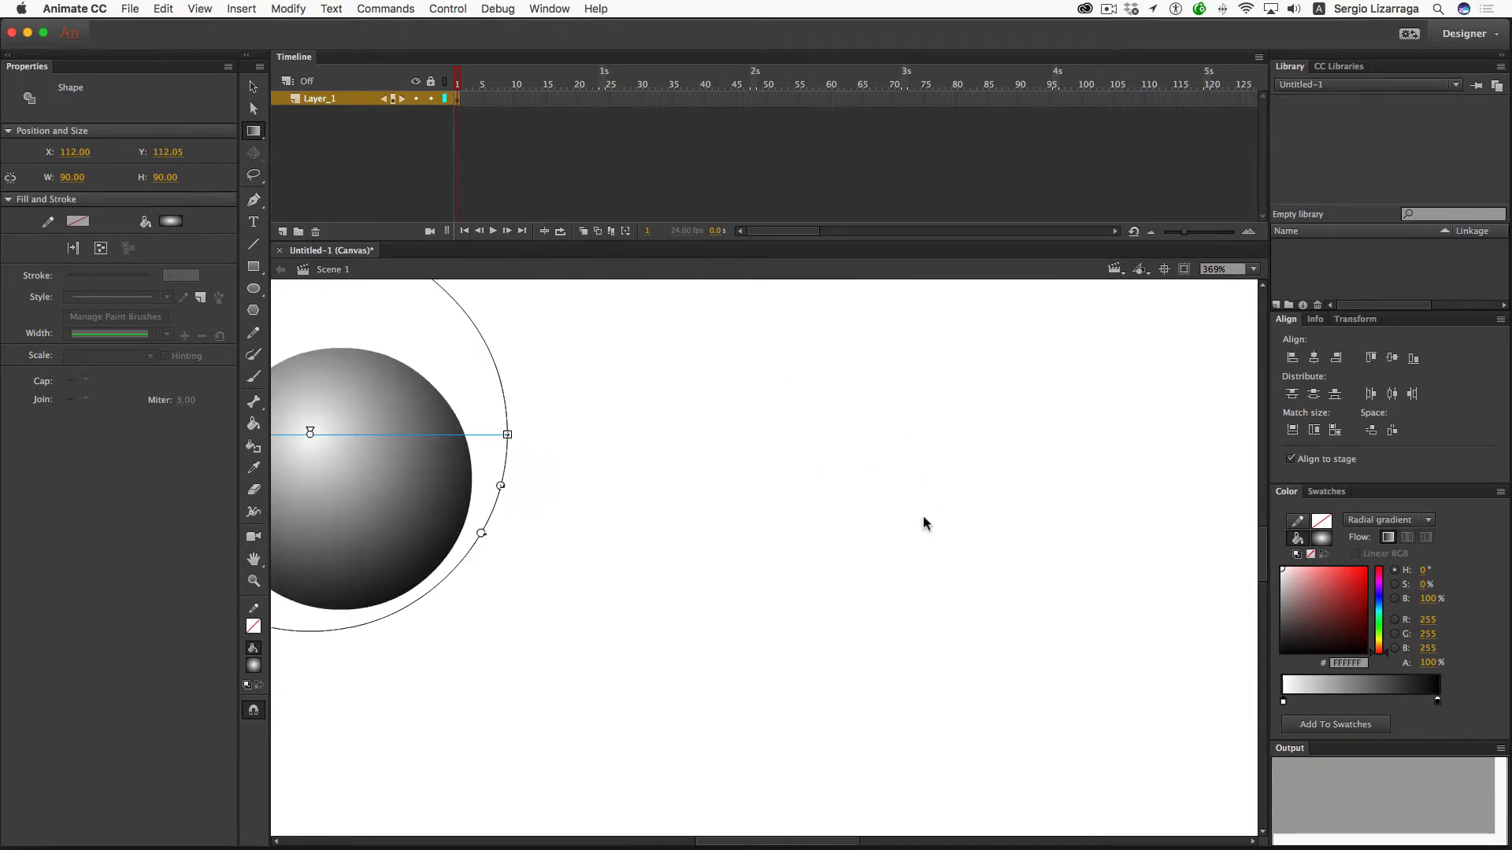
scroll(923, 520, left, 8)
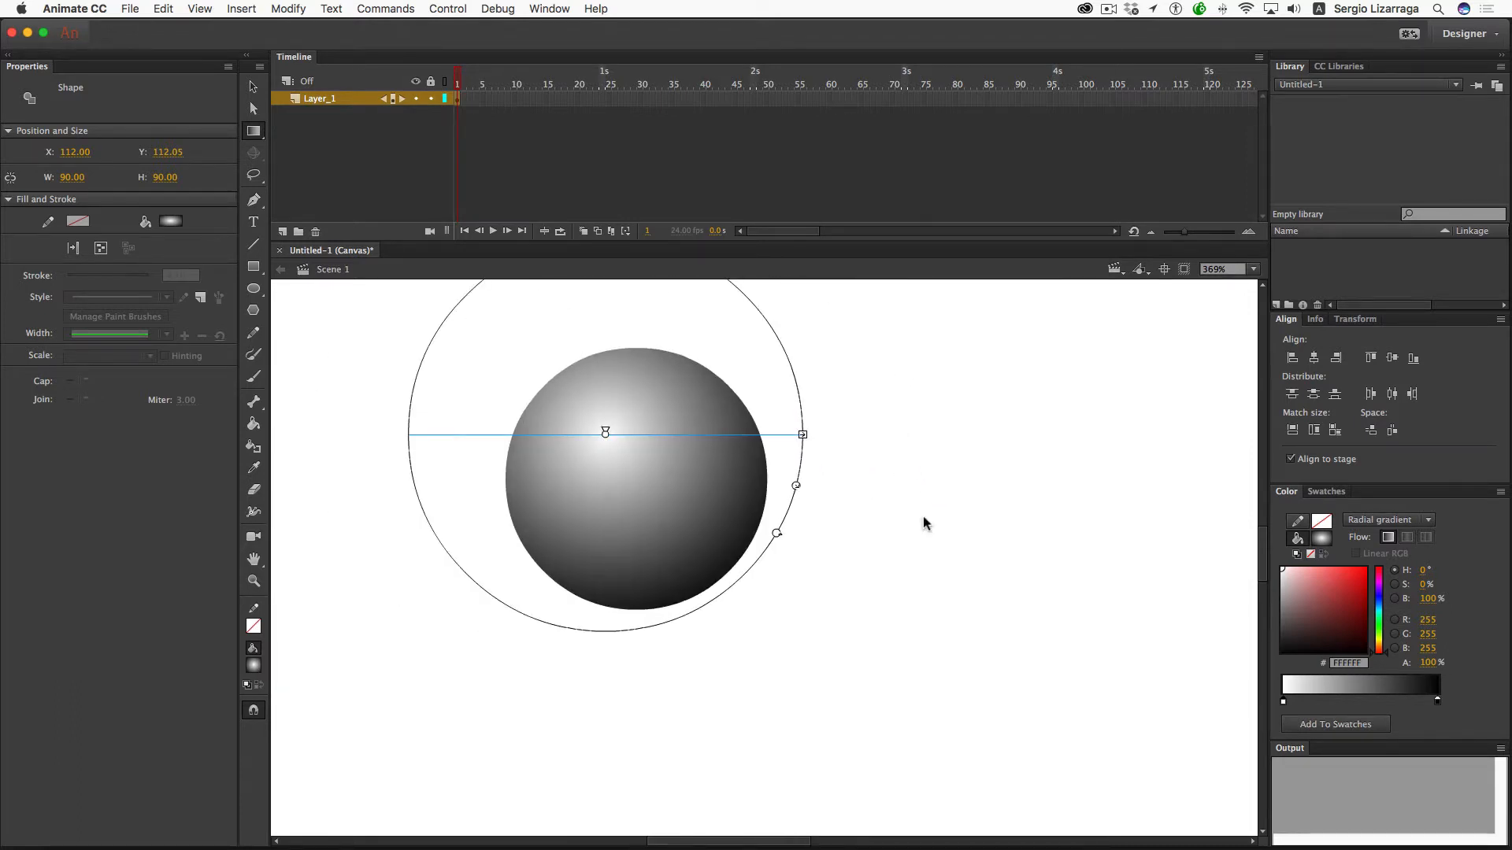
click(257, 135)
click(311, 131)
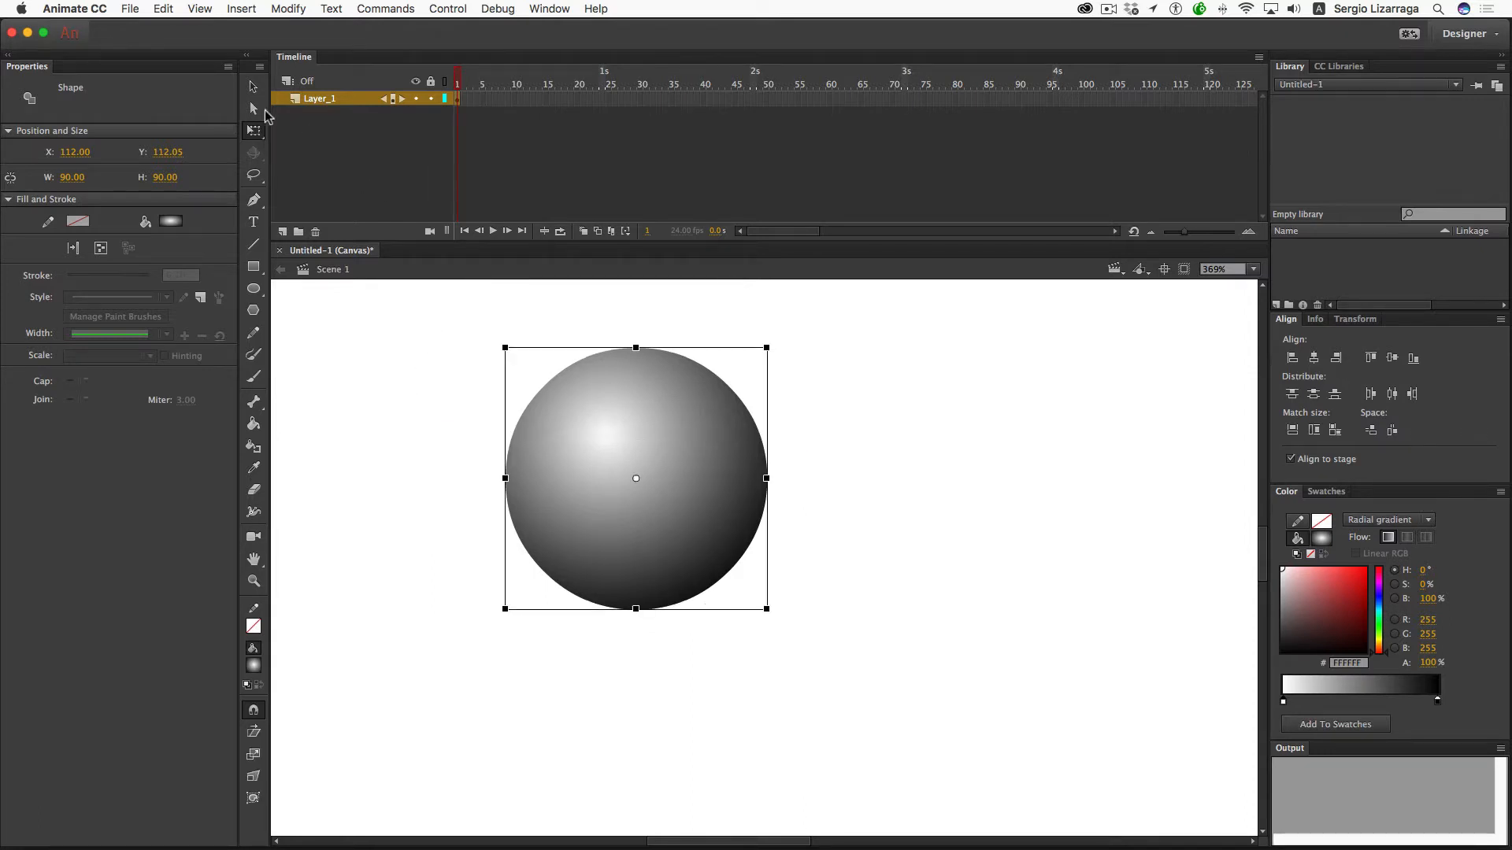
click(255, 87)
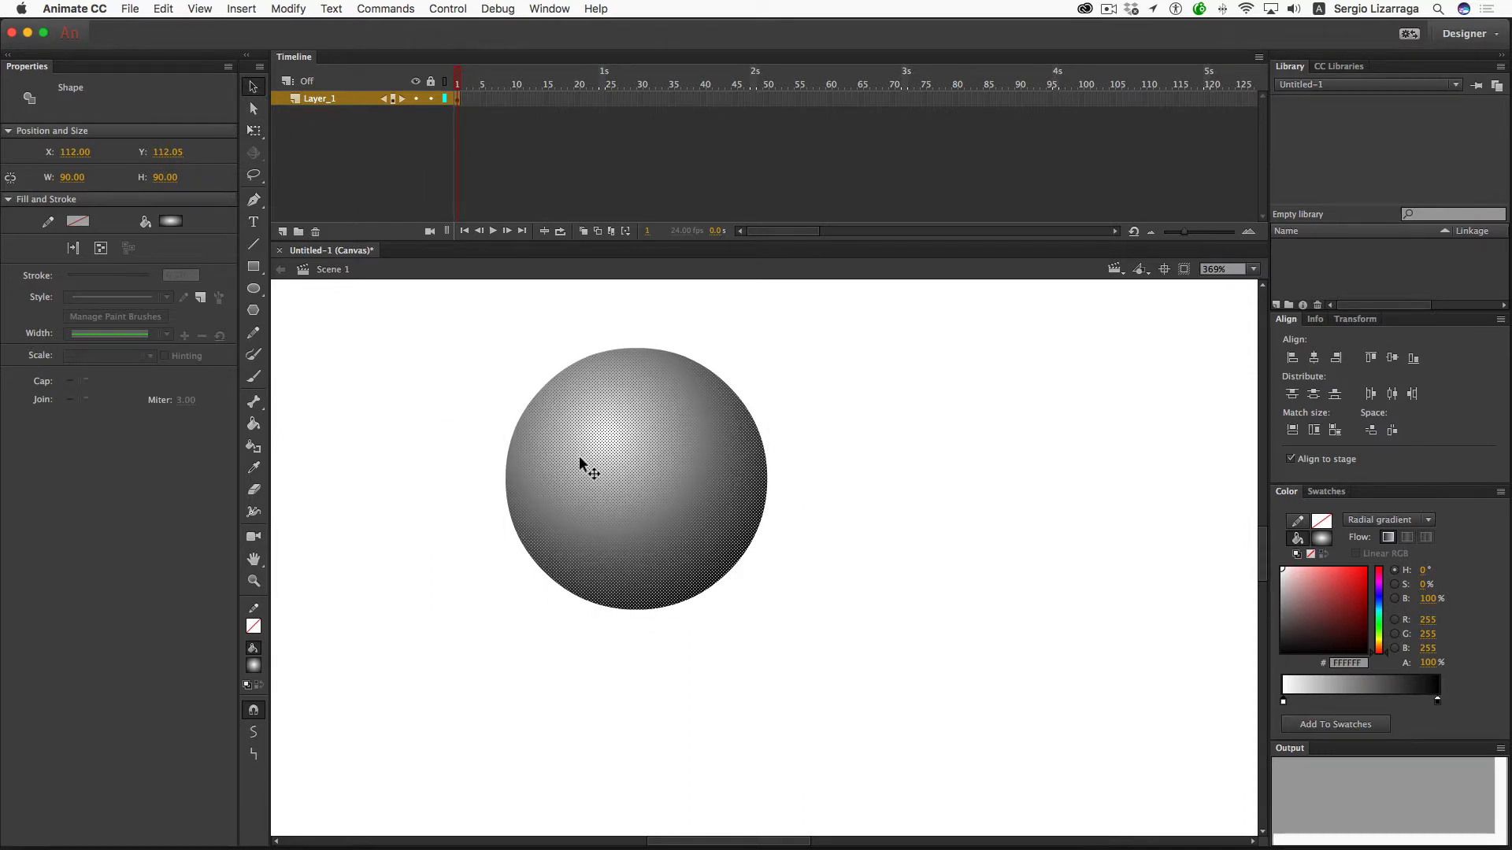
alt+drag(579, 456, 929, 470)
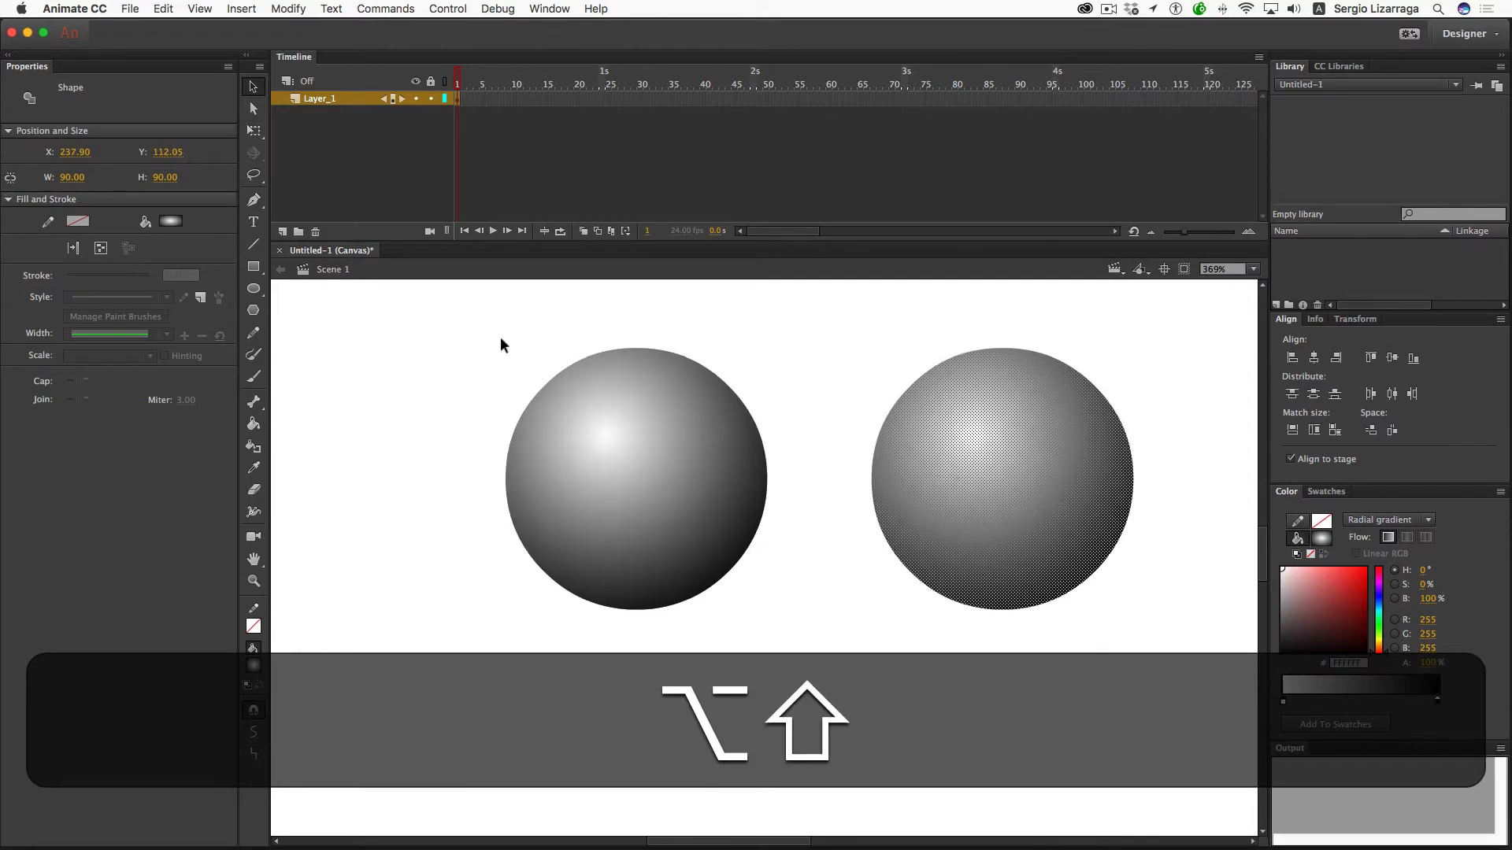
Step: Duplicate both spheres straight down to about Y 214, forming a two-by-two grid
drag(489, 304, 1157, 665)
alt+drag(1022, 451, 1013, 716)
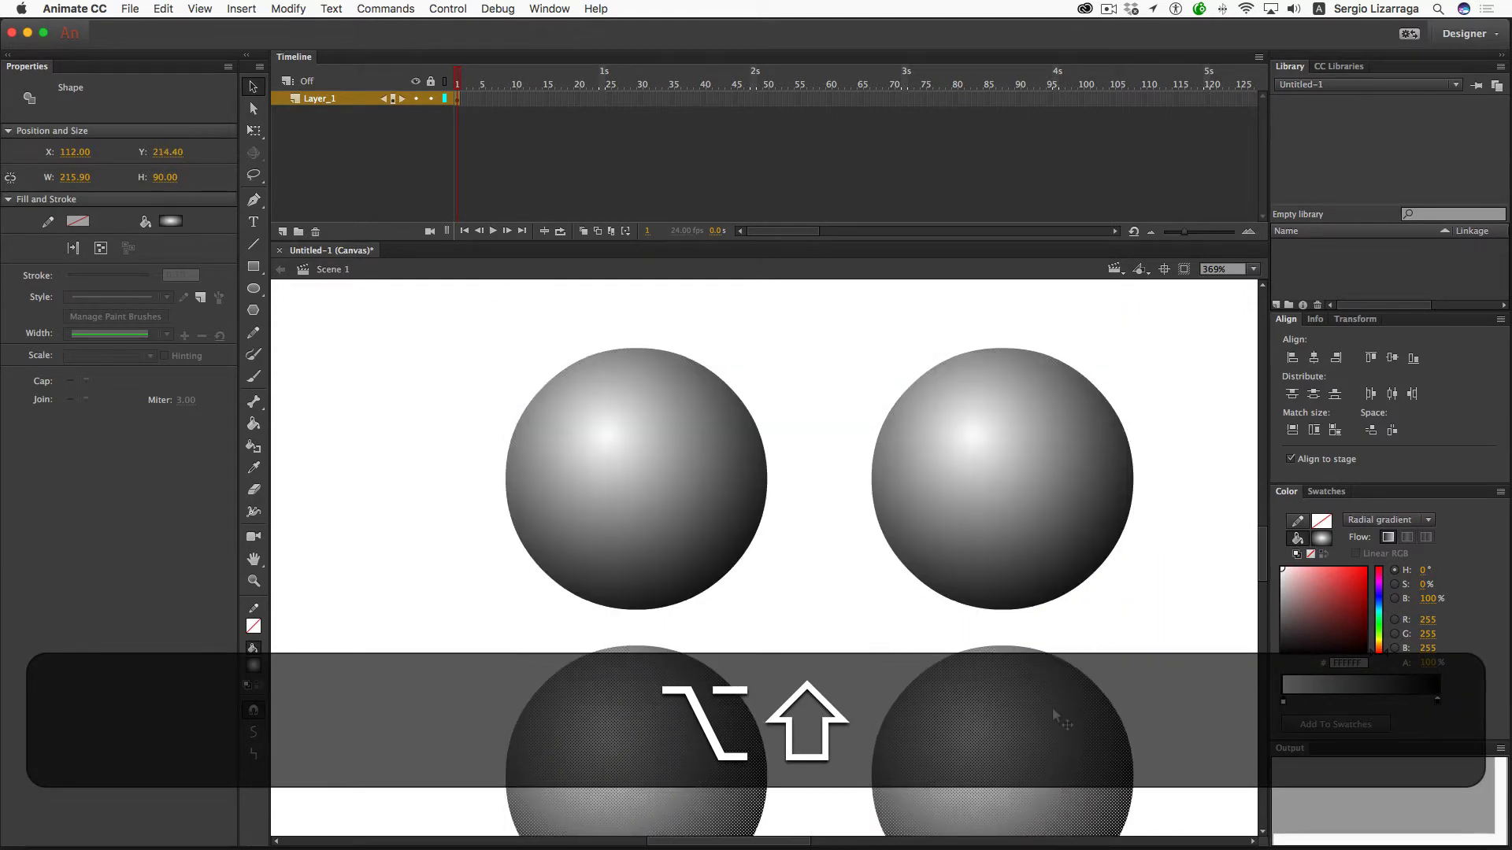
click(1134, 626)
Step: Change the white gradient color to red FF0000 in the upper-right sphere and to pure blue, hue 242, in the lower-left sphere
click(992, 498)
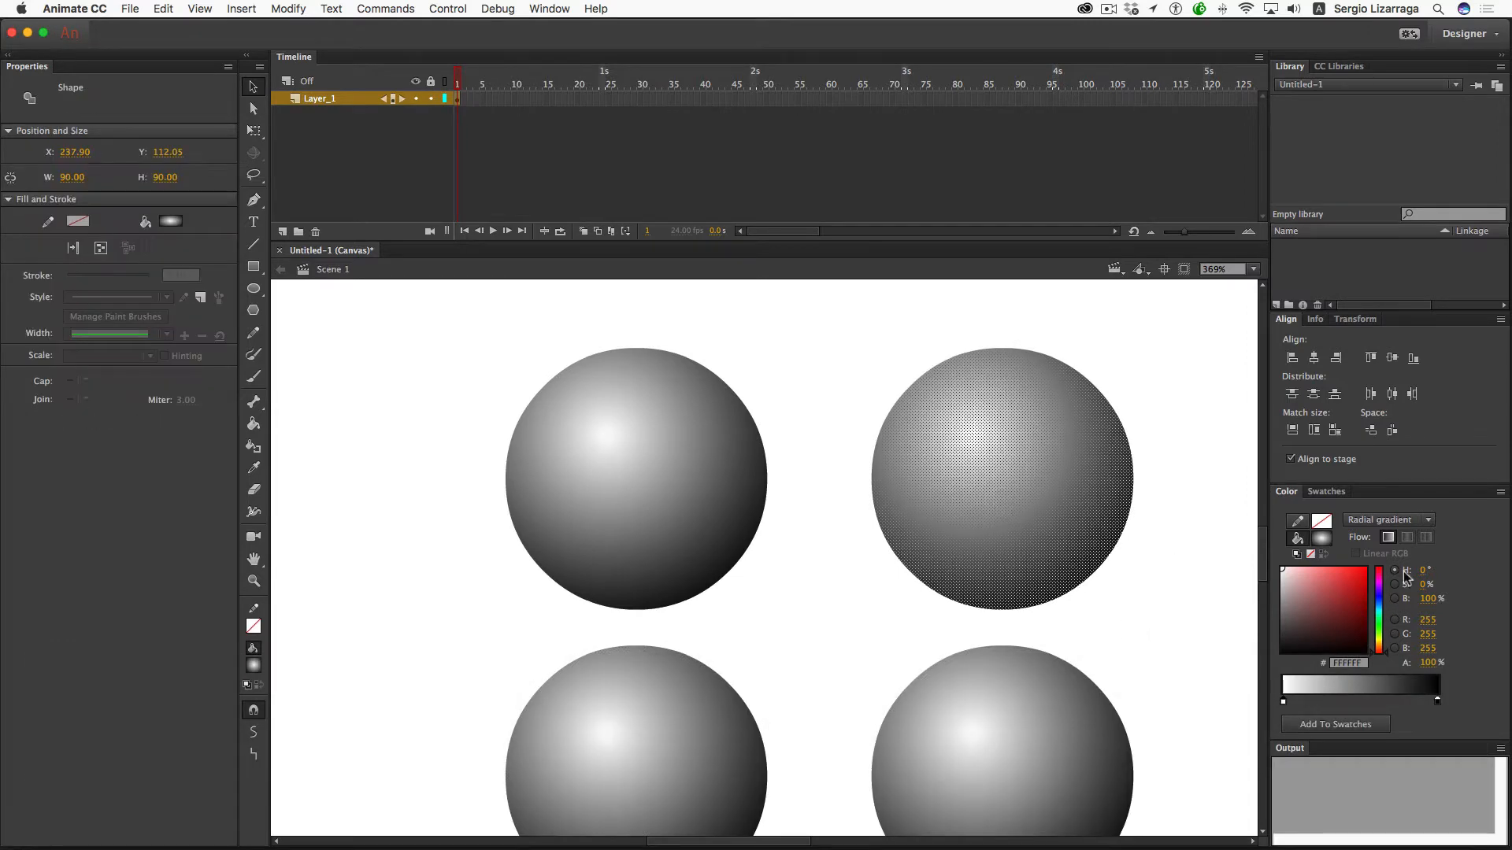
drag(1342, 592, 1379, 540)
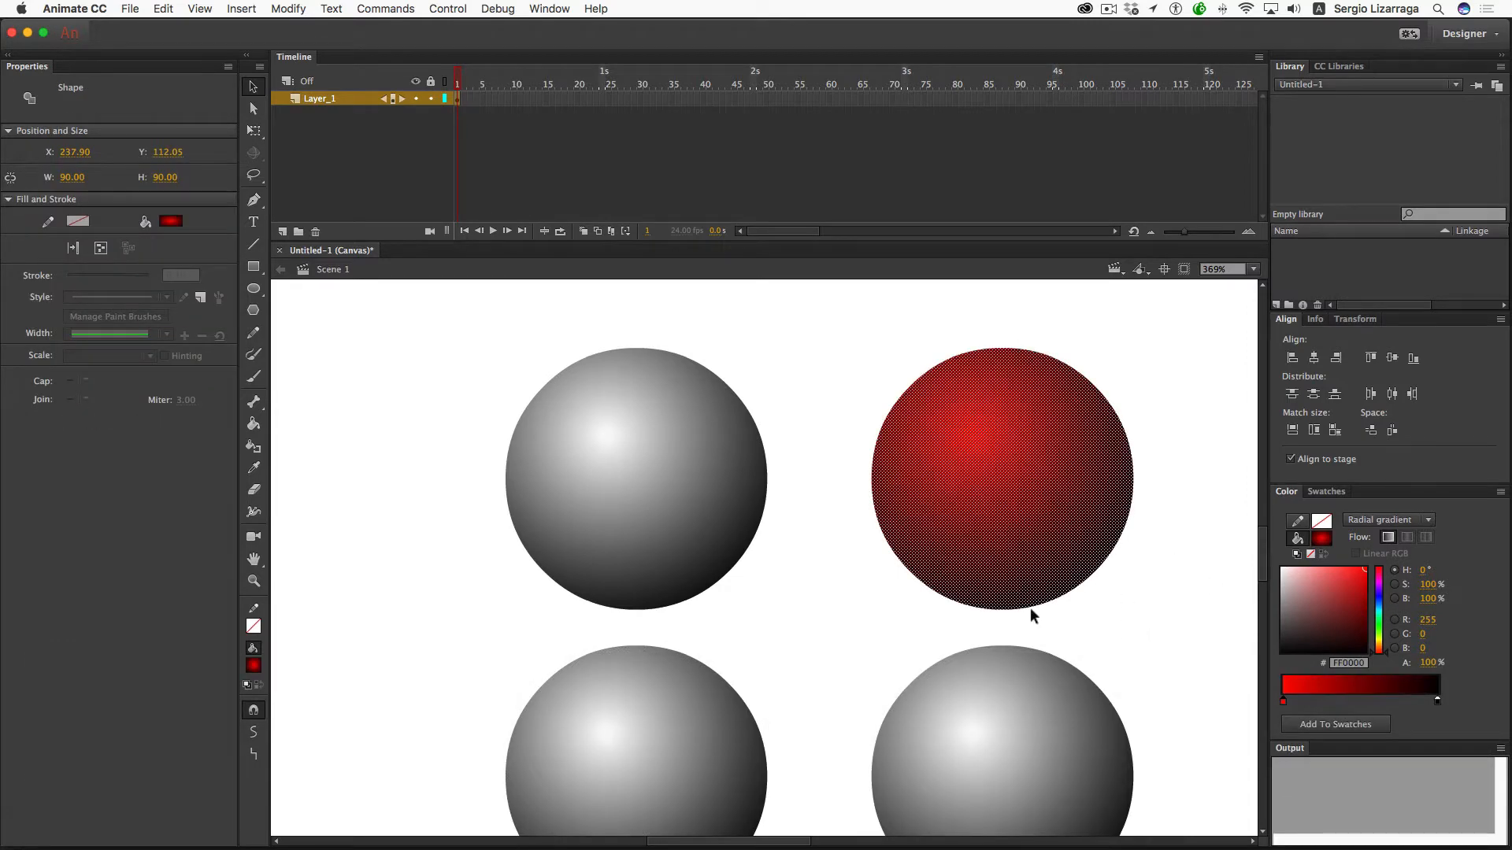
click(698, 712)
click(1379, 595)
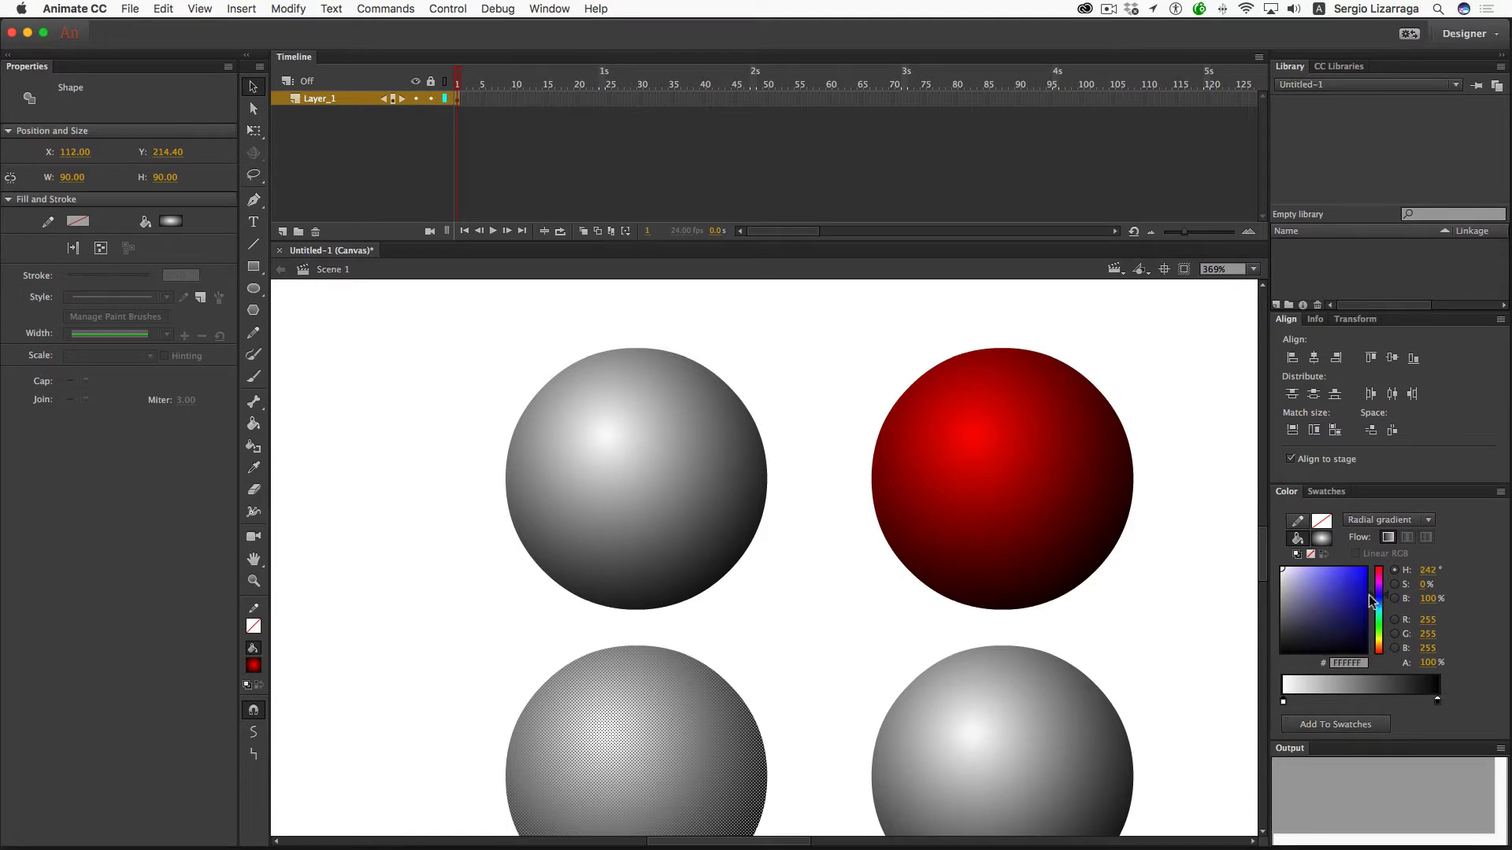
drag(1315, 594, 1371, 541)
Step: Change the white gradient color of the lower-right sphere to bright green 38FF00
click(1087, 721)
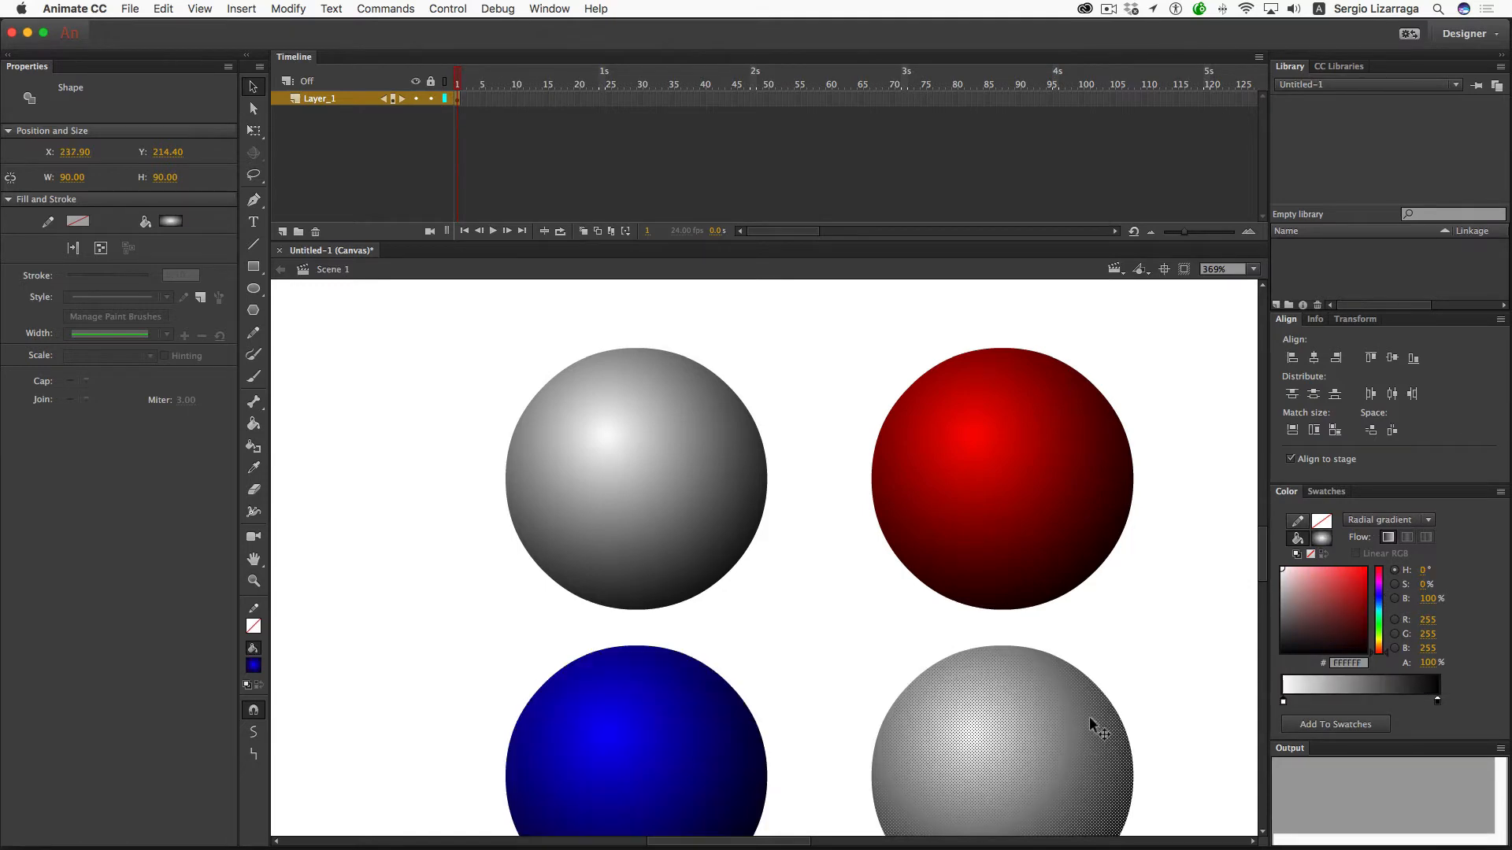
click(1380, 630)
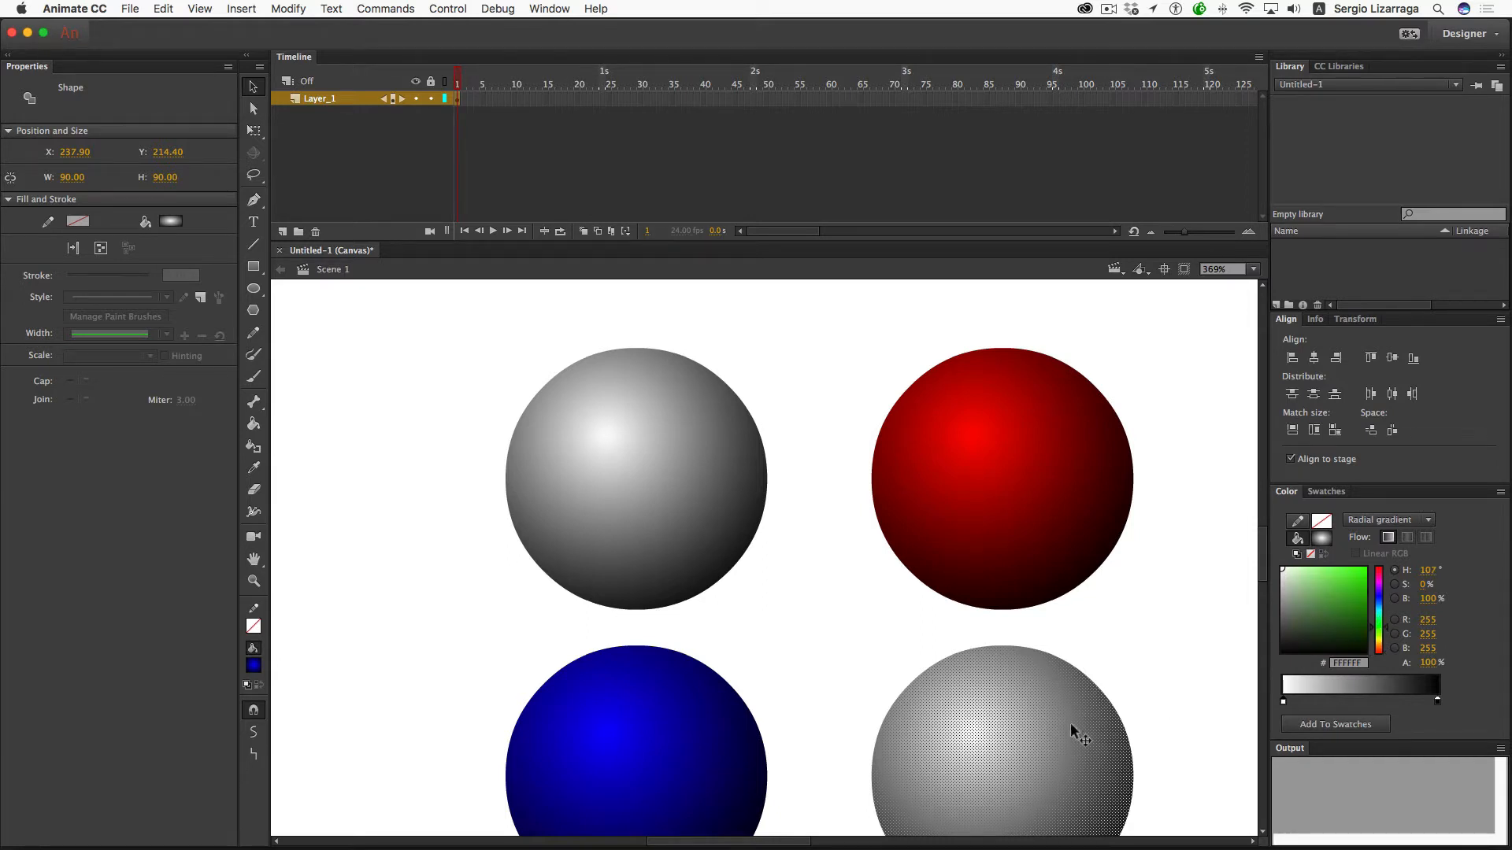
drag(1345, 587, 1392, 545)
click(1167, 627)
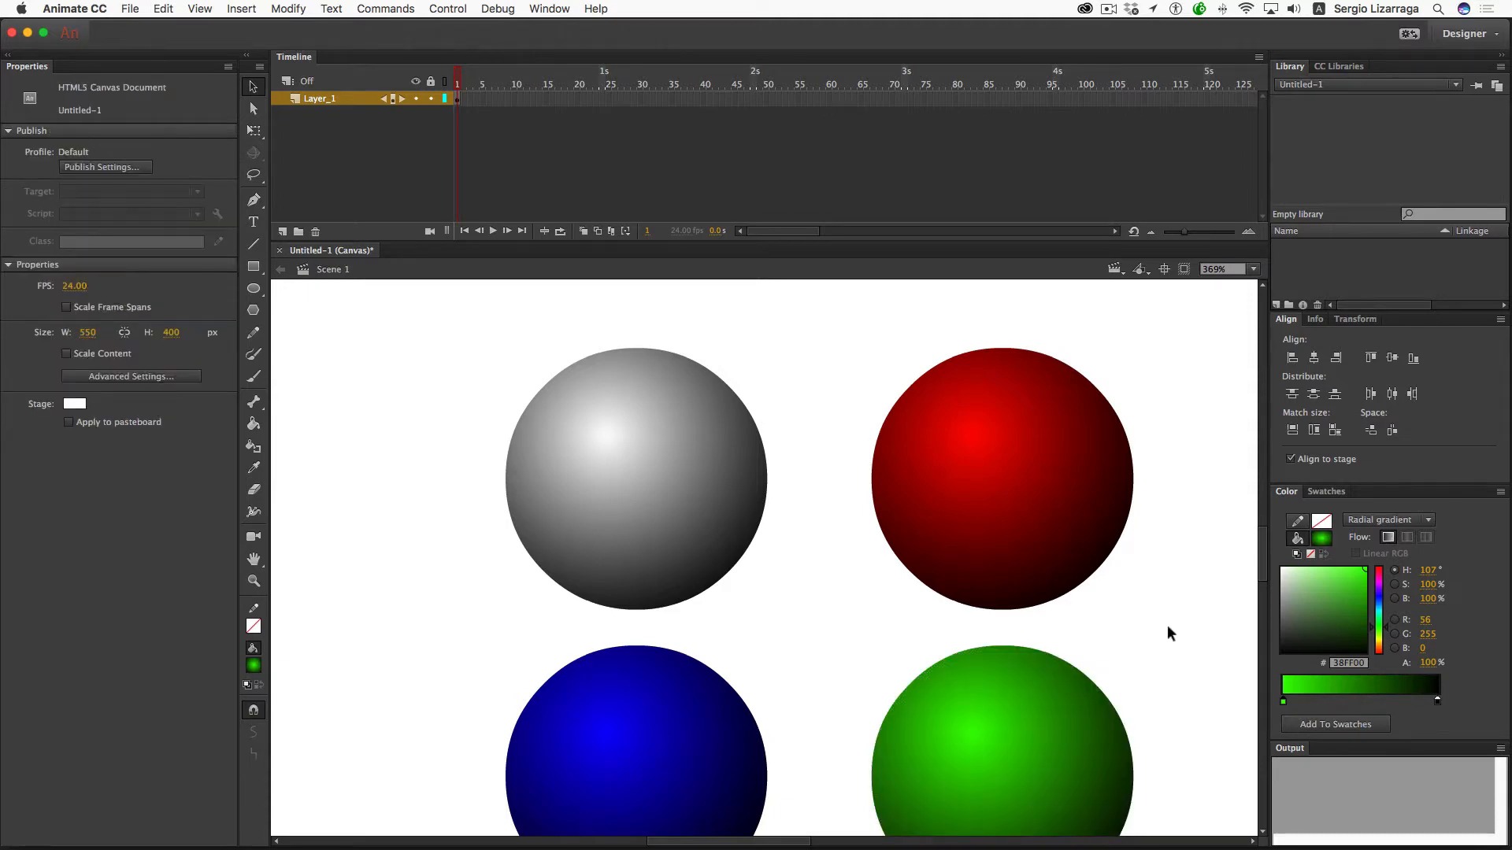
Step: Select all four spheres on the stage and start converting them into a symbol of type Movie Clip
key(super+2)
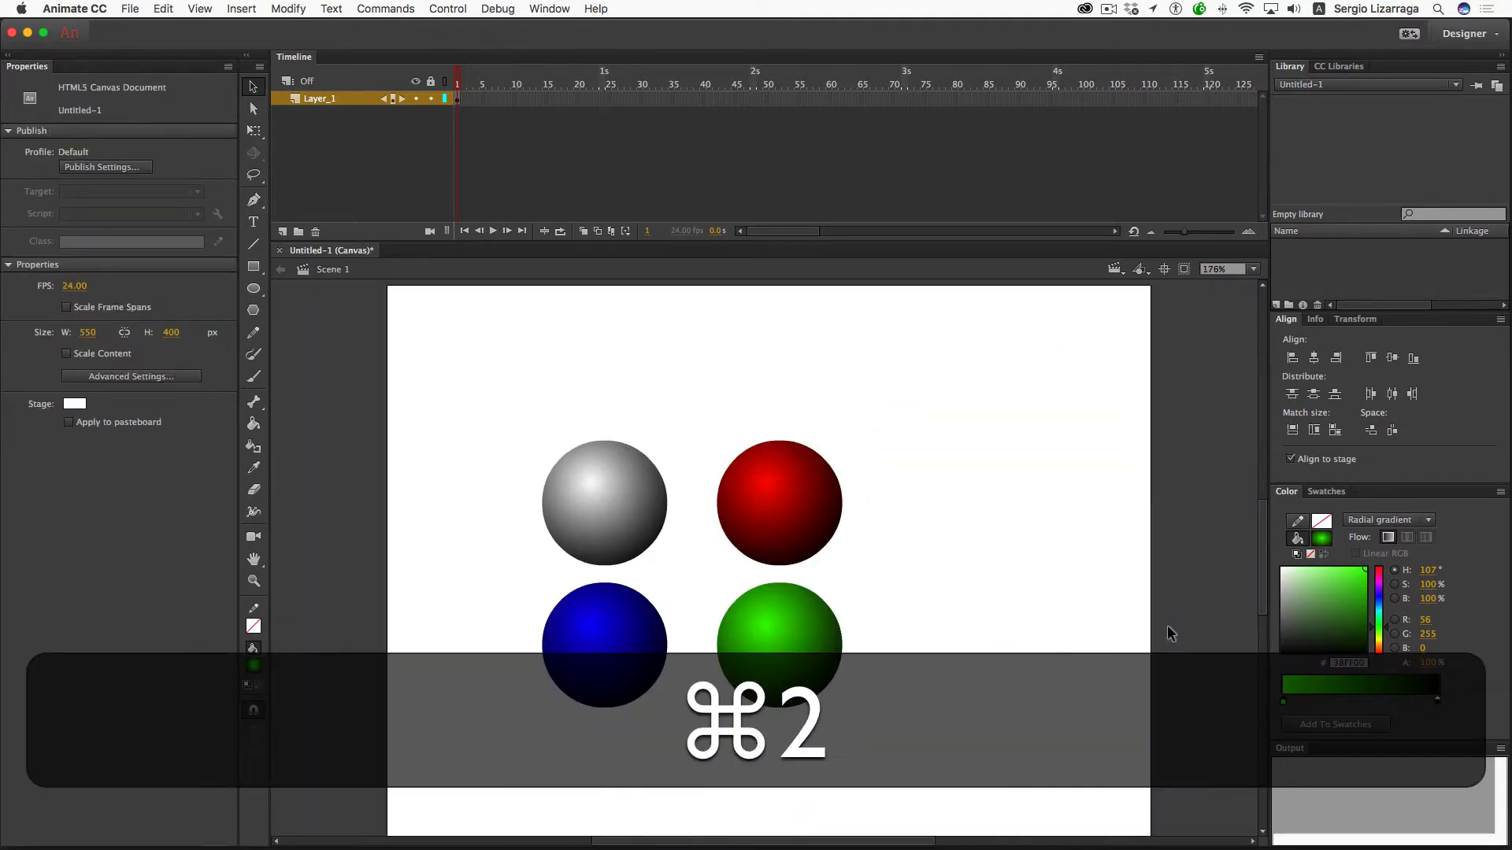
key(super+1)
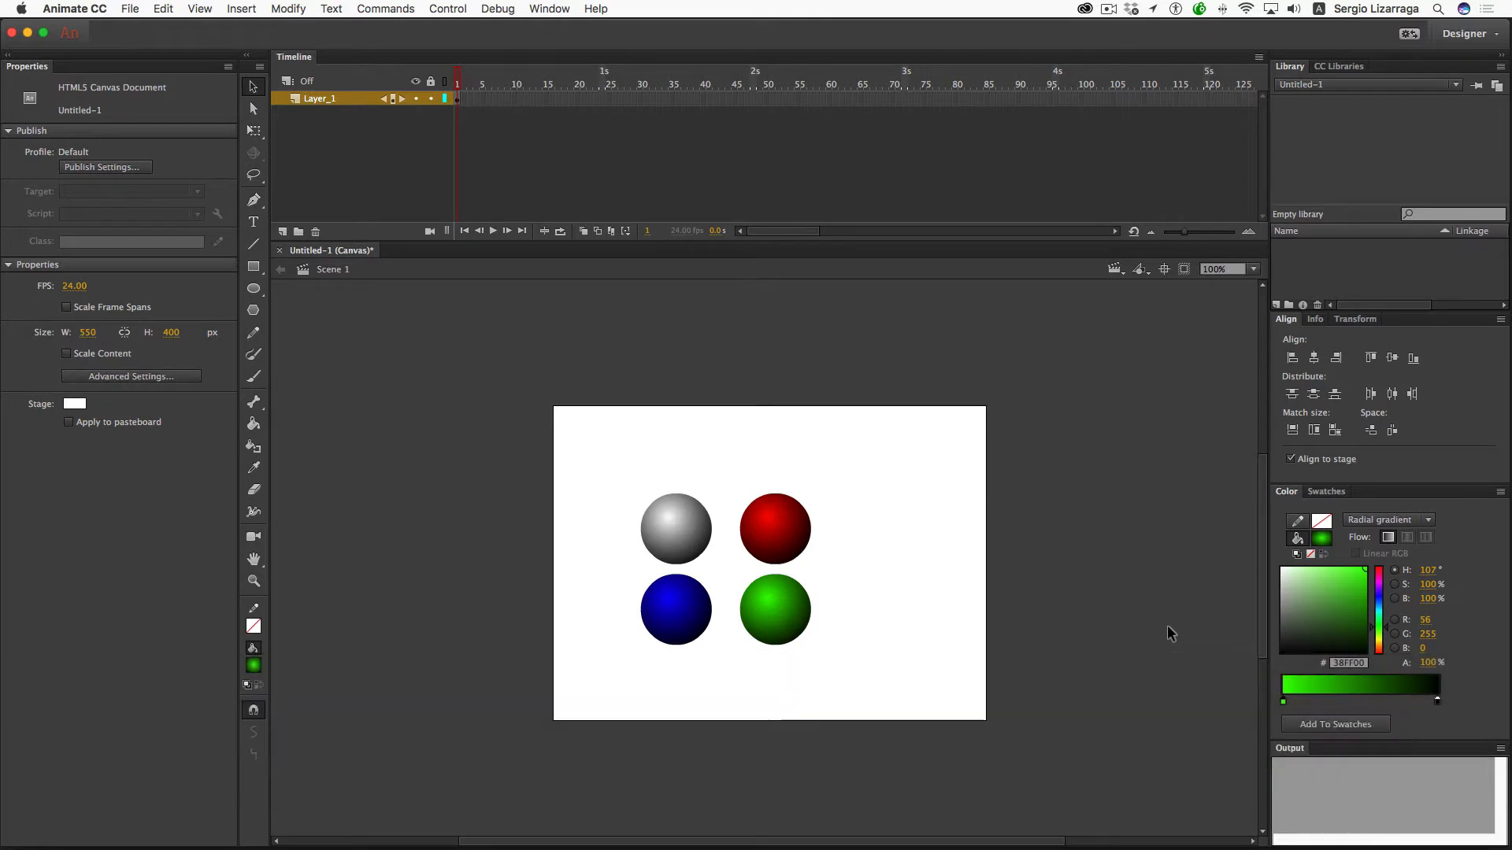
drag(614, 468, 872, 687)
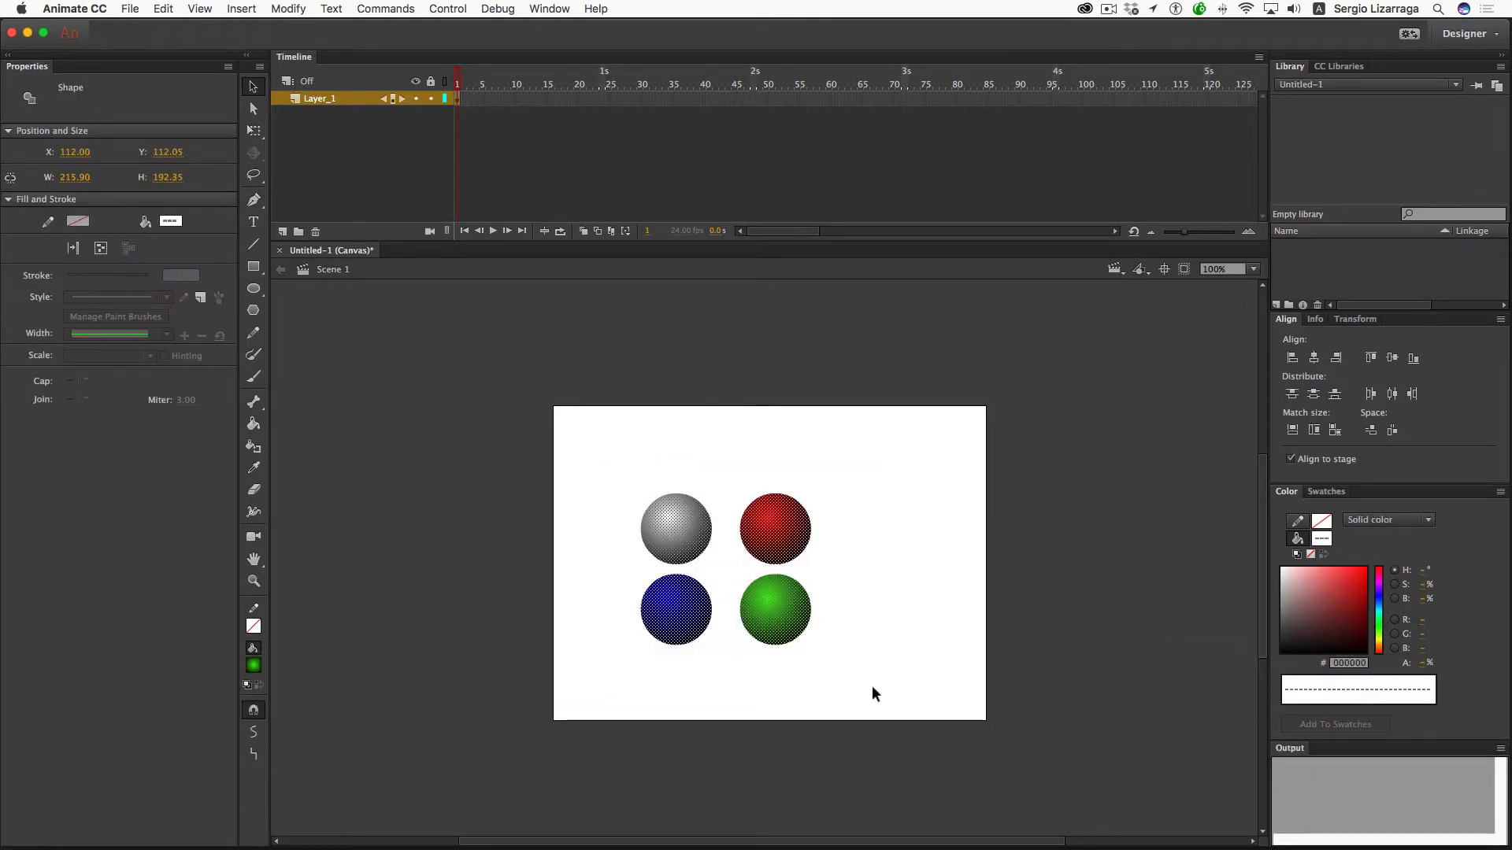
key(F8)
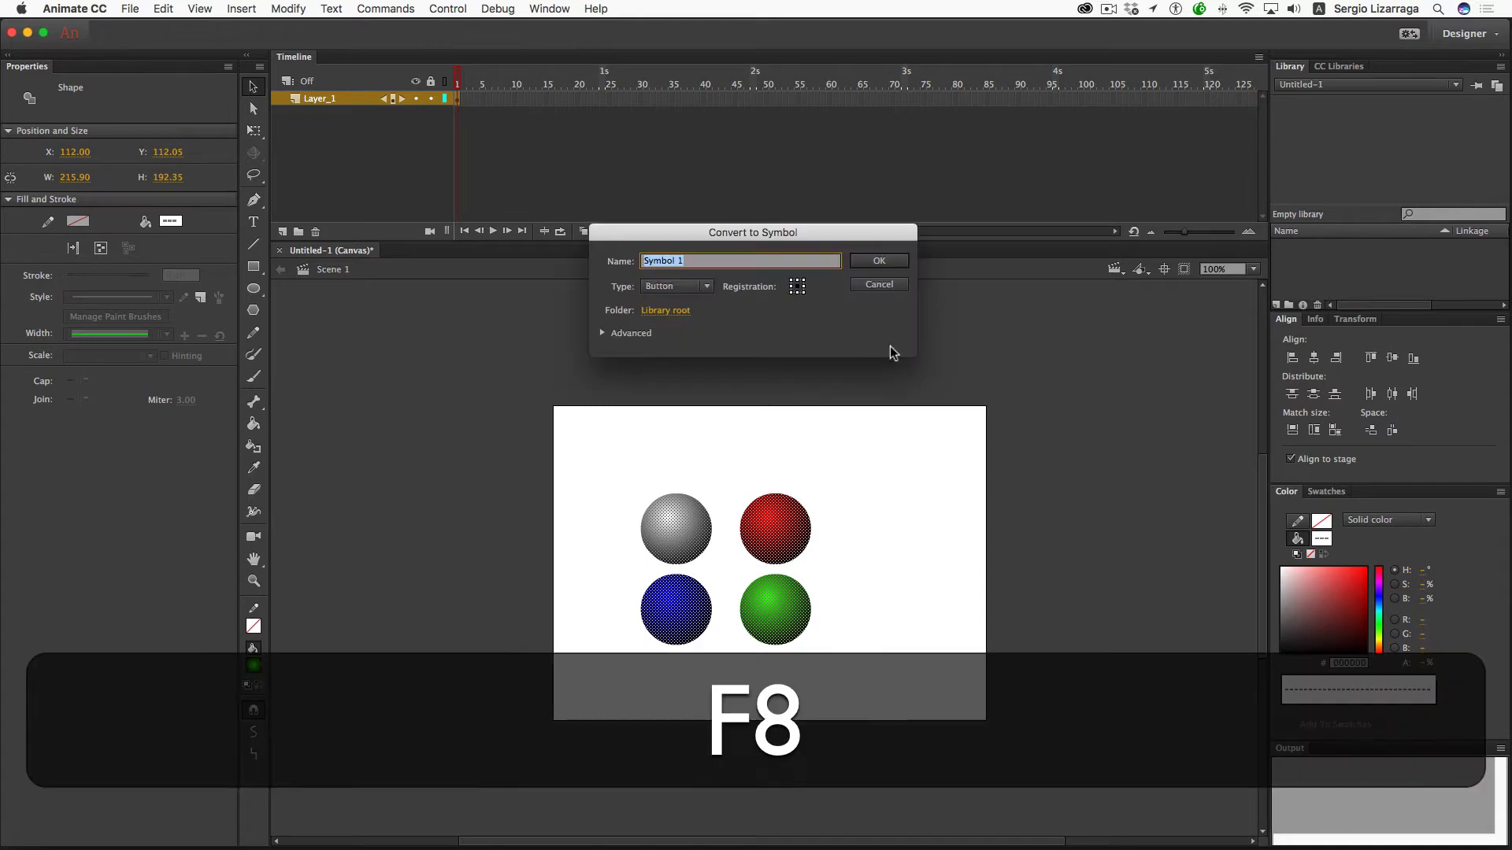
click(697, 286)
click(685, 306)
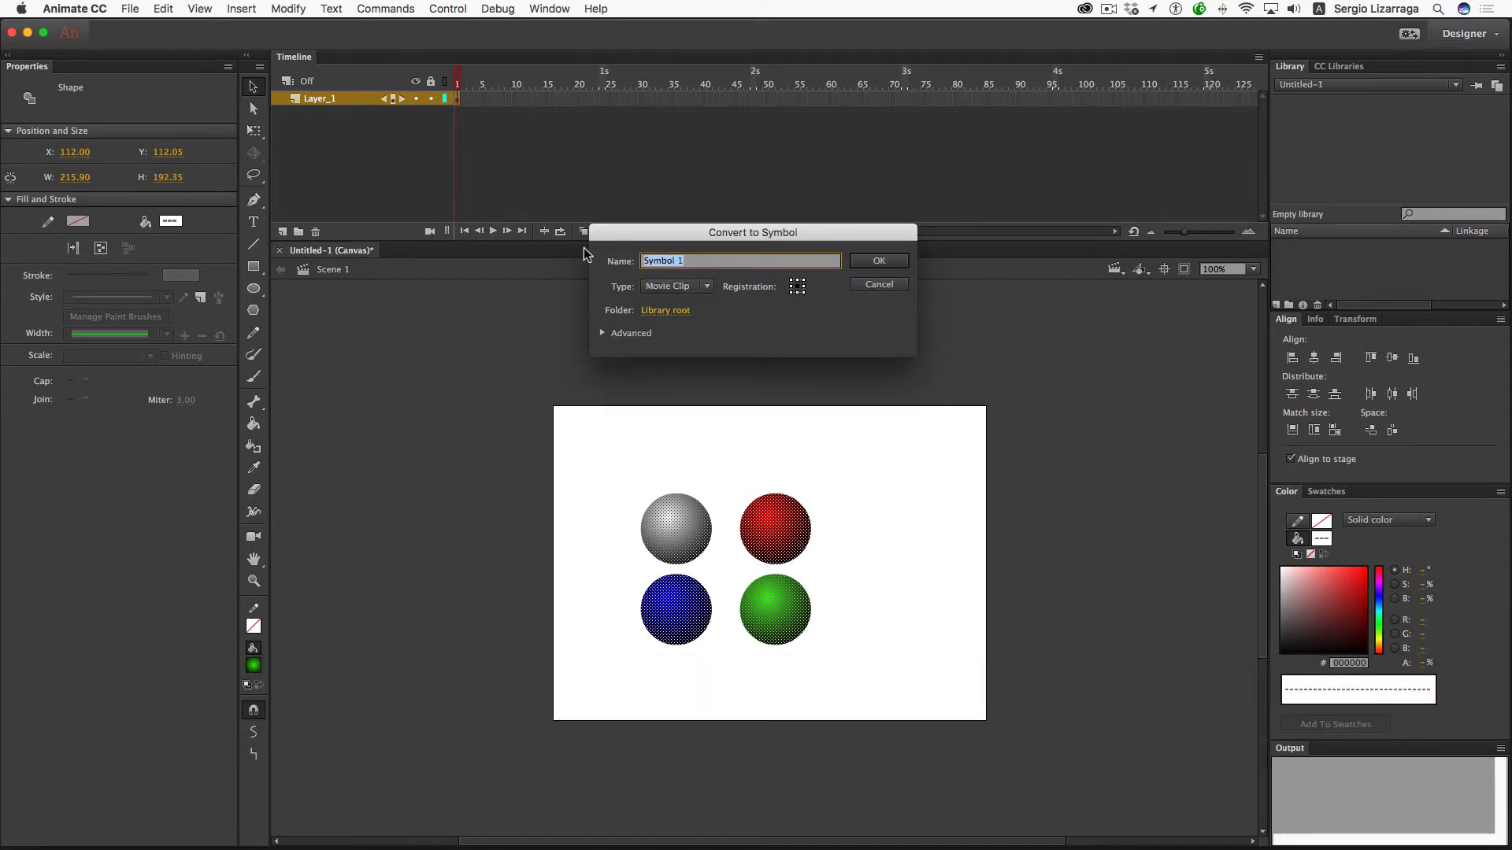
Step: Name the new movie clip symbol Popmenu, use the center registration point, and create it
text(poo)
key(Left)
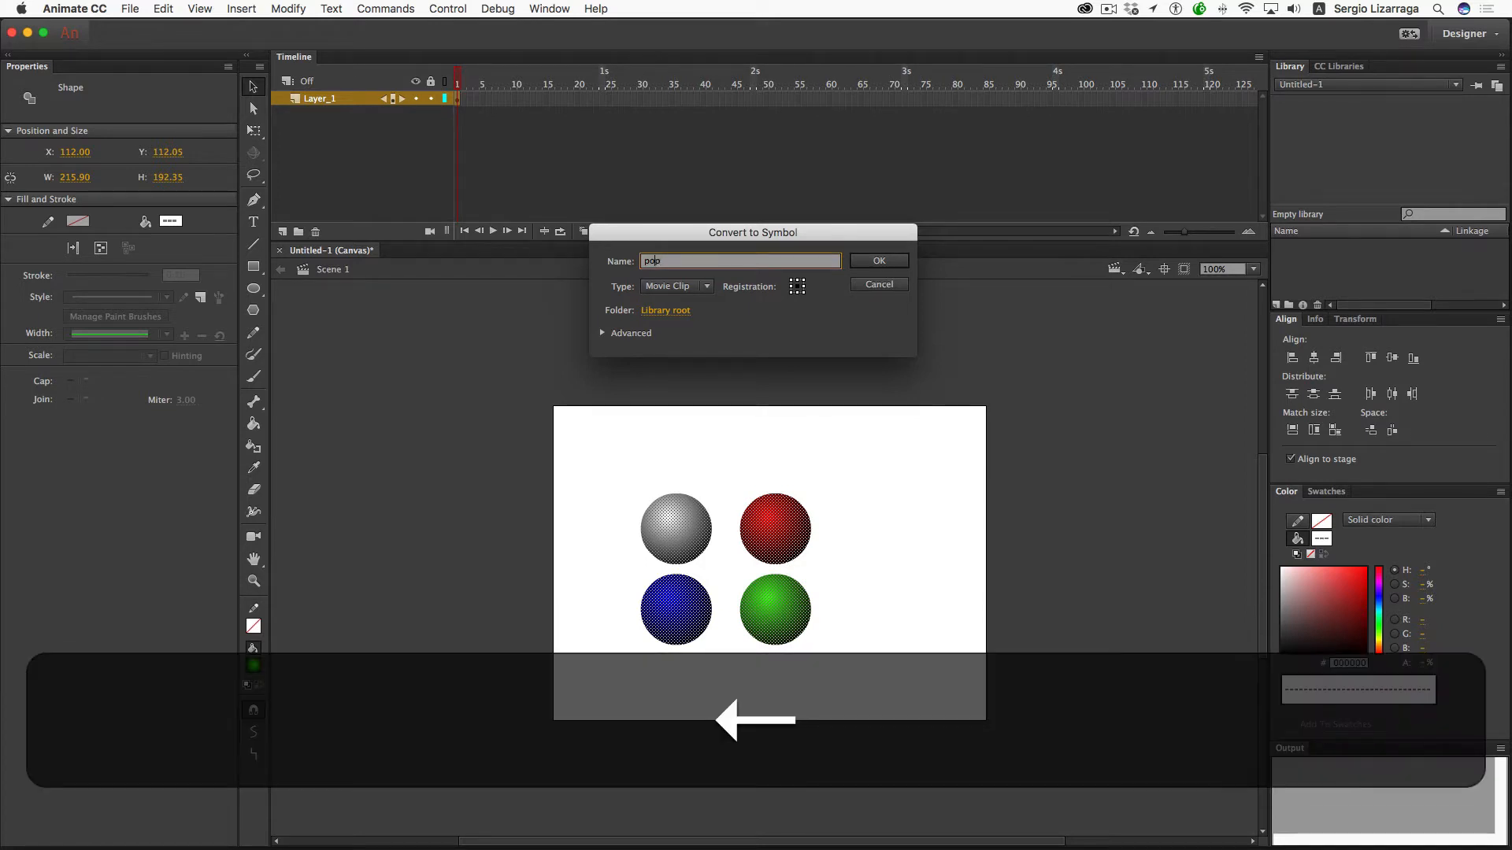
key(Right)
key(BackSpace)
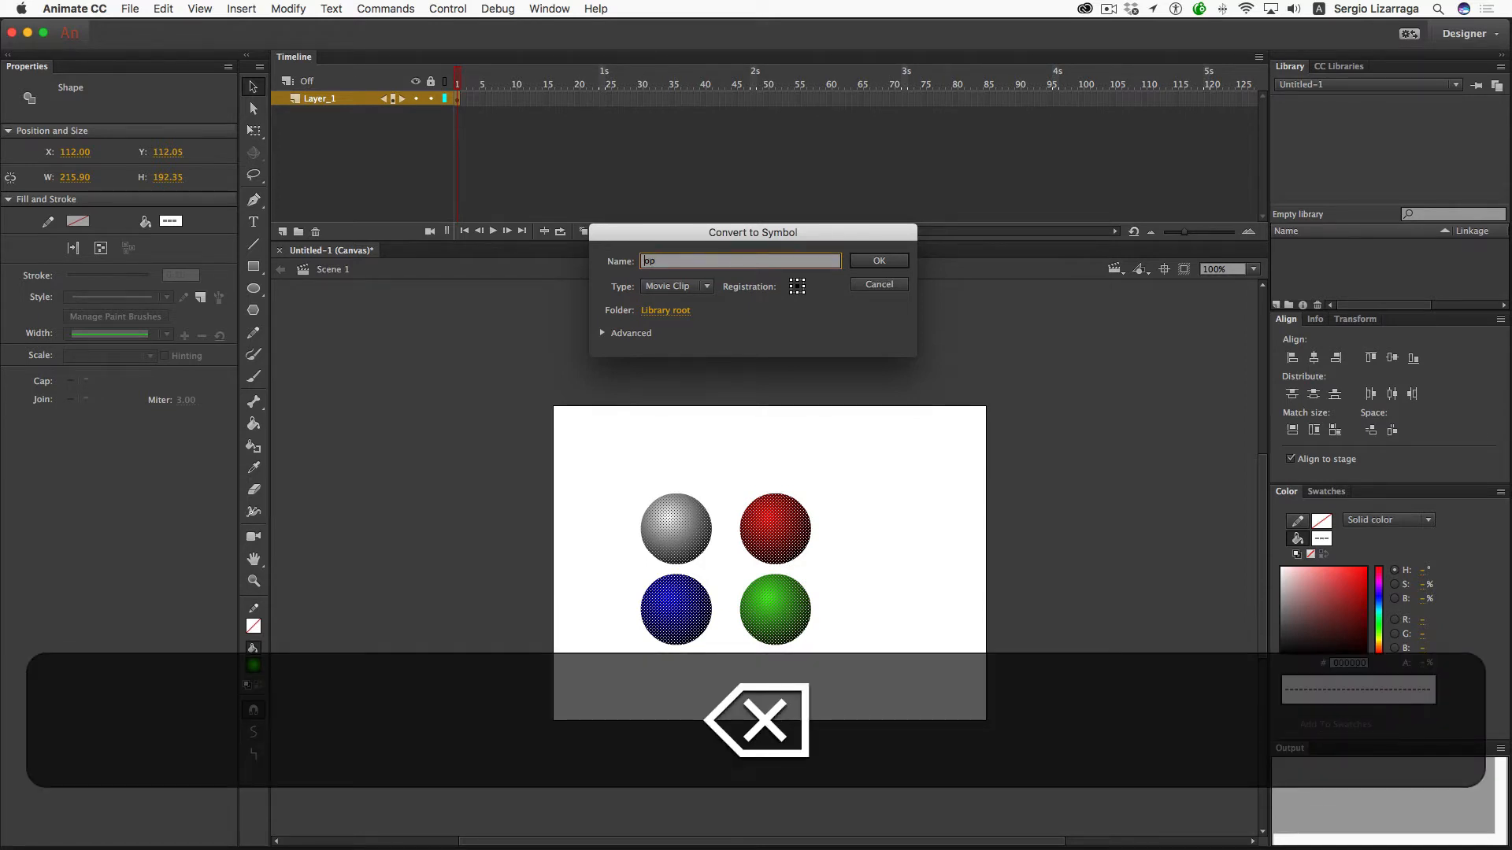
text(P)
key(Right)
key(Right)
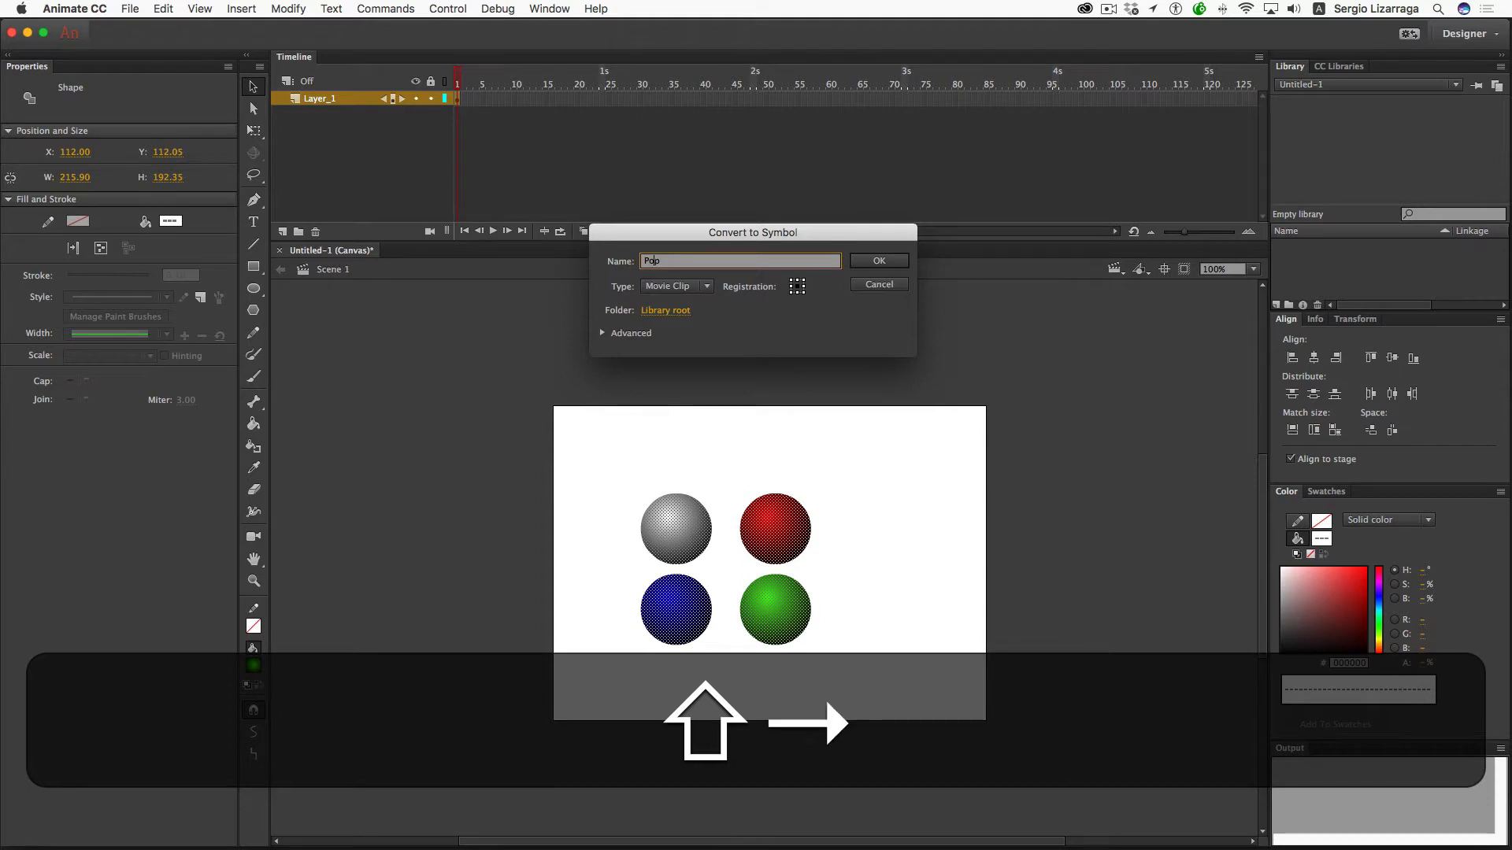
text(menu)
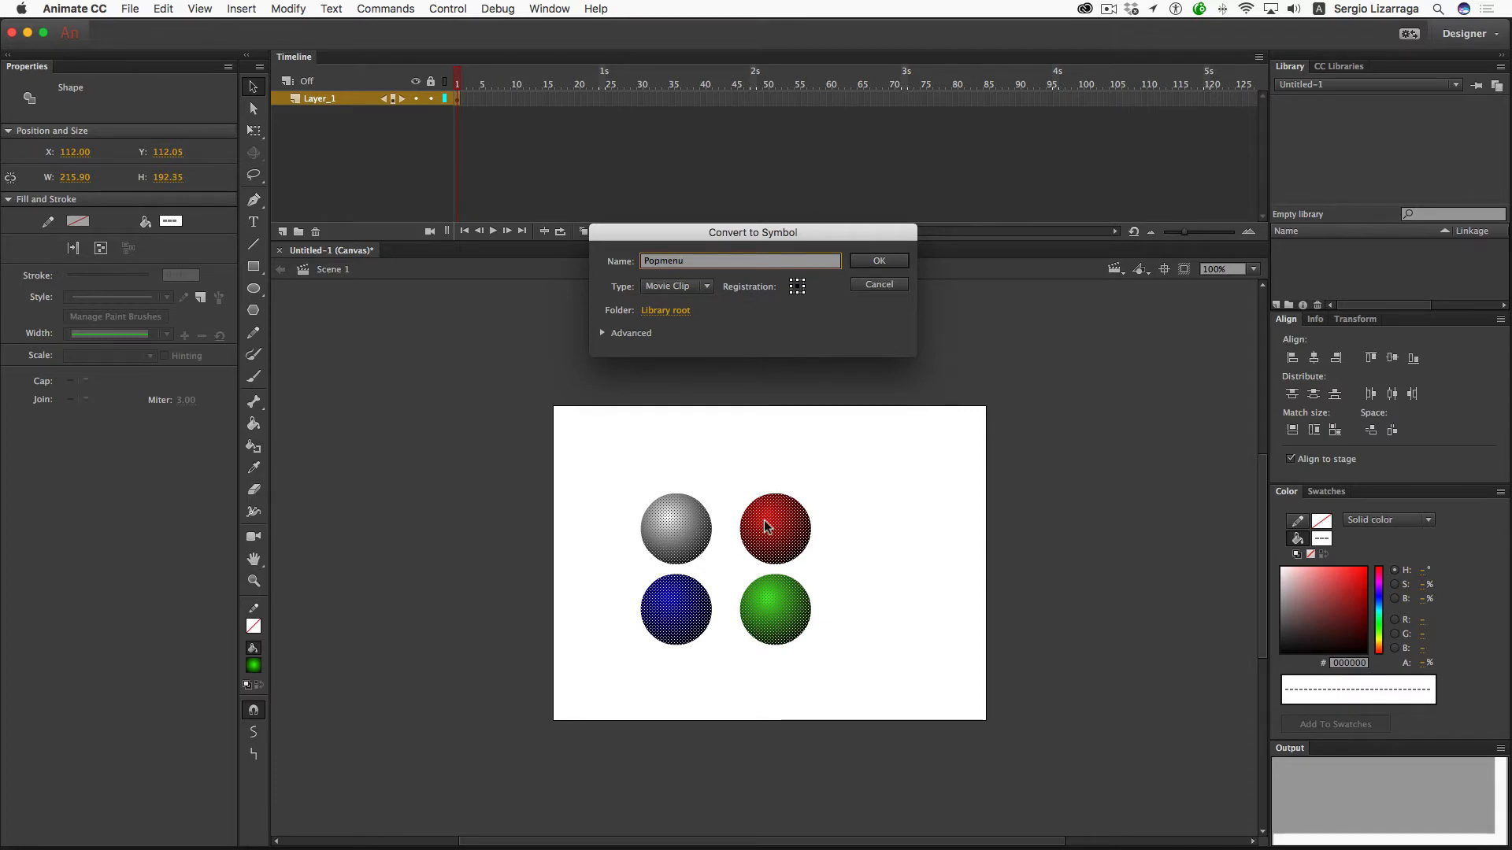
click(797, 287)
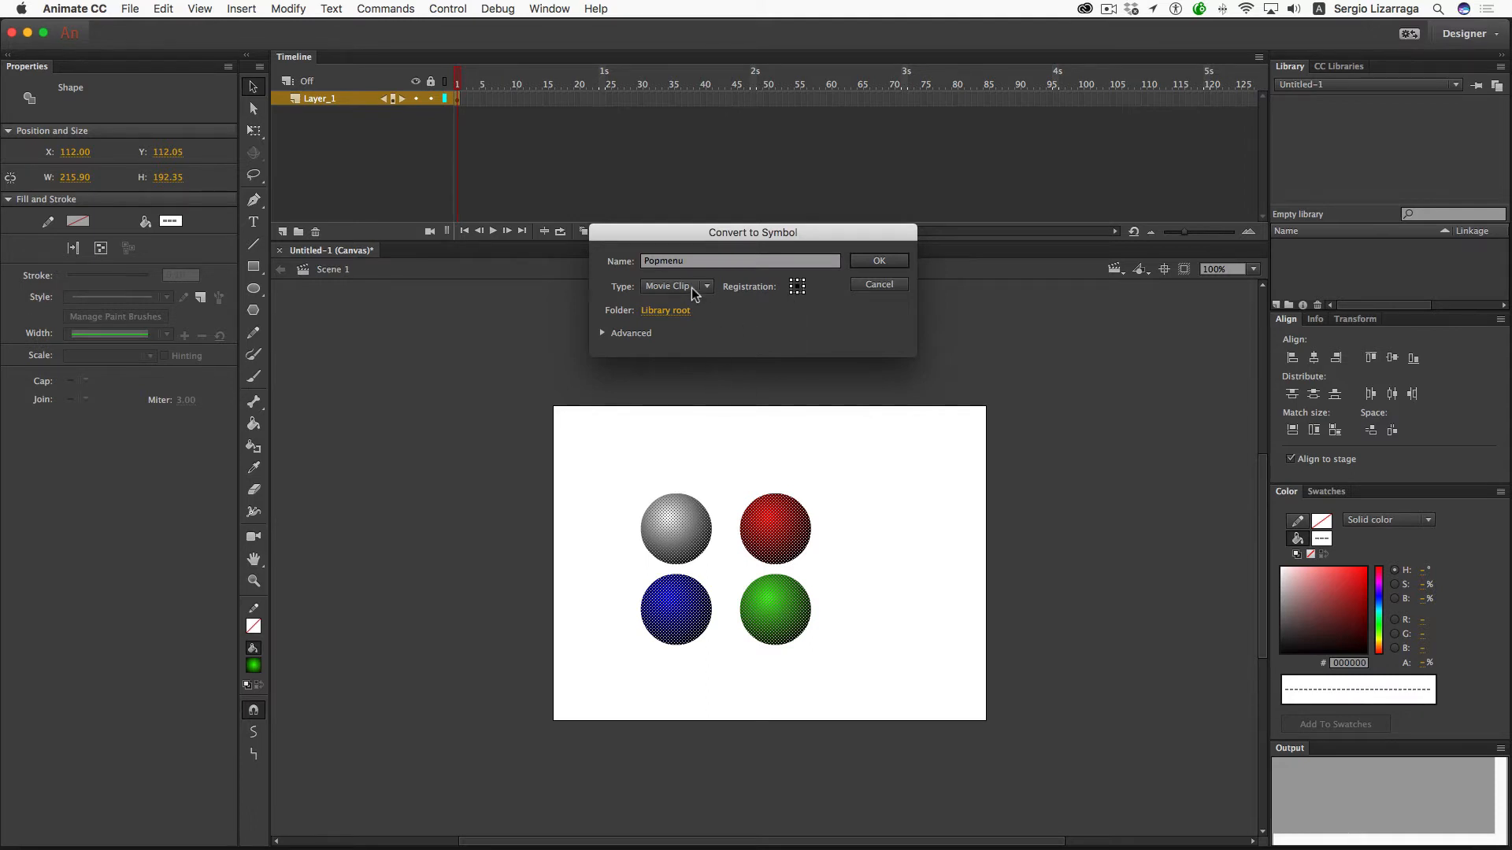
click(882, 260)
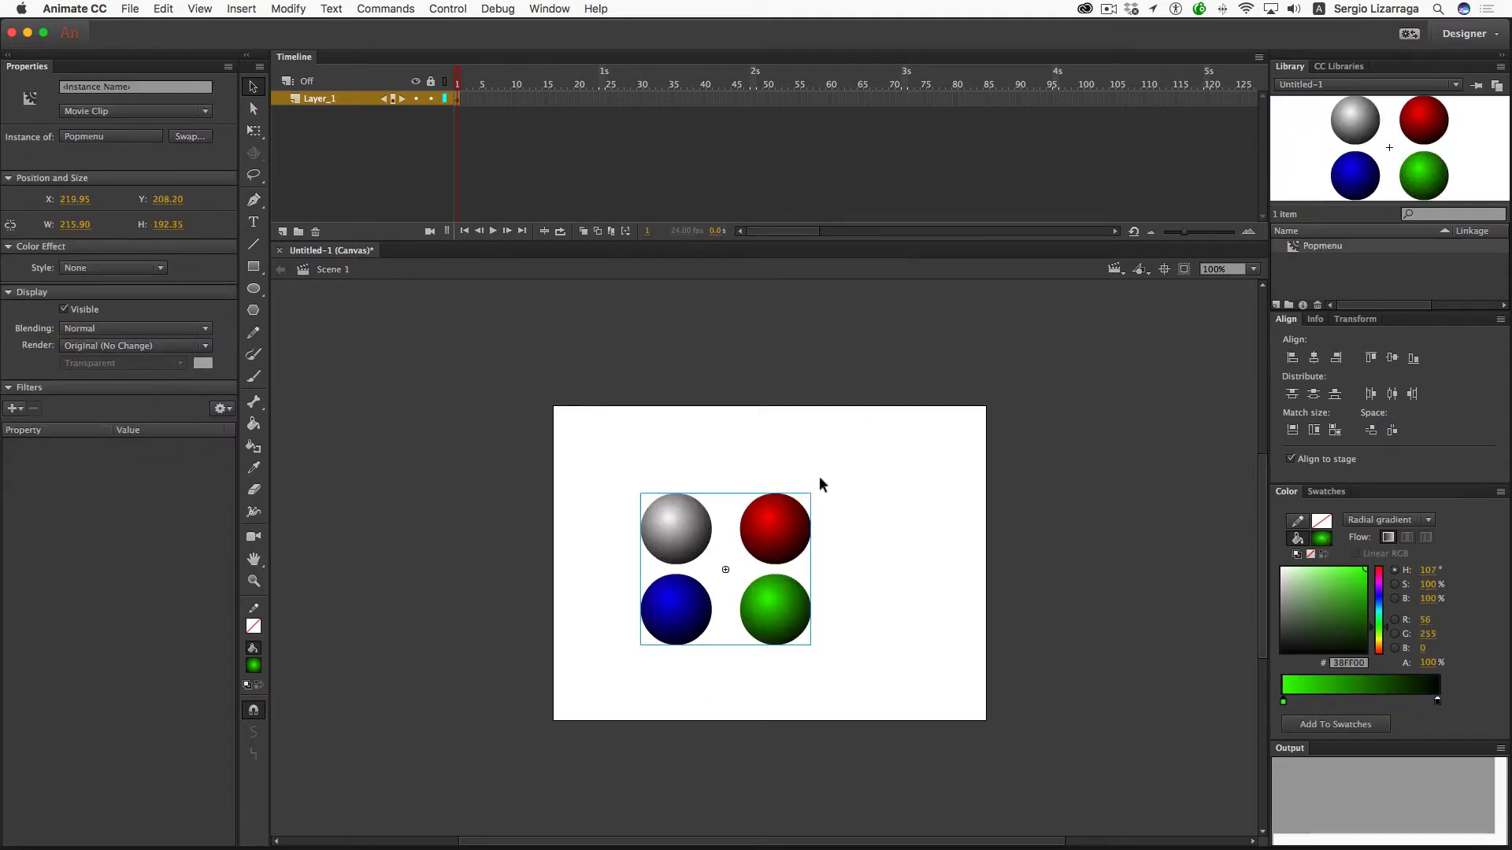
Step: Inside the Popmenu movie clip, convert the blue sphere into a button symbol named Symbol B
double_click(759, 522)
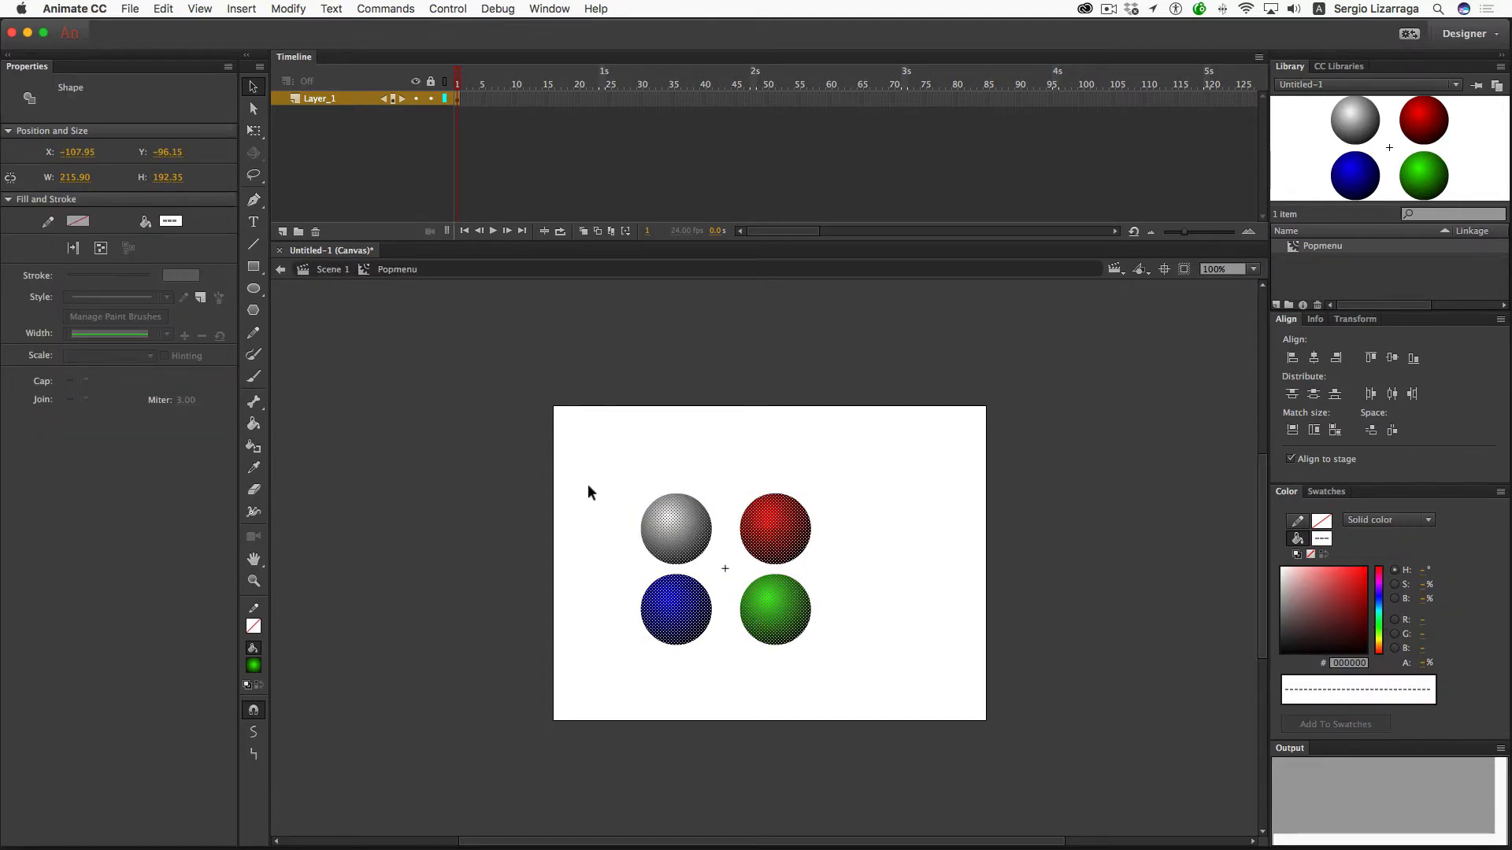
click(855, 611)
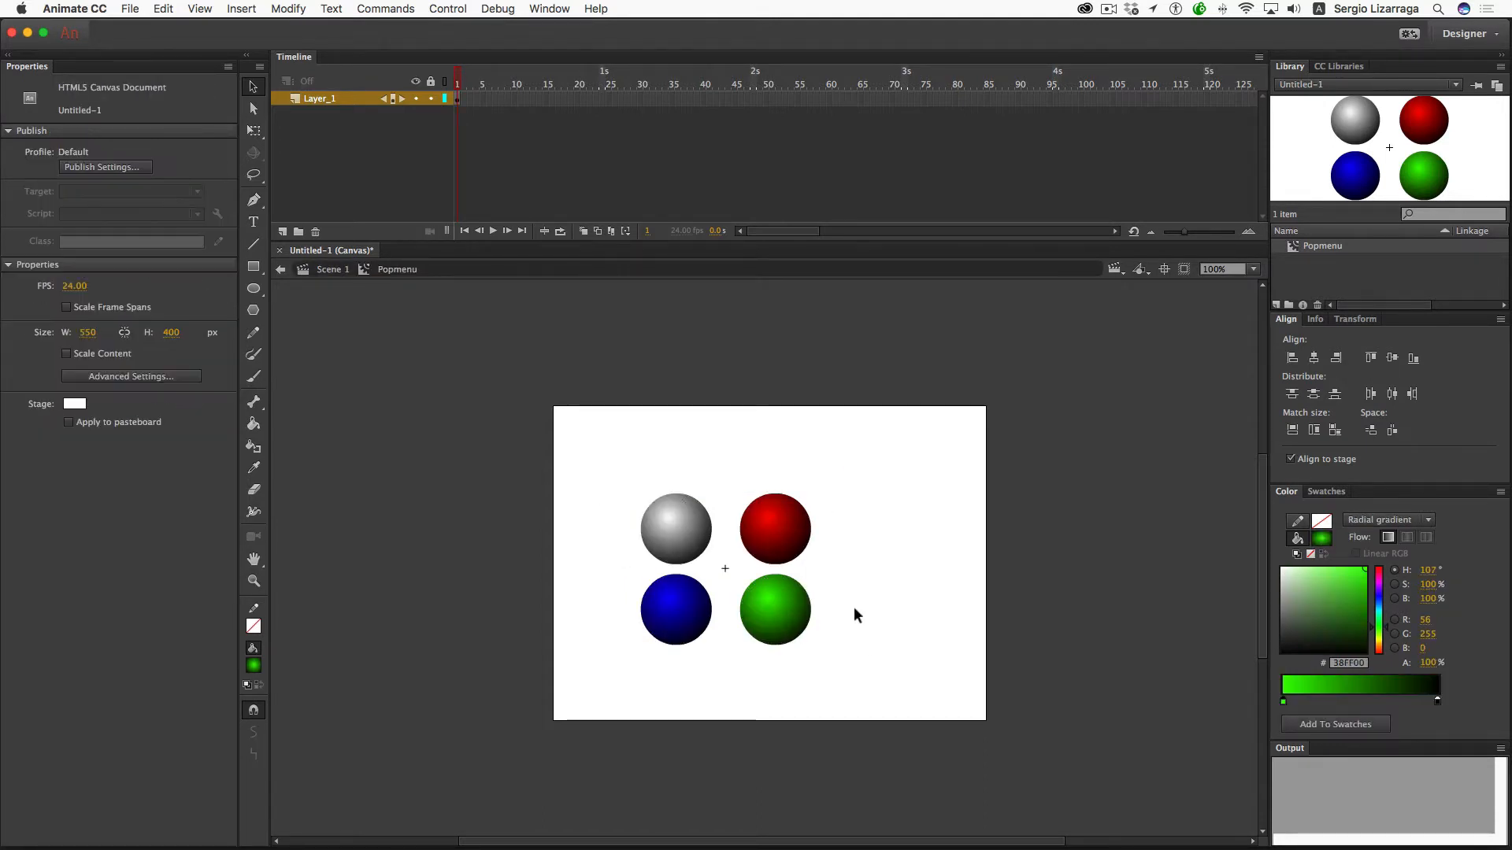
click(682, 616)
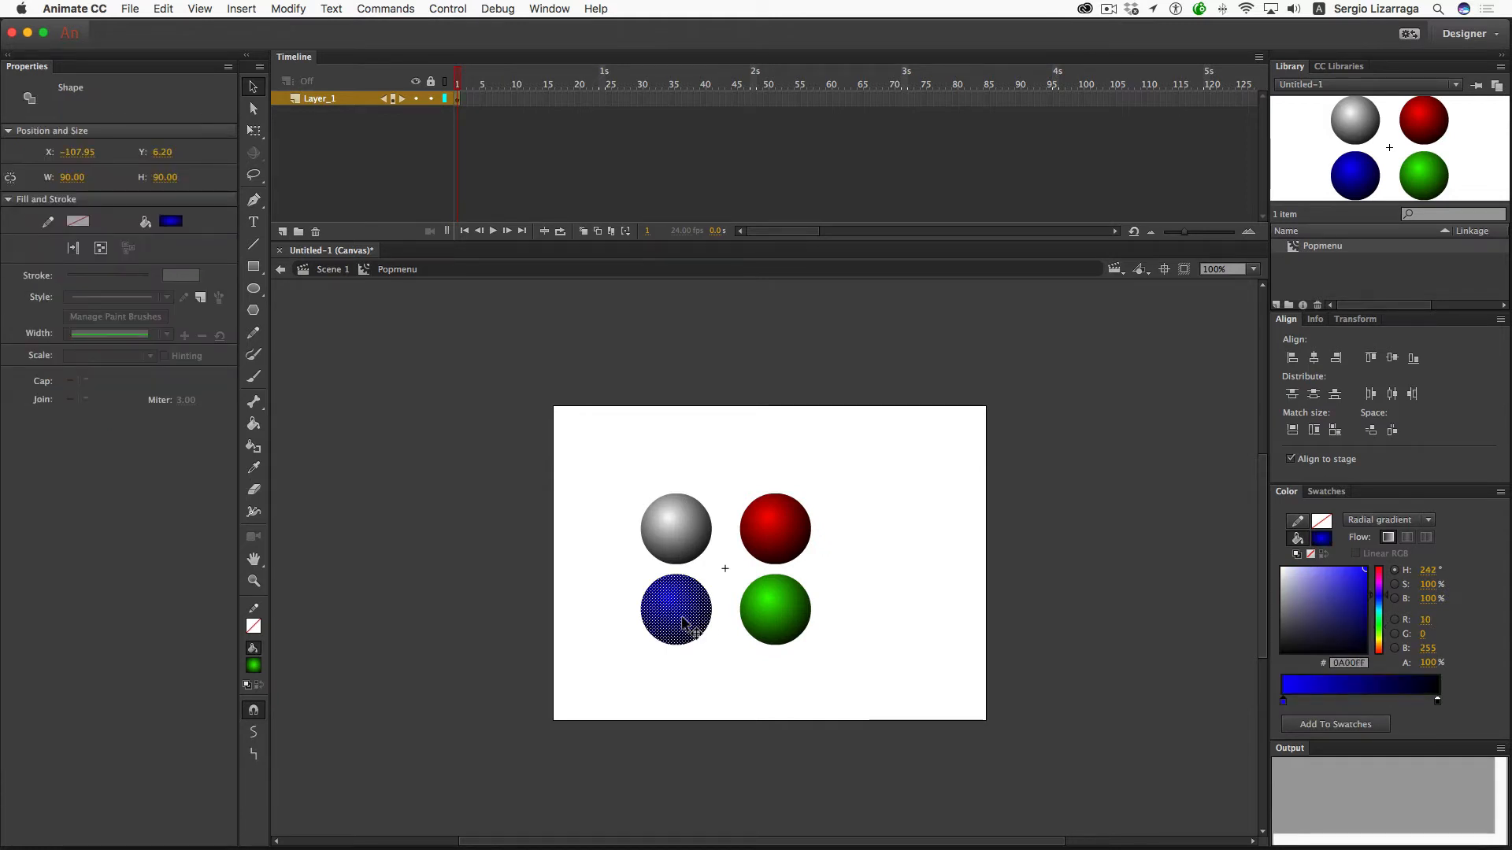
key(F8)
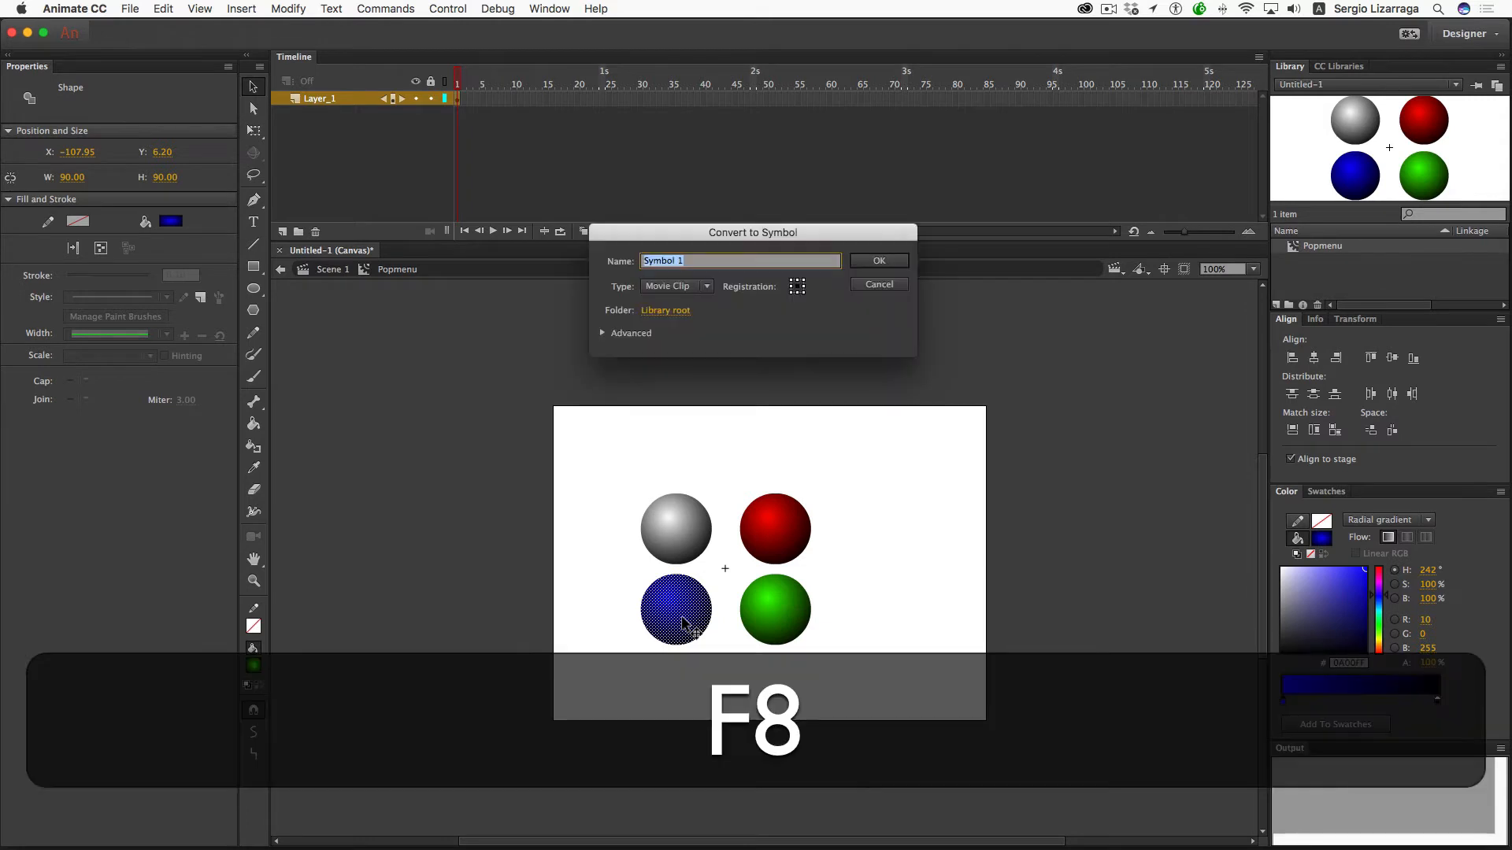
click(707, 287)
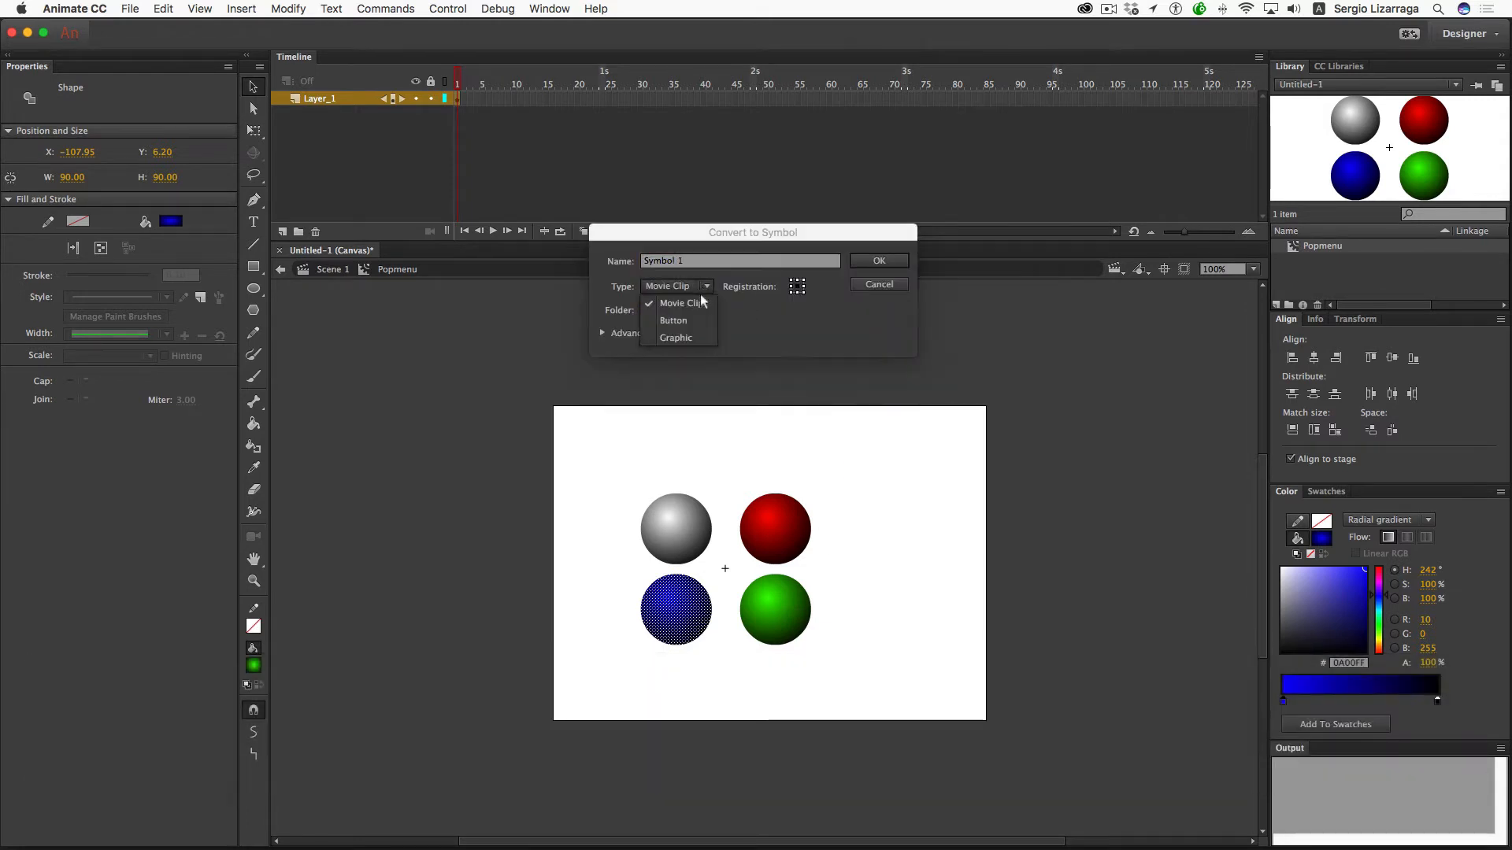
click(699, 320)
click(696, 264)
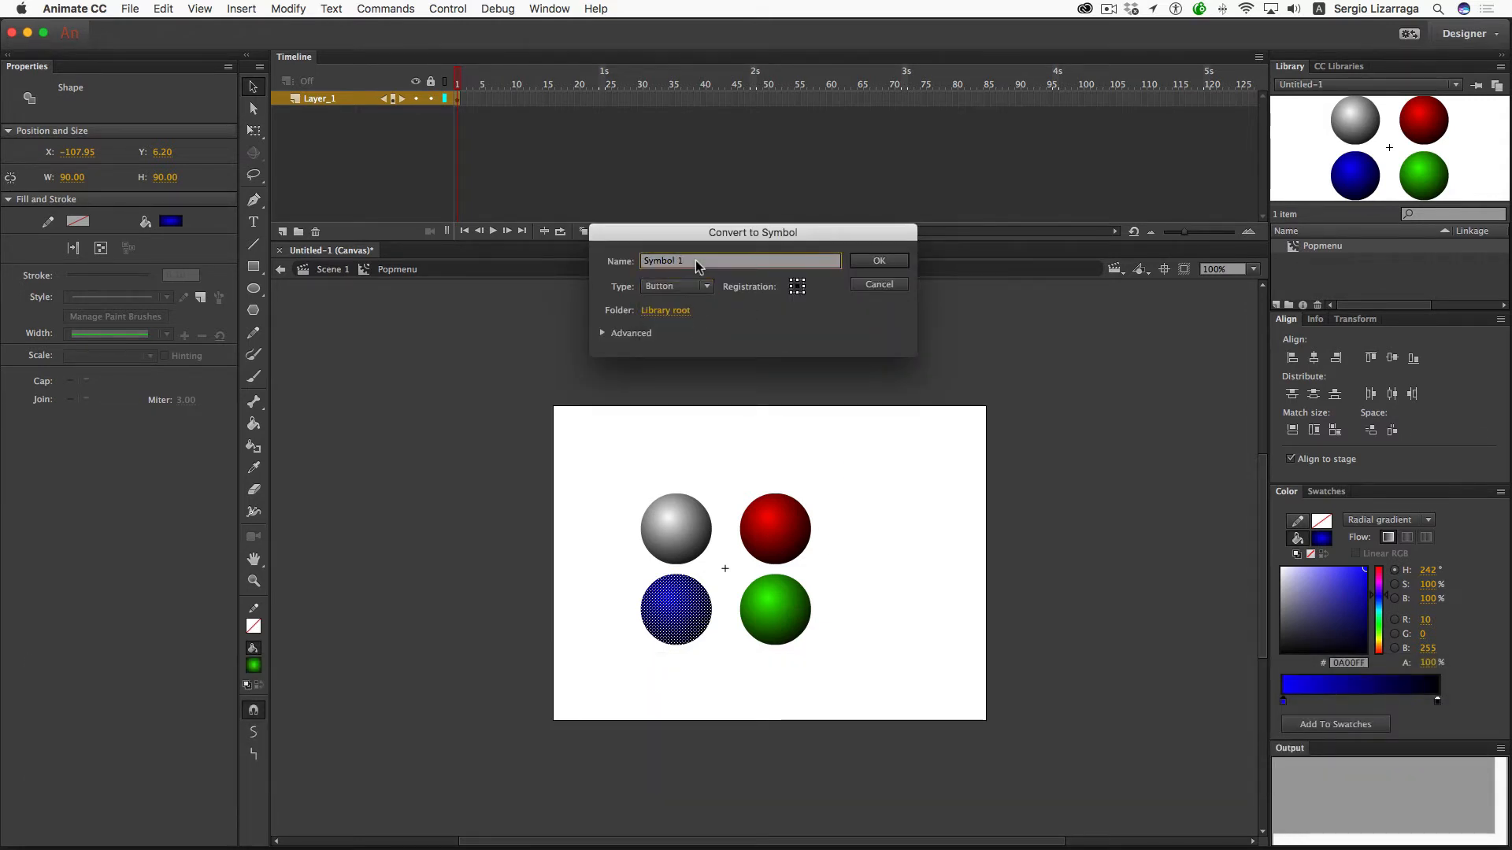
key(shift+BackSpace)
text(B)
click(879, 261)
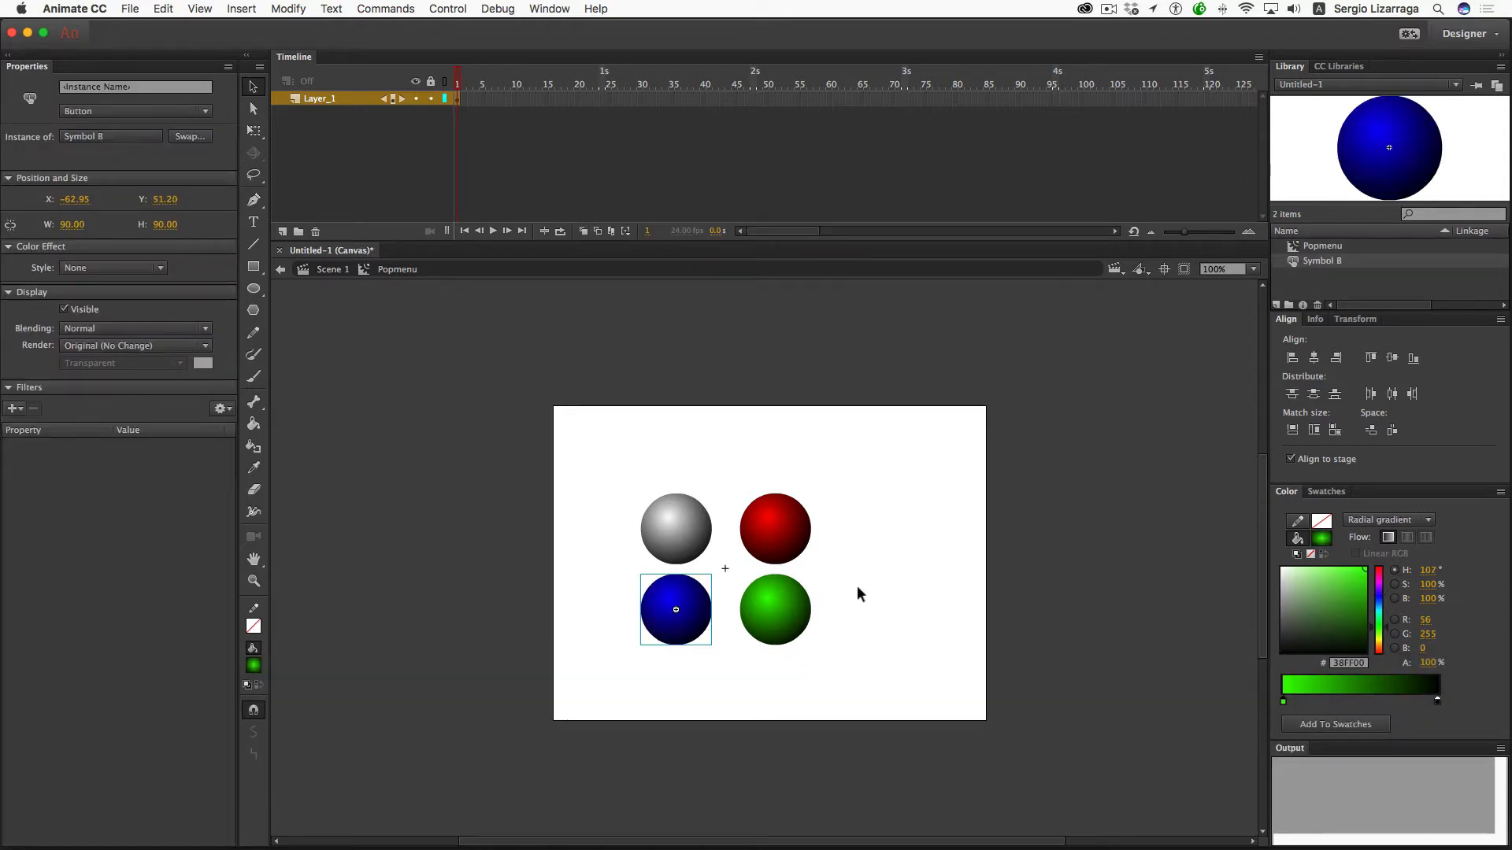
Step: Convert the green sphere into a button symbol named Symbol G
click(795, 616)
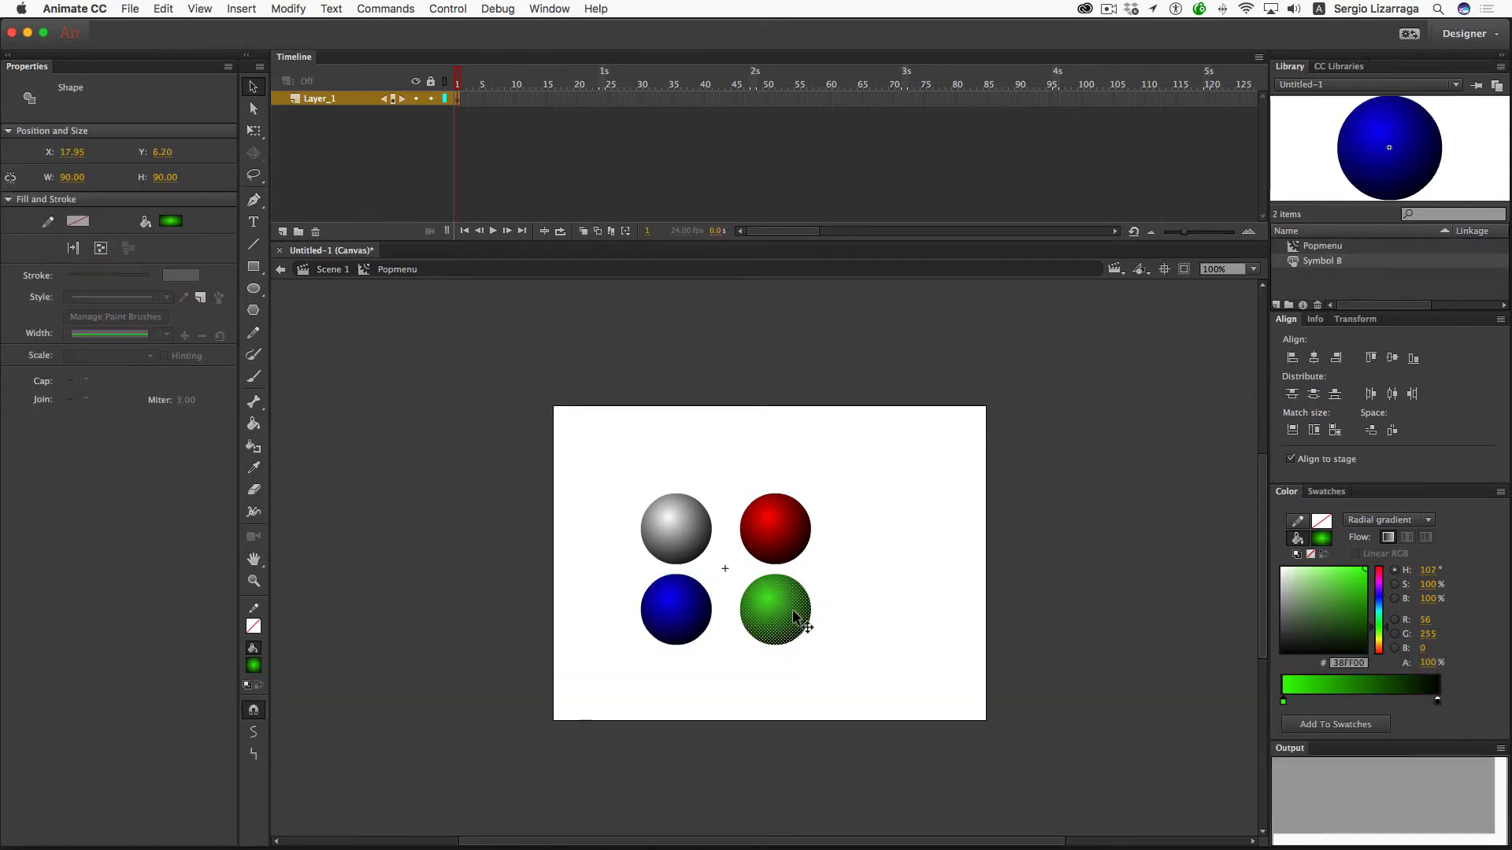
key(F8)
key(Right)
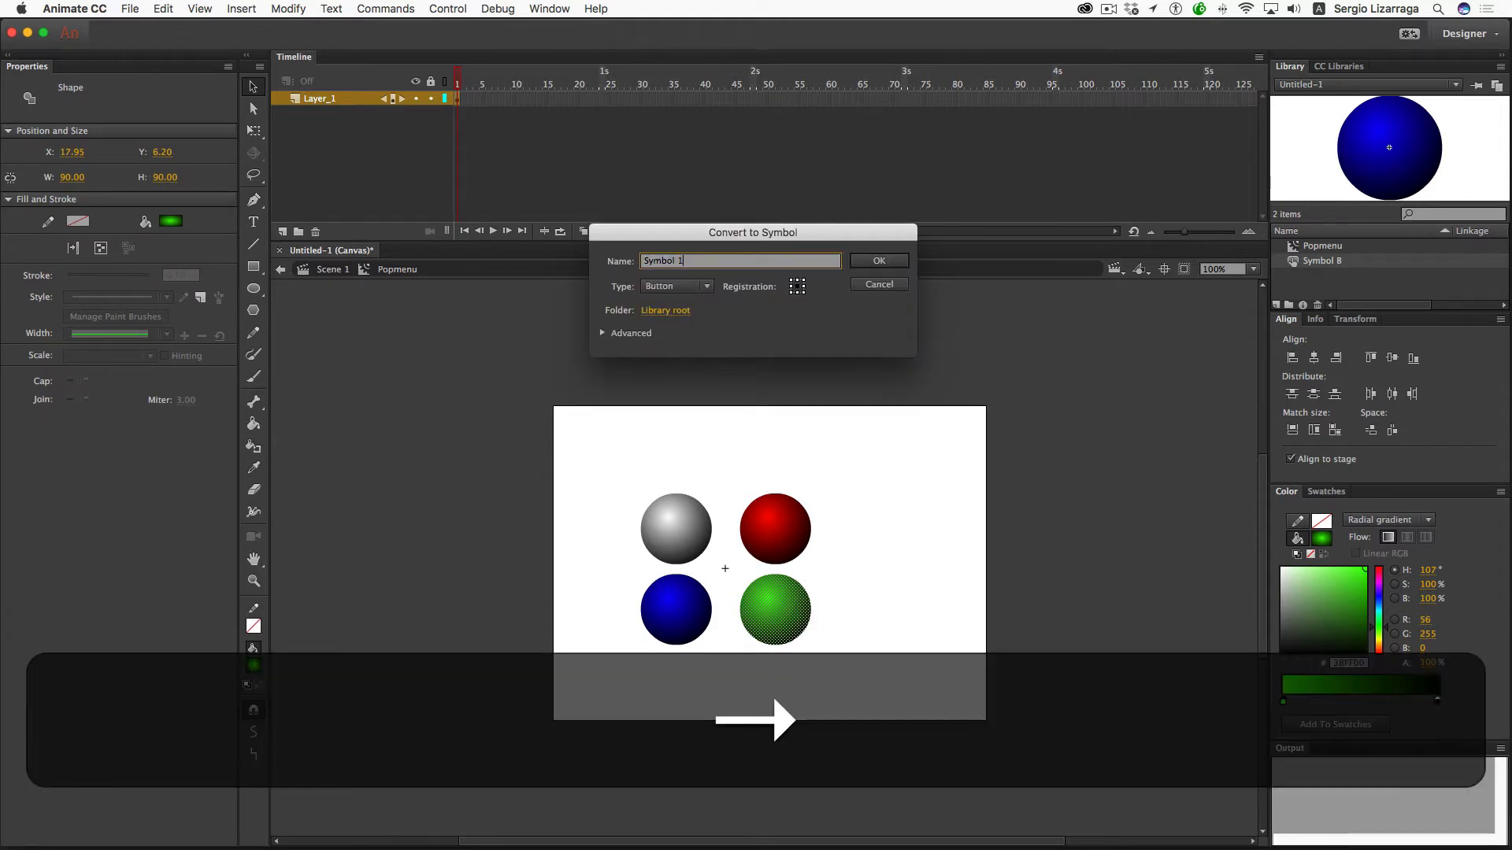
key(BackSpace)
text(G)
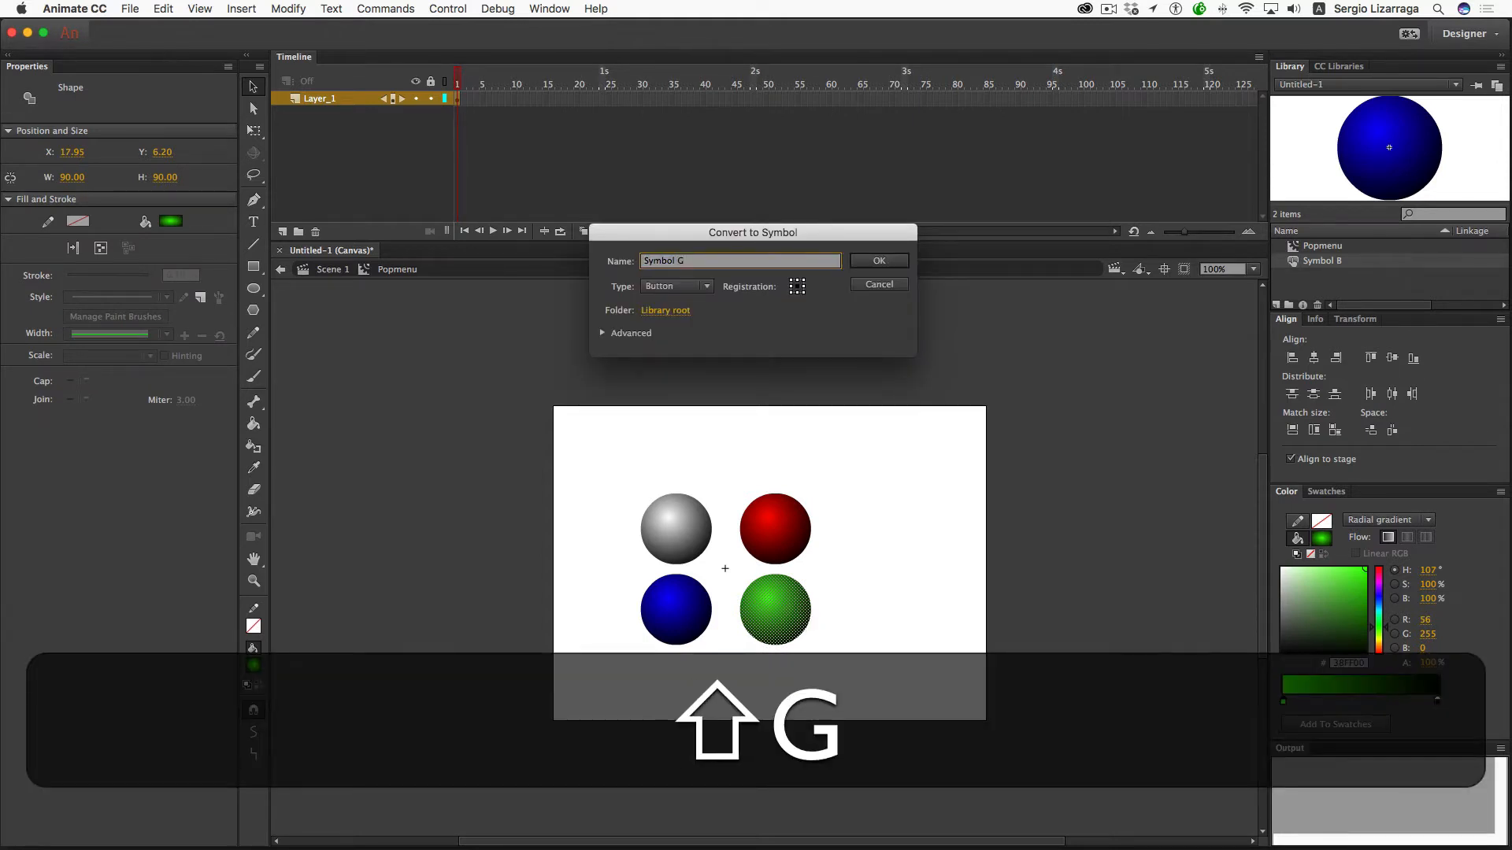
key(Return)
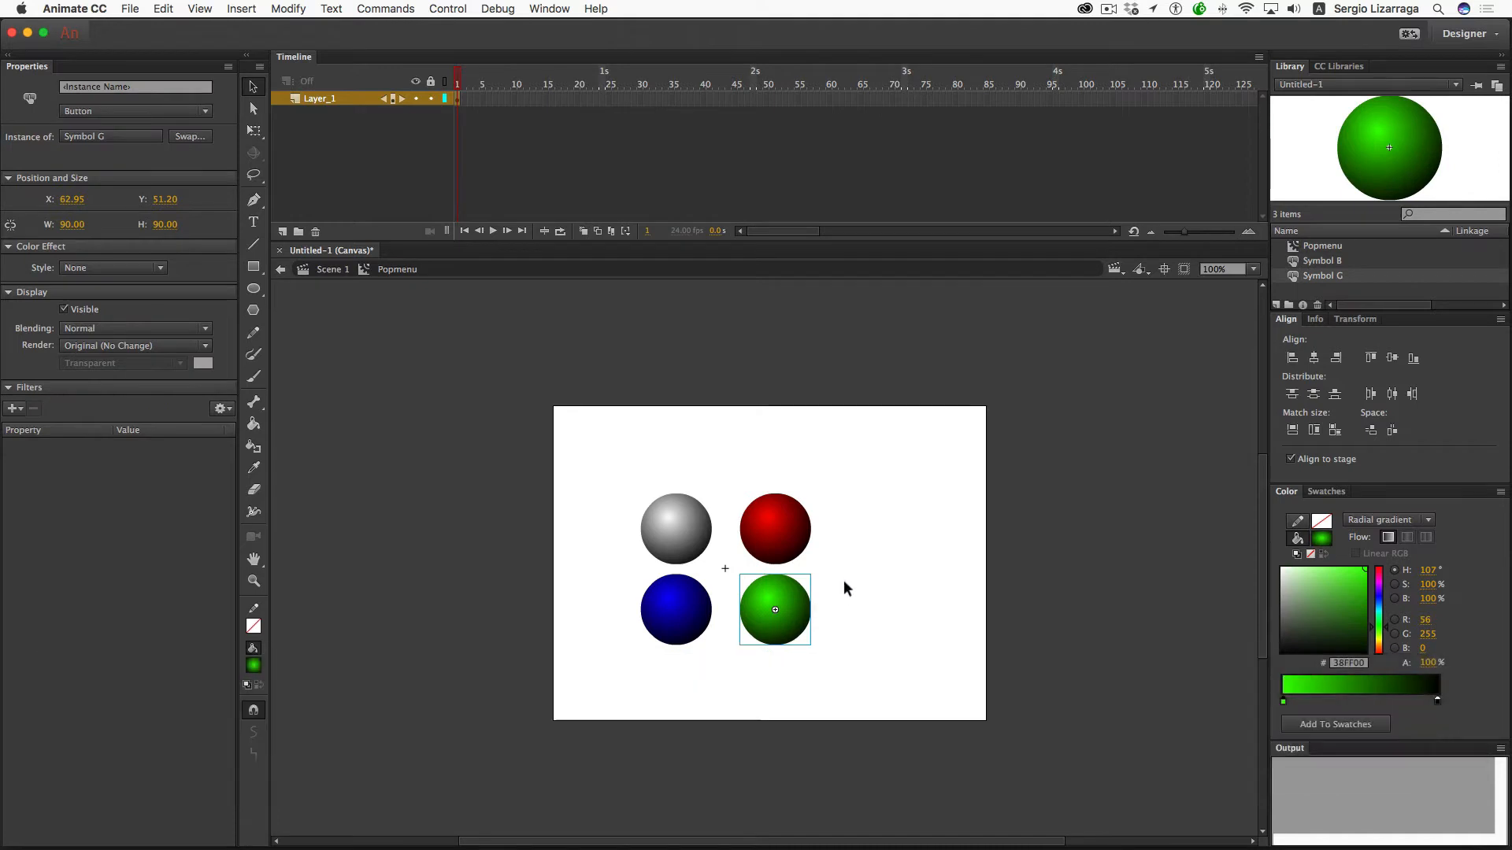
Step: Convert the red sphere into a button symbol named Symbol R and clear the selection
click(789, 548)
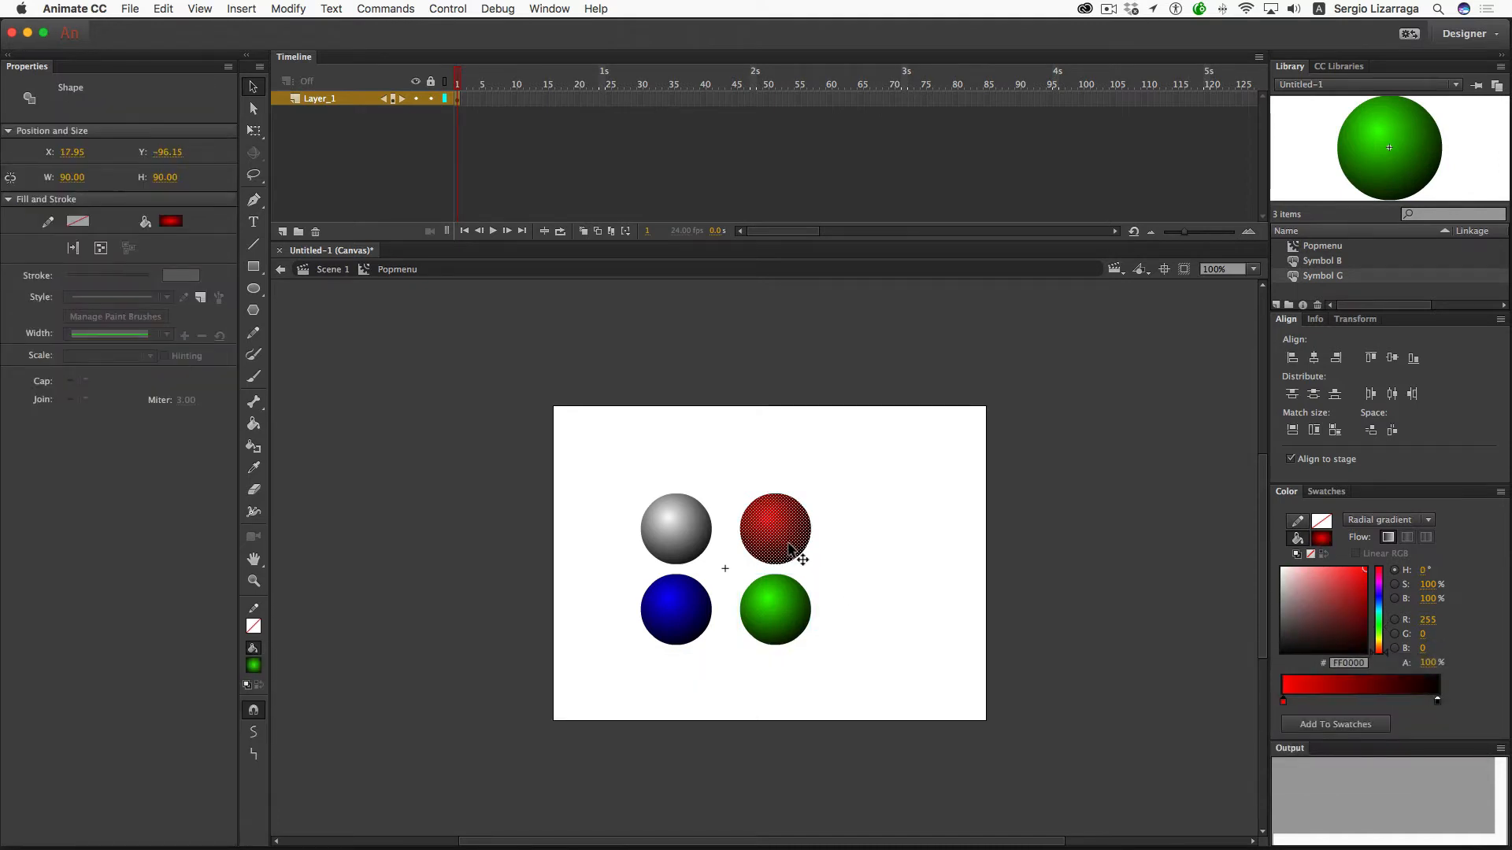
key(F8)
key(Right)
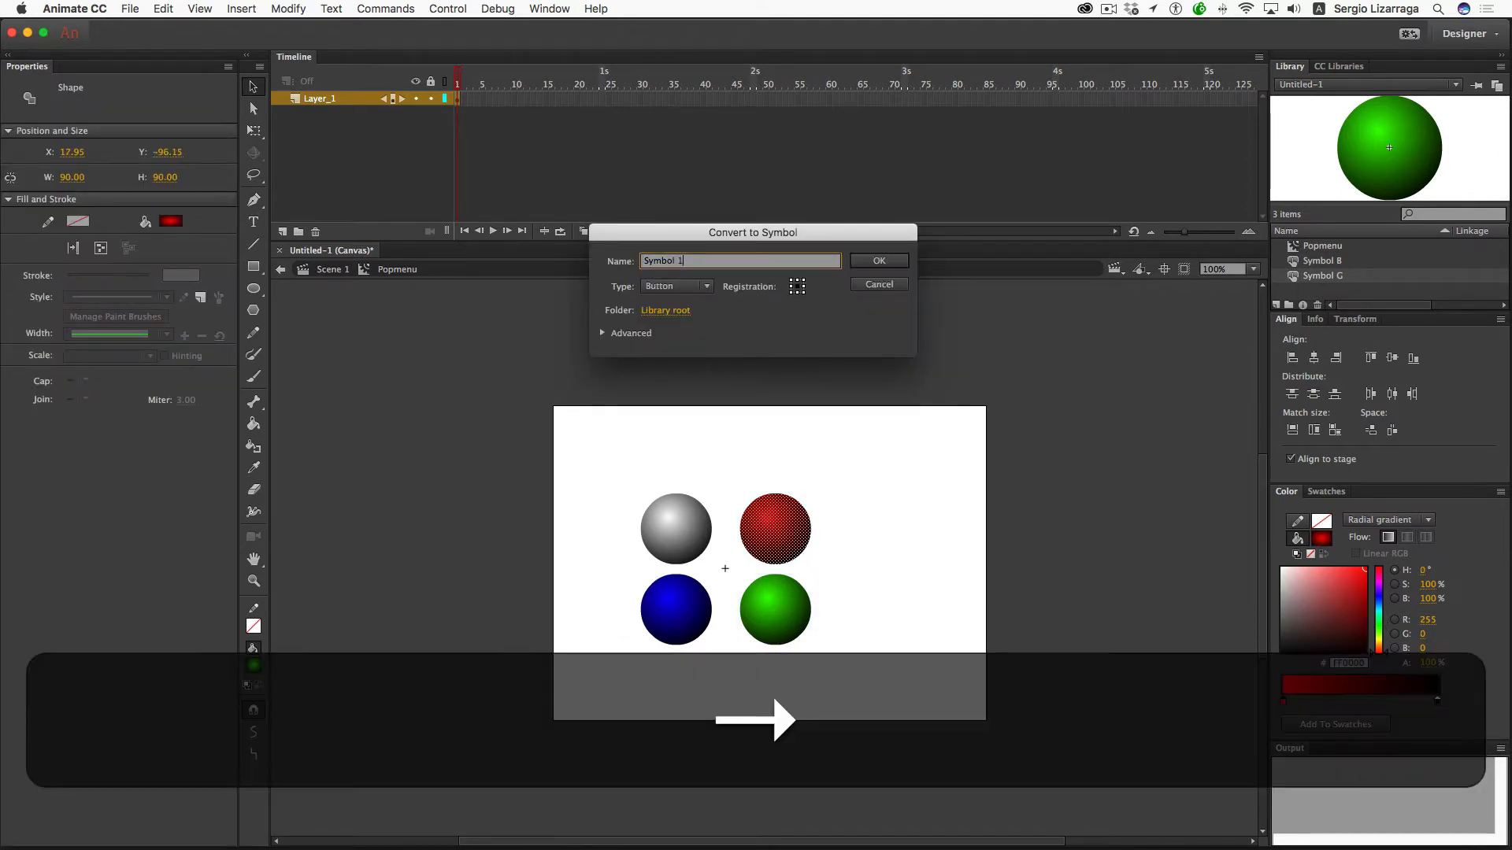
key(BackSpace)
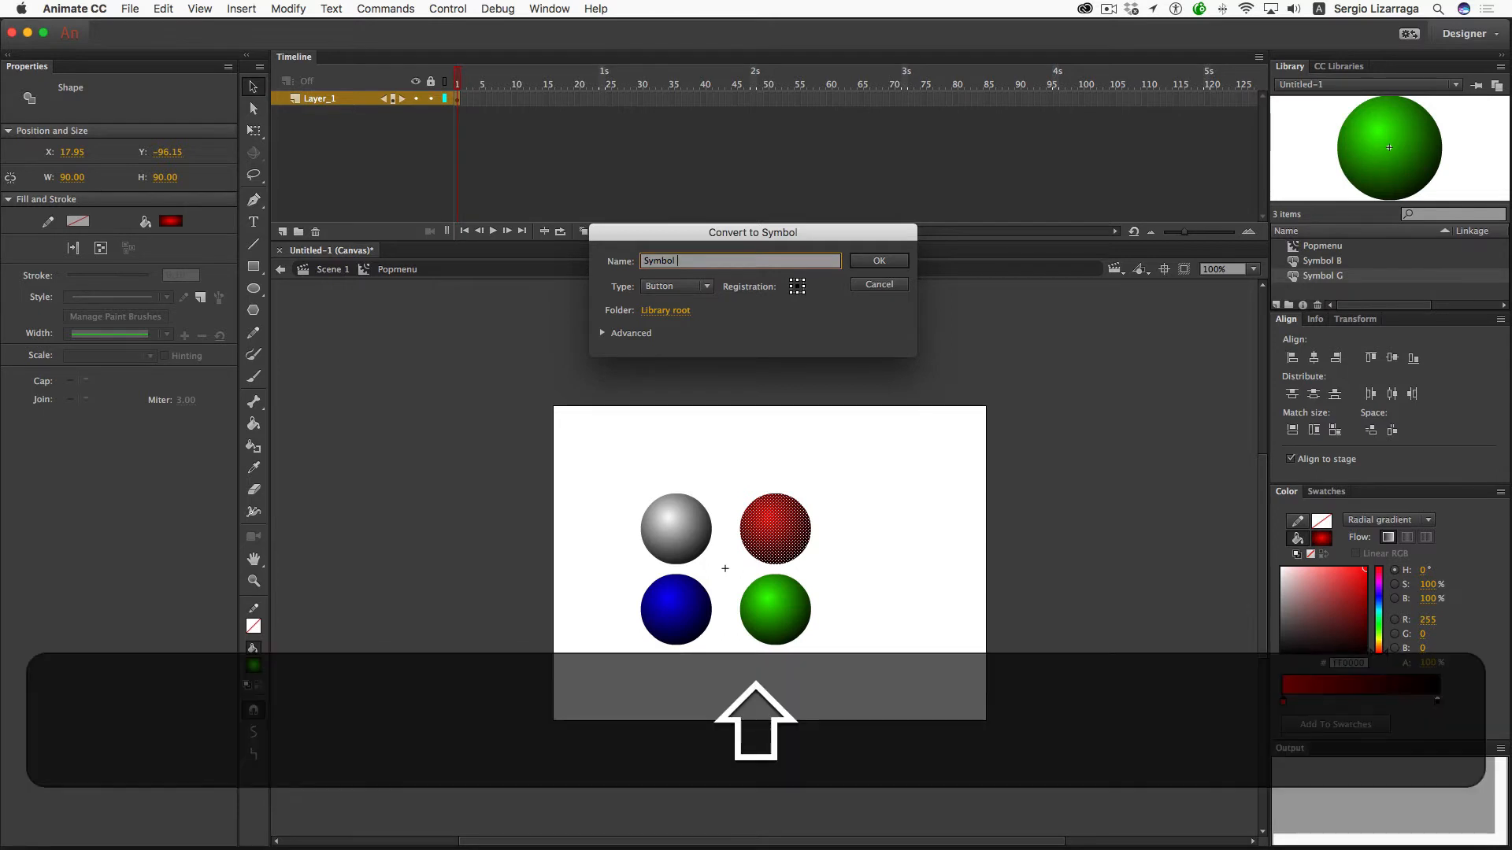
text(R)
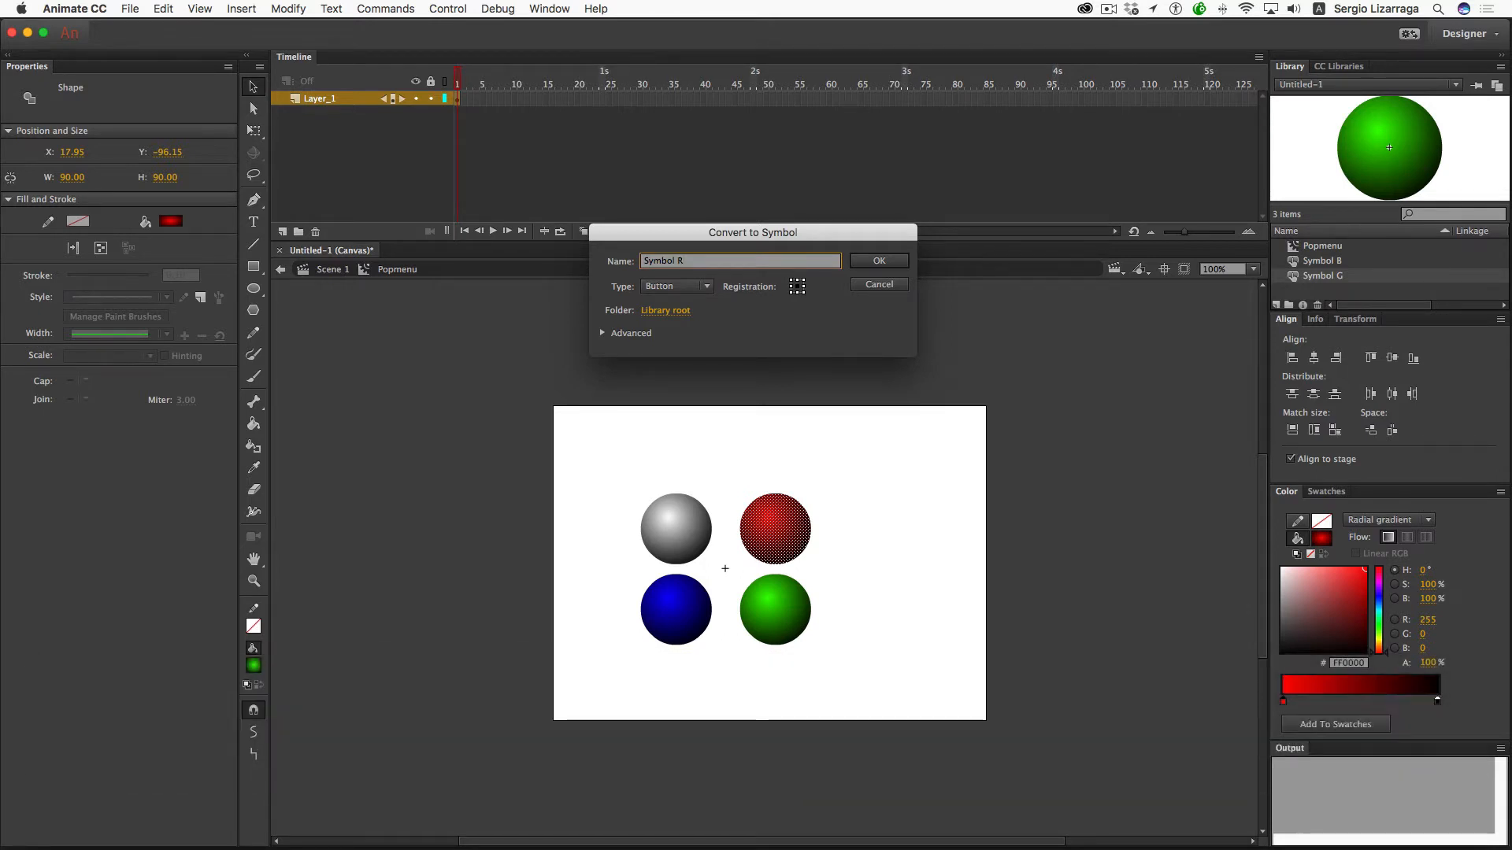
key(Return)
click(825, 616)
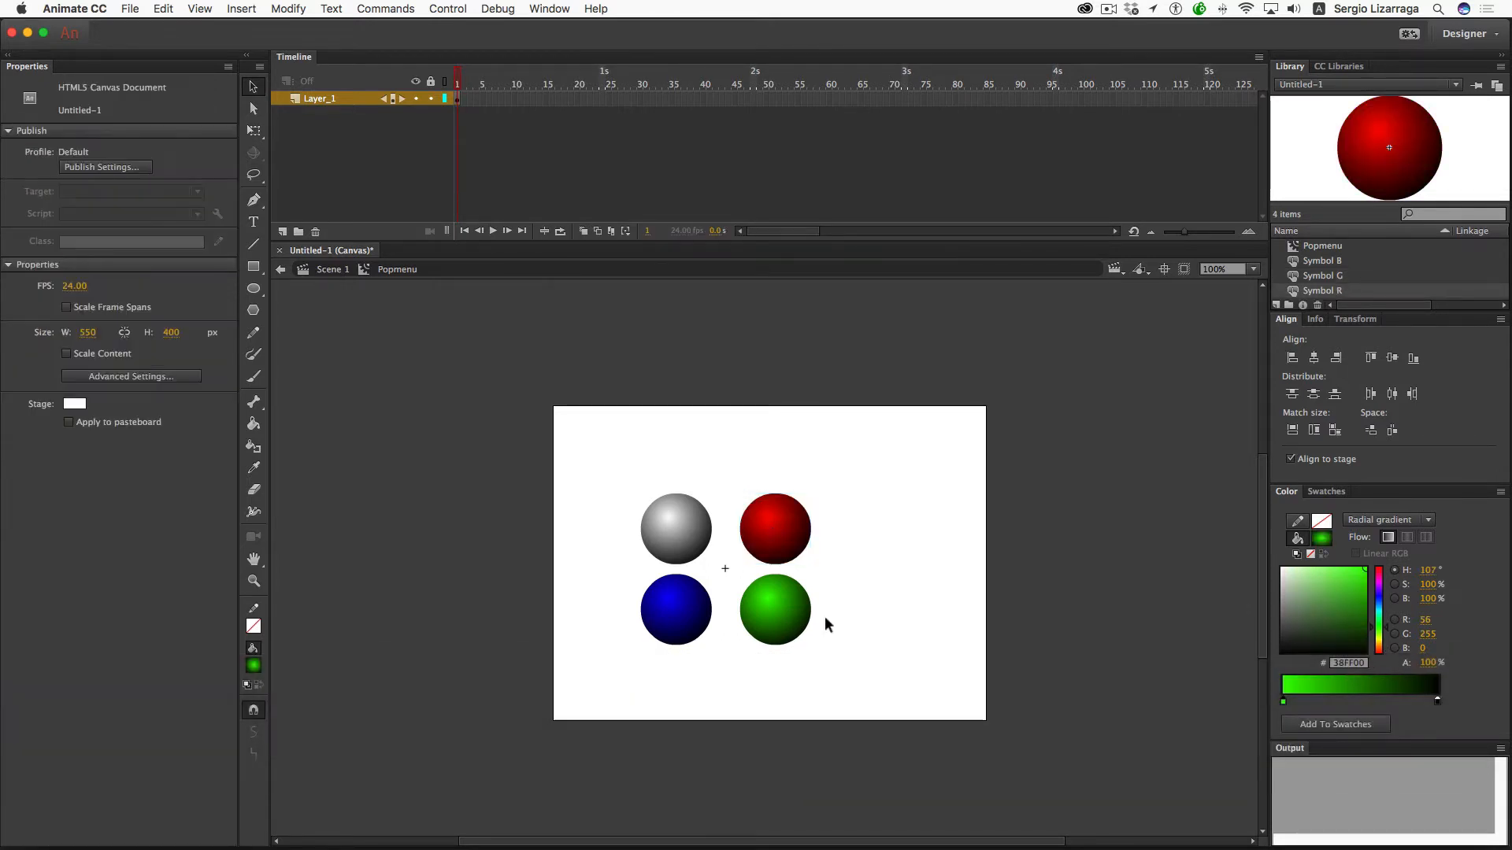
Step: Convert the gray sphere into a button symbol named Symbol H and clear the selection
click(675, 535)
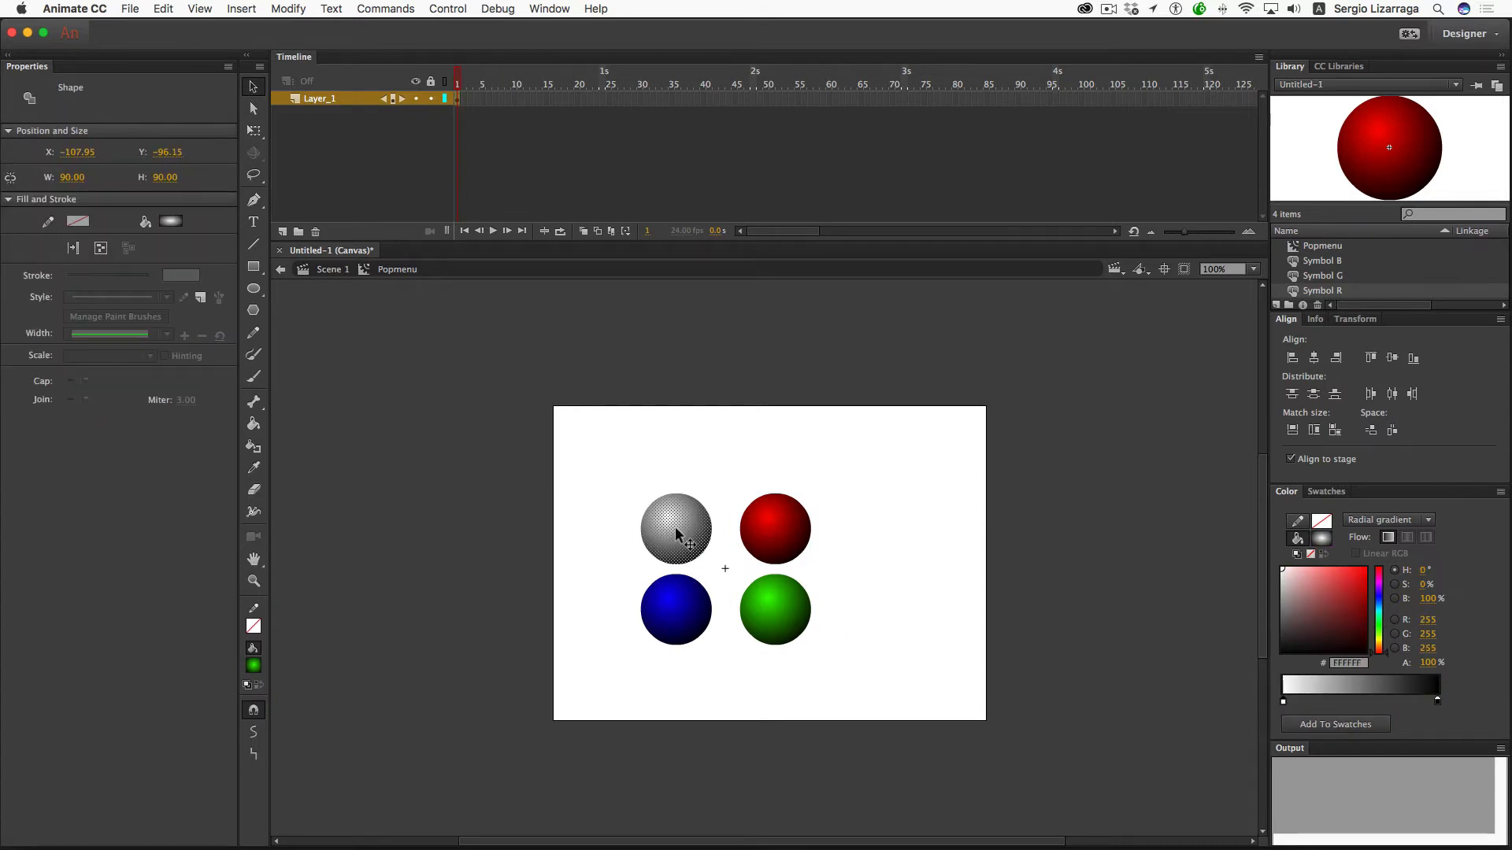
key(F8)
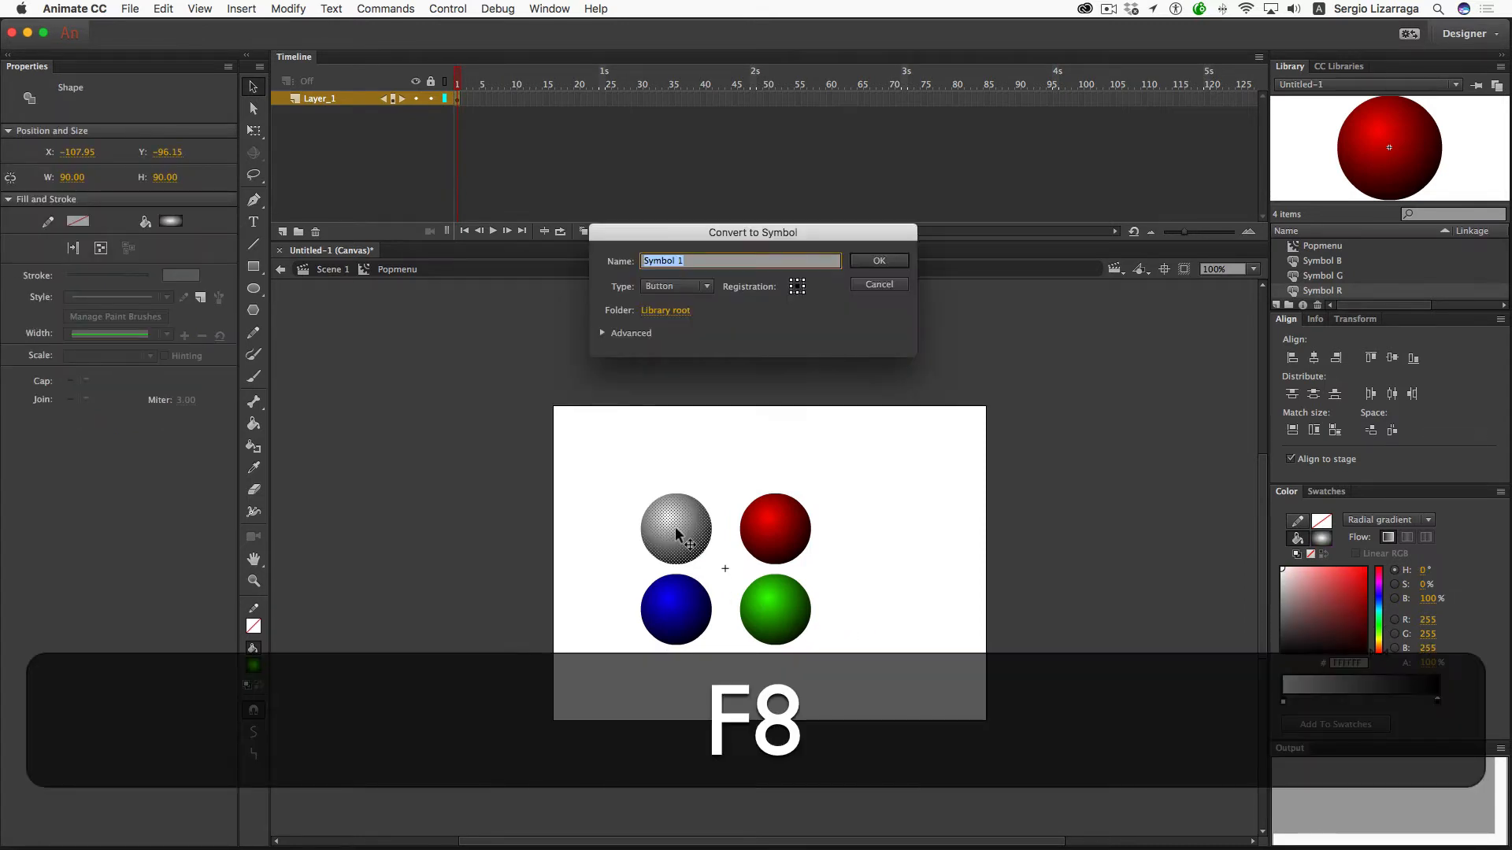
key(Right)
key(BackSpace)
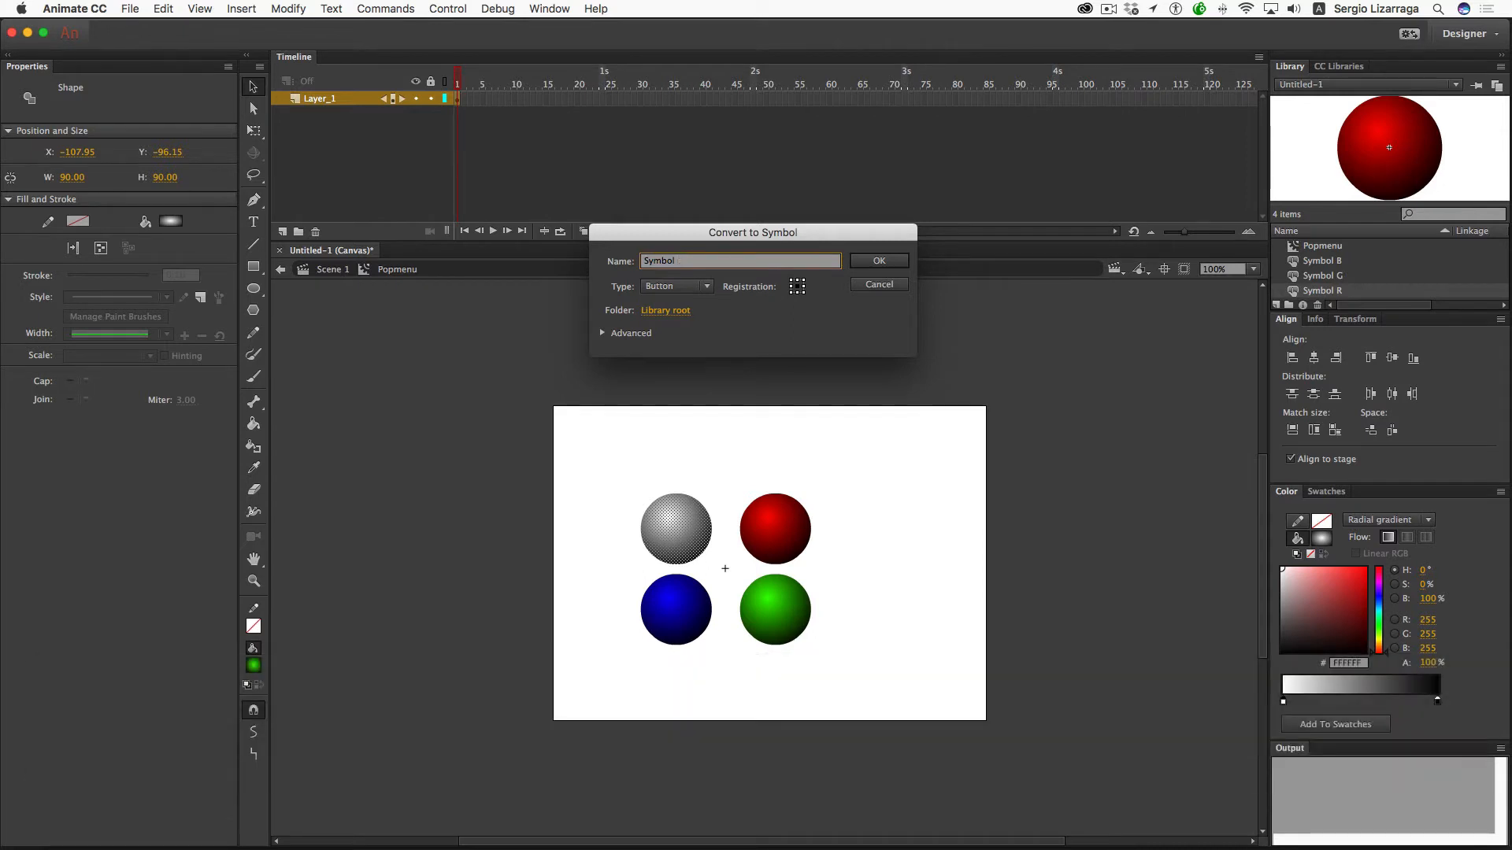
text(H)
click(896, 262)
click(919, 540)
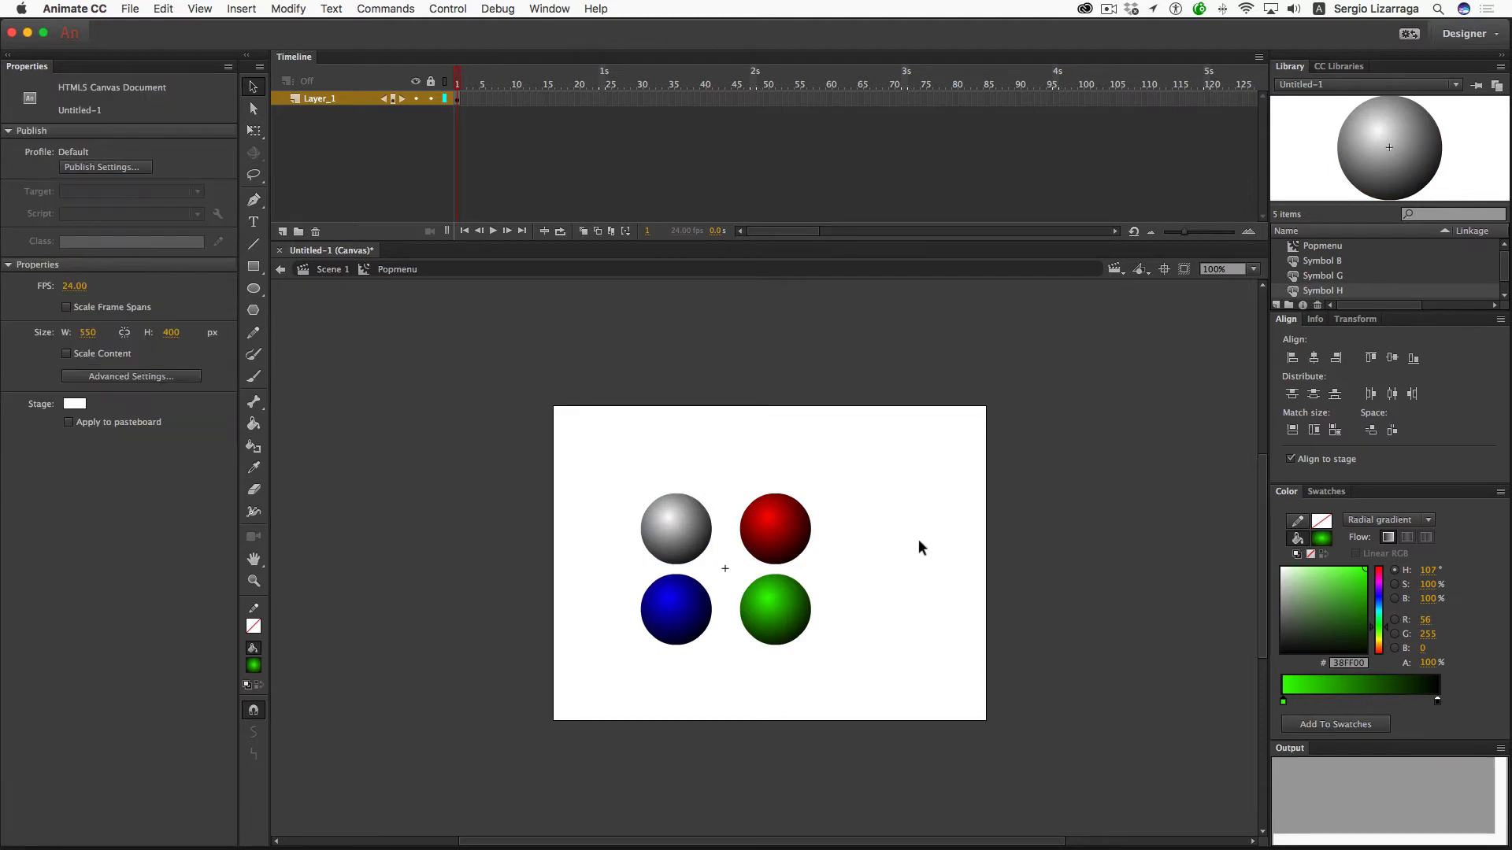
Step: Distribute the four sphere buttons inside Popmenu to separate layers and deselect them
drag(614, 483, 890, 702)
key(shift+super+d)
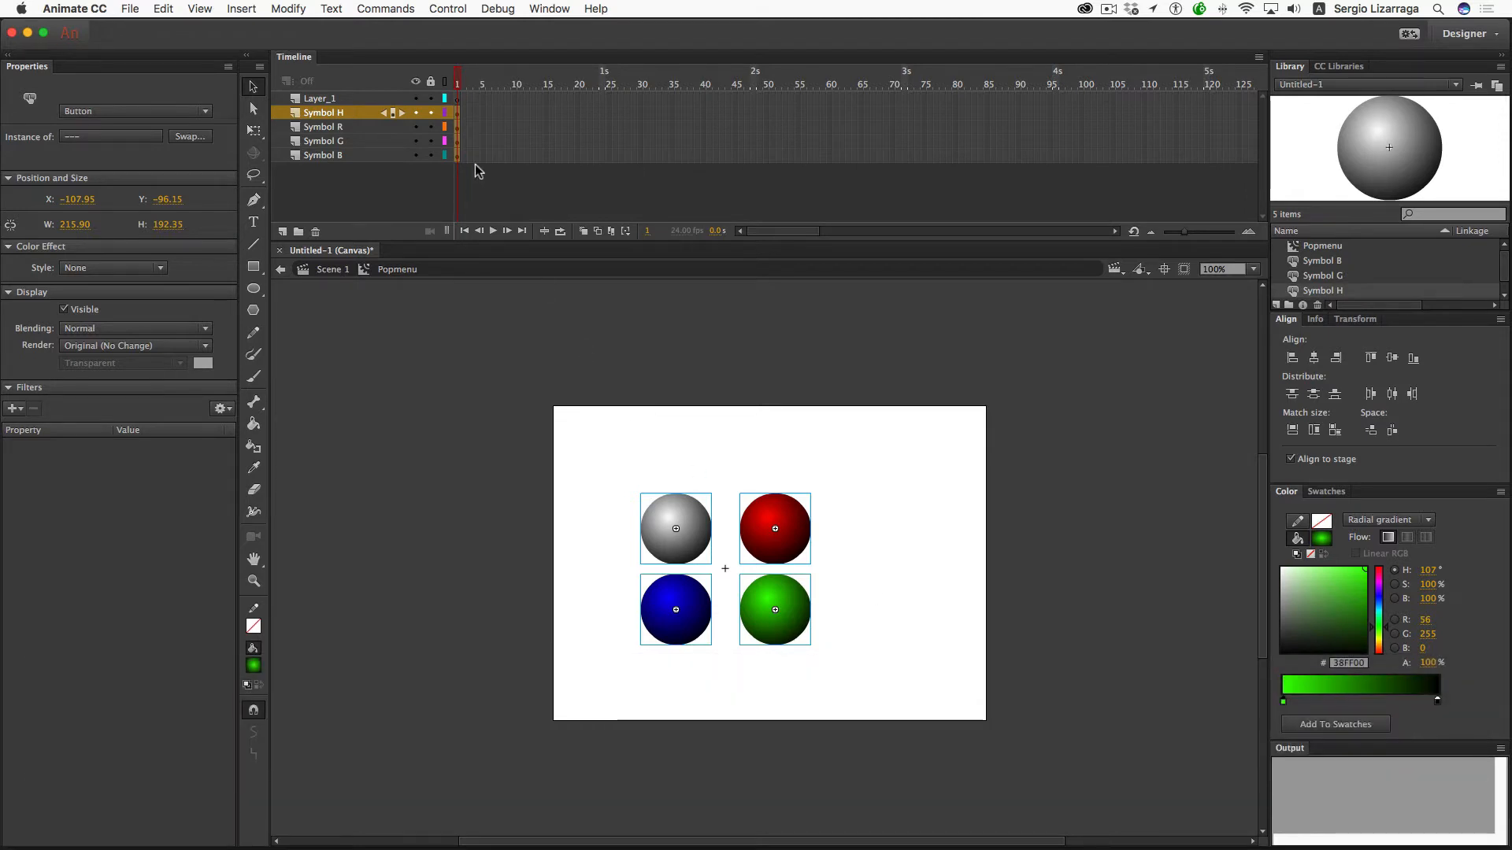
click(755, 408)
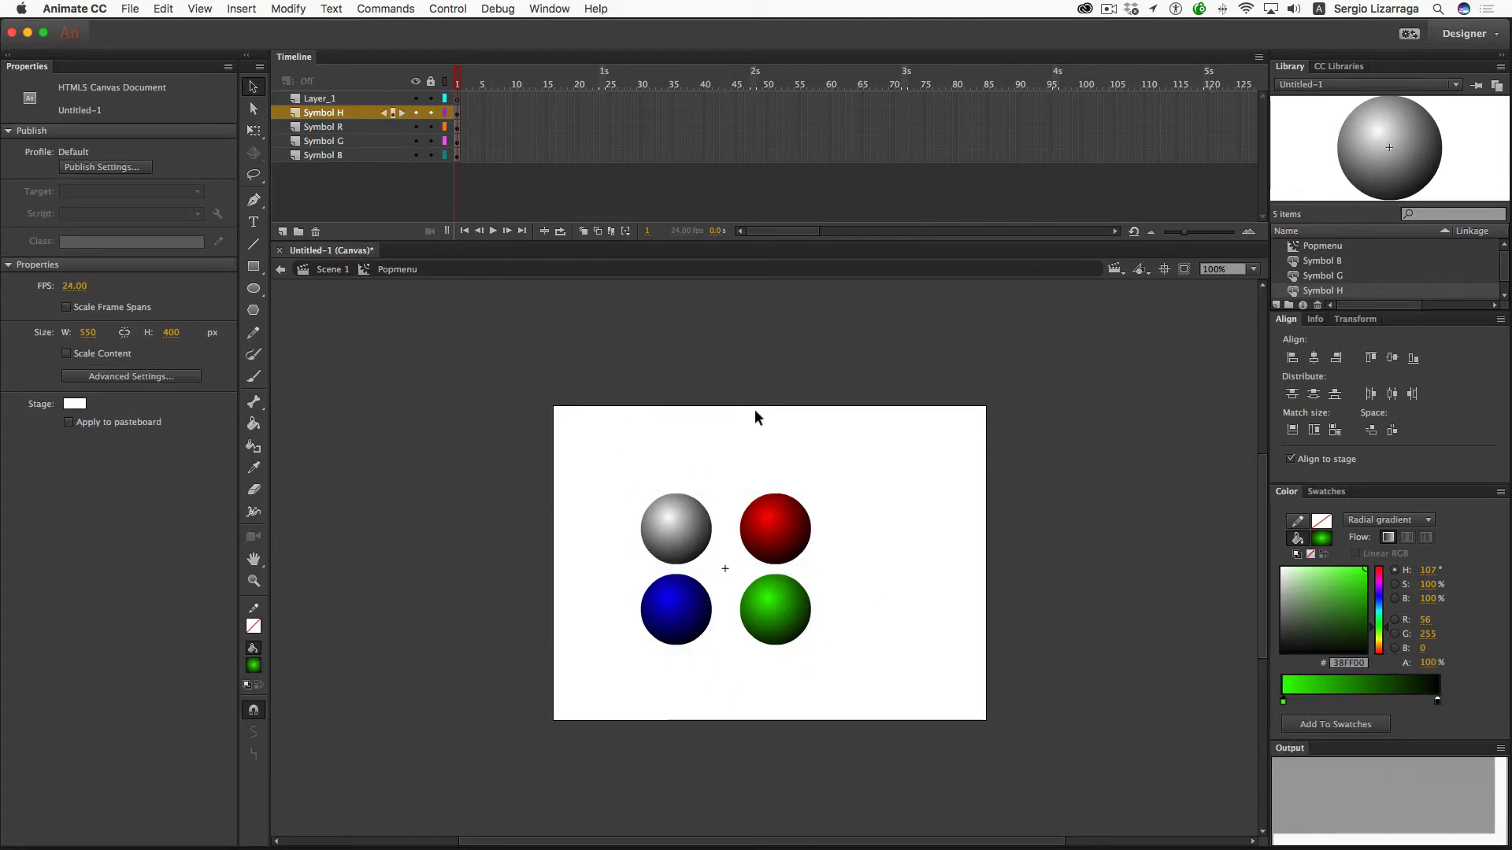
Step: Give the green sphere button the instance name g_btn and copy its _btn suffix
click(774, 613)
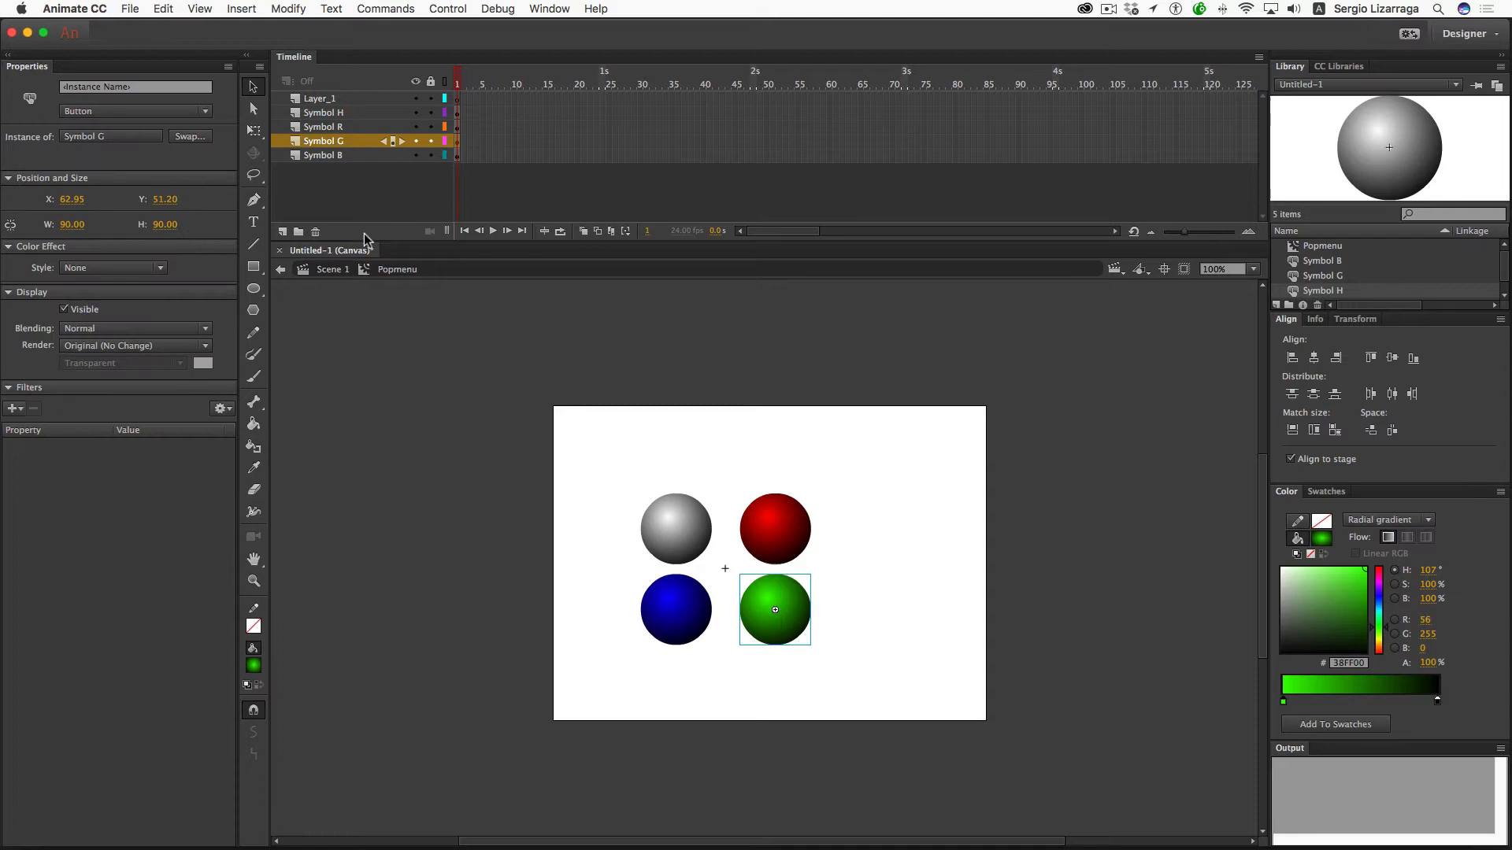
click(104, 88)
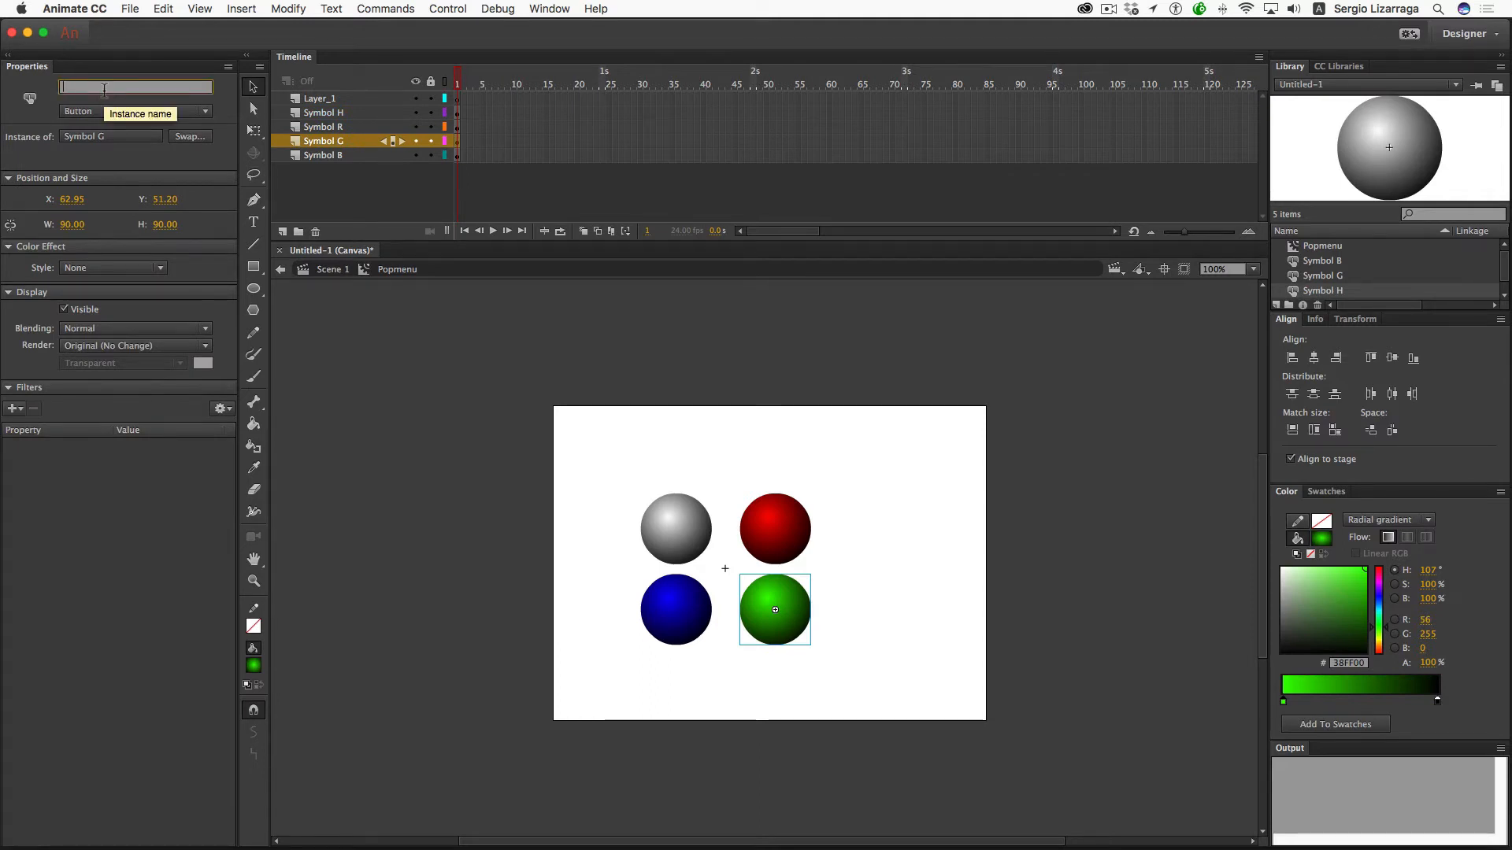
text(g_)
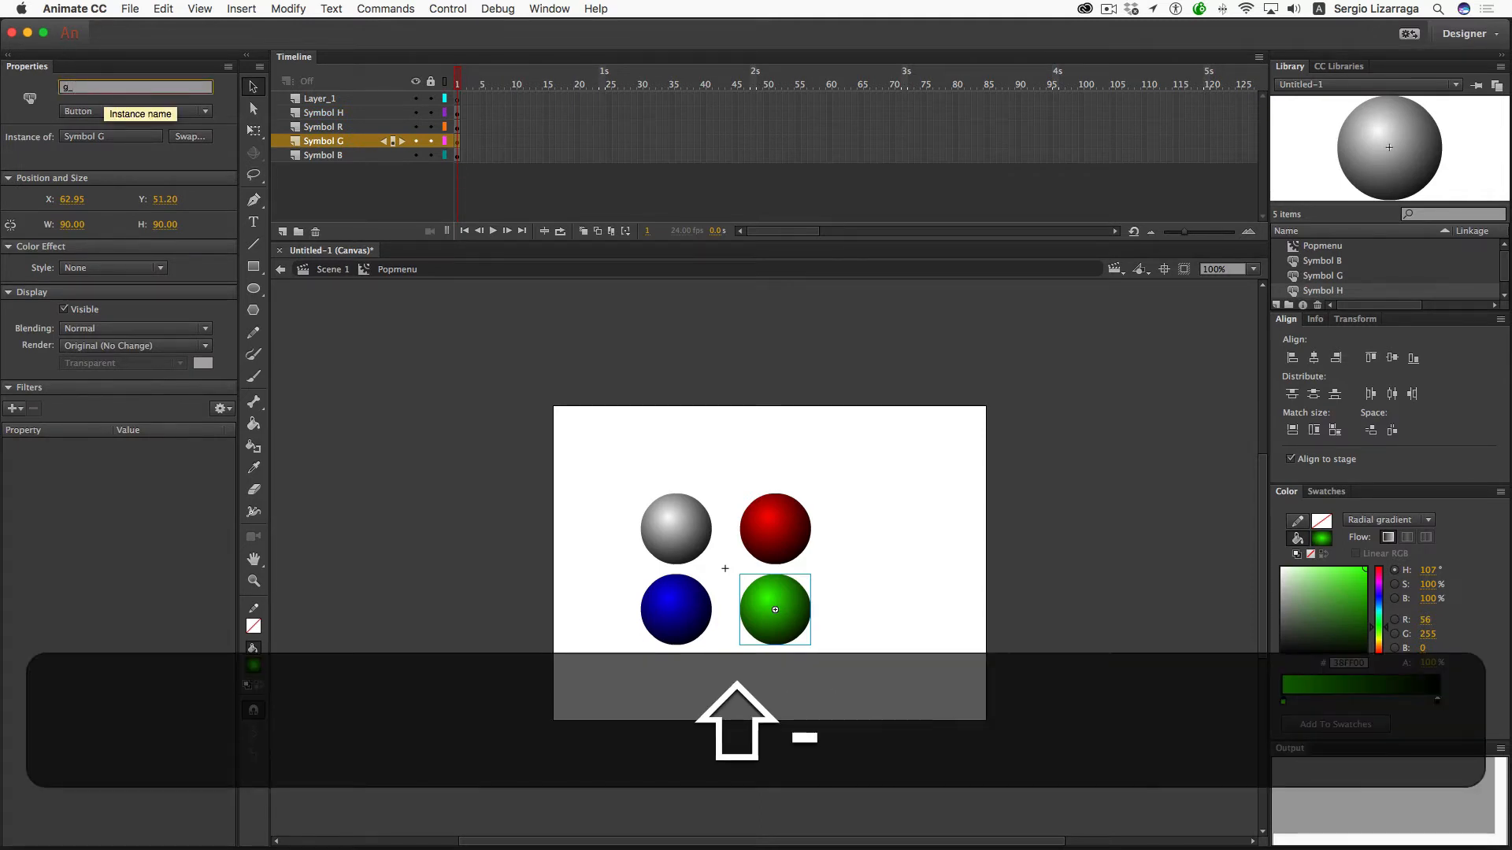
text(btm)
key(BackSpace)
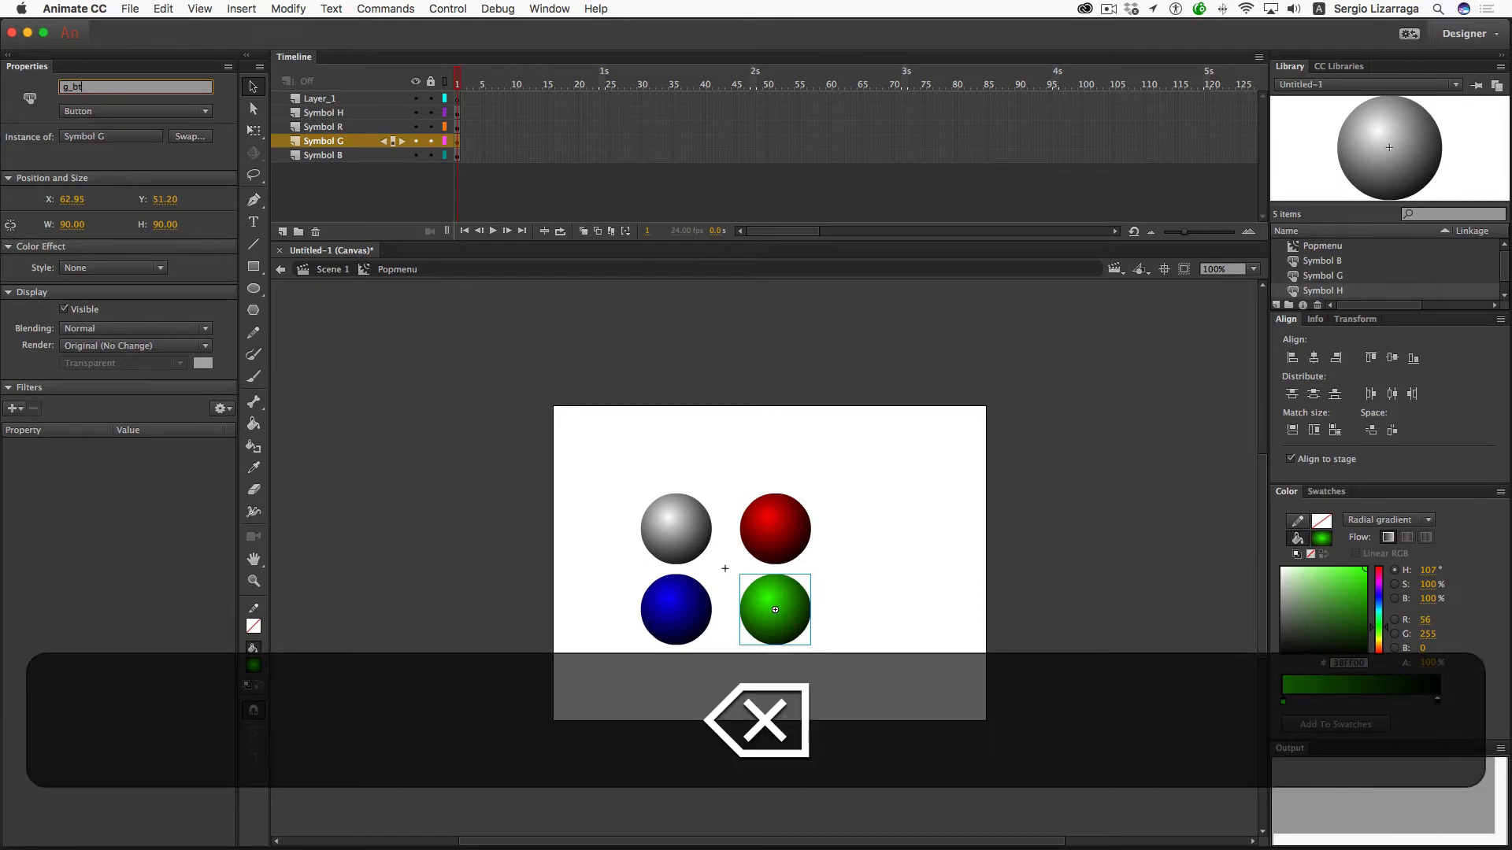
text(n)
key(shift+Left)
key(shift+Left)
key(shift+Left)
key(shift+Left)
key(shift+Left)
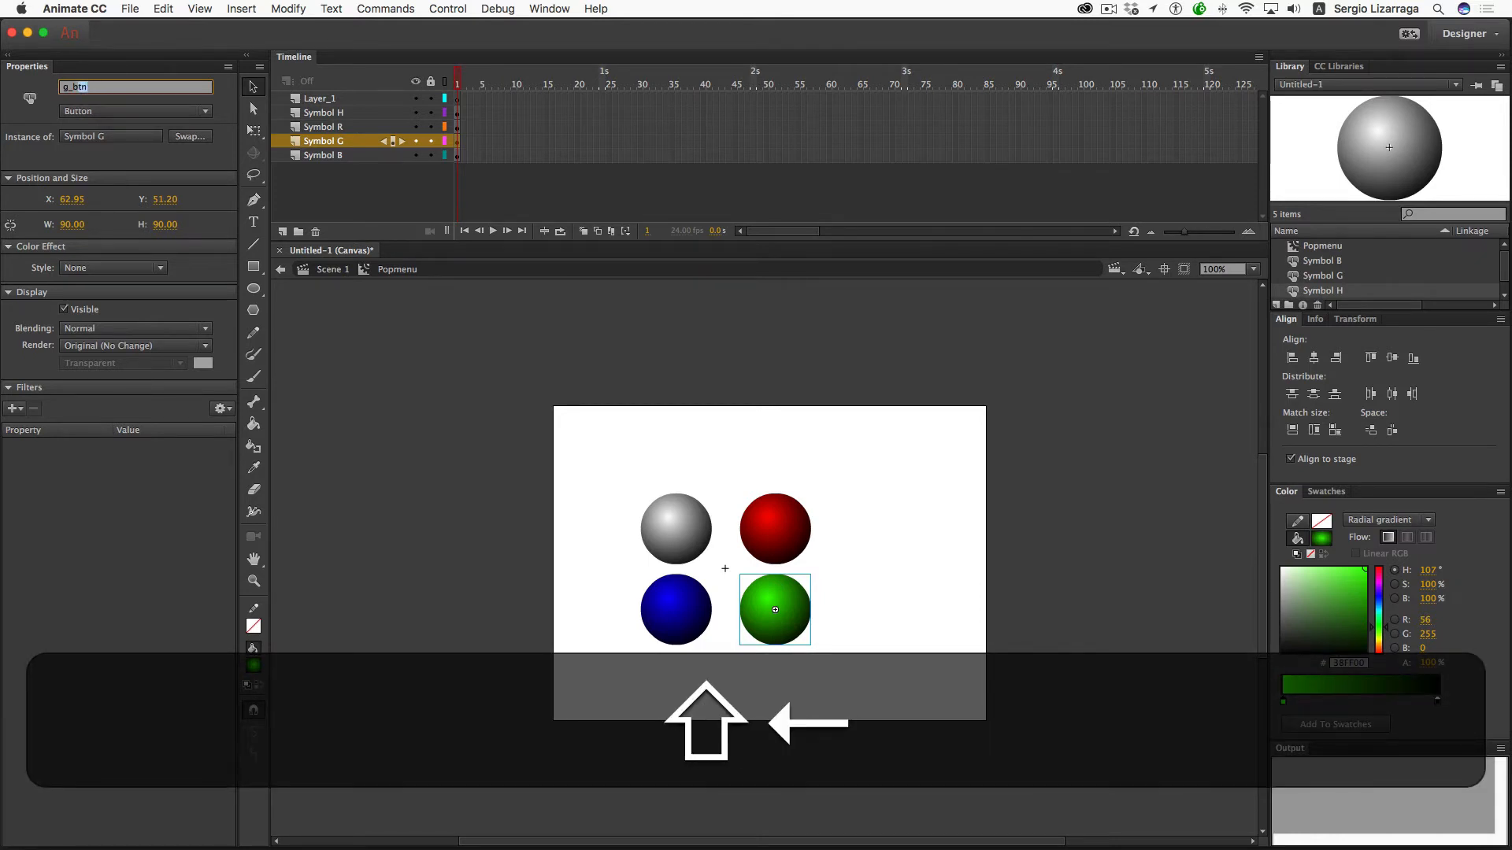
key(super+c)
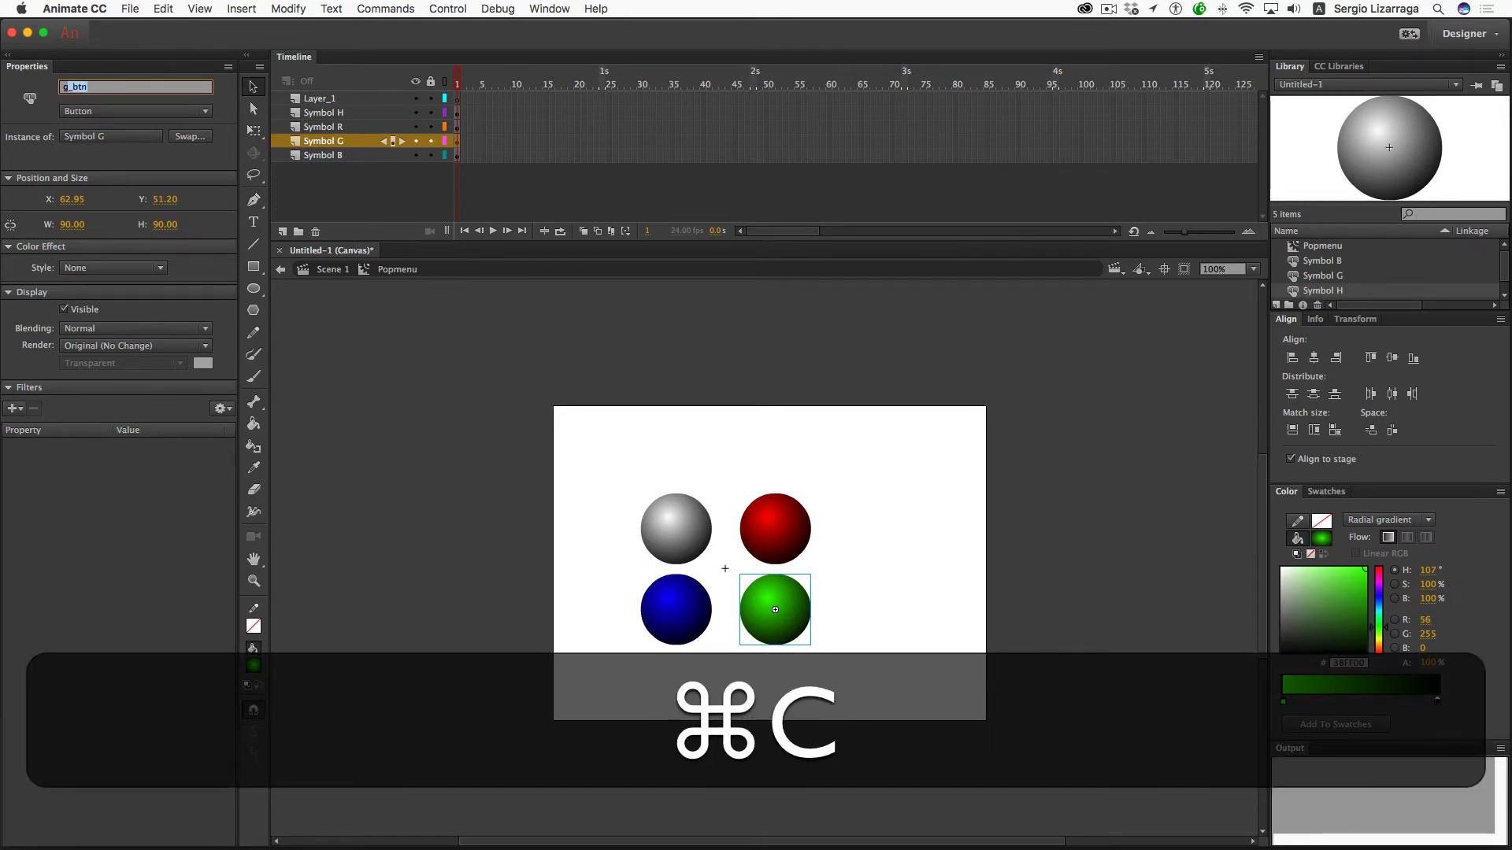
Step: Give the blue sphere button the instance name b_btn, reusing the copied suffix
click(679, 583)
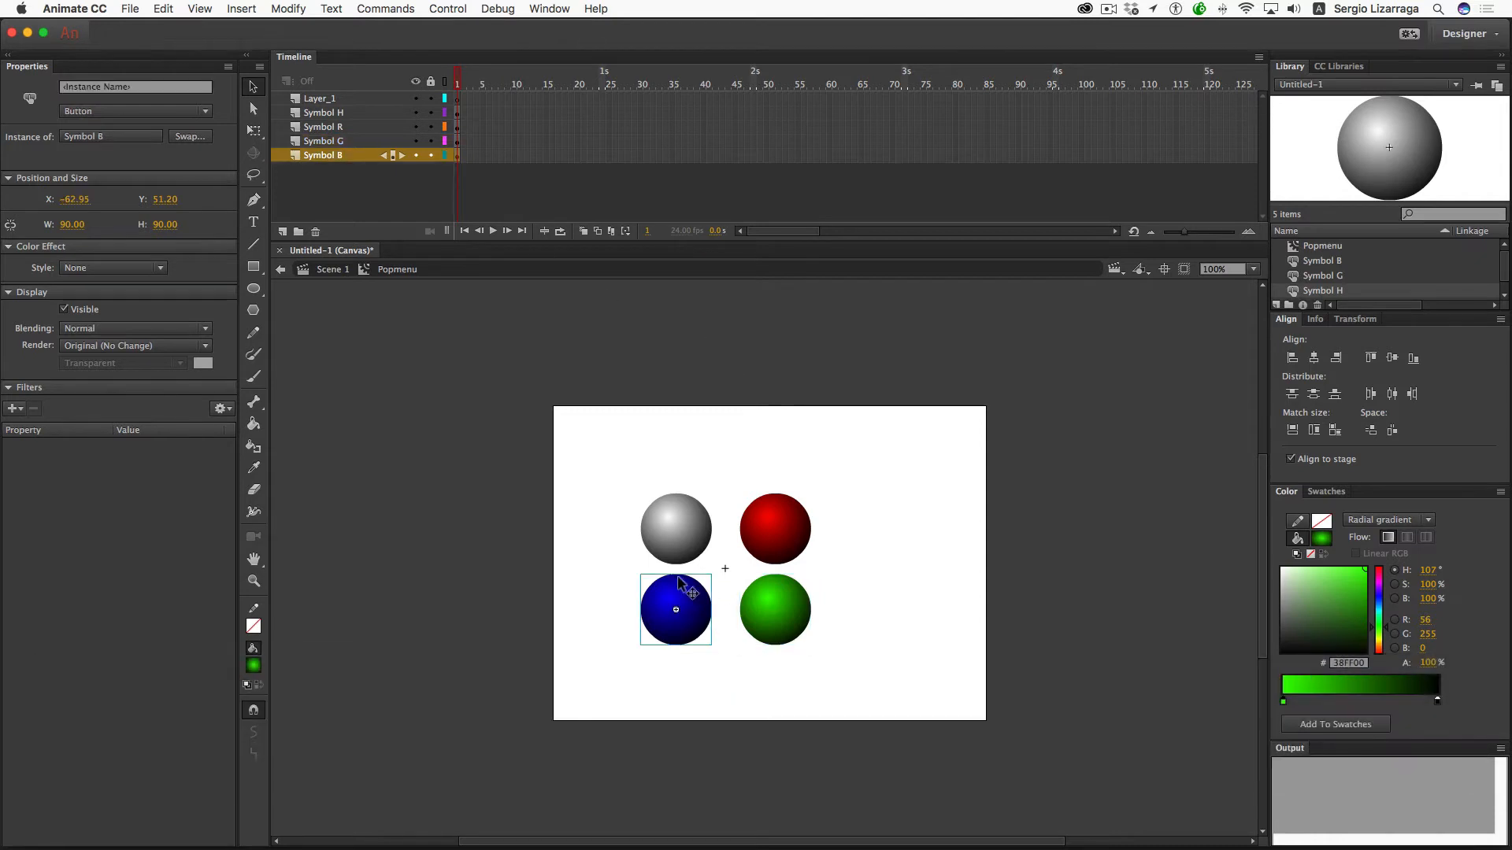
click(159, 86)
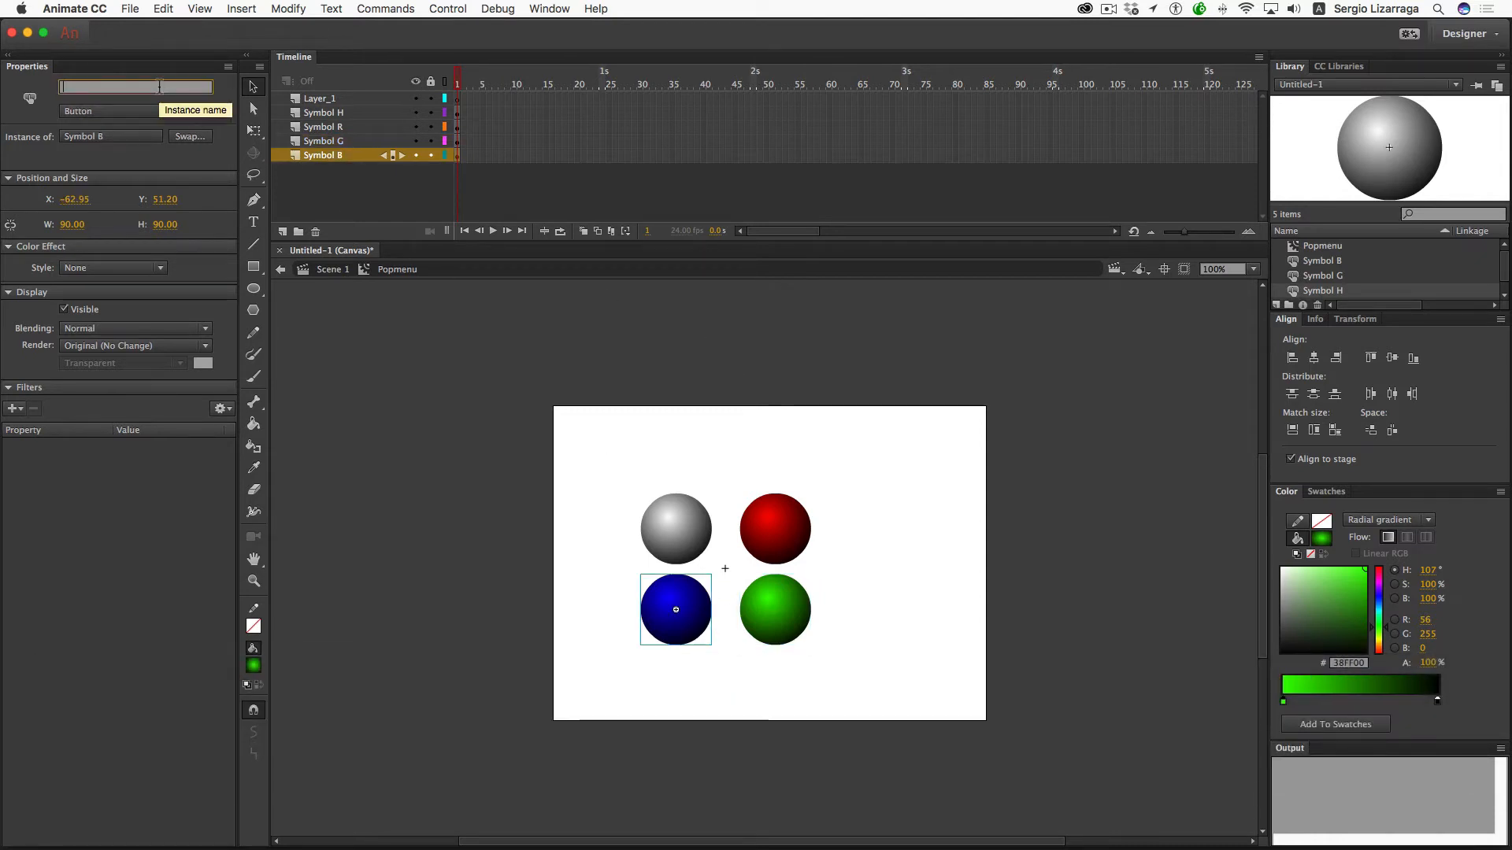
text(b)
key(super+v)
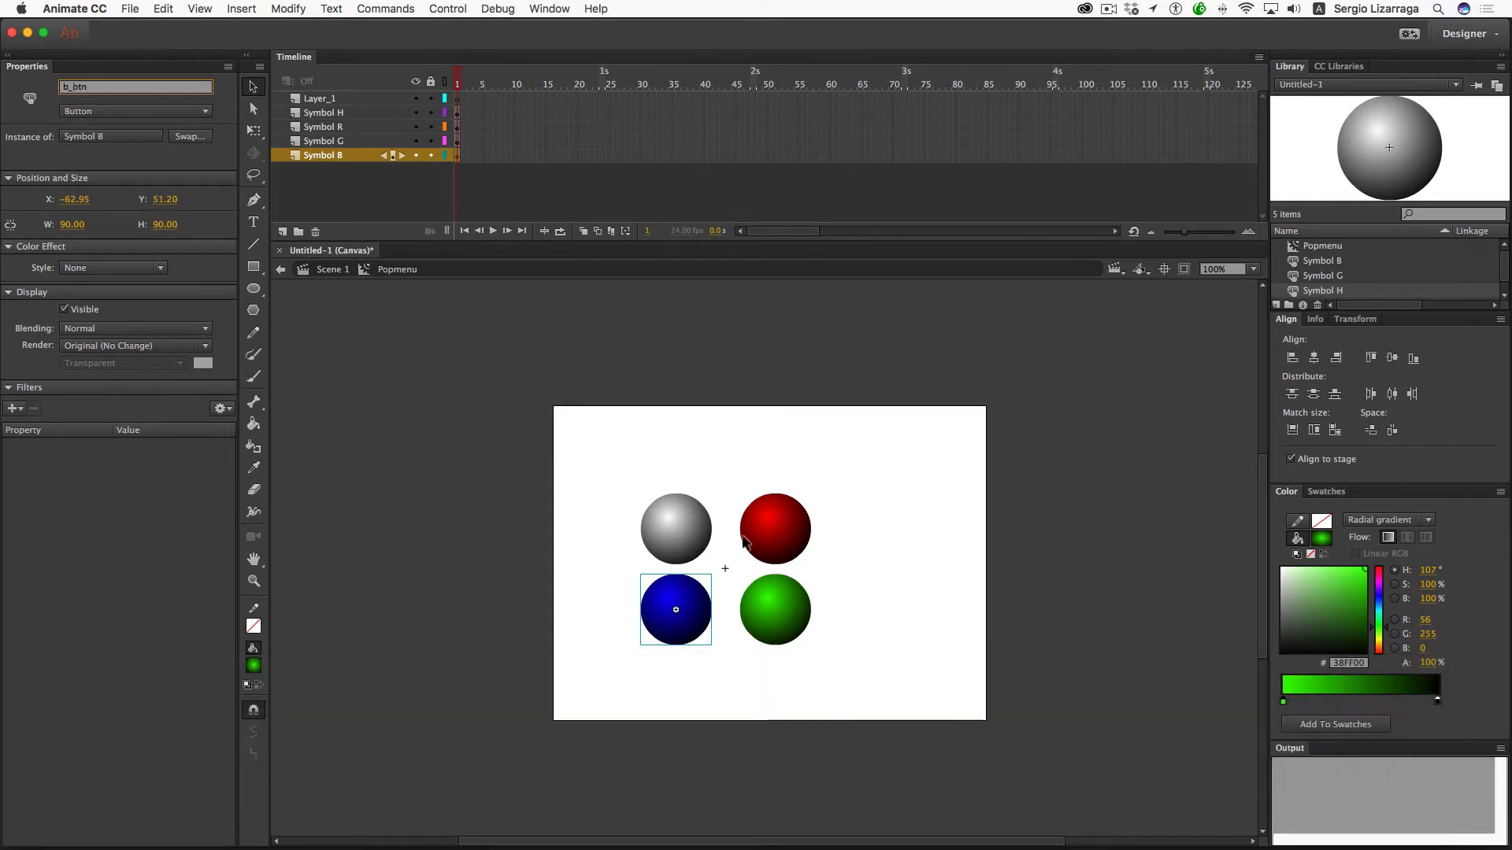
Step: Give the red sphere button the instance name r_btn, reusing the copied suffix
click(773, 535)
click(137, 87)
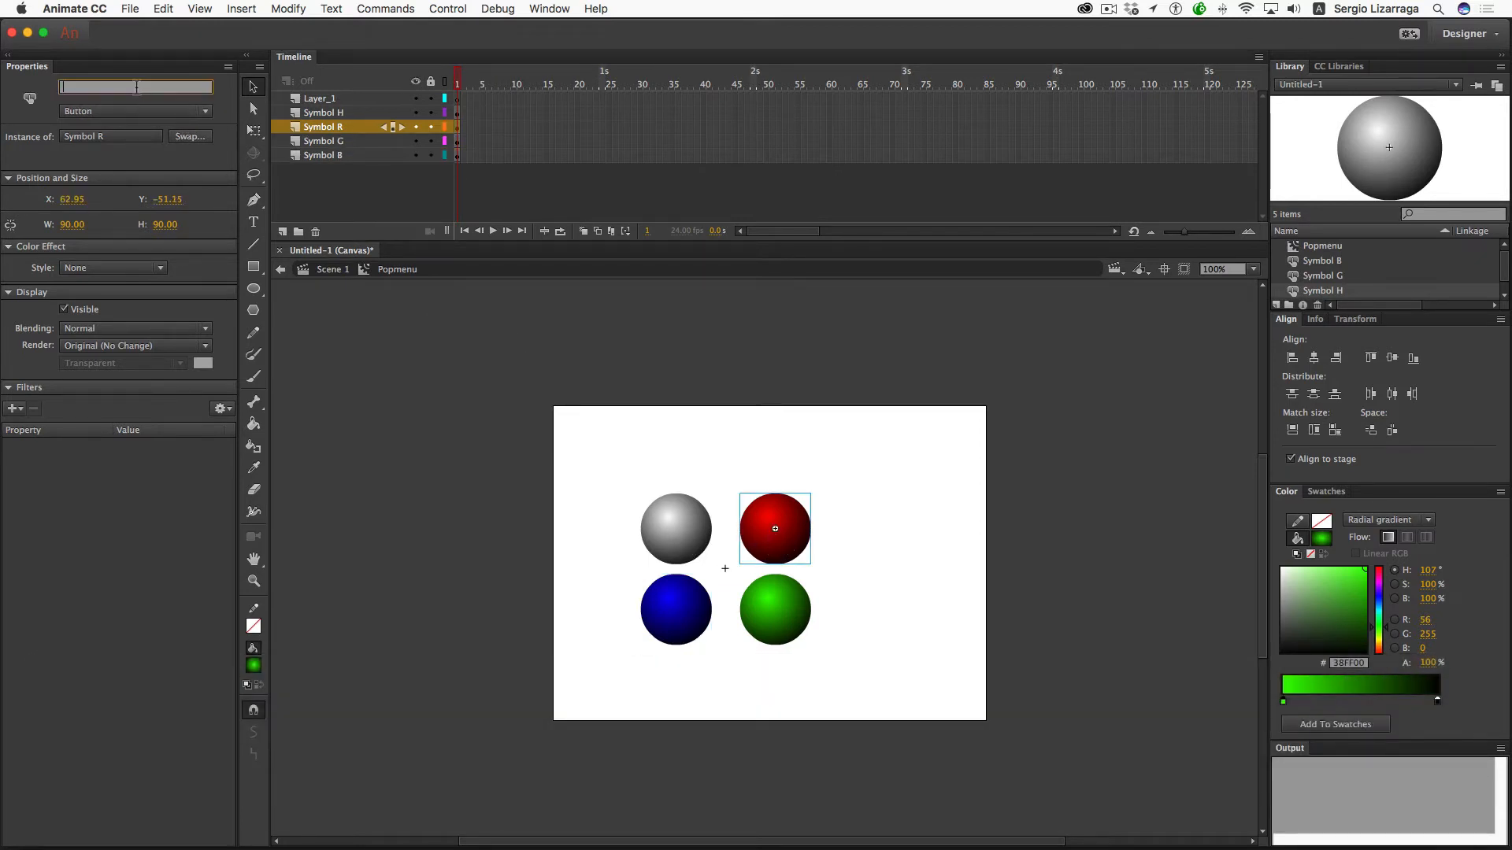
text(r)
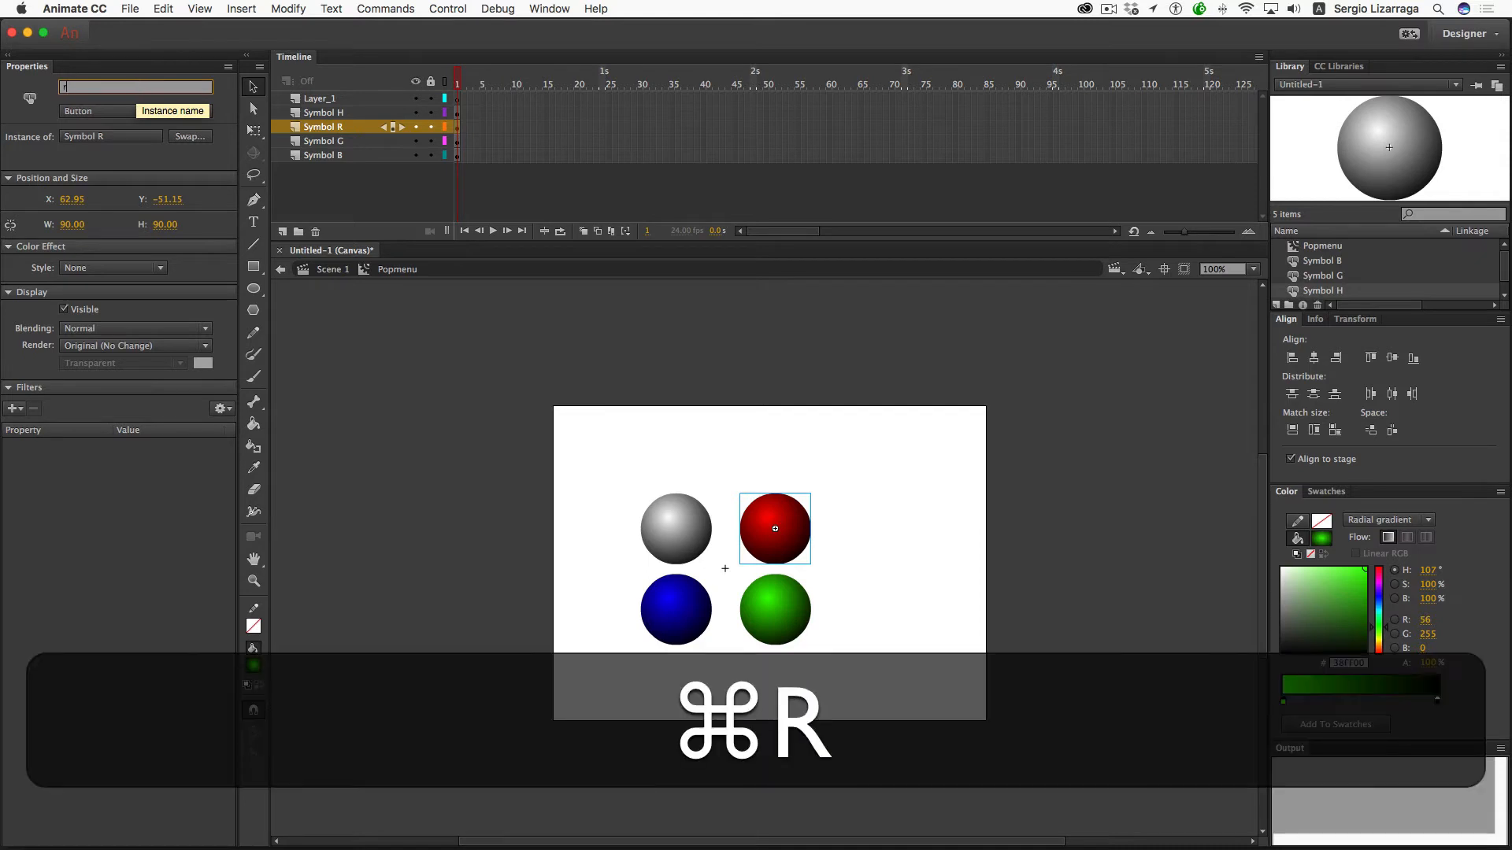
key(super+v)
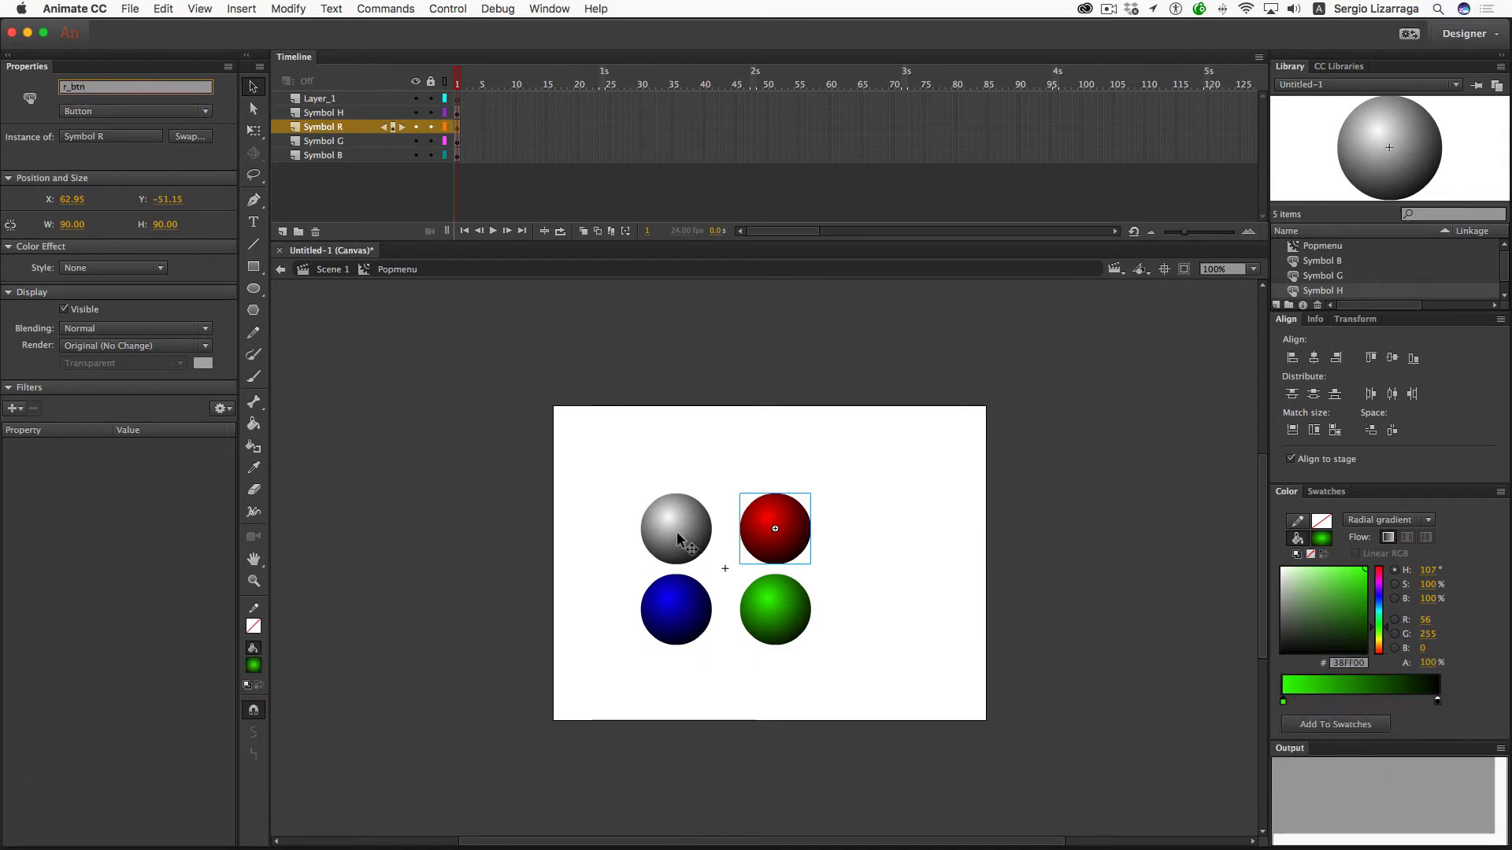
Step: Give the gray sphere button the instance name h_btn and clear the selection
click(677, 531)
click(165, 84)
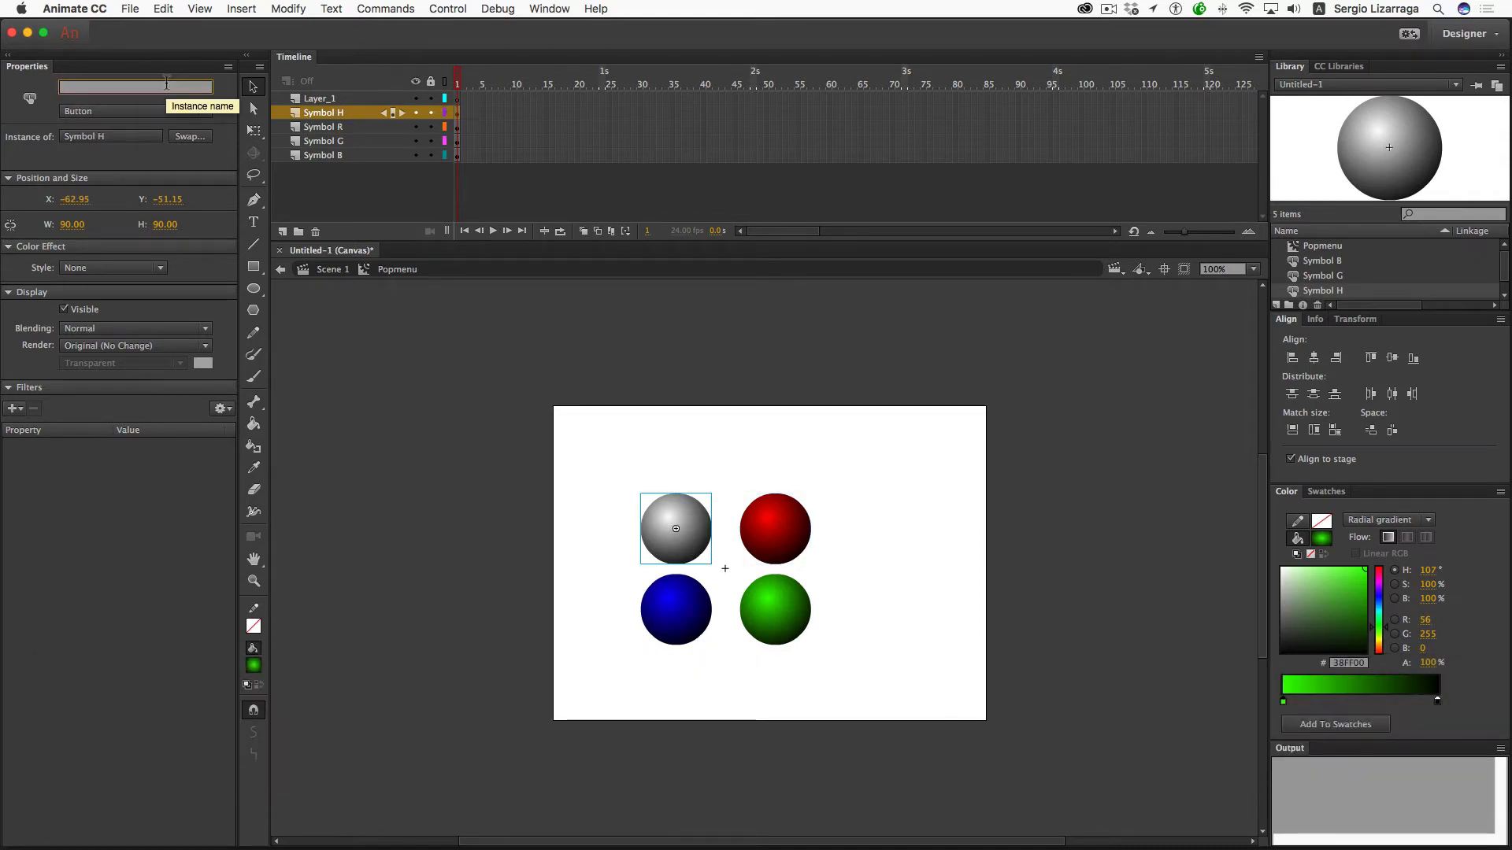
text(h)
text(_btn)
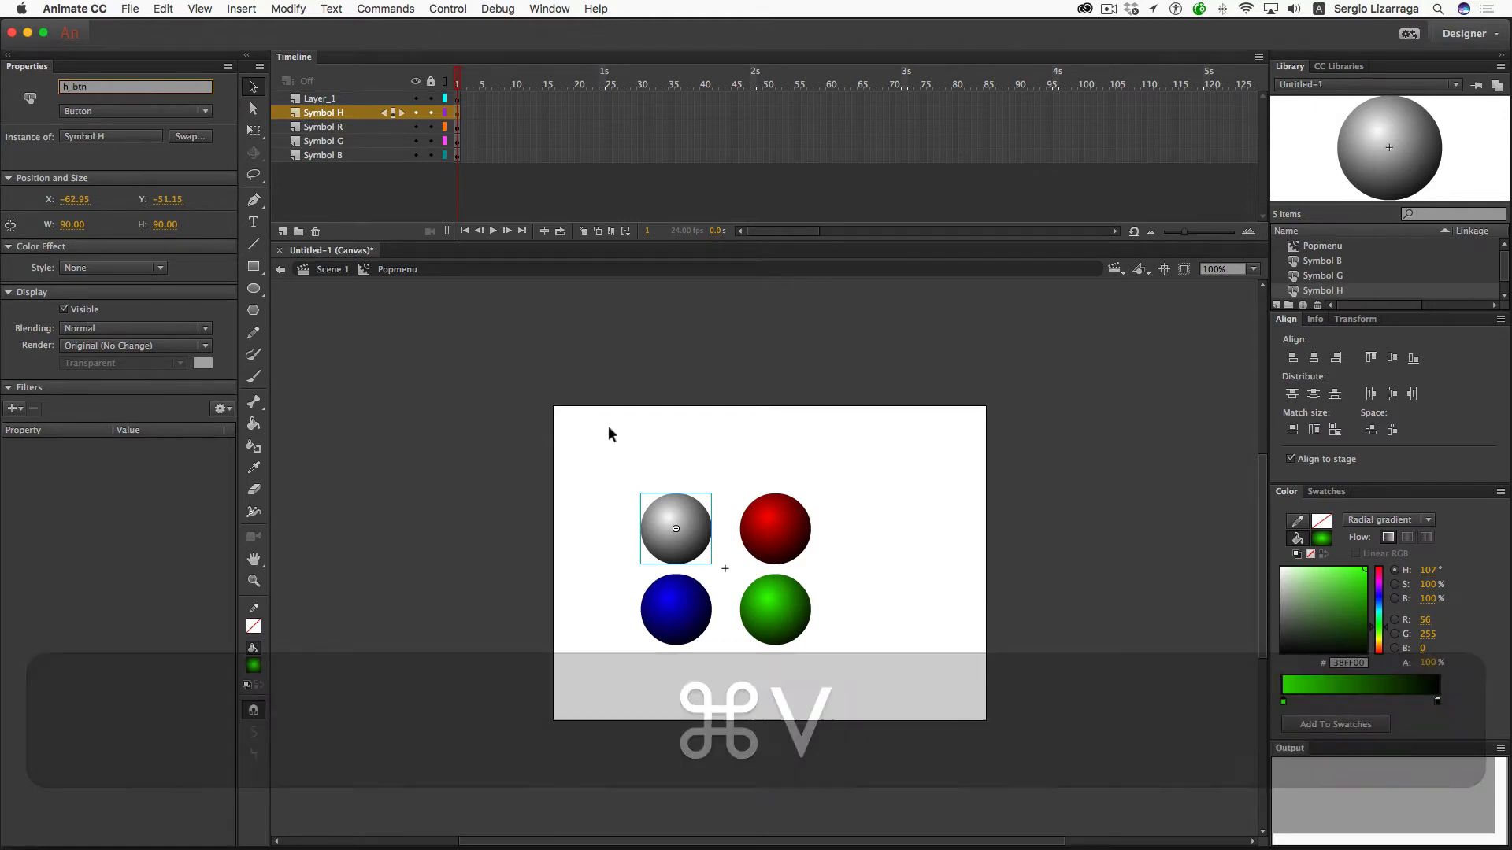
click(639, 463)
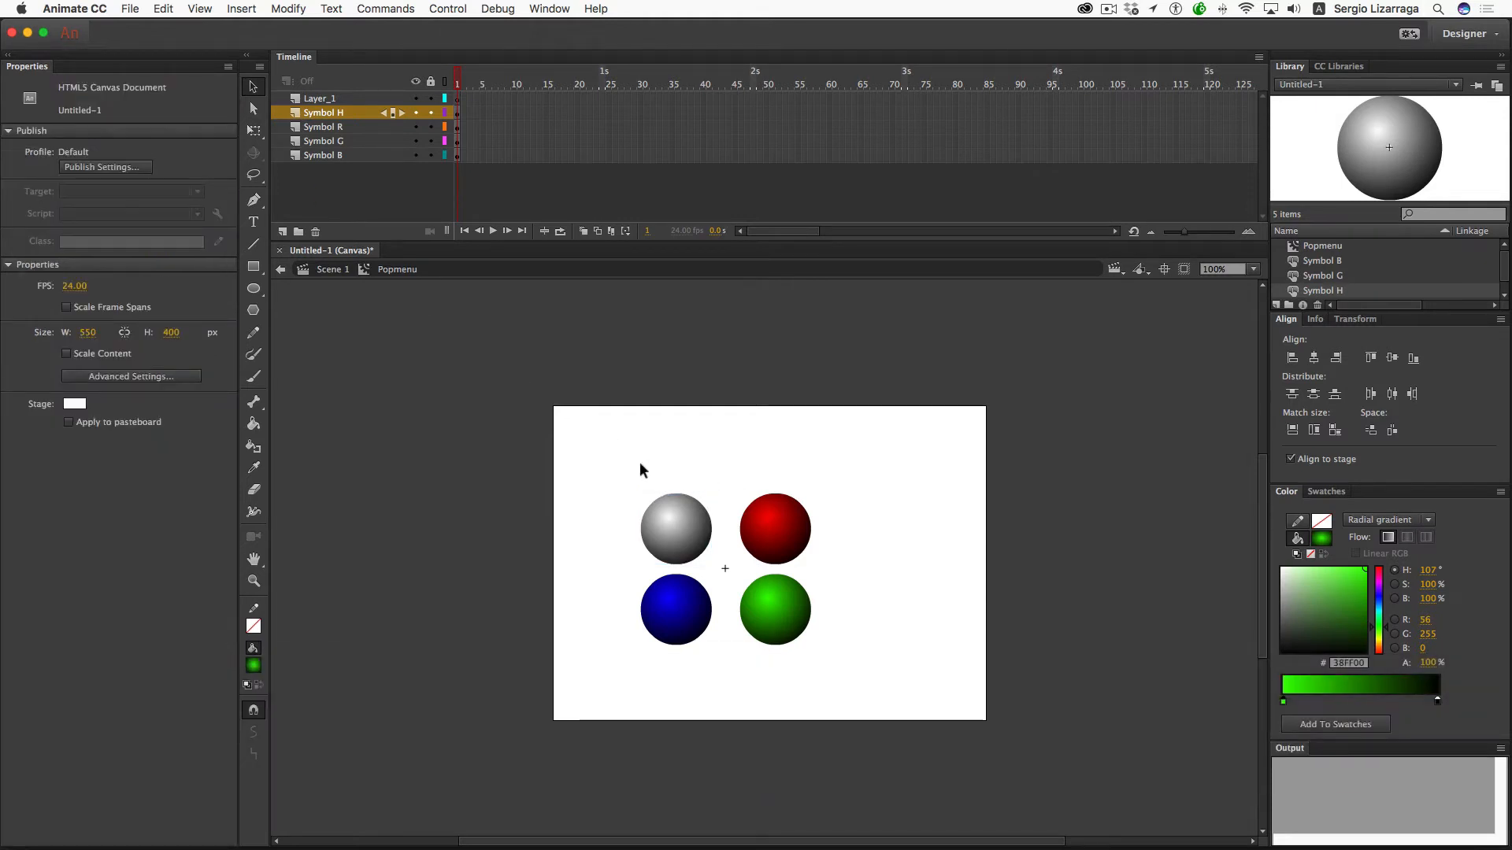
Step: Rename Layer_1 in the Popmenu timeline as actions
double_click(323, 99)
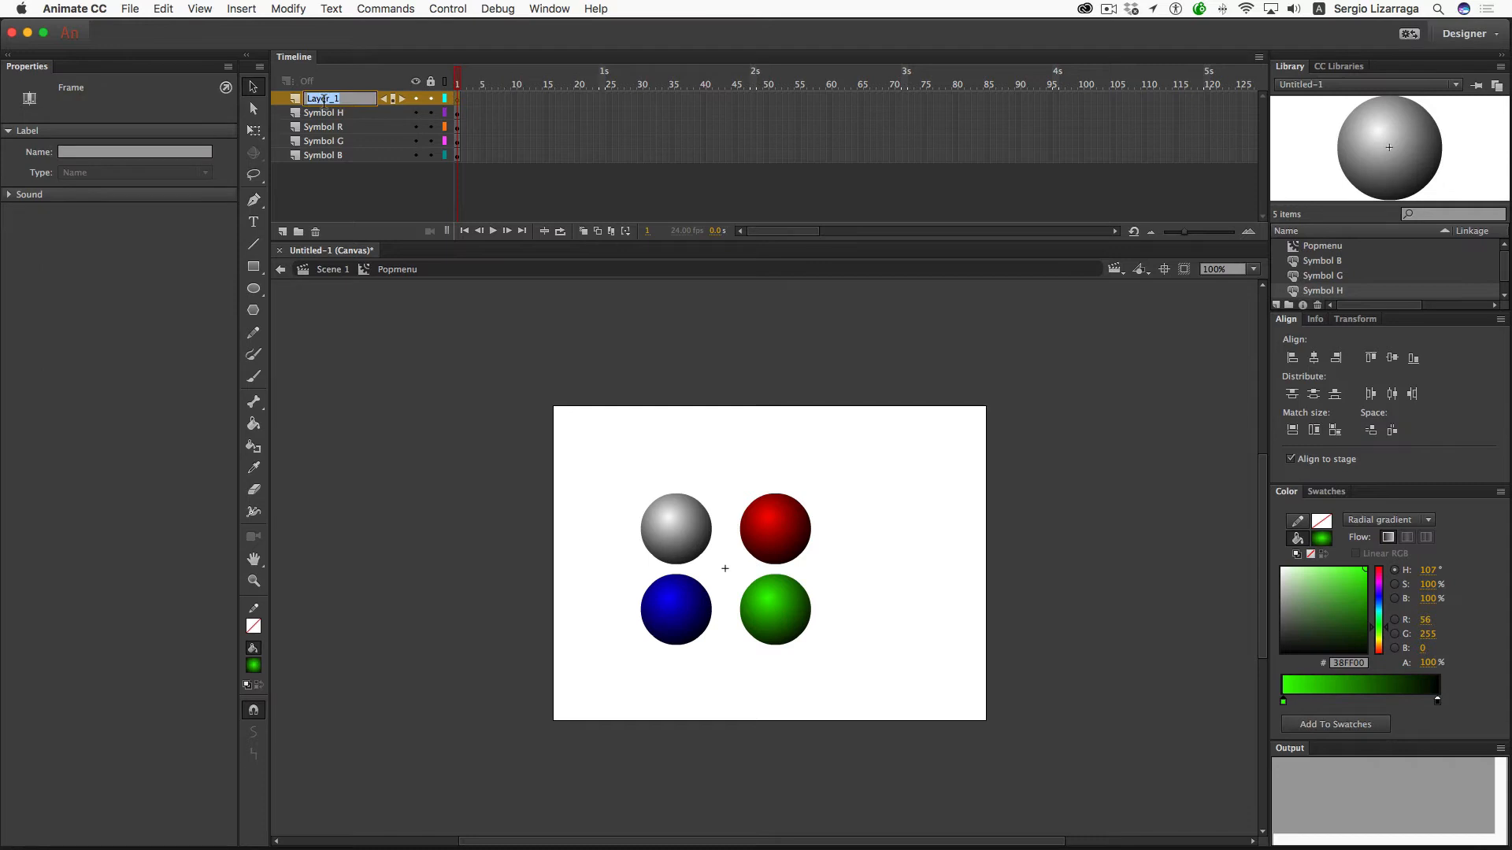
text(action)
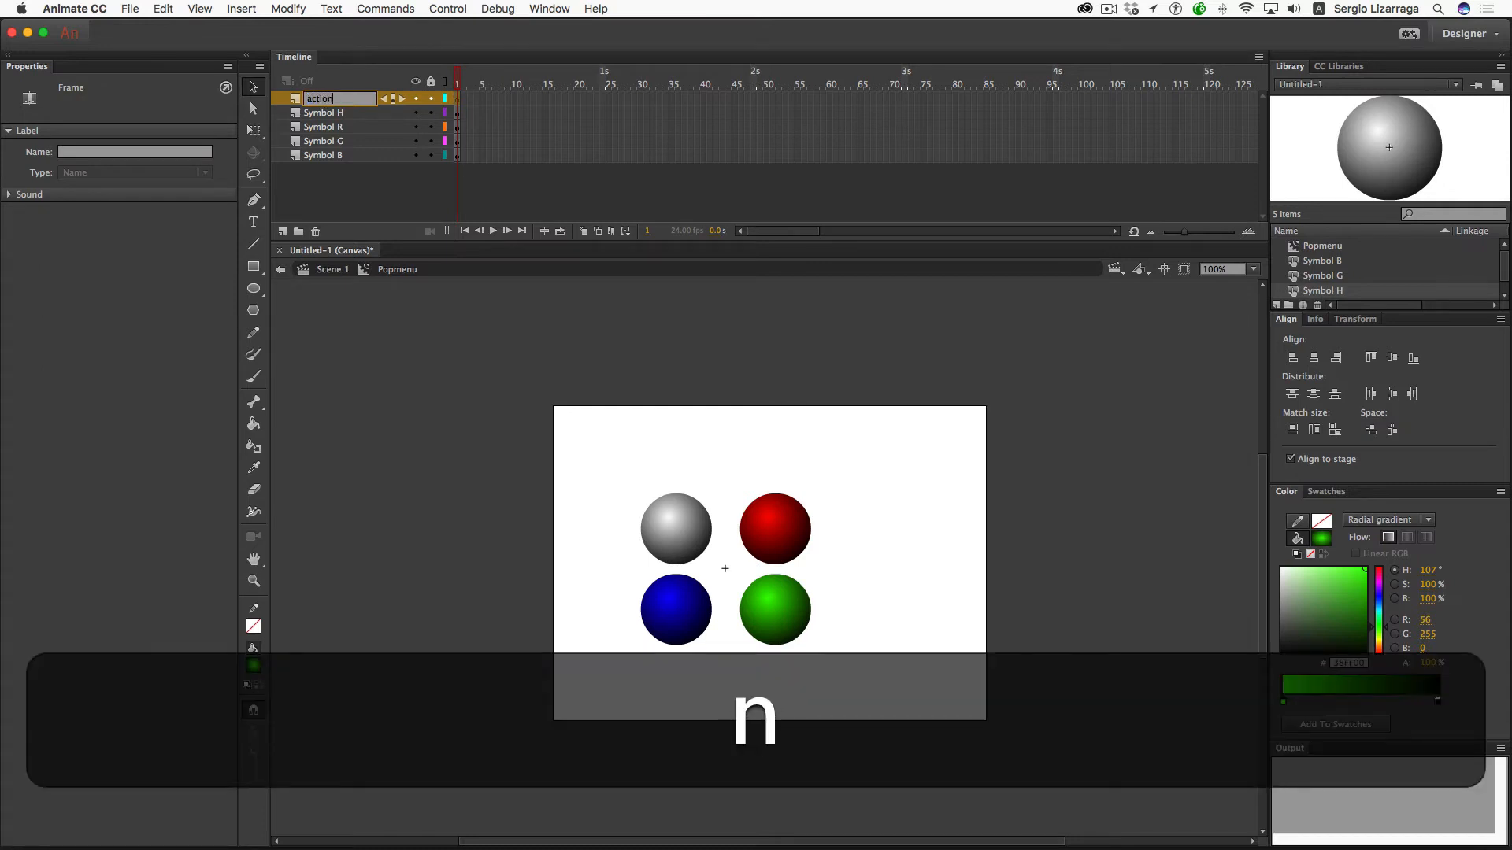
text(s)
key(Return)
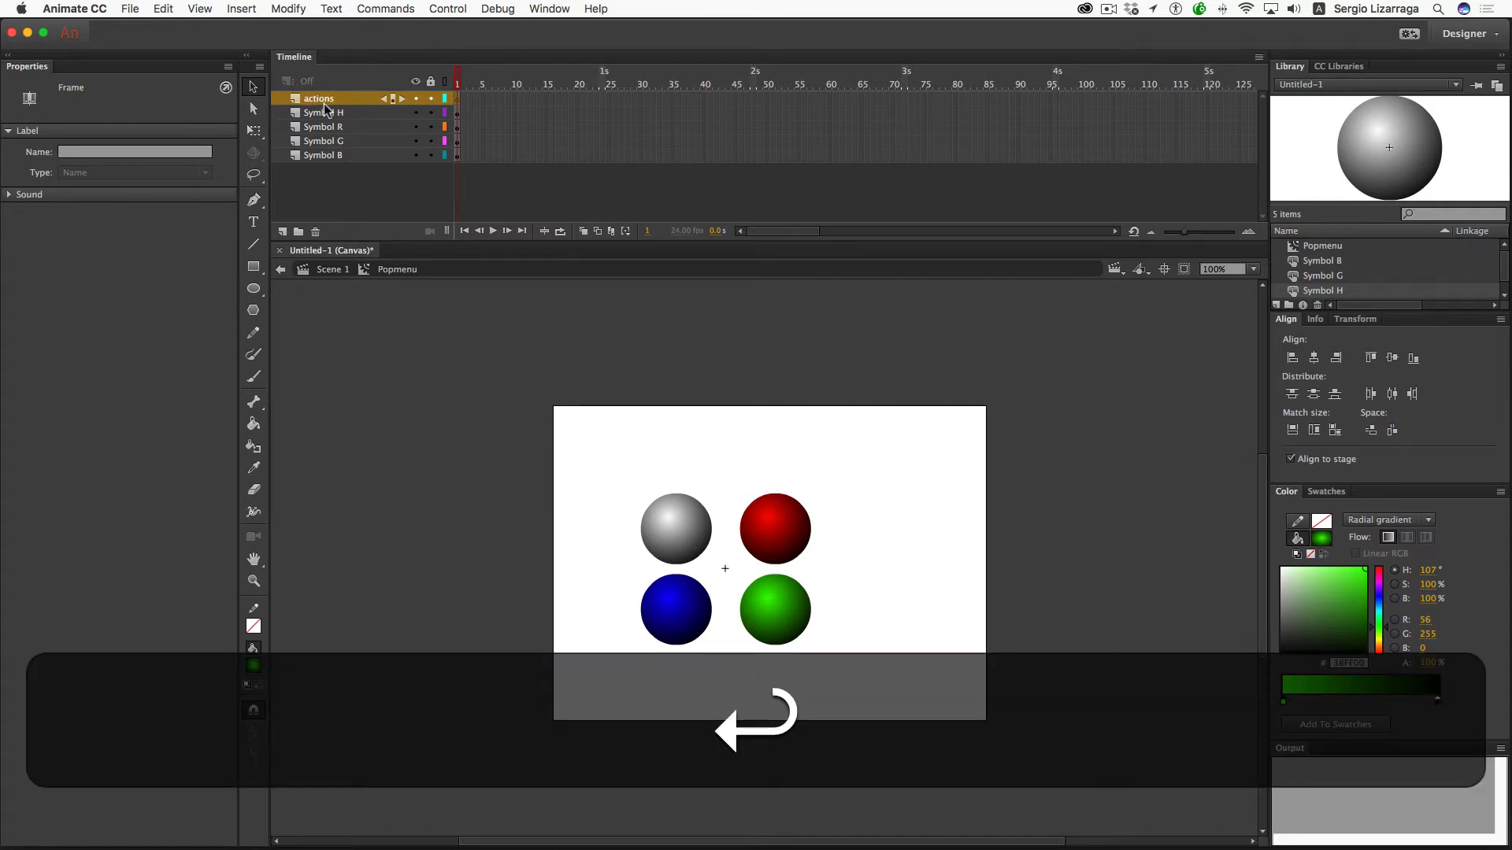
Step: Select the Symbol H layer, copy the spiral path from the Illustrator document, and return to Animate
click(363, 116)
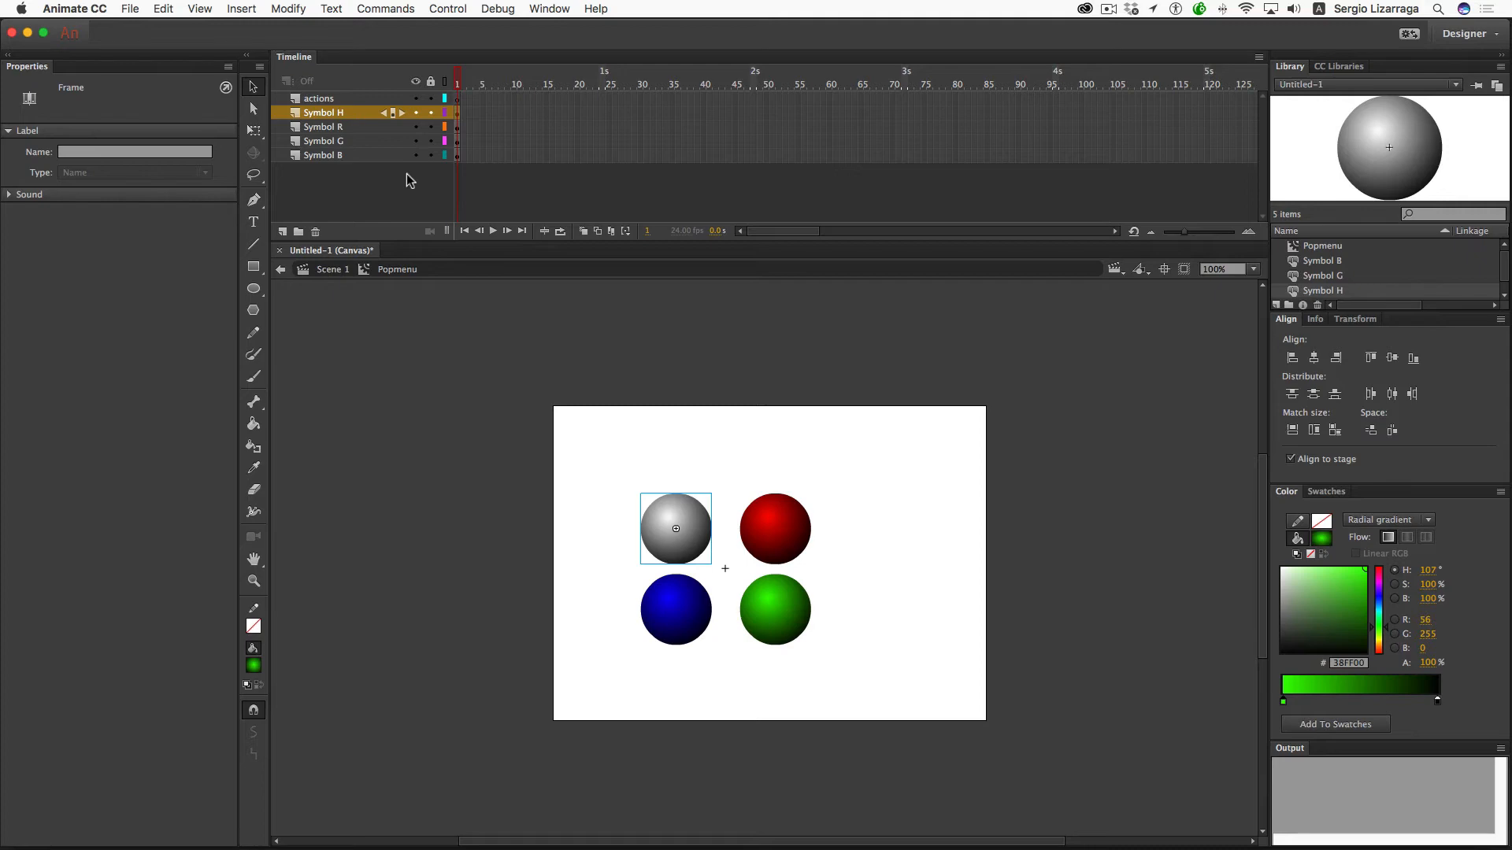
key(ctrl+Left)
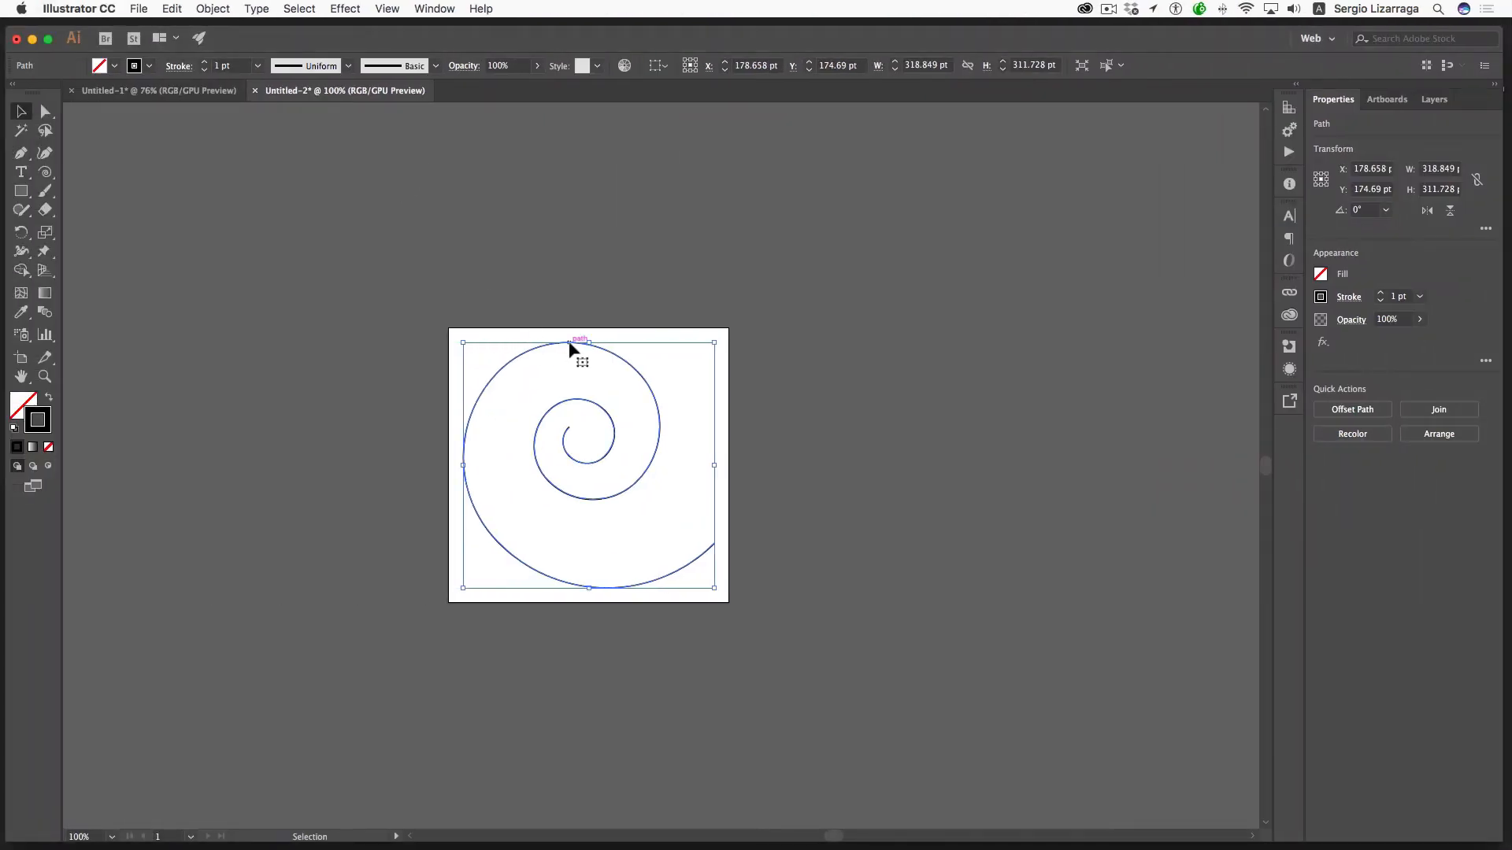
key(super+c)
key(ctrl+Right)
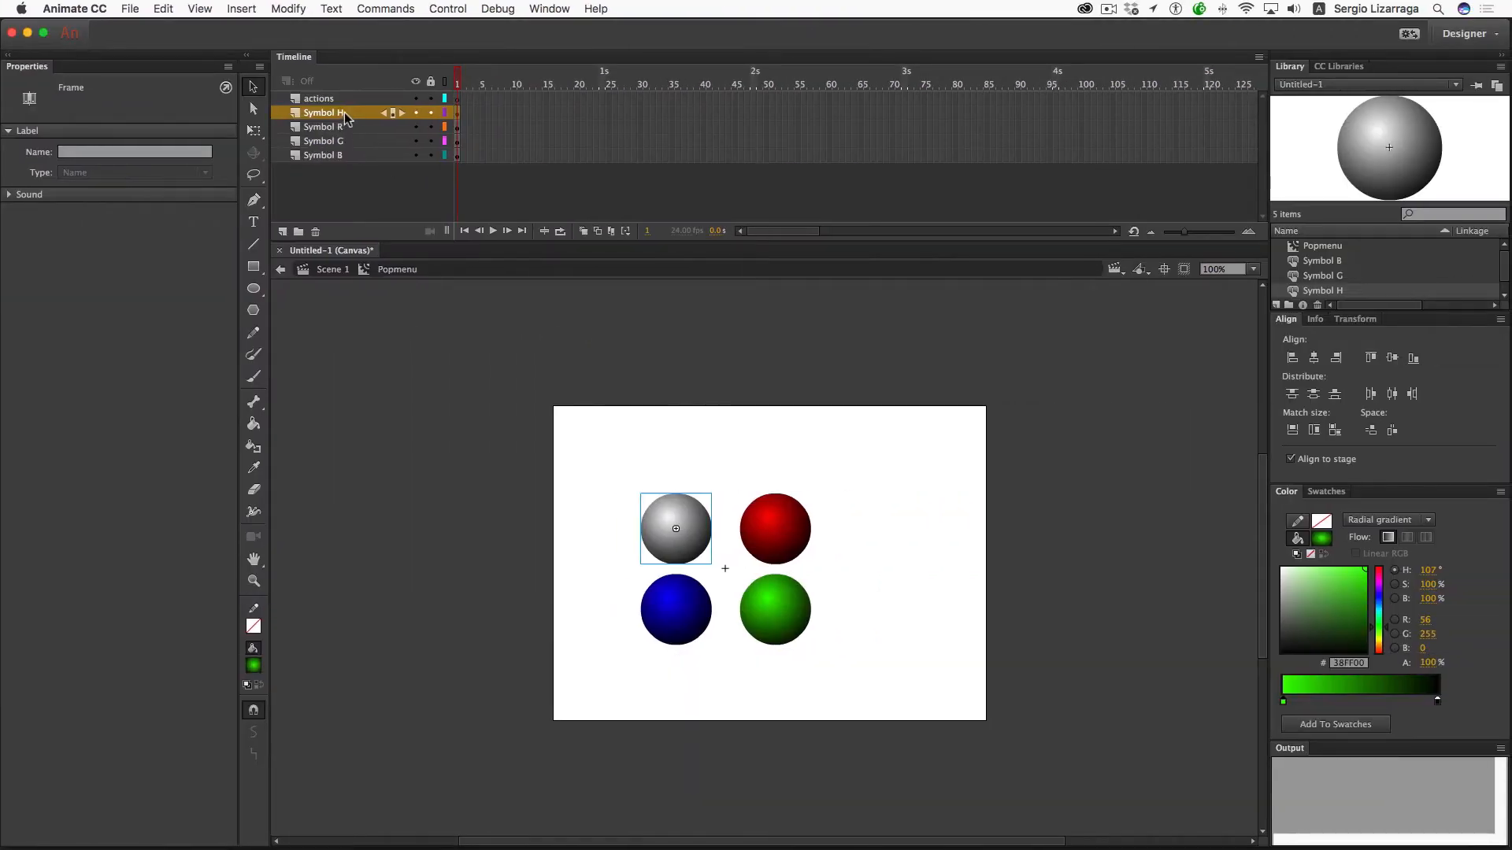
Step: Try to add a classic motion guide to the Symbol H layer and paste the spiral into its first frame using AI File Importer preferences
right_click(343, 114)
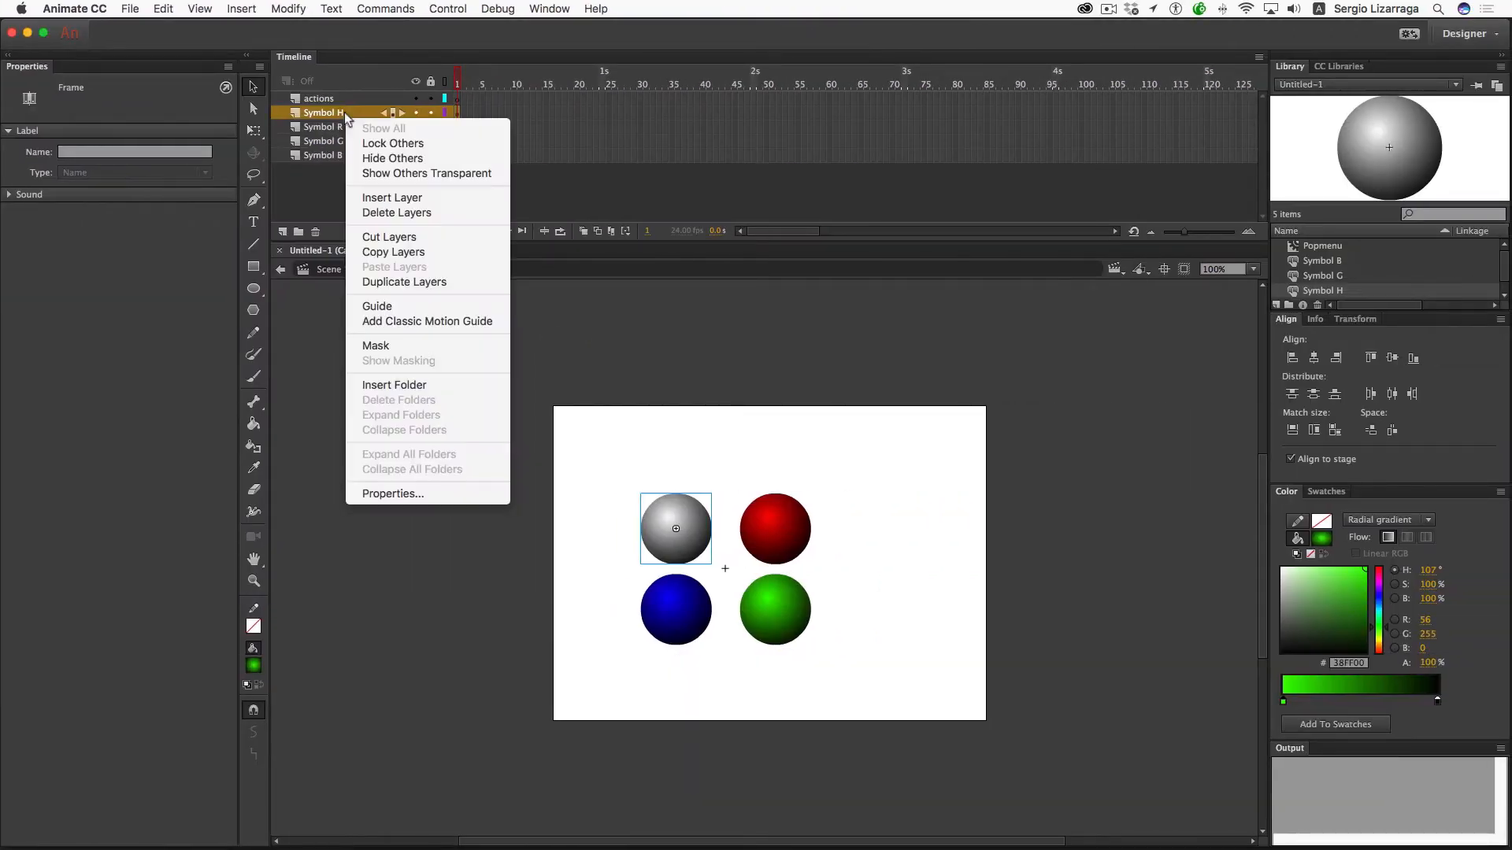
click(374, 323)
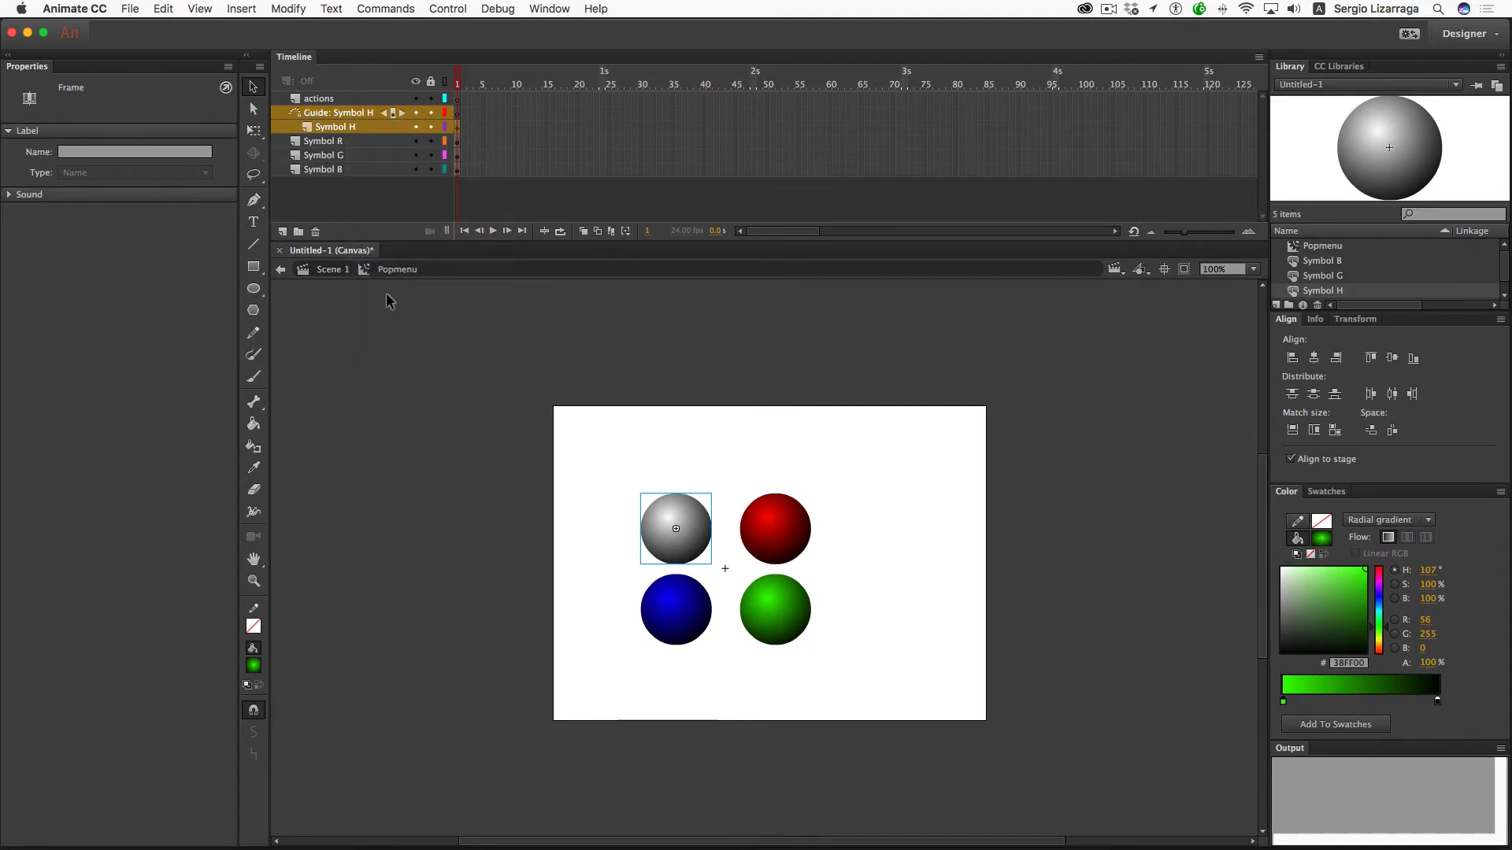
click(457, 112)
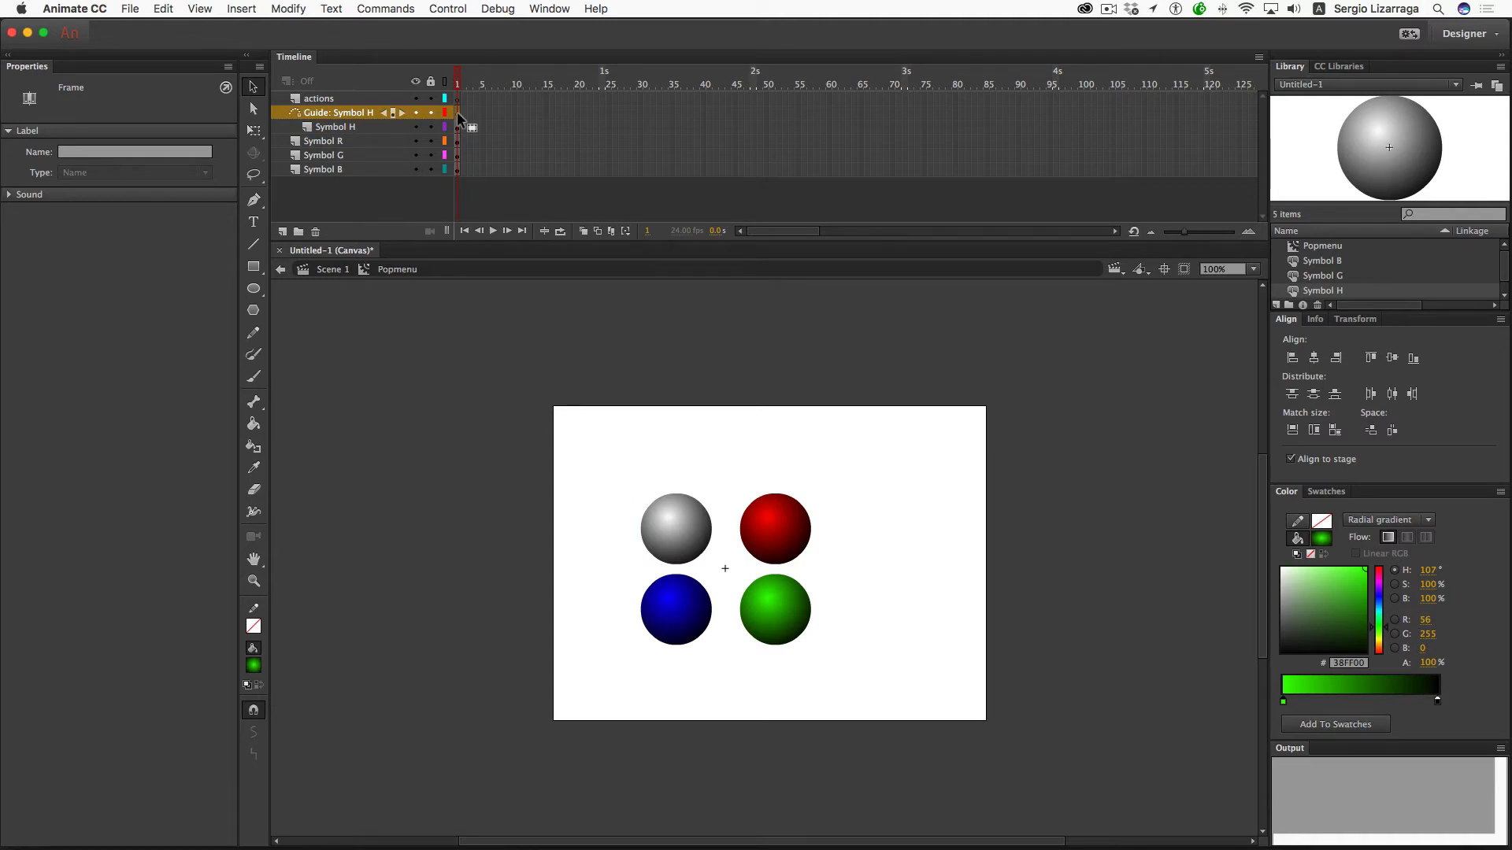
right_click(457, 112)
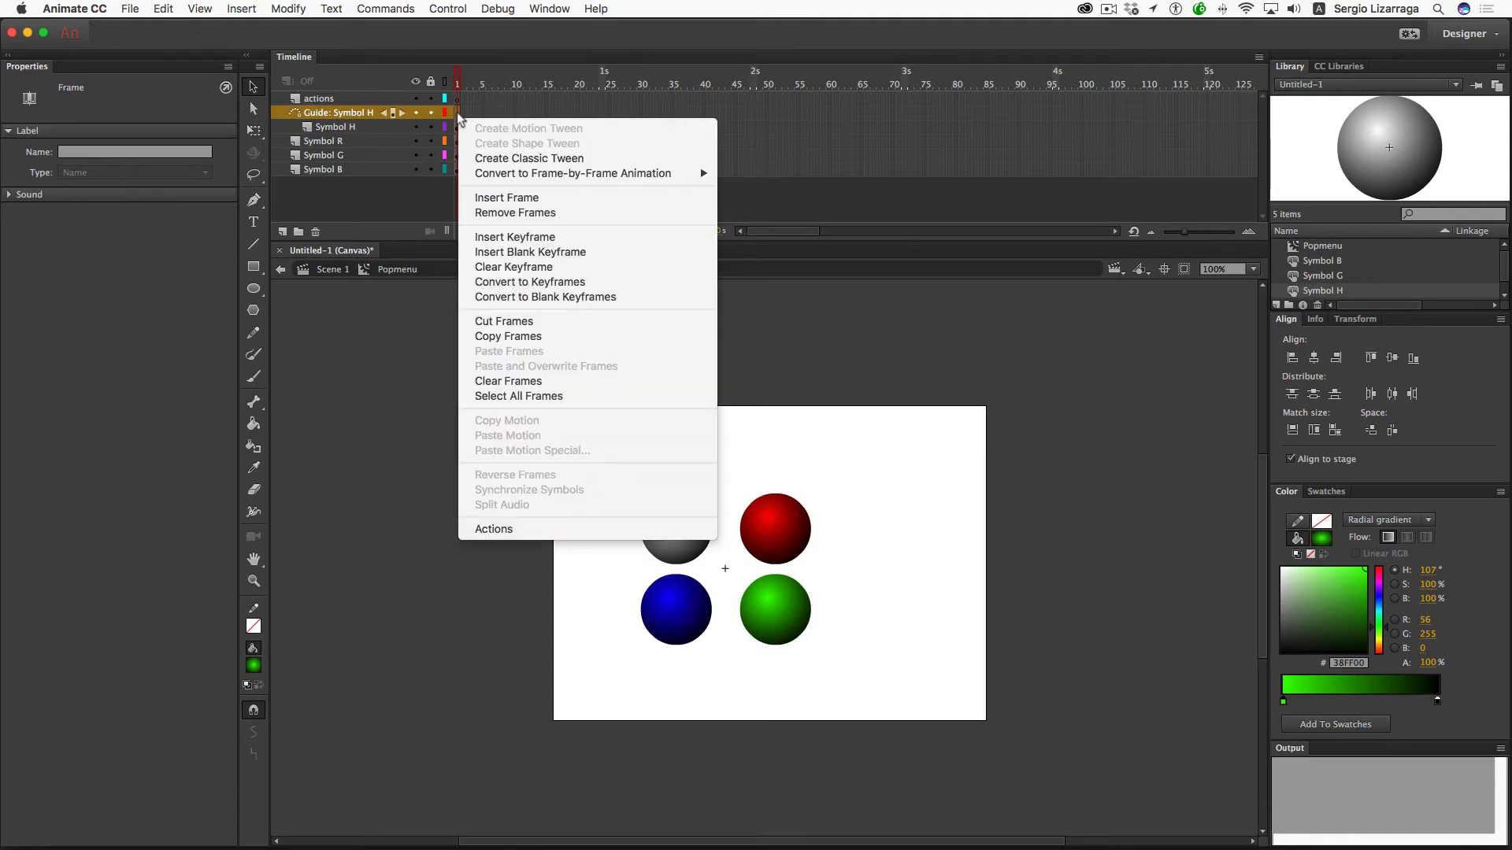
click(318, 368)
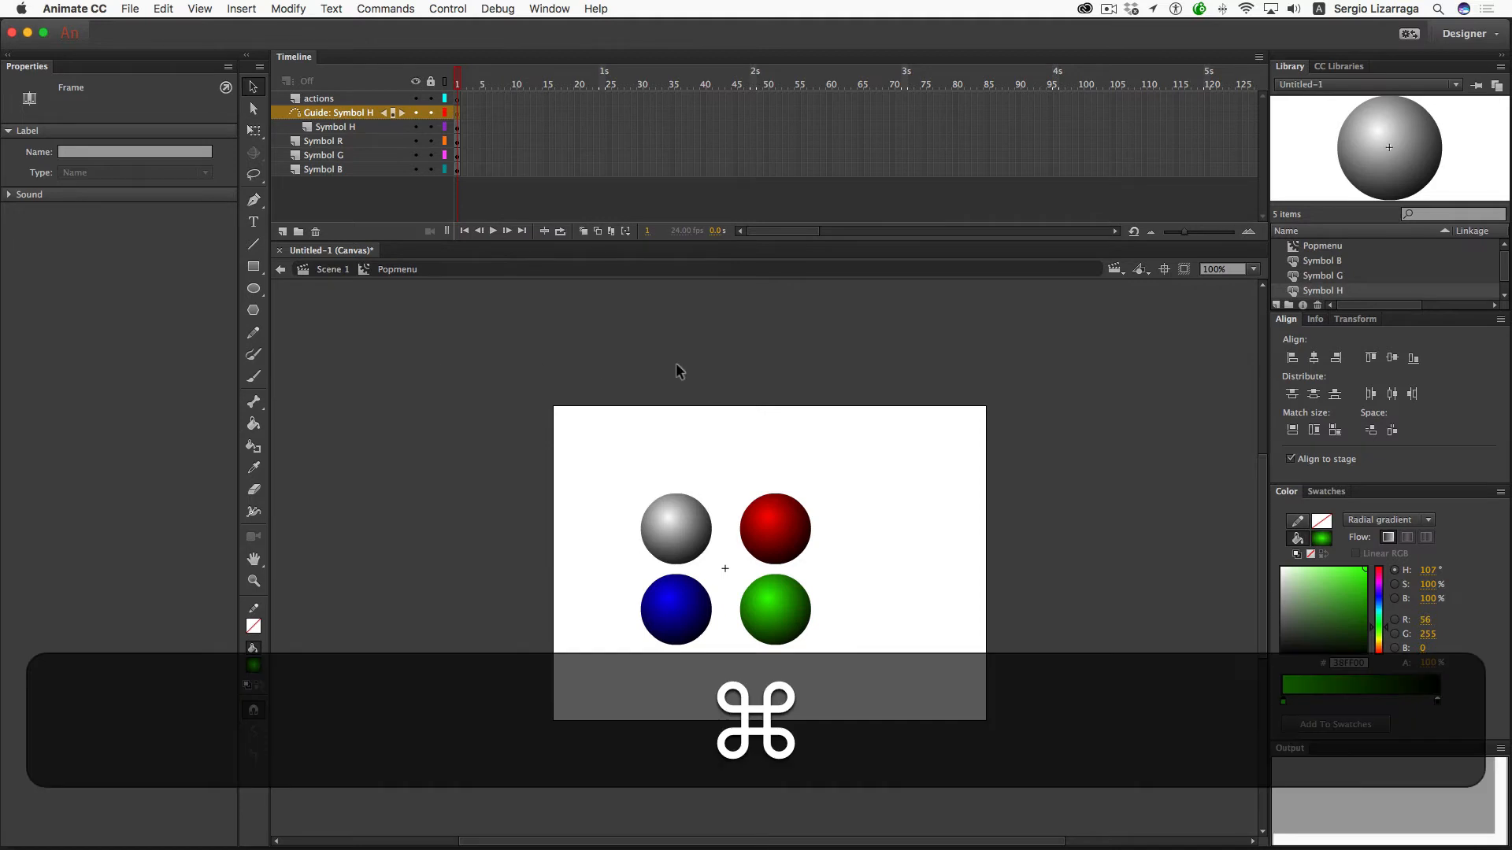
key(super+v)
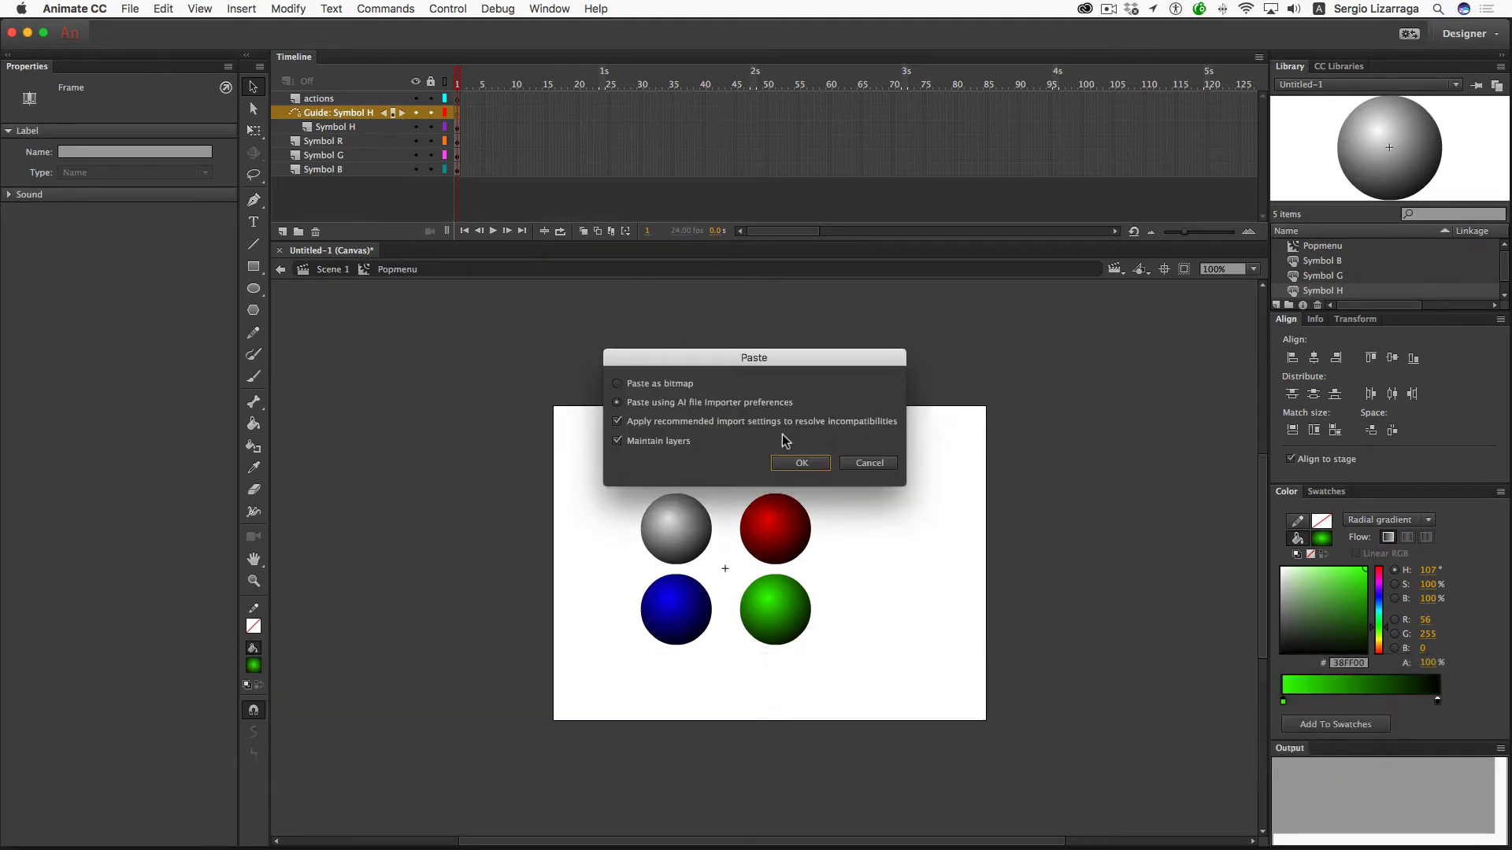
click(801, 462)
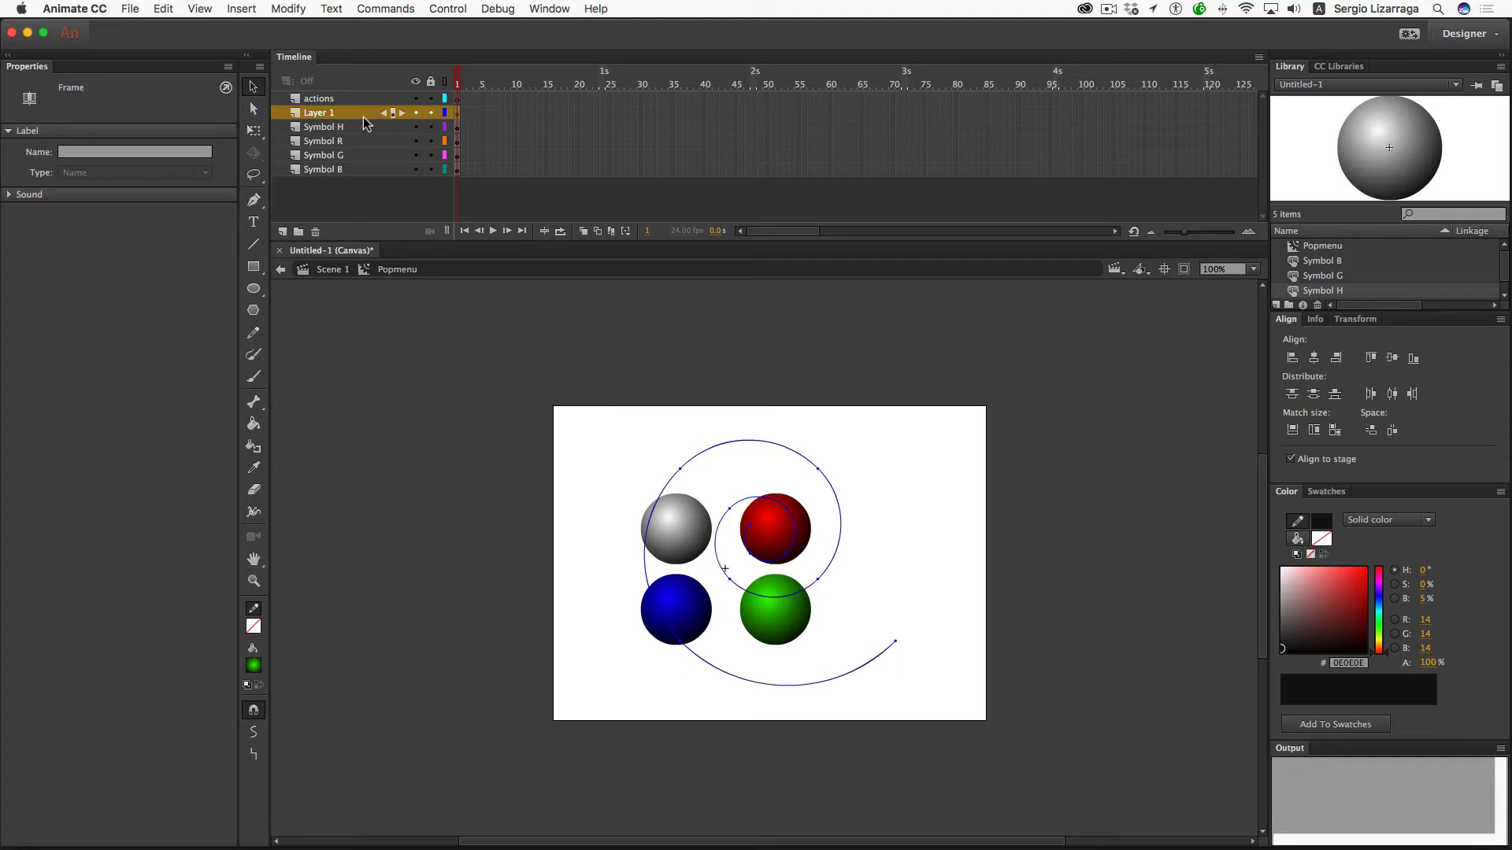
Step: Undo the spiral paste and the classic motion guide added to Symbol H
key(super+z)
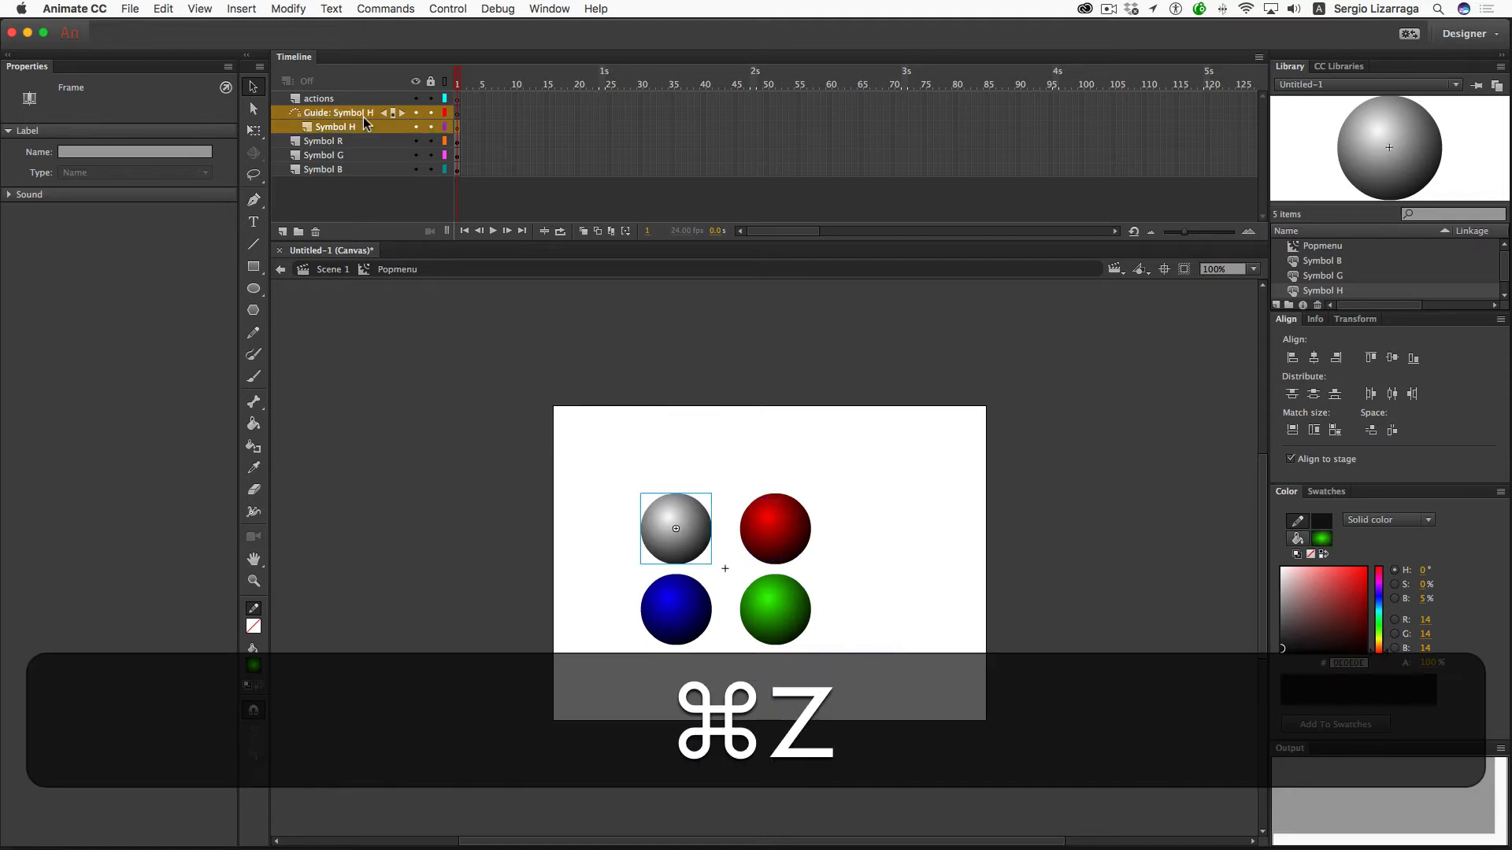
key(super+z)
click(370, 155)
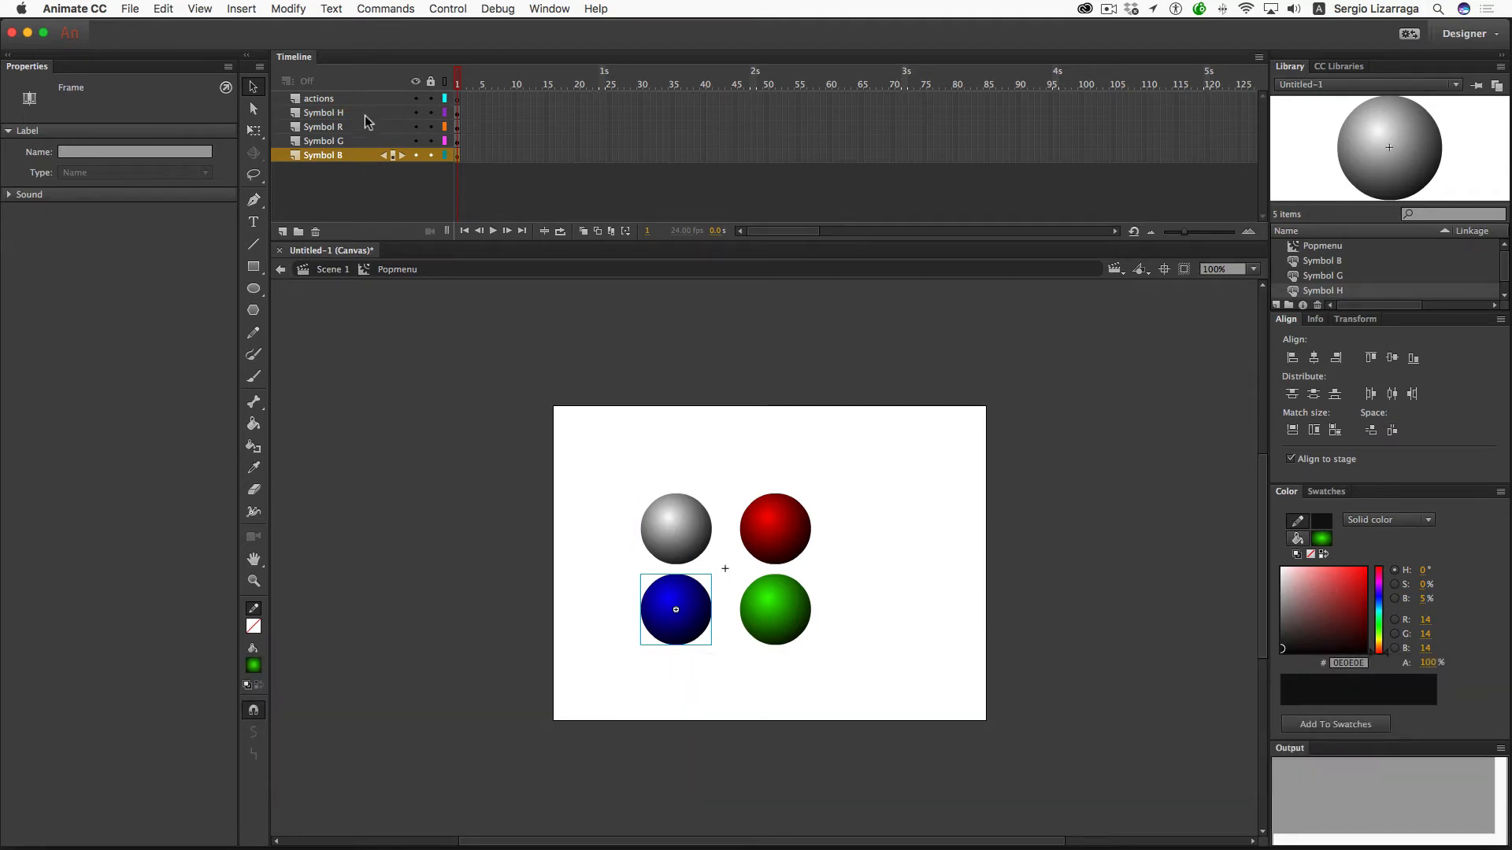
Step: With the Symbol H layer selected, copy the spiral path again from Illustrator and switch back to Animate
click(365, 115)
key(ctrl+Left)
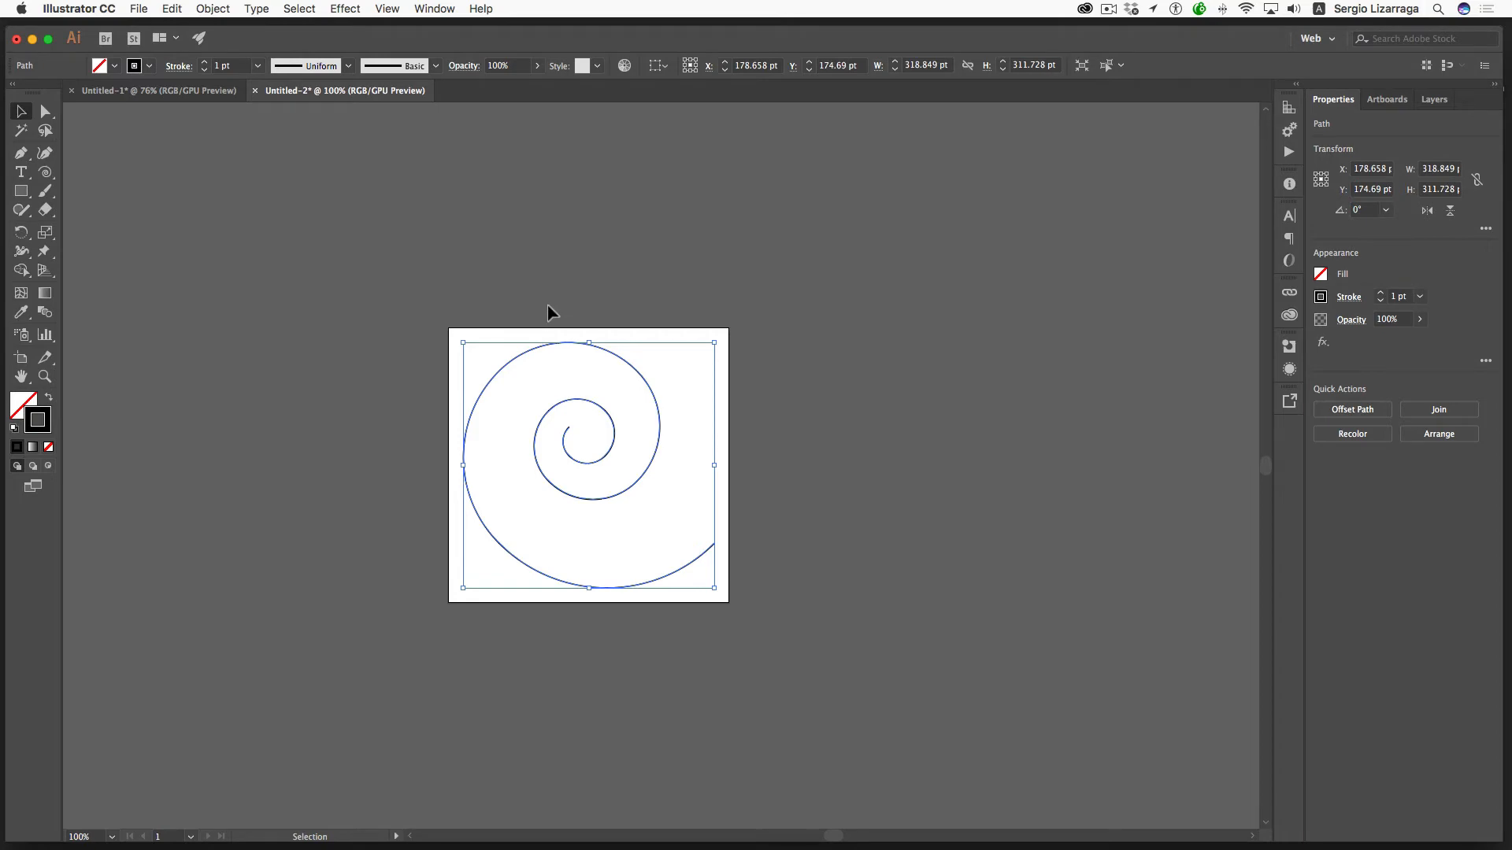
key(super+c)
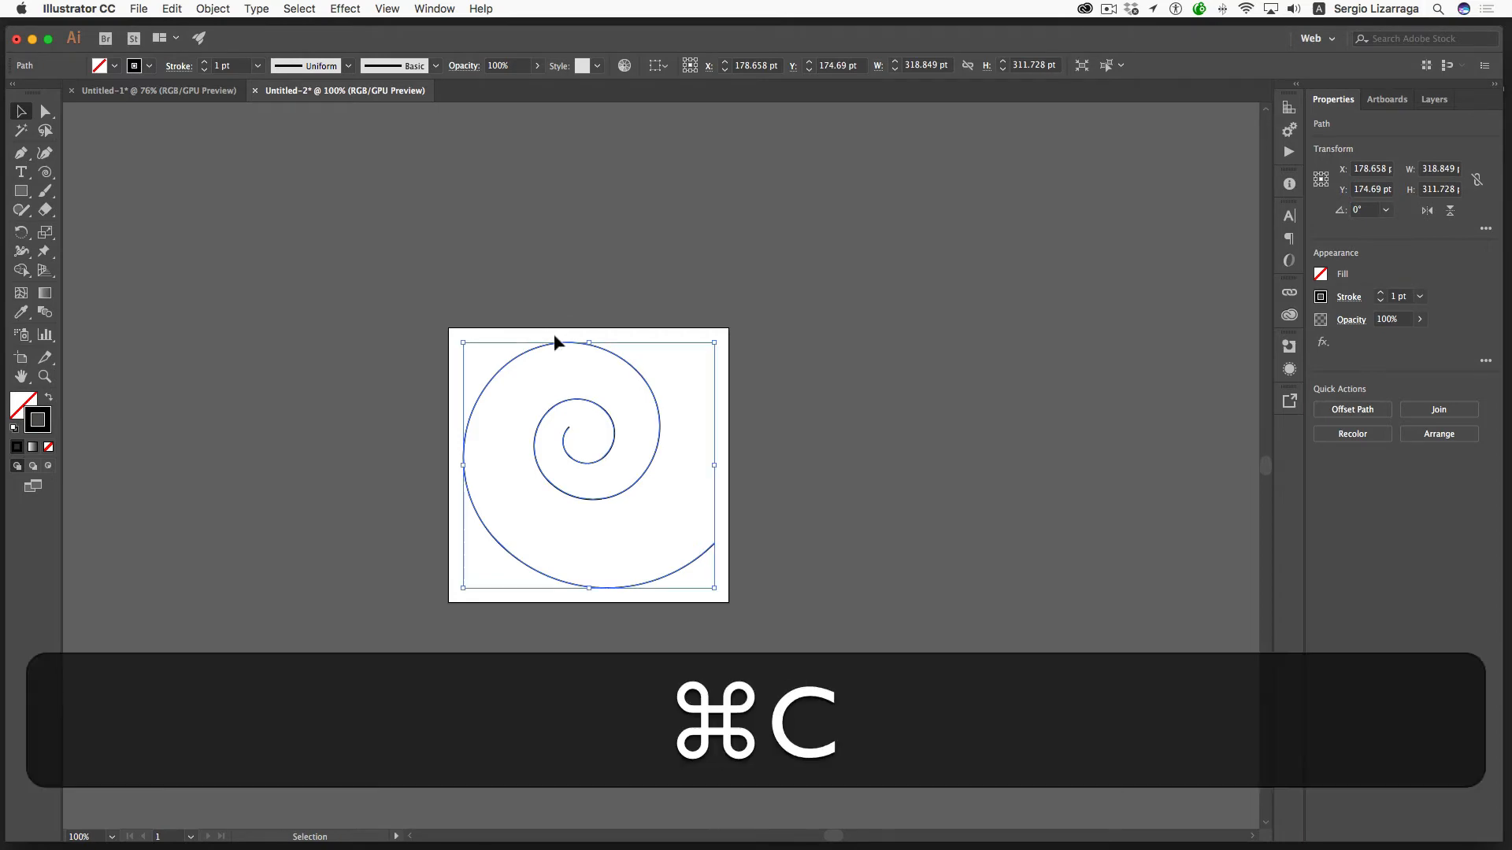
key(ctrl+Right)
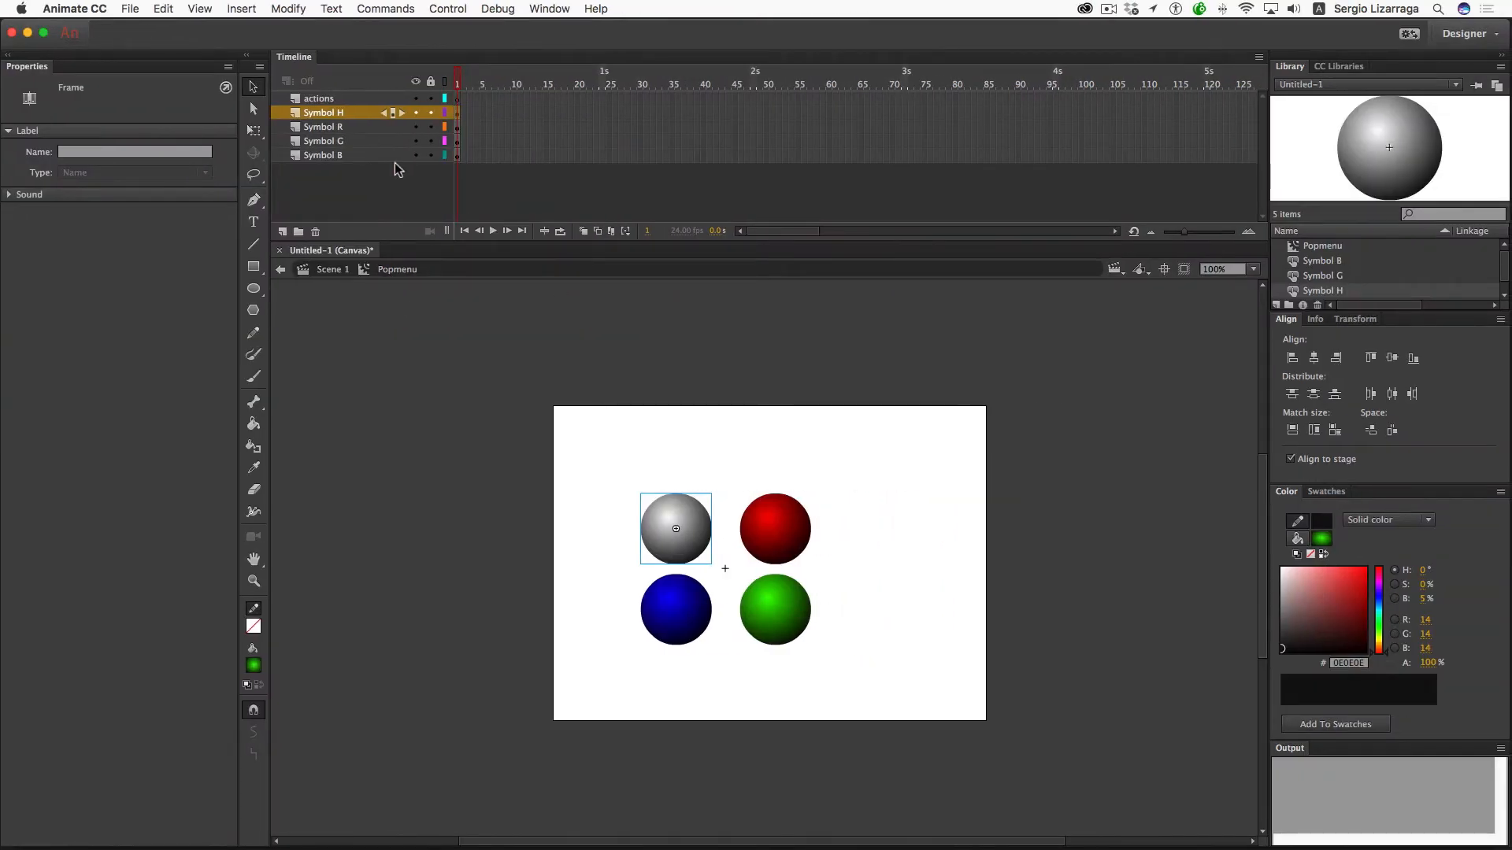
Step: Add a layer above Symbol H and paste the spiral into its first frame using AI File Importer preferences
click(284, 233)
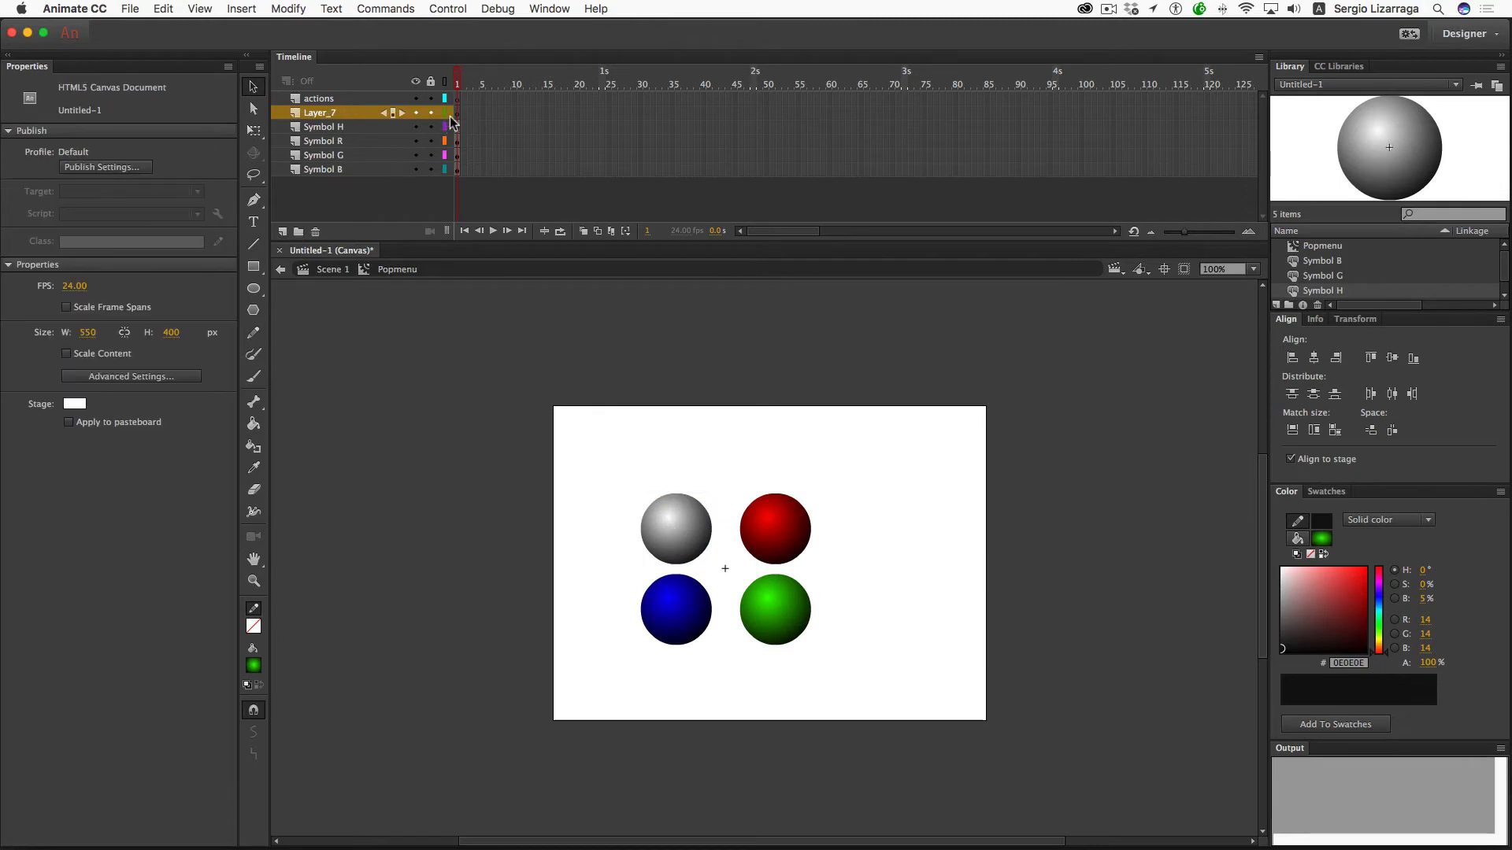
click(459, 114)
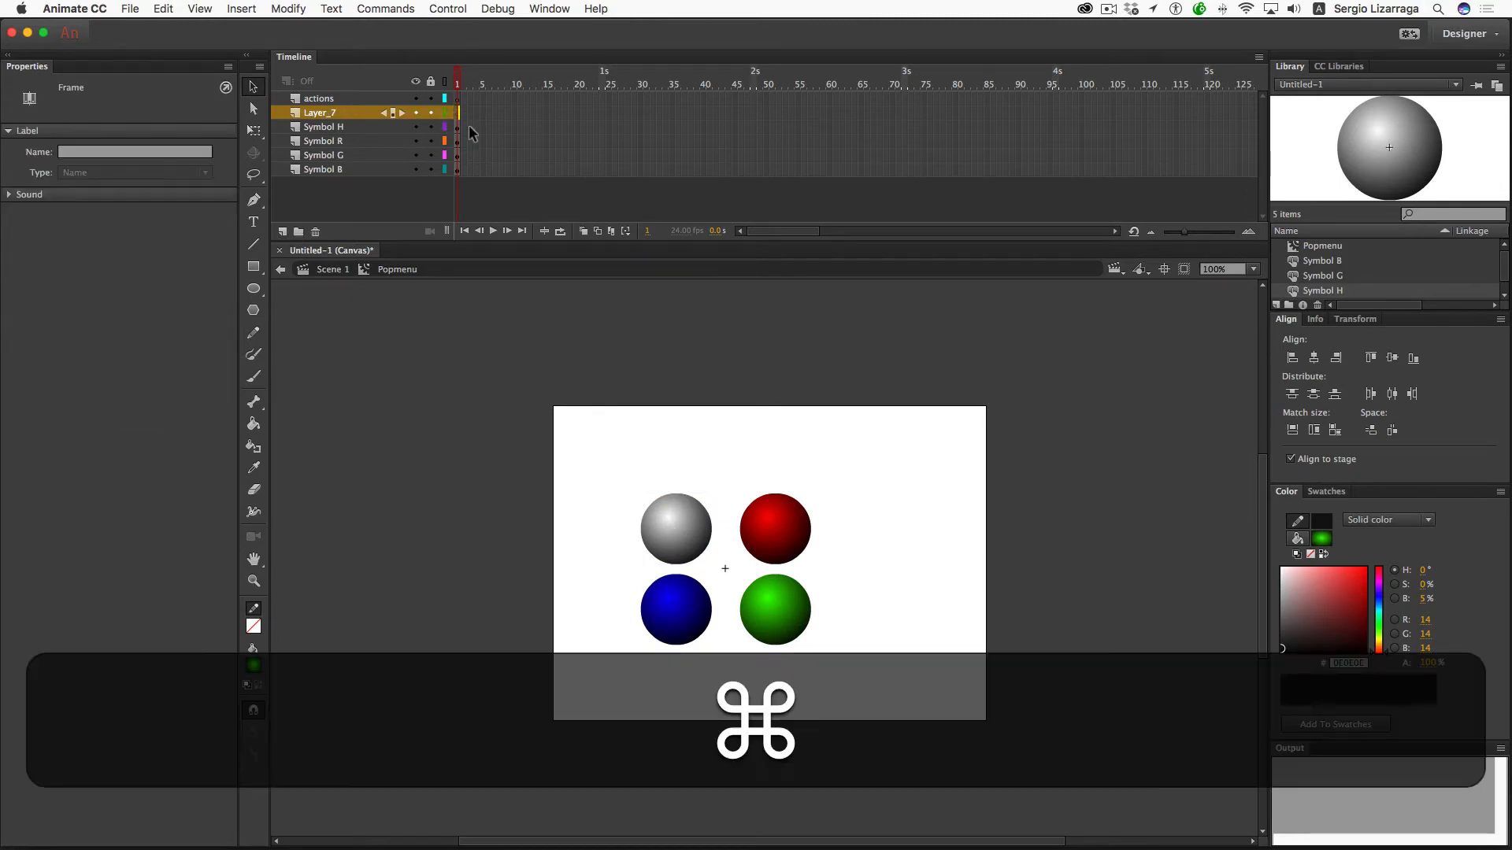
key(super+v)
click(787, 460)
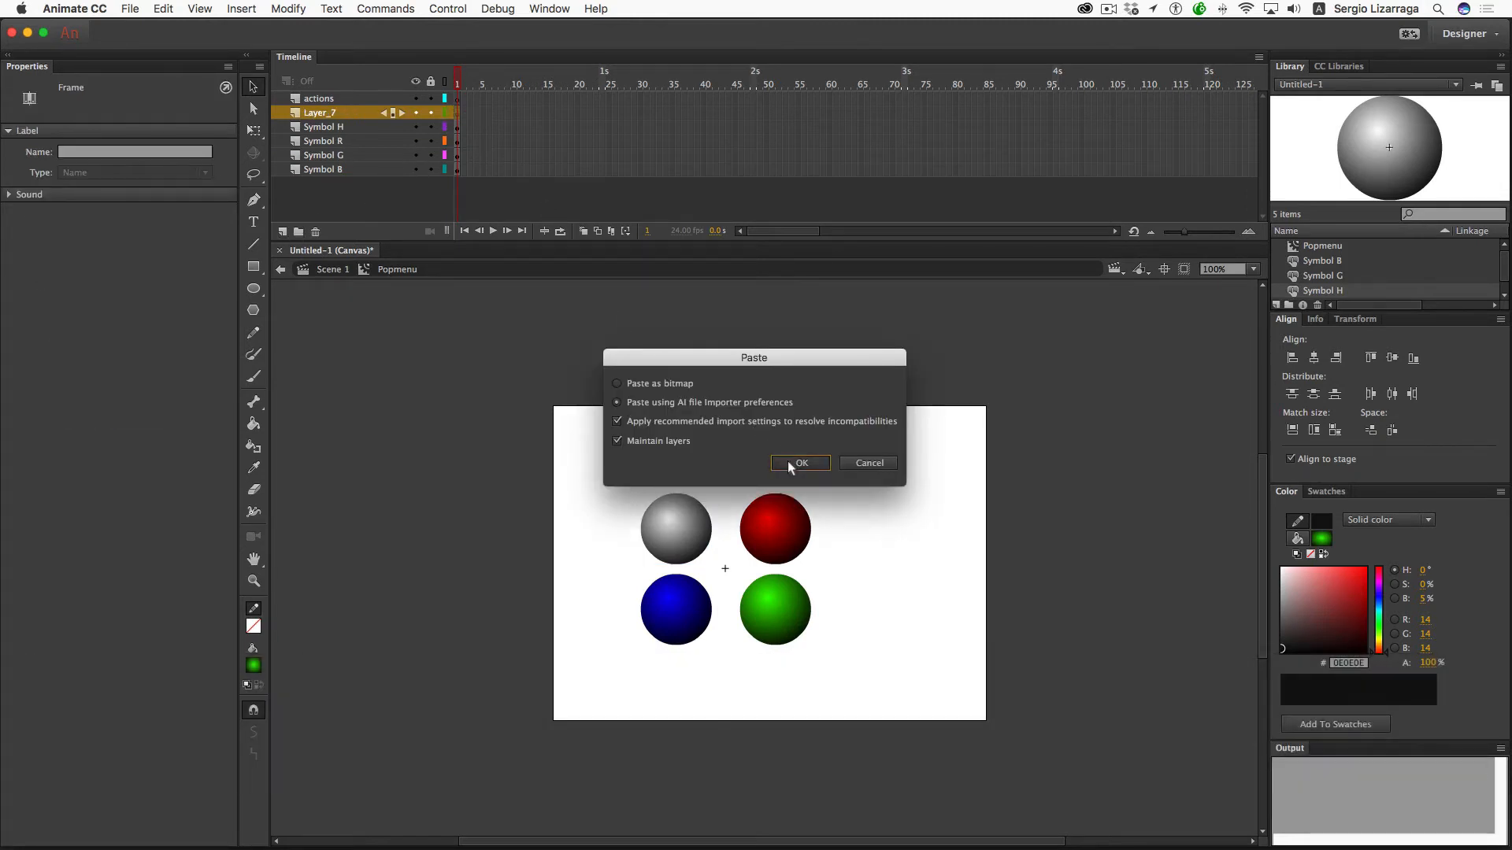
Step: Change the spiral layer's type to Guide
double_click(295, 113)
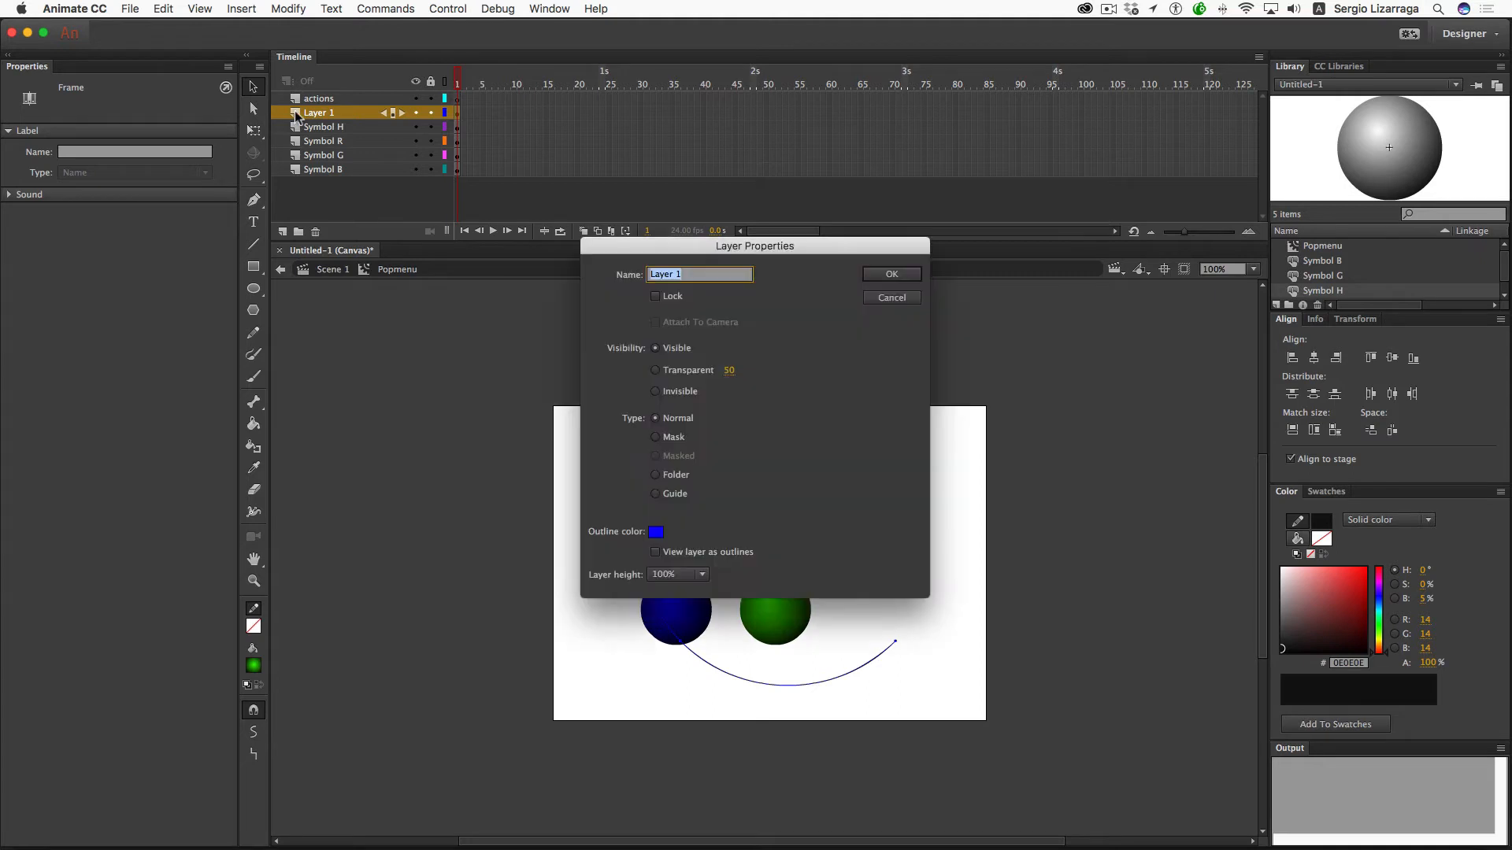
click(656, 494)
click(882, 274)
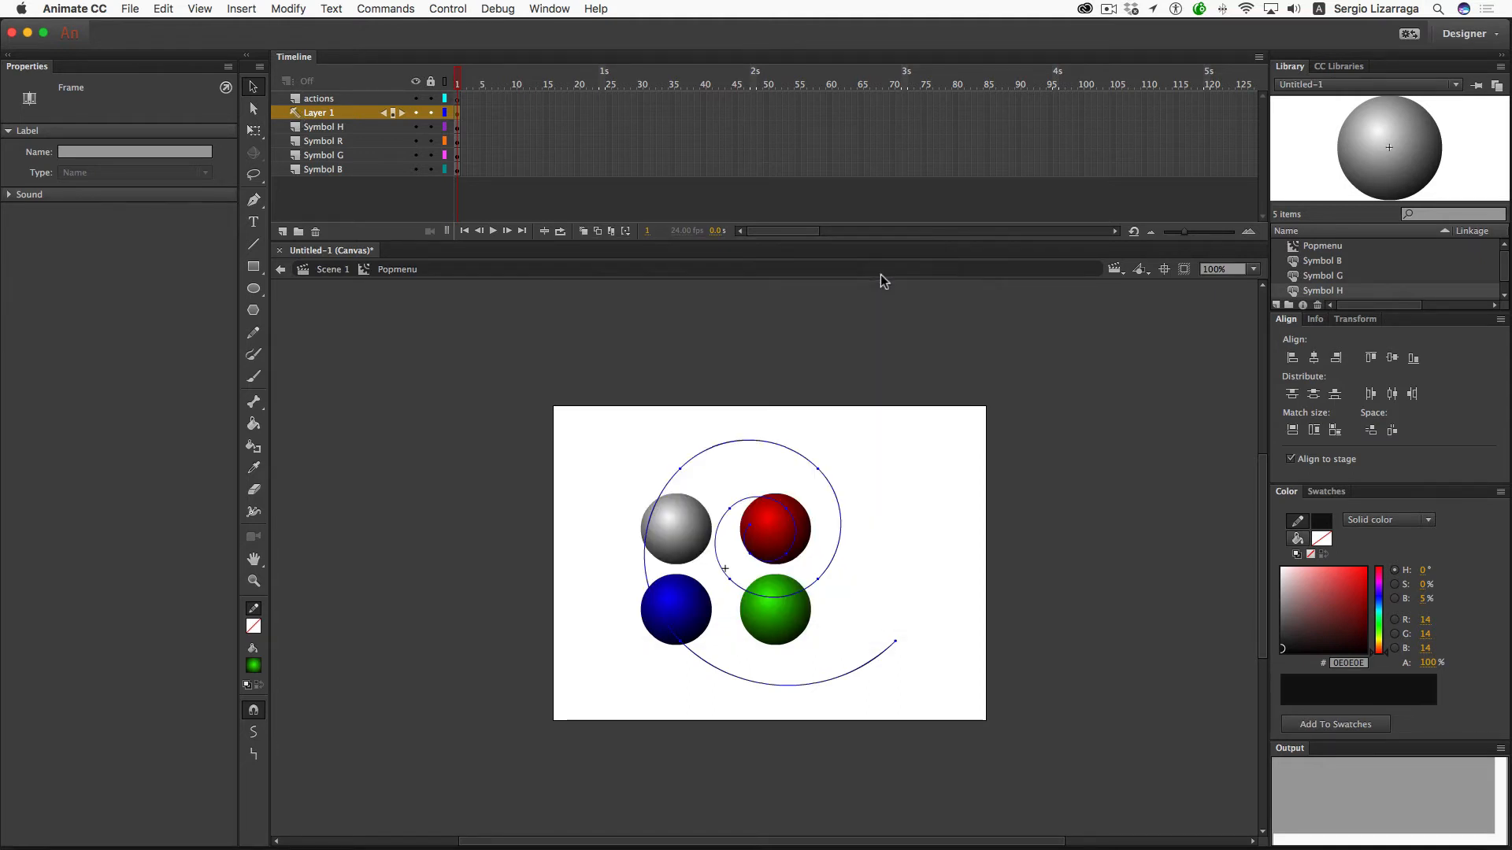
Step: Nest the Symbol H, Symbol R, Symbol G and Symbol B layers under the spiral guide layer
click(325, 129)
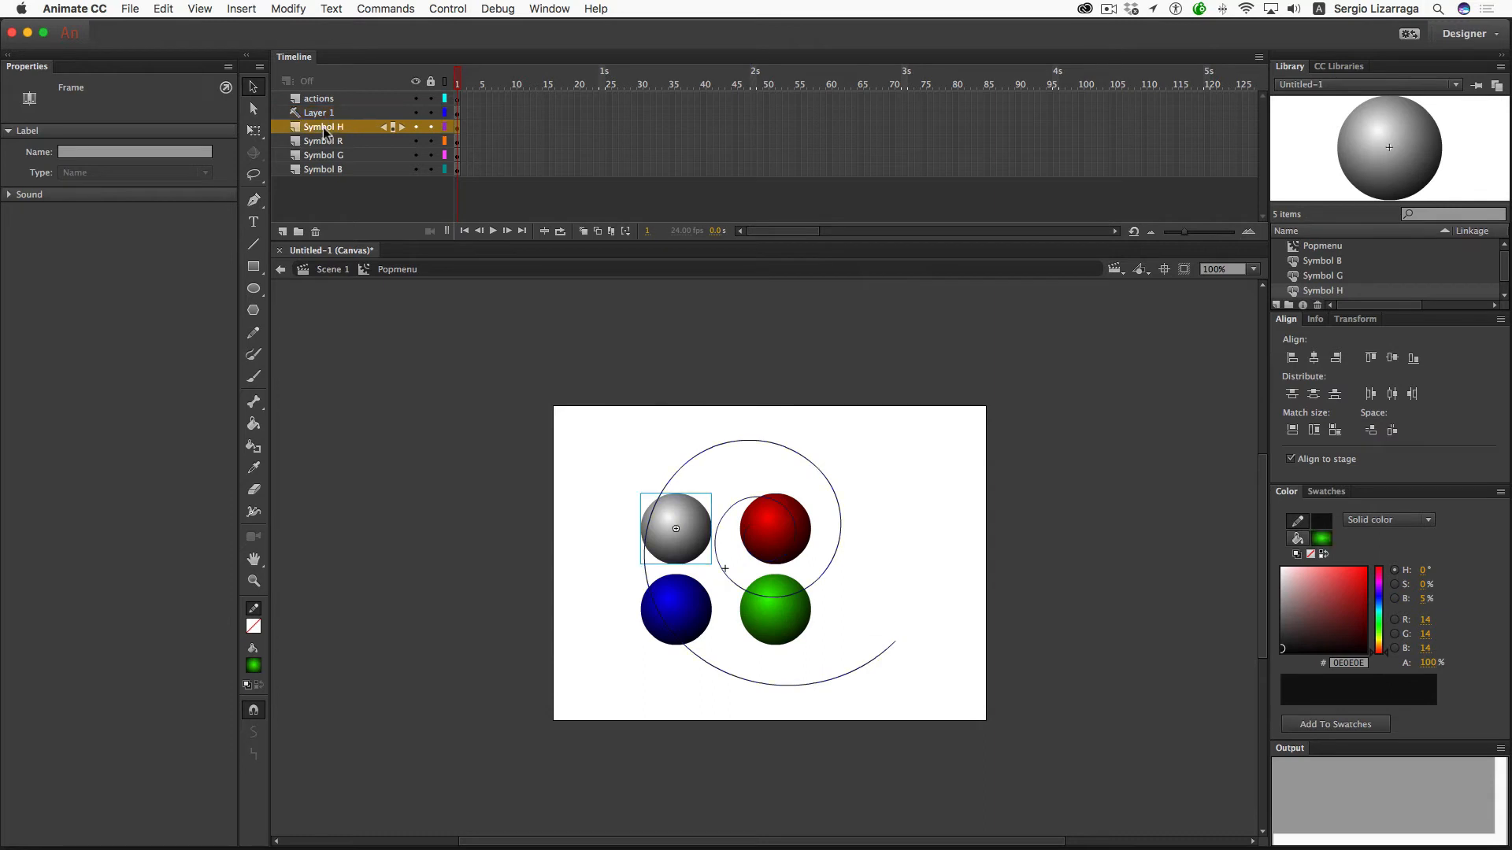
shift+click(325, 168)
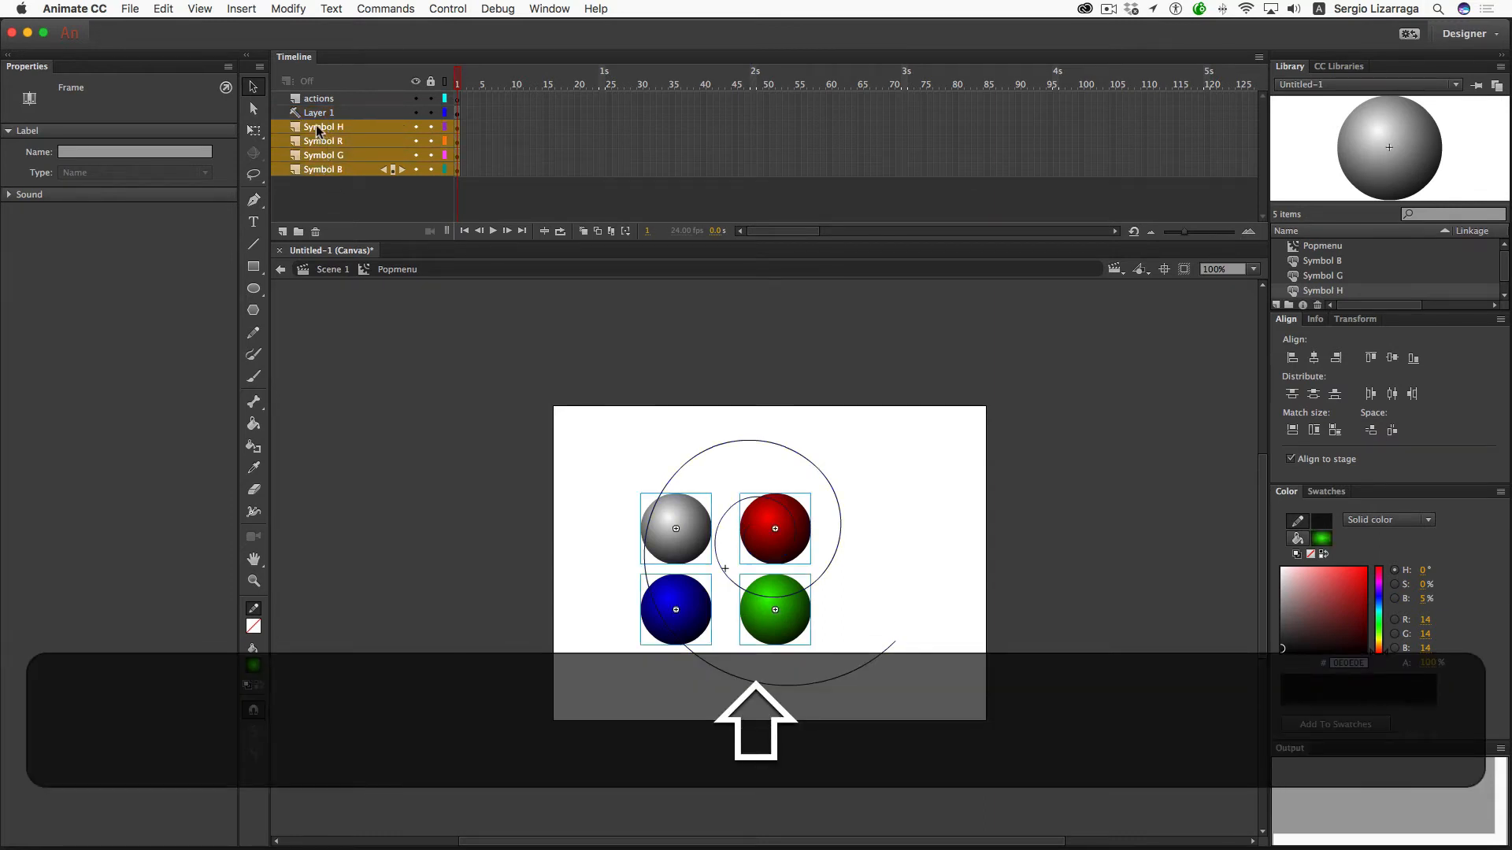
drag(314, 126, 339, 116)
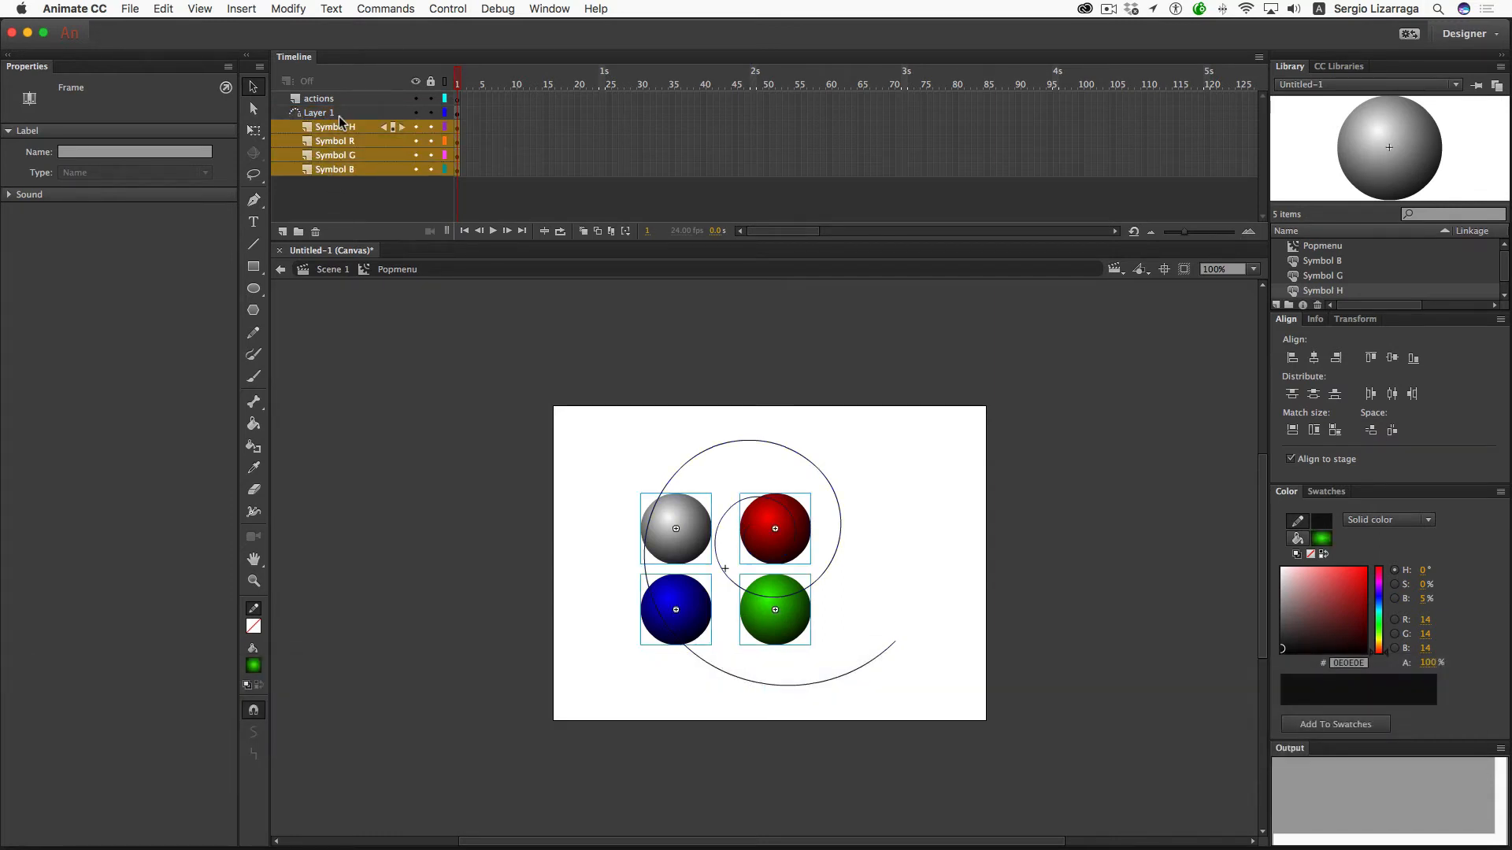
Step: Rename the spiral guide layer as motion
double_click(314, 111)
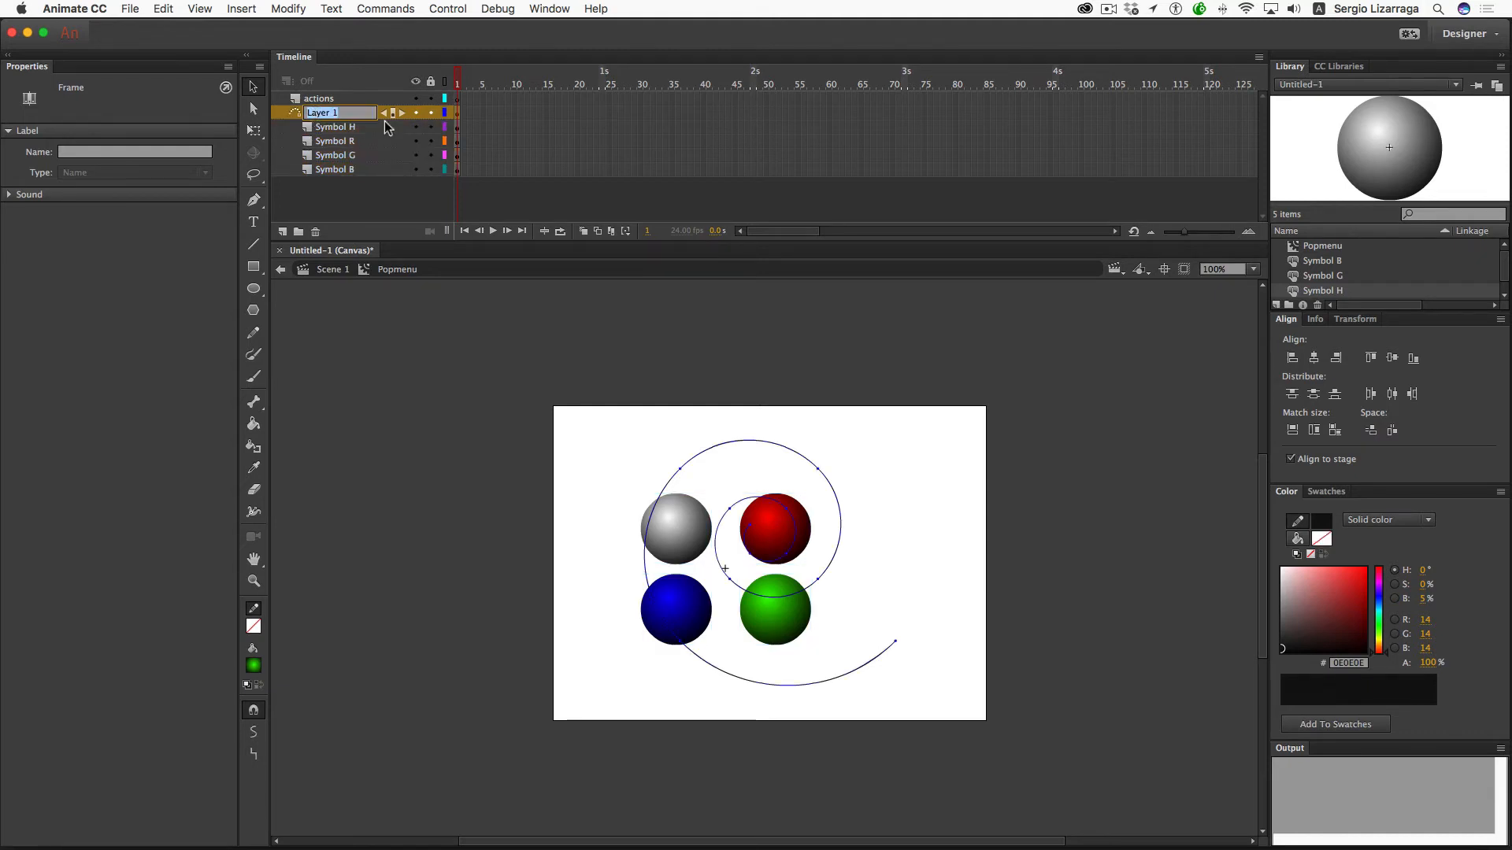
text(motion)
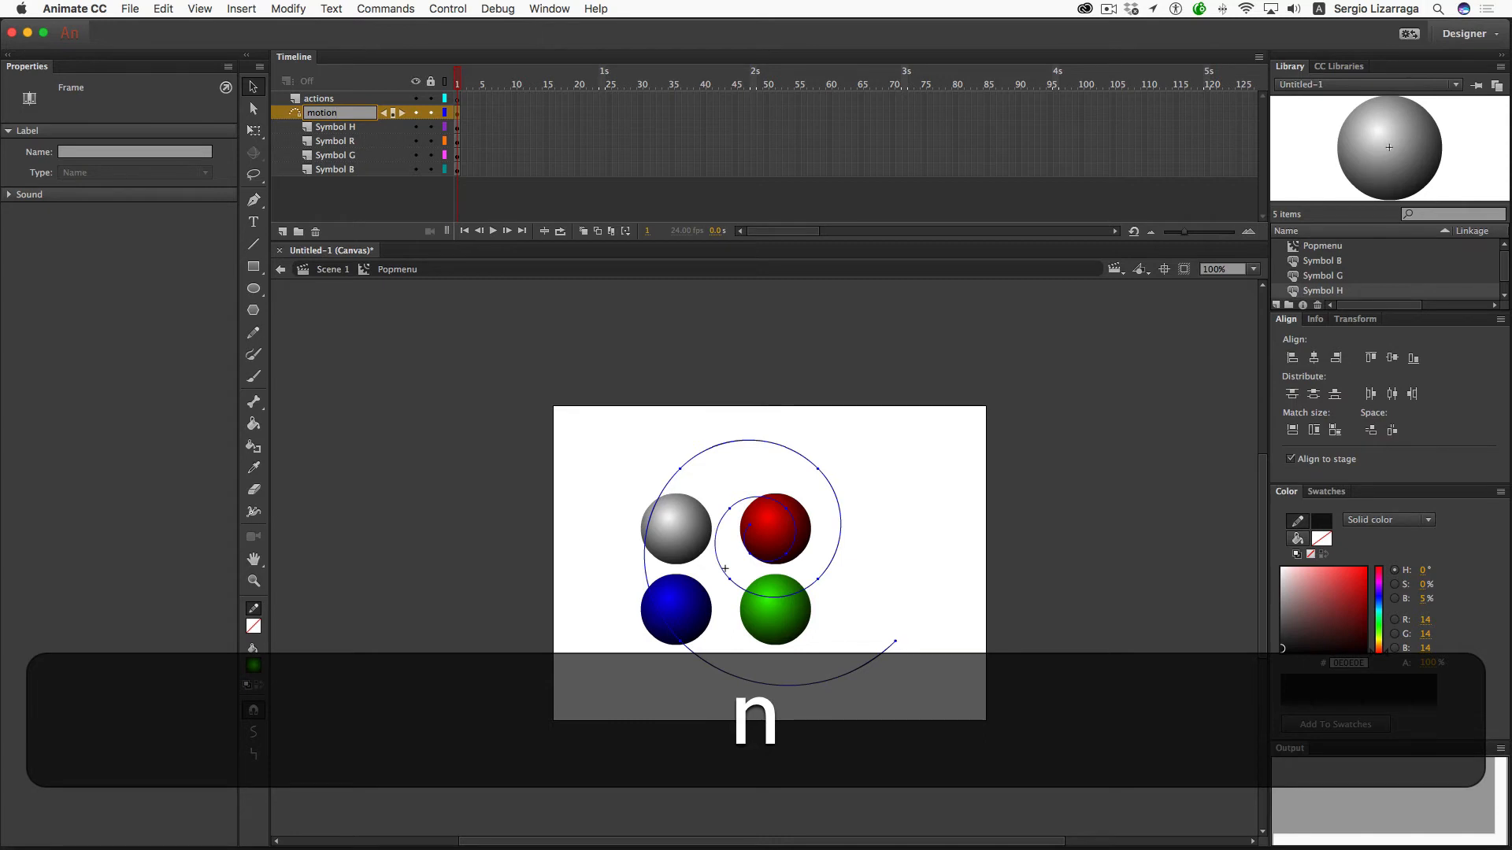
click(423, 207)
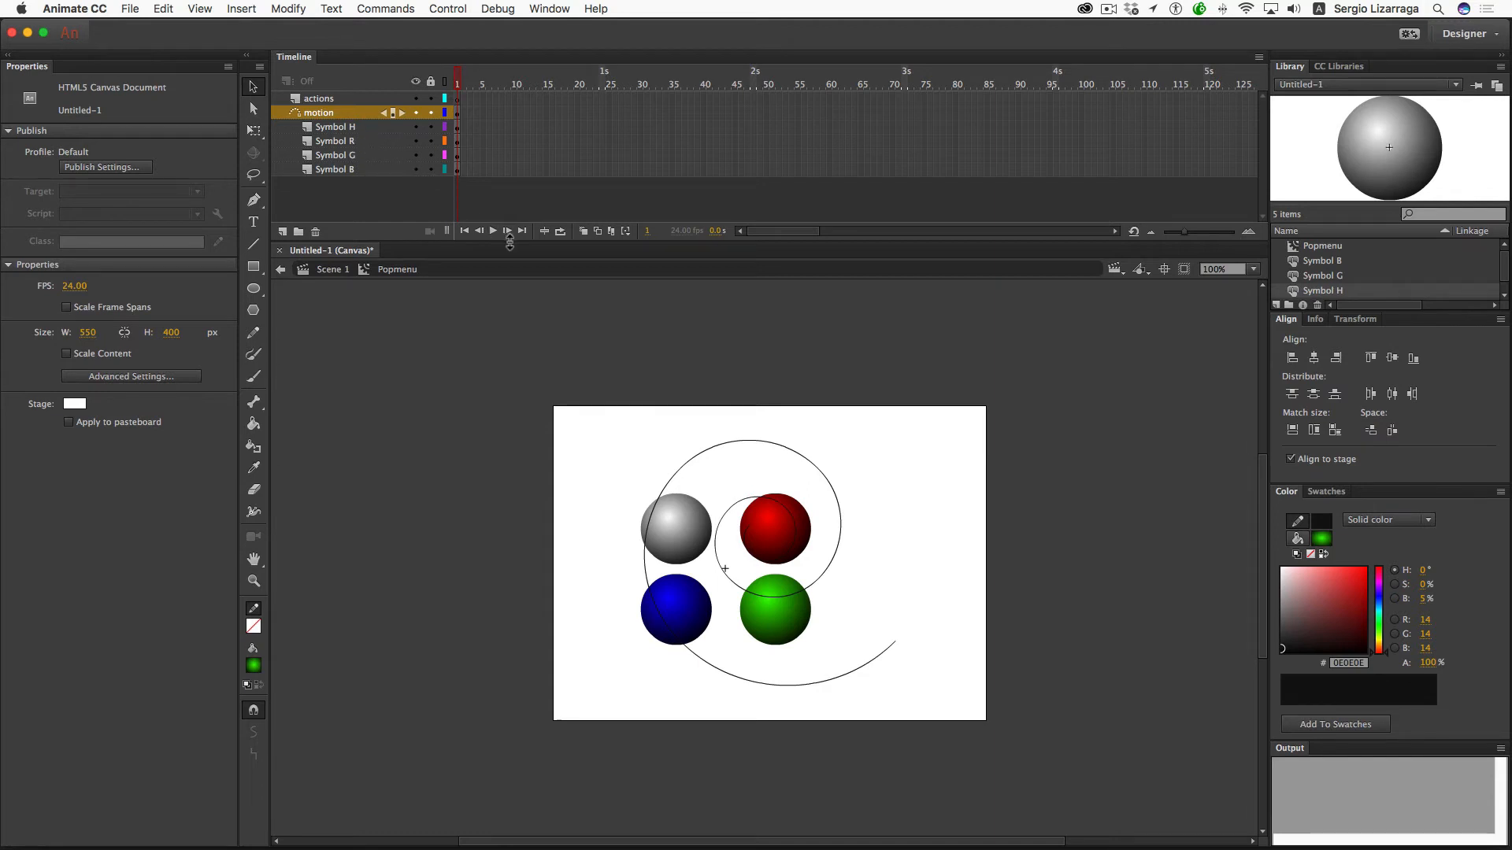
Step: Inside the spiral's drawing object, move the path to about X -192.4, Y -176.9, and return to the Popmenu clip
double_click(764, 442)
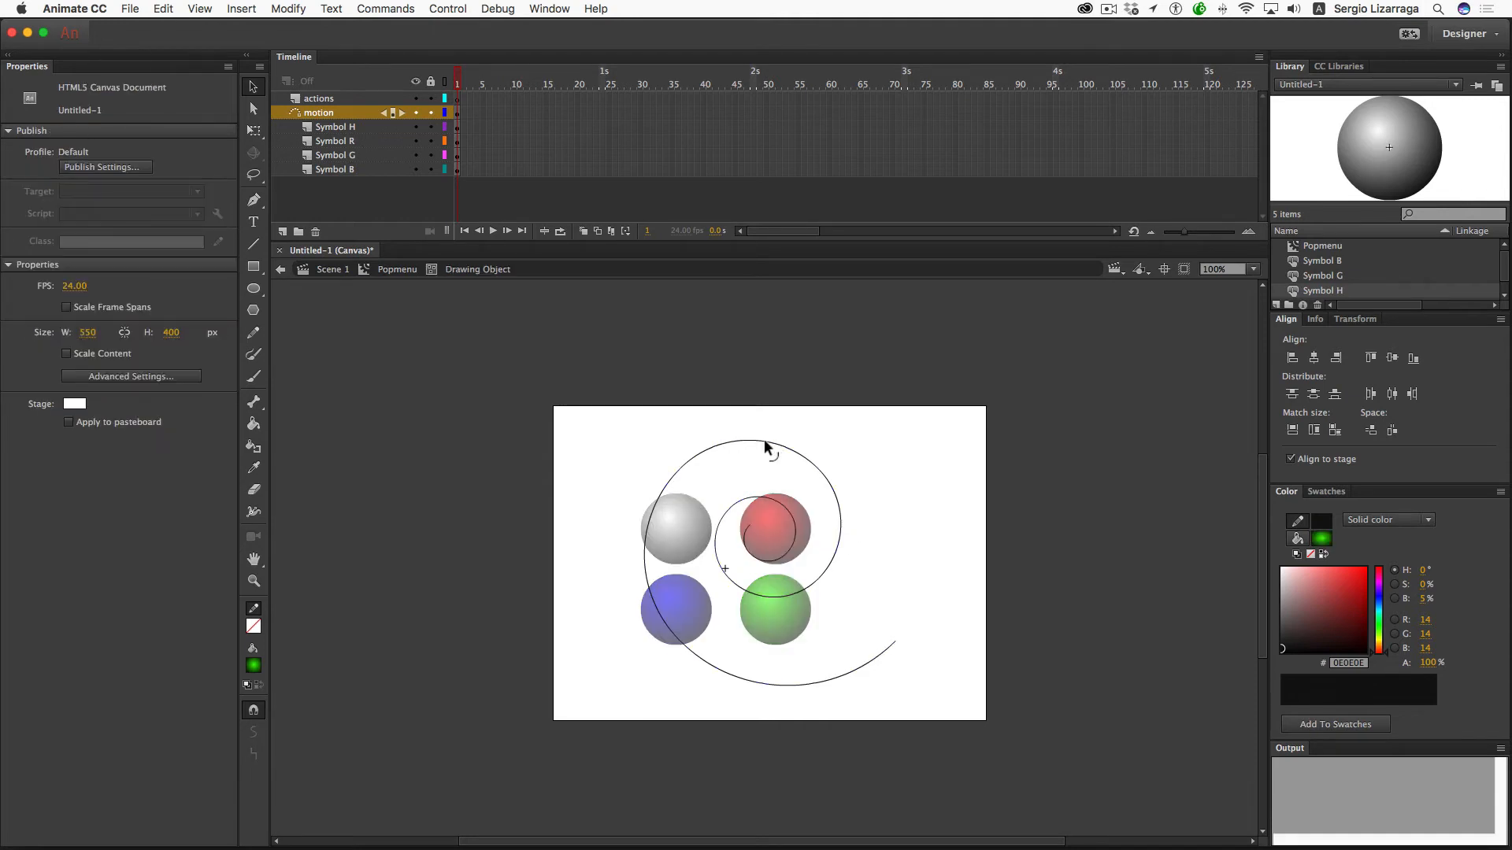
click(764, 443)
drag(765, 442, 694, 433)
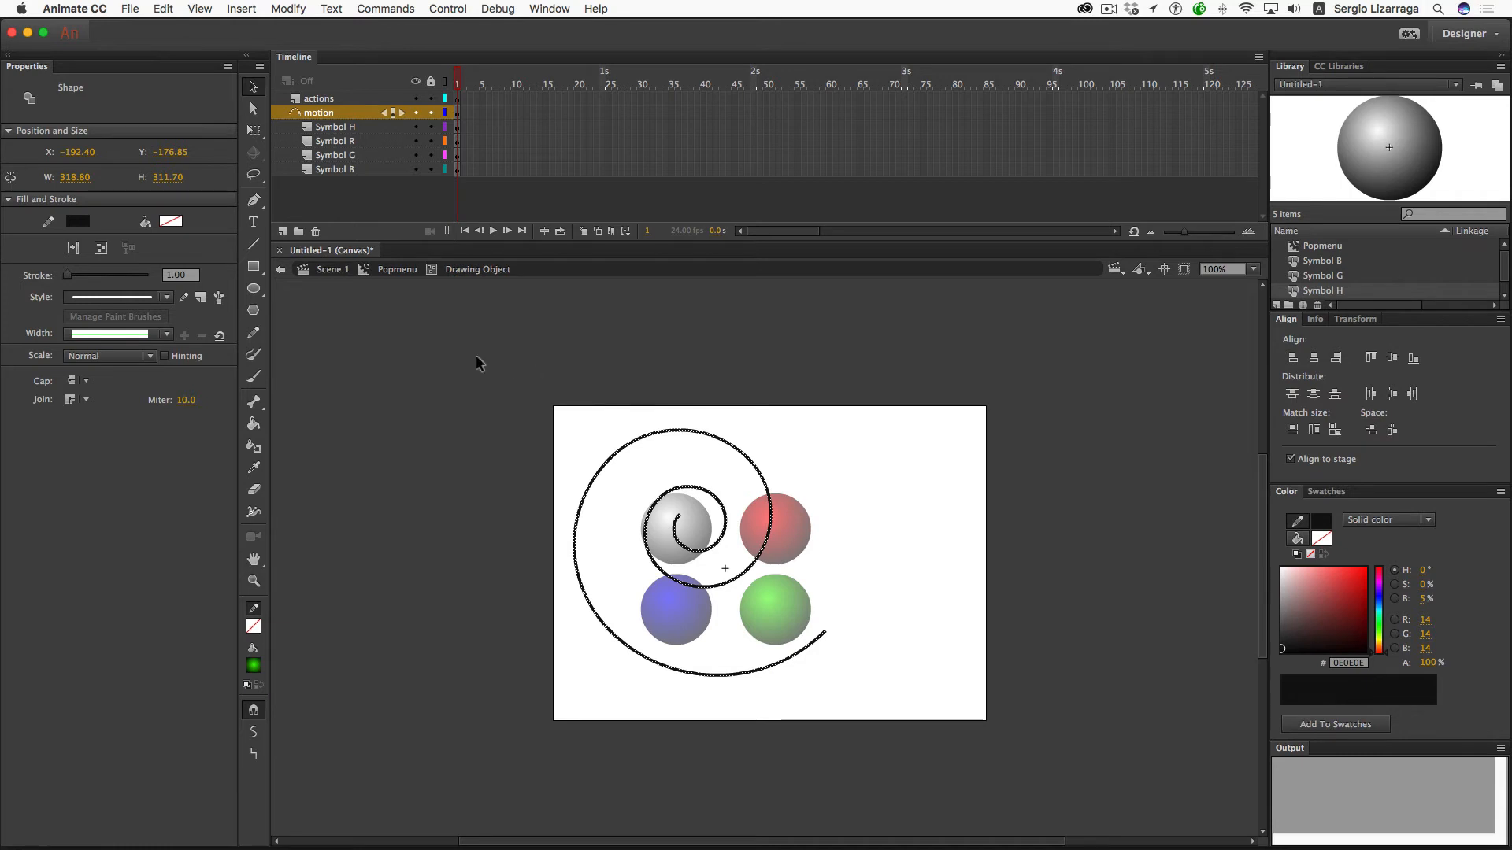
click(386, 270)
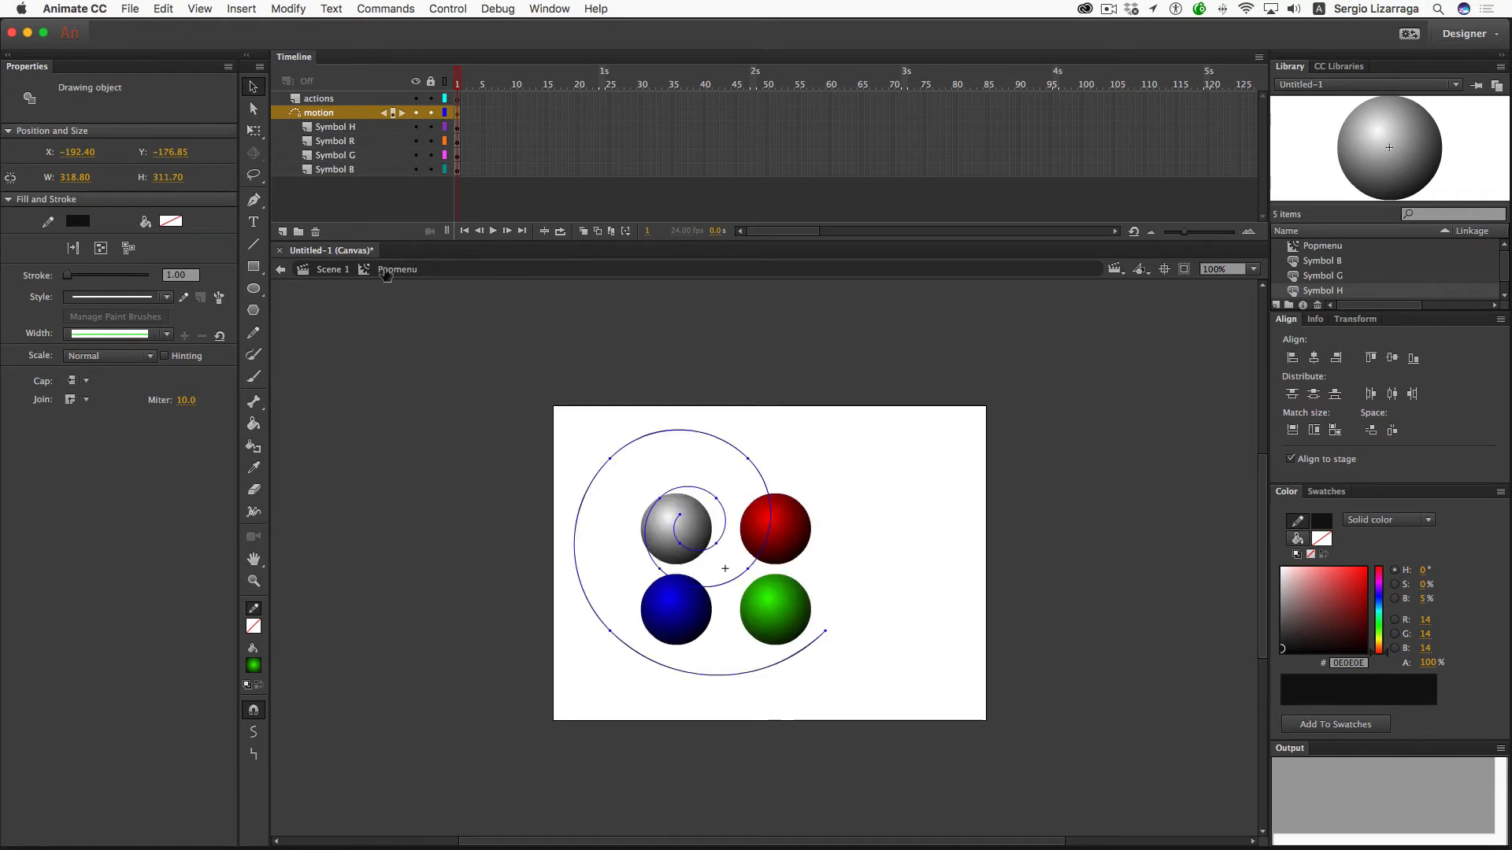
click(471, 474)
Step: Try spacing the blue, green, red and gray spheres along the spiral with their centers snapped to the path
drag(679, 622, 694, 677)
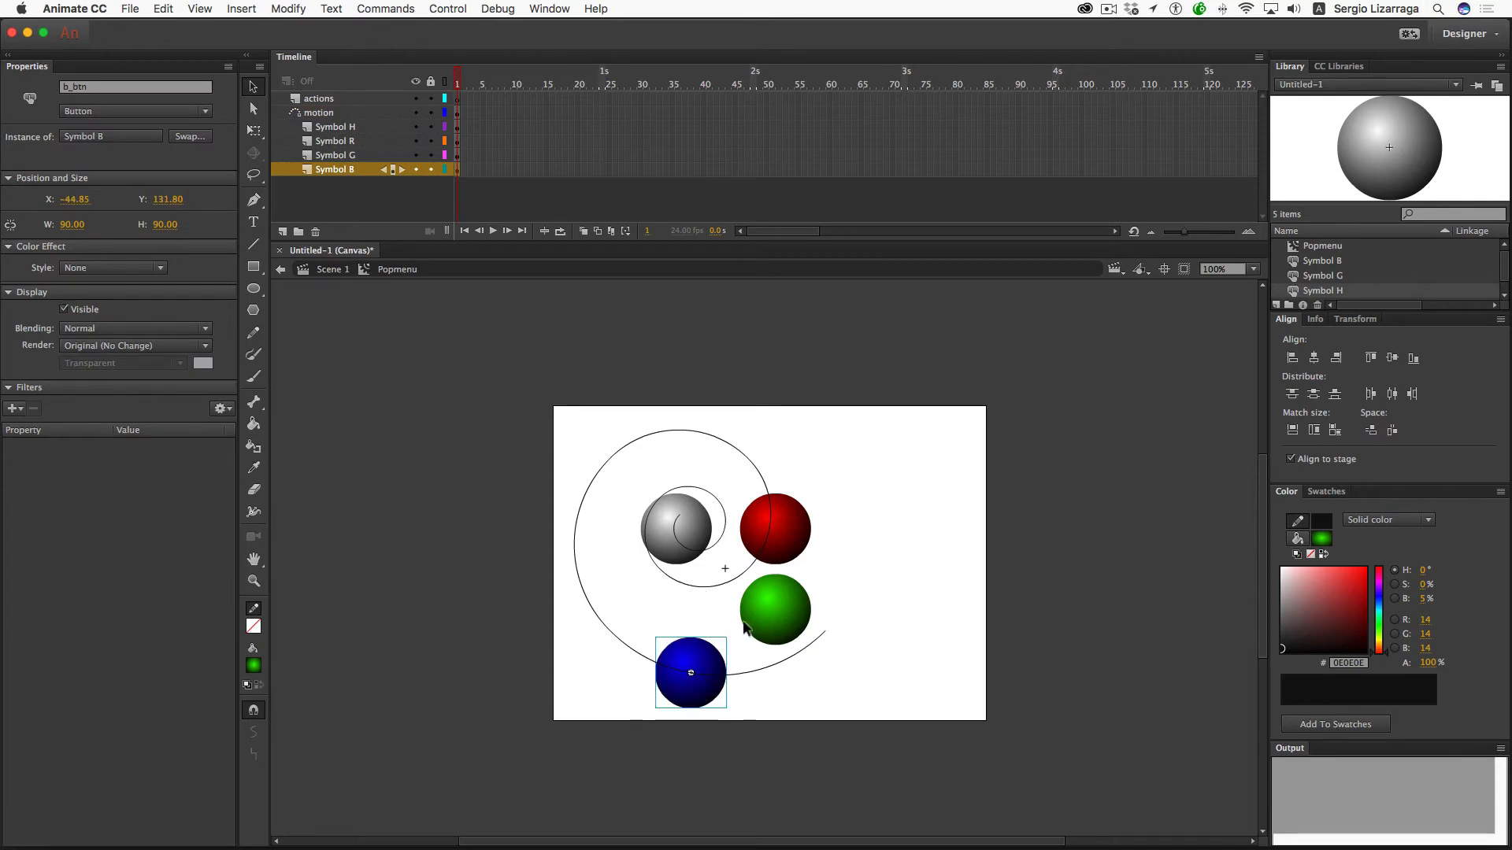
drag(769, 618, 612, 616)
drag(783, 526, 768, 570)
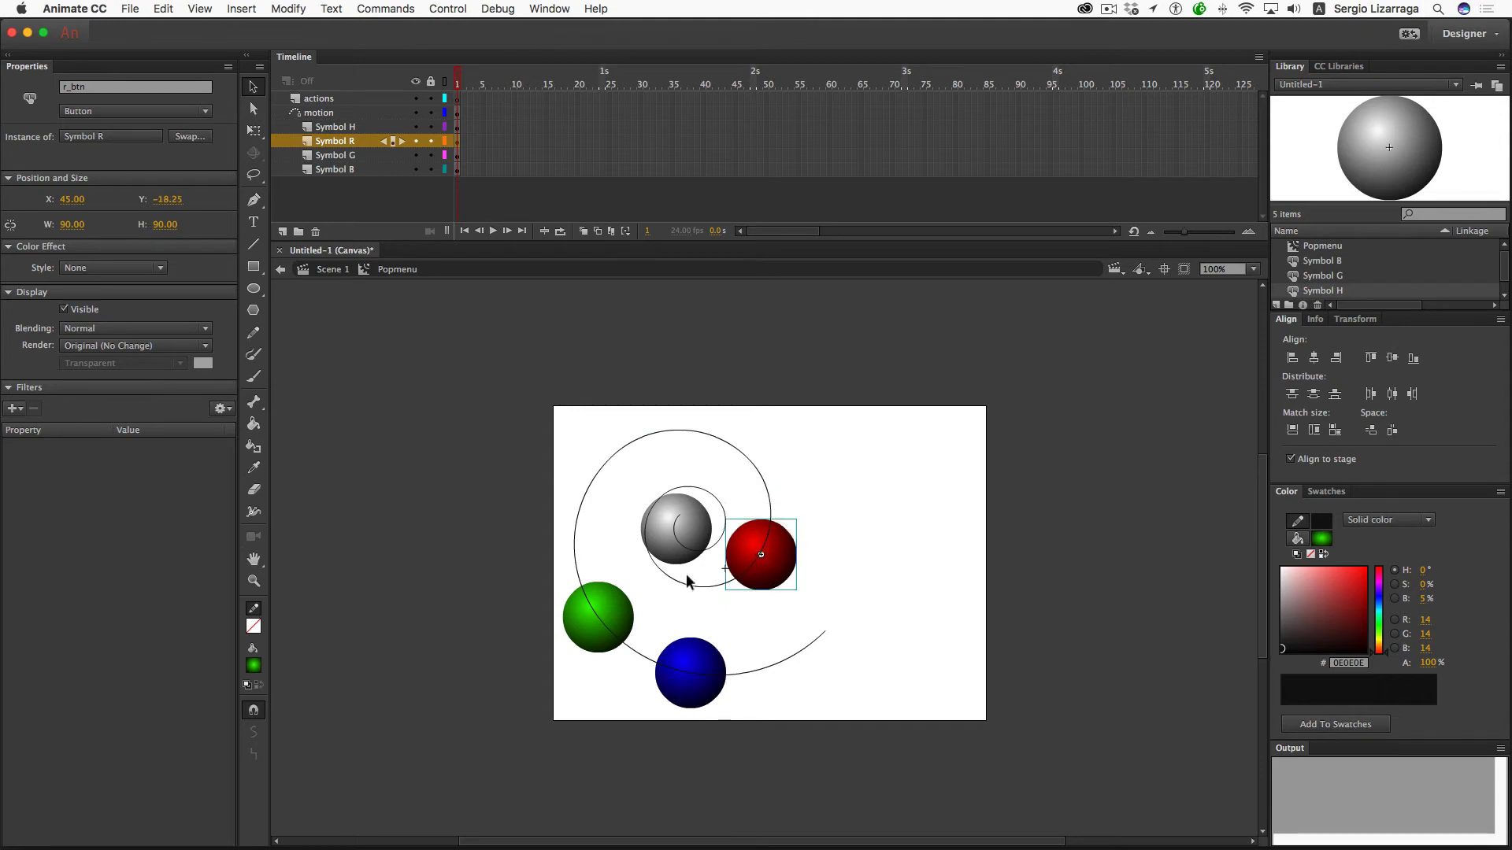
drag(612, 617, 774, 461)
drag(704, 668, 690, 422)
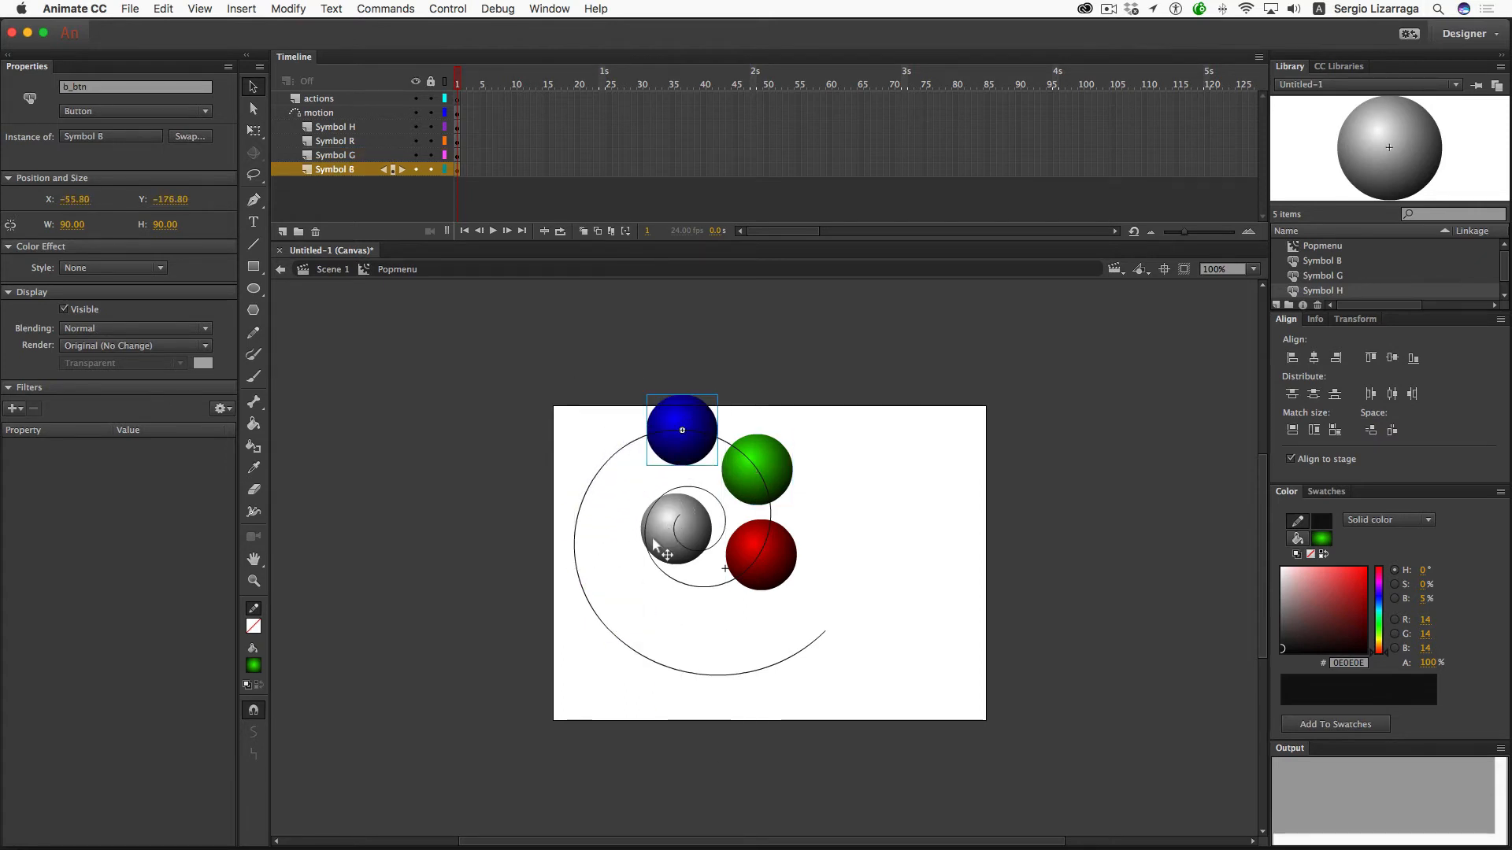
mouse_move(677, 530)
mouse_down()
mouse_move(653, 559)
mouse_move(669, 505)
mouse_move(641, 510)
mouse_move(669, 543)
mouse_up()
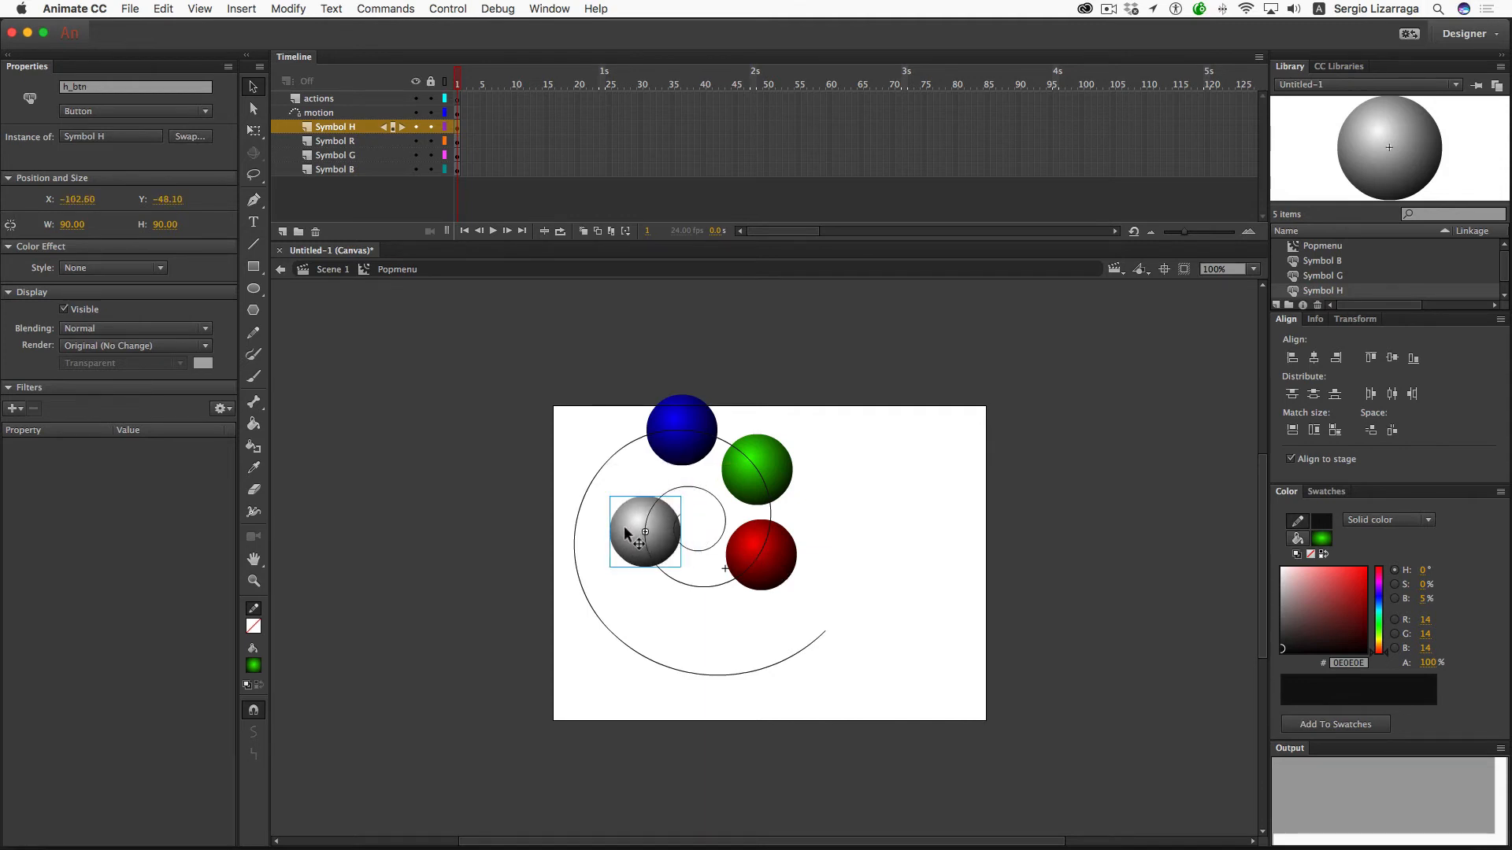
Step: Arrange the spheres closer together on the spiral: gray near X -99.6, Y -67.4, then red, green near X 55.3 and blue near X 21.3
drag(778, 562, 719, 588)
drag(768, 466, 785, 531)
drag(697, 426, 745, 447)
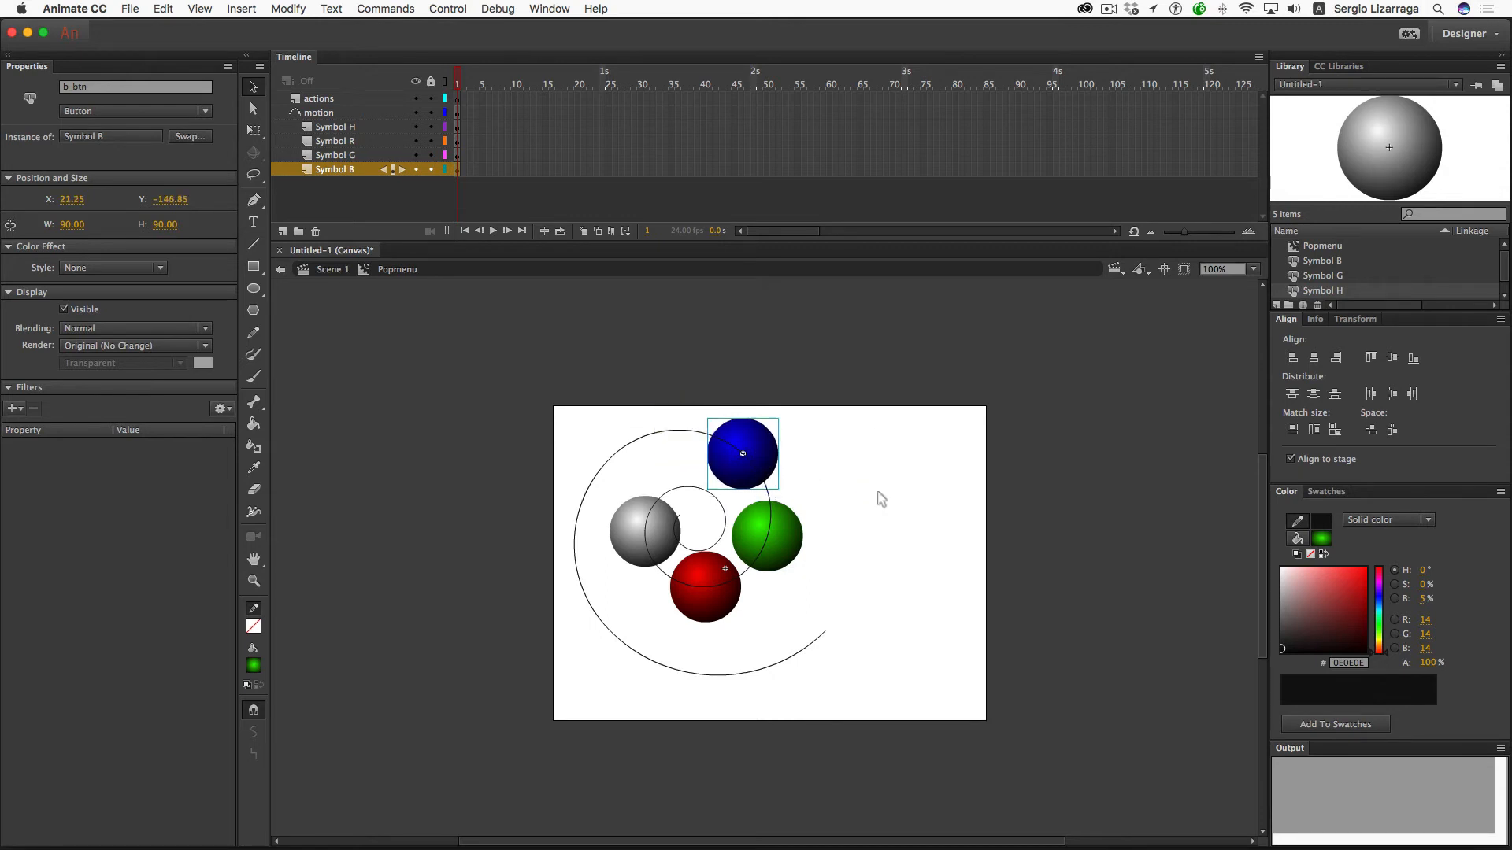
click(879, 498)
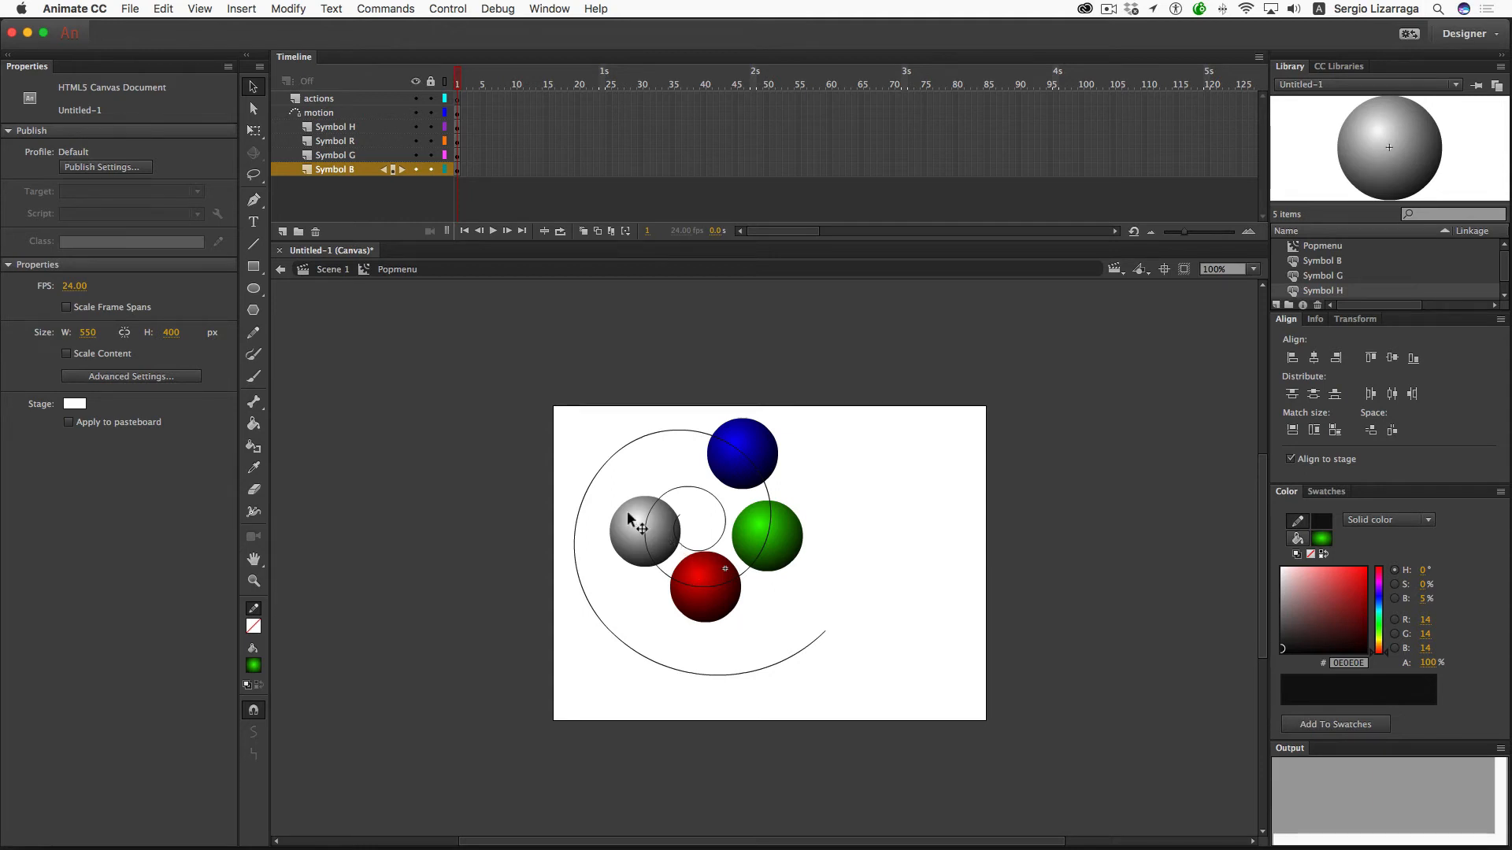
drag(630, 521, 632, 505)
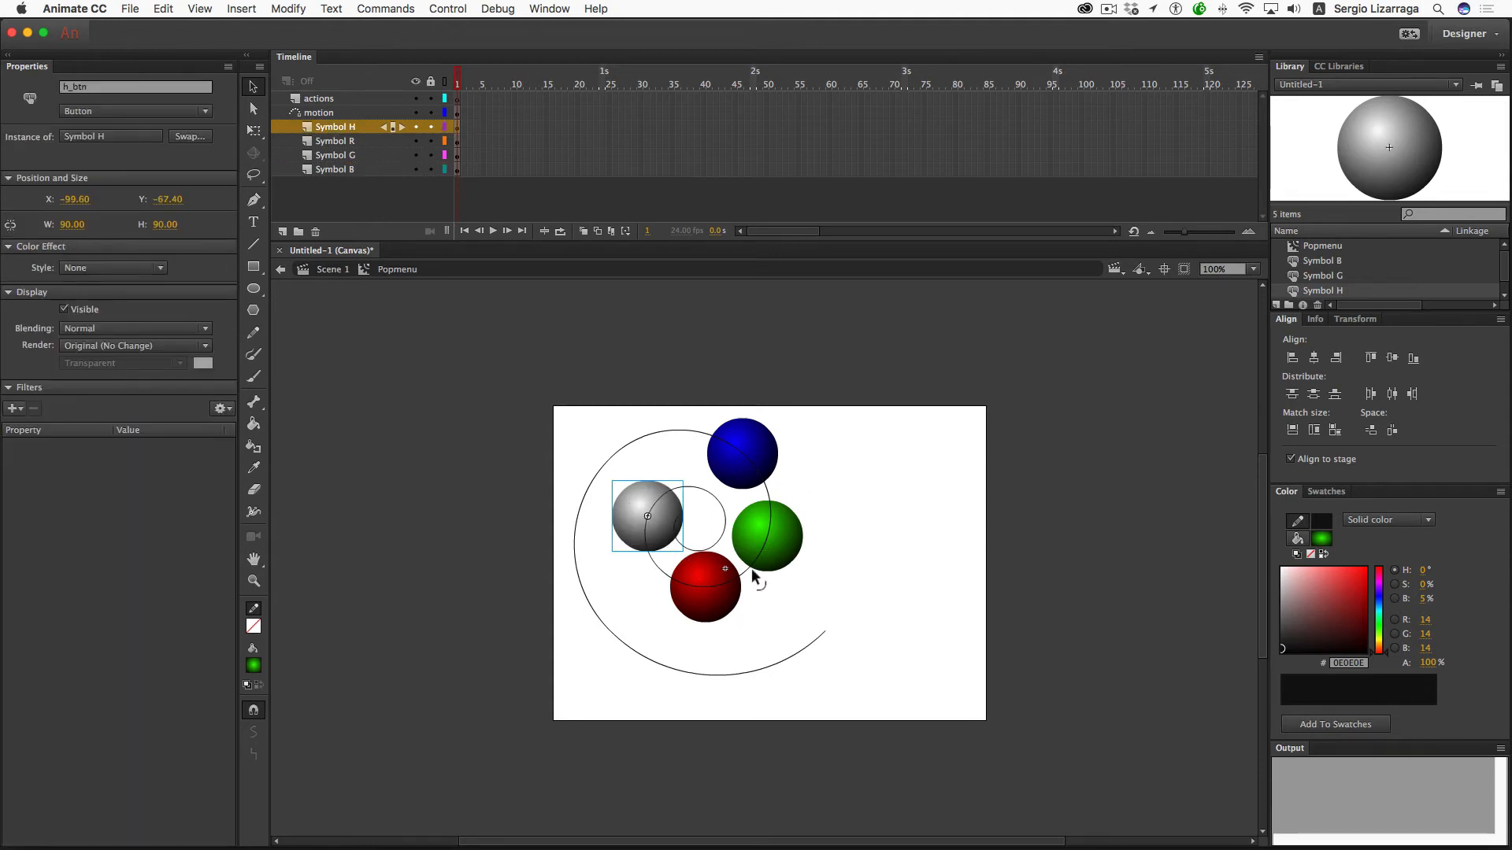
drag(781, 542, 785, 538)
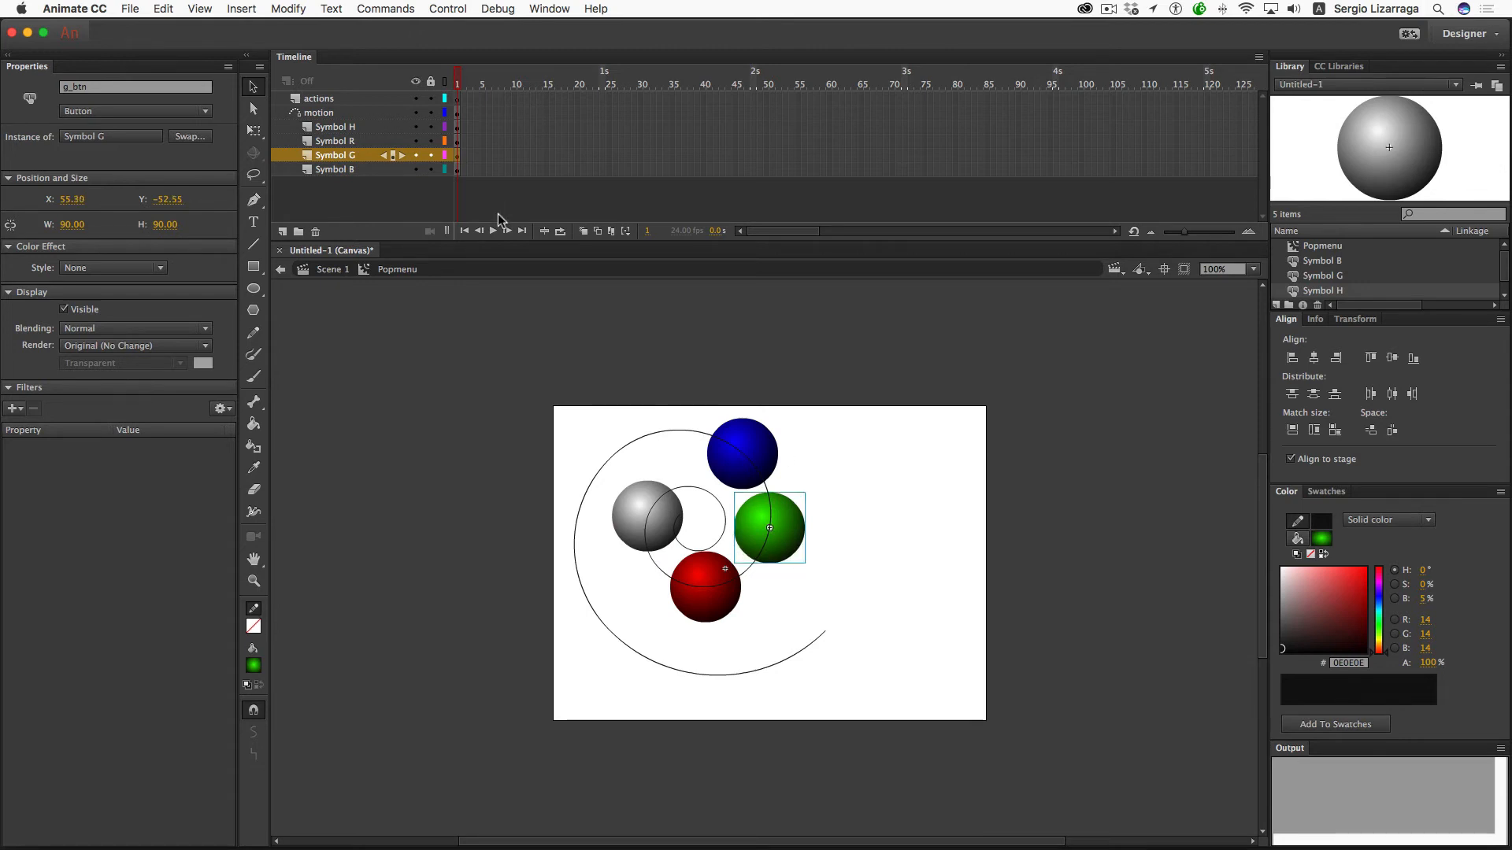
Step: Create classic tweens from frame 1 on all four Symbol layers
click(457, 126)
drag(455, 126, 456, 203)
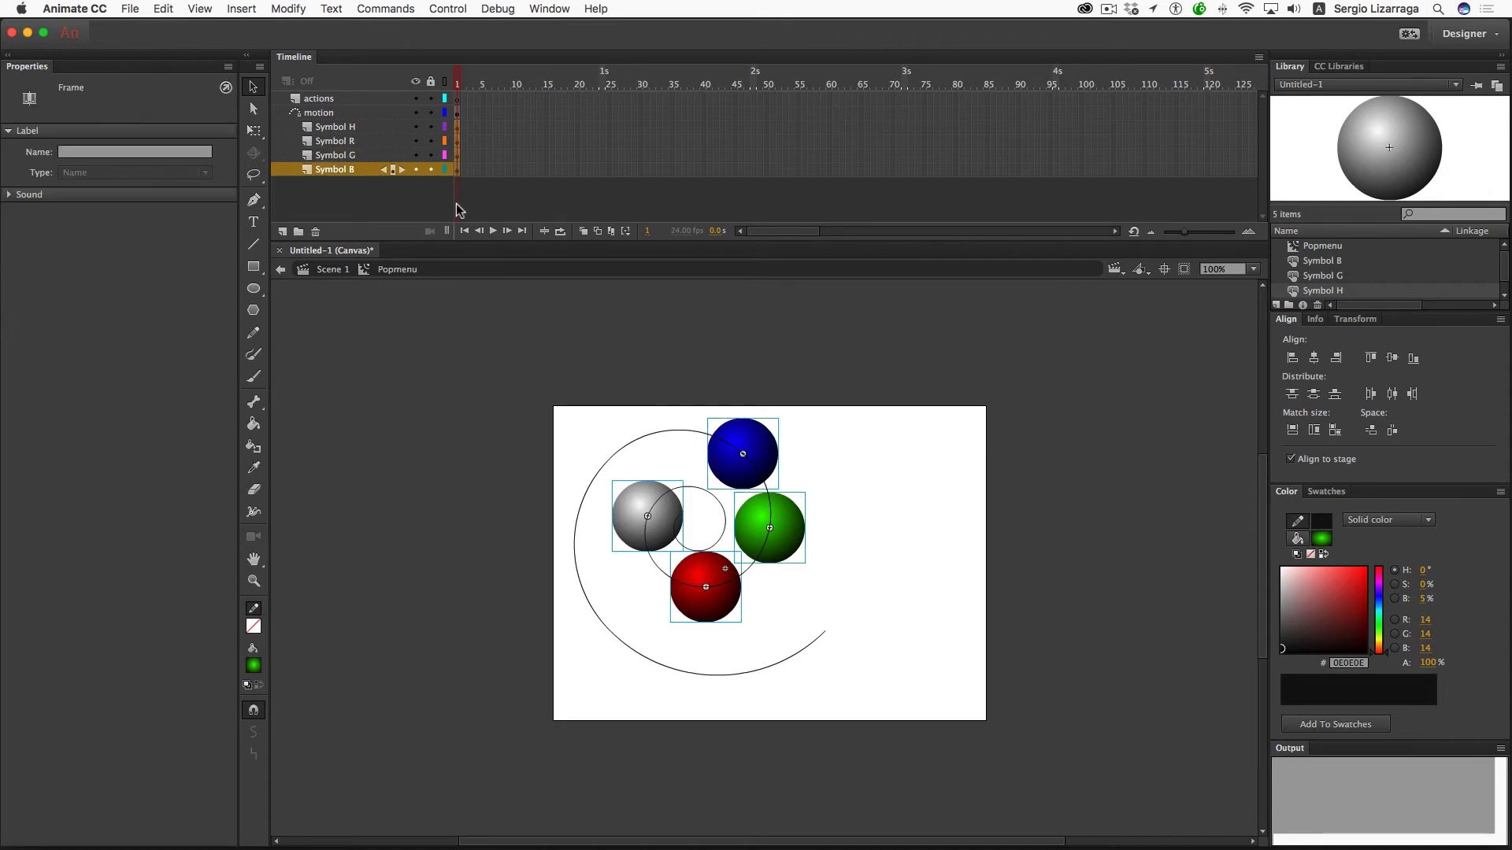
click(241, 9)
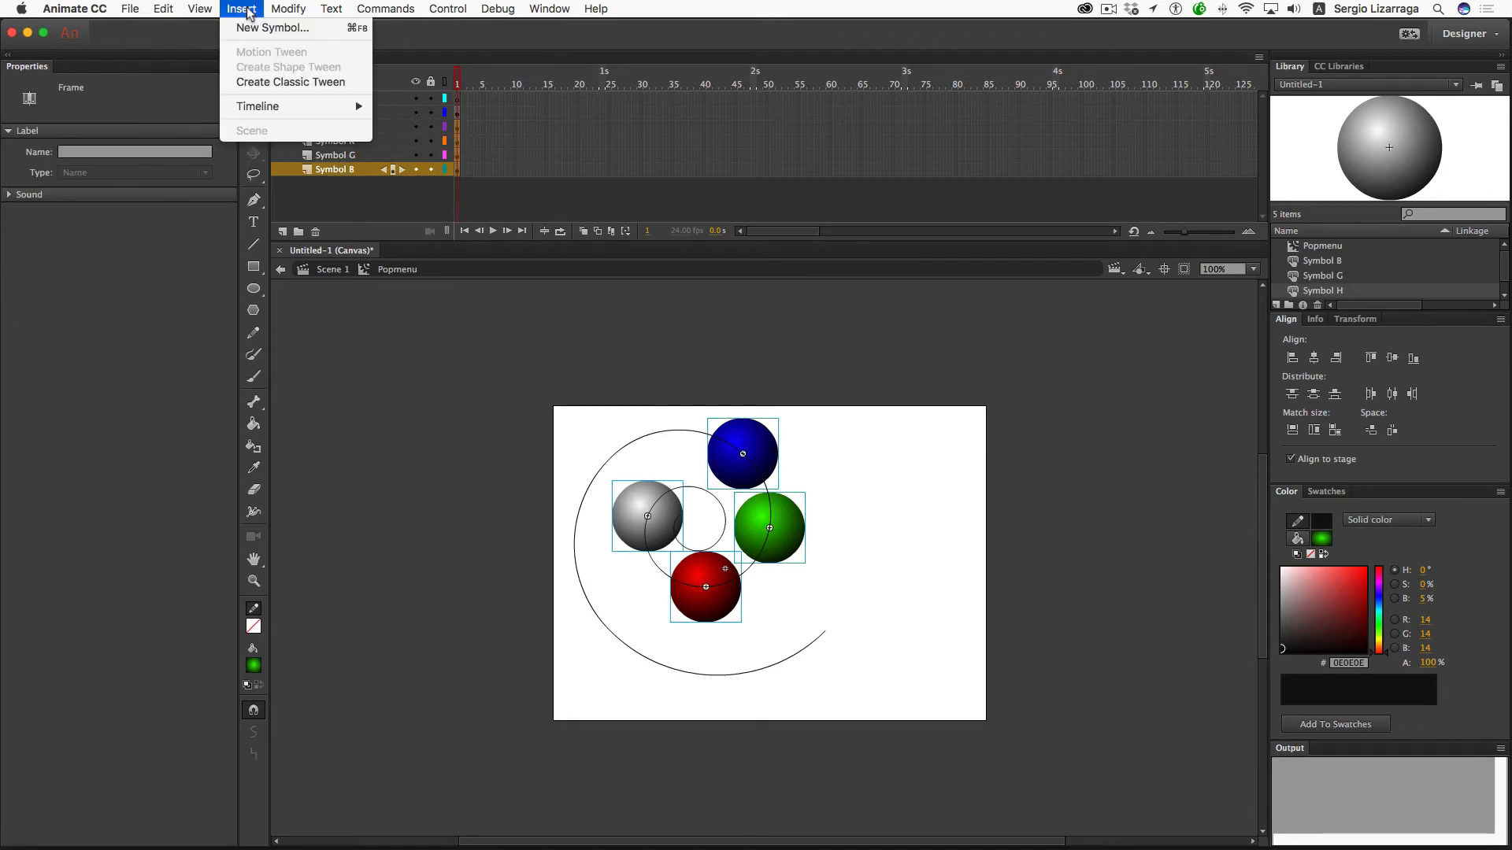
click(267, 89)
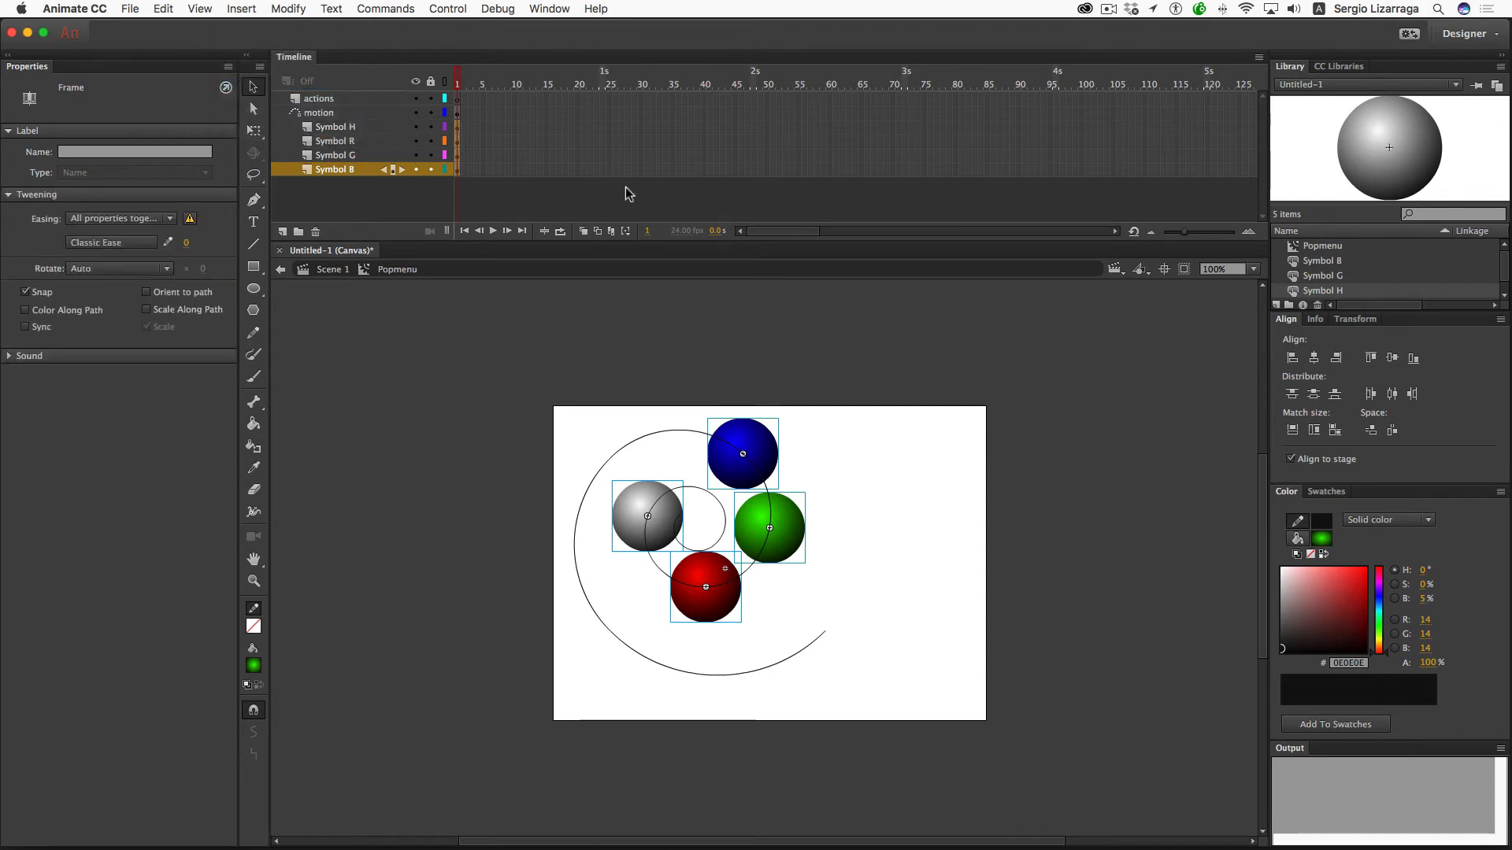
Step: Insert keyframes at frame 31 on the motion and Symbol layers, and clear the one on the motion layer
click(645, 116)
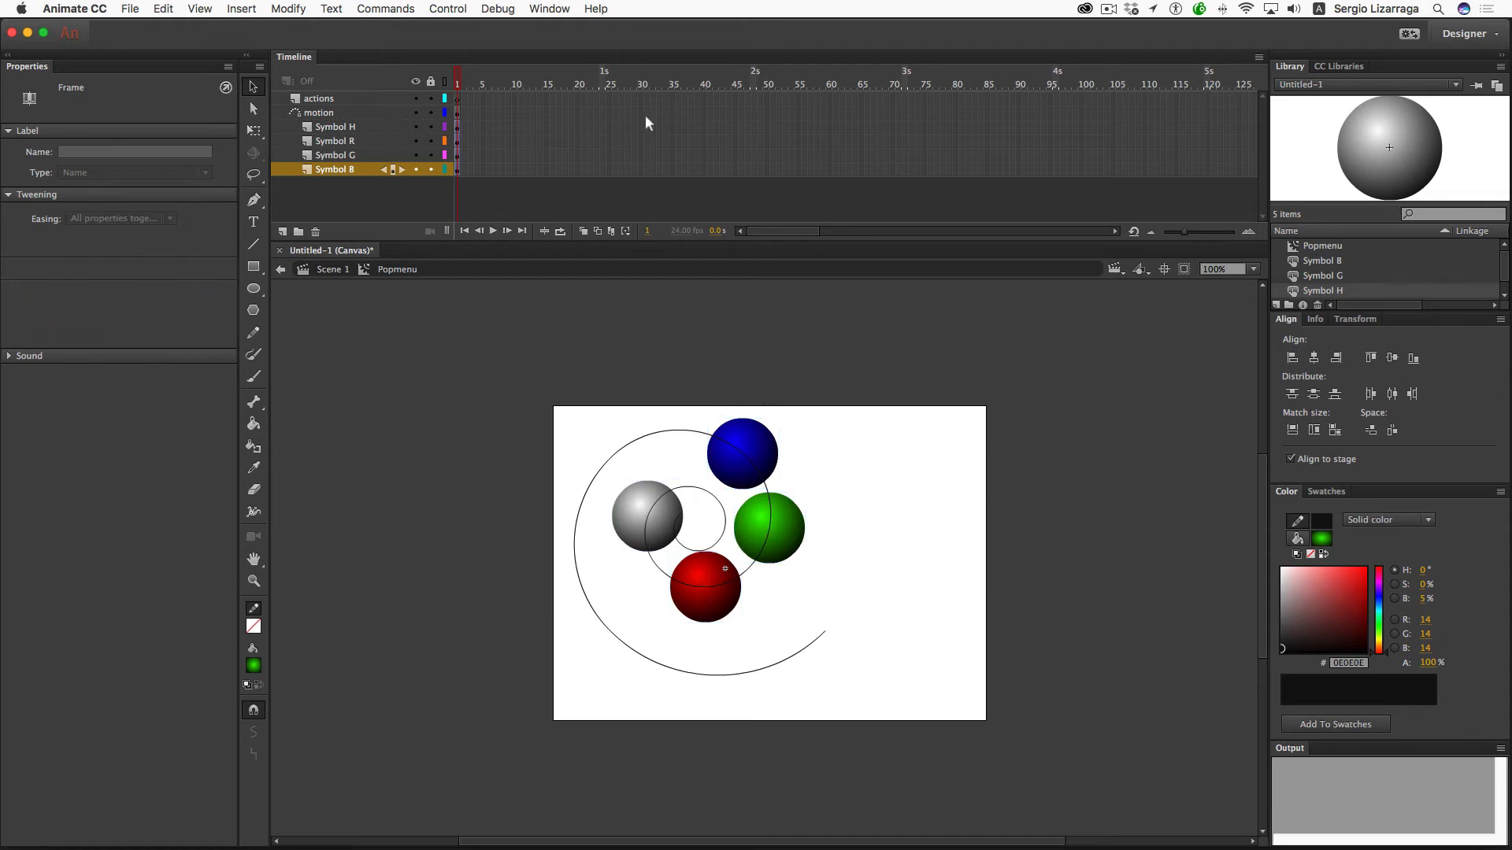
click(644, 176)
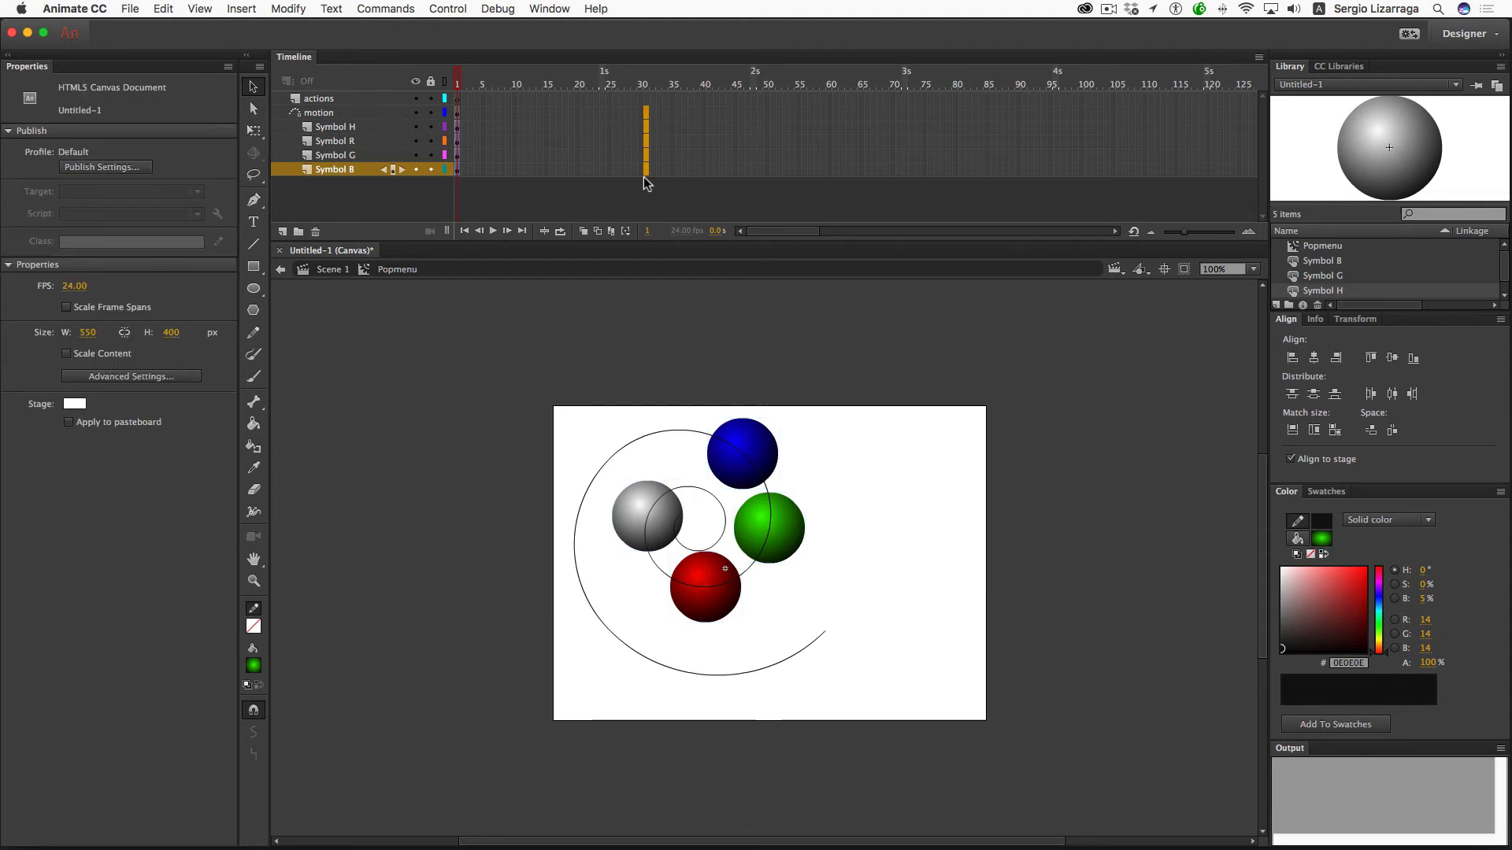
key(F6)
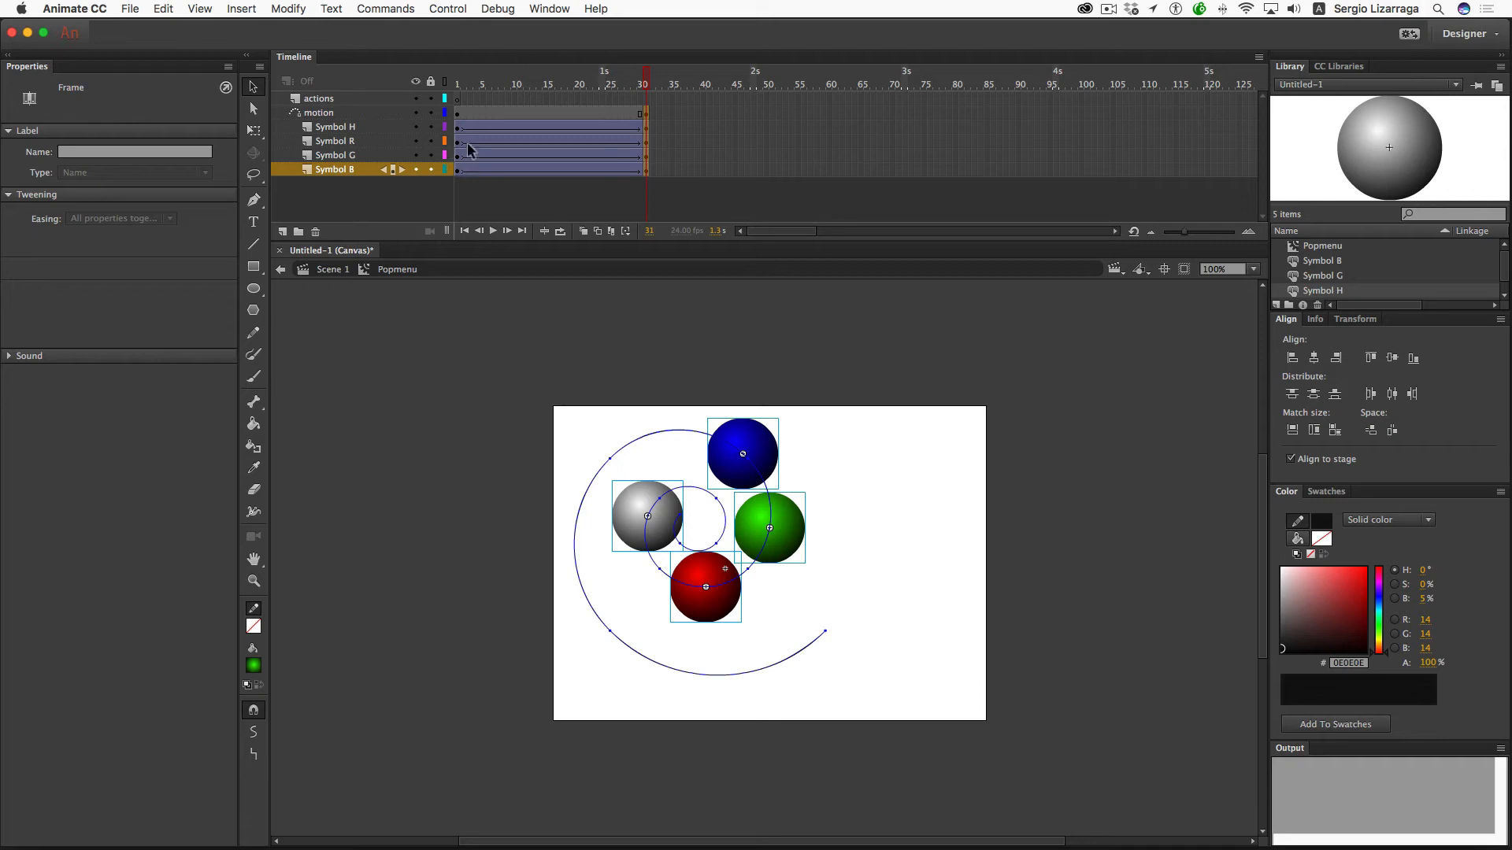
click(653, 111)
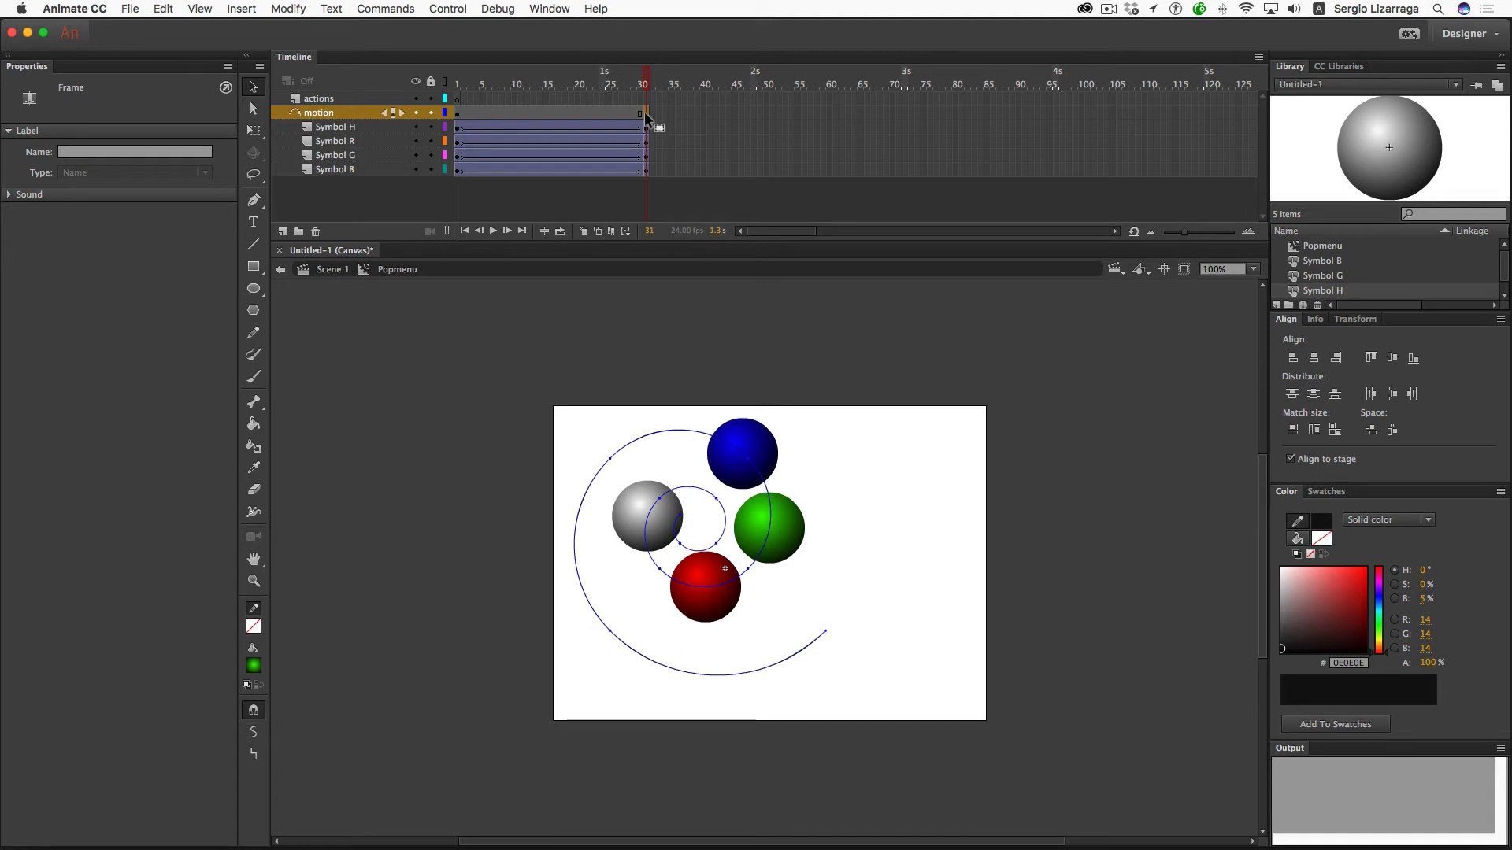
key(shift+F6)
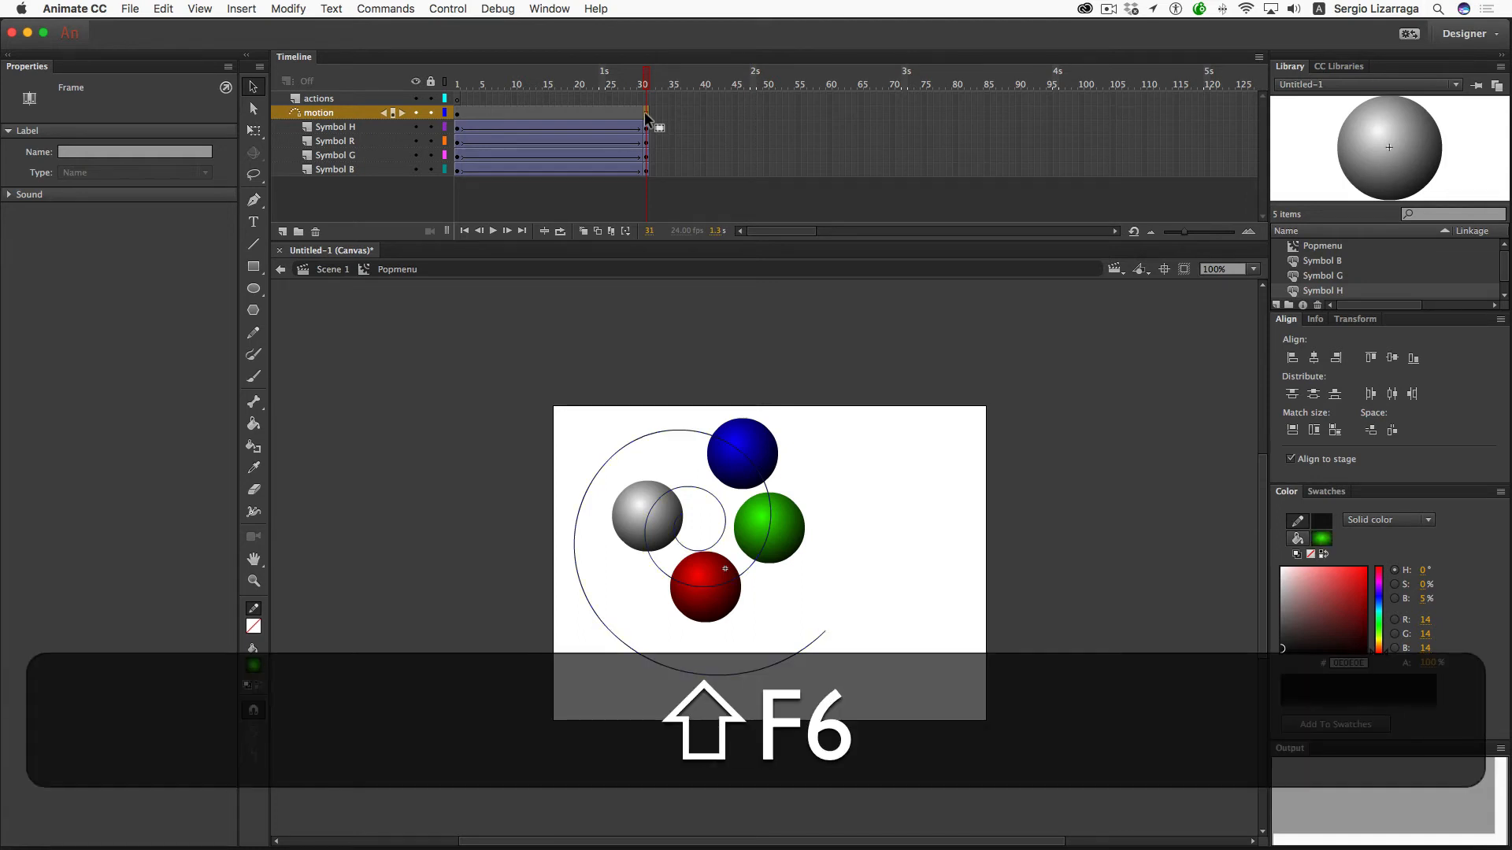
click(671, 125)
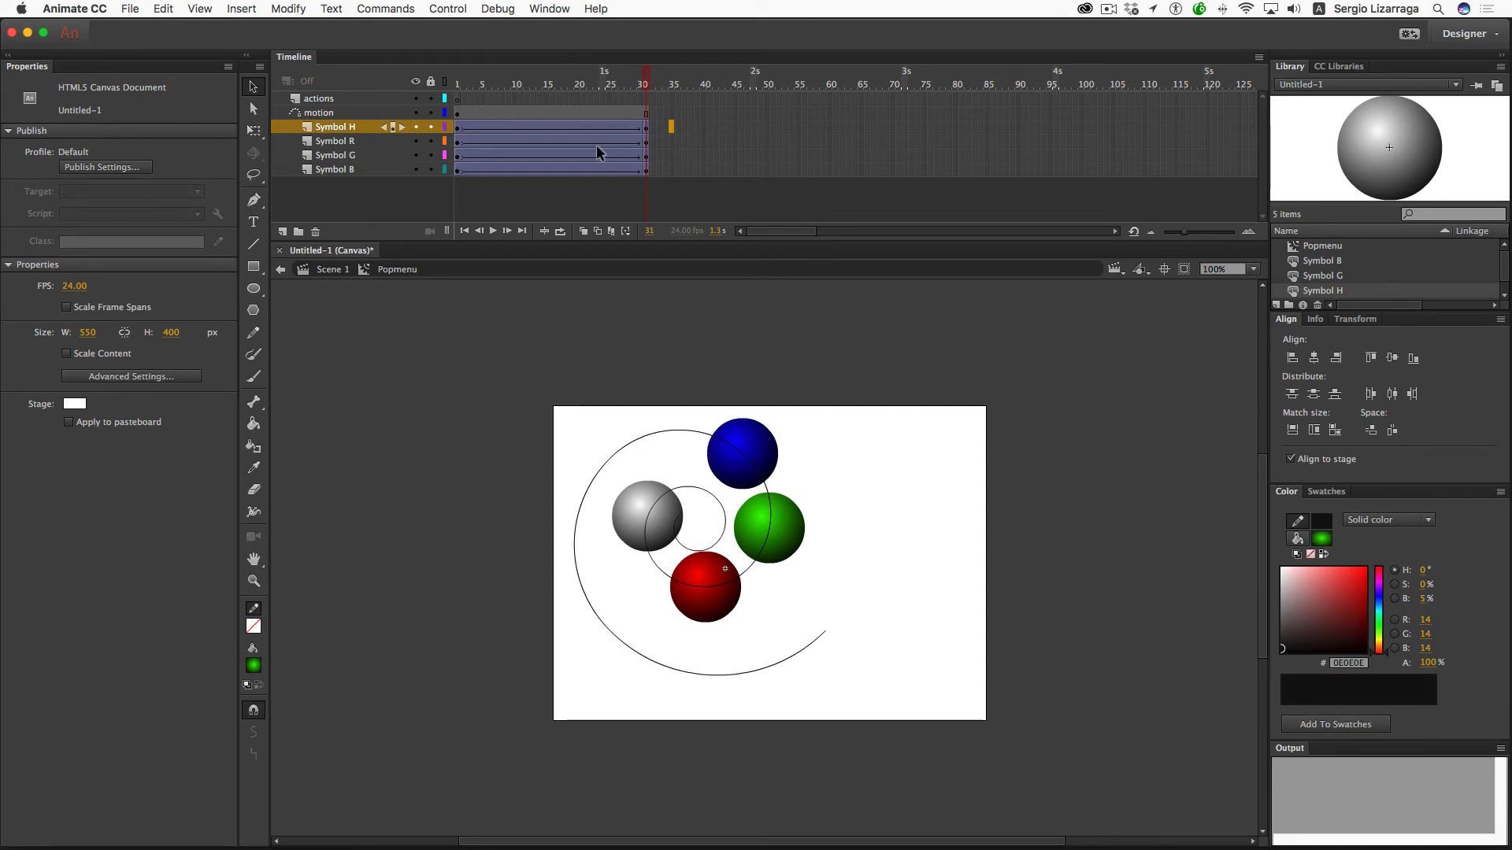
Step: At frame 1, stack the red, green and blue spheres on the gray sphere at X -99.6, Y -67.4
click(457, 128)
click(457, 169)
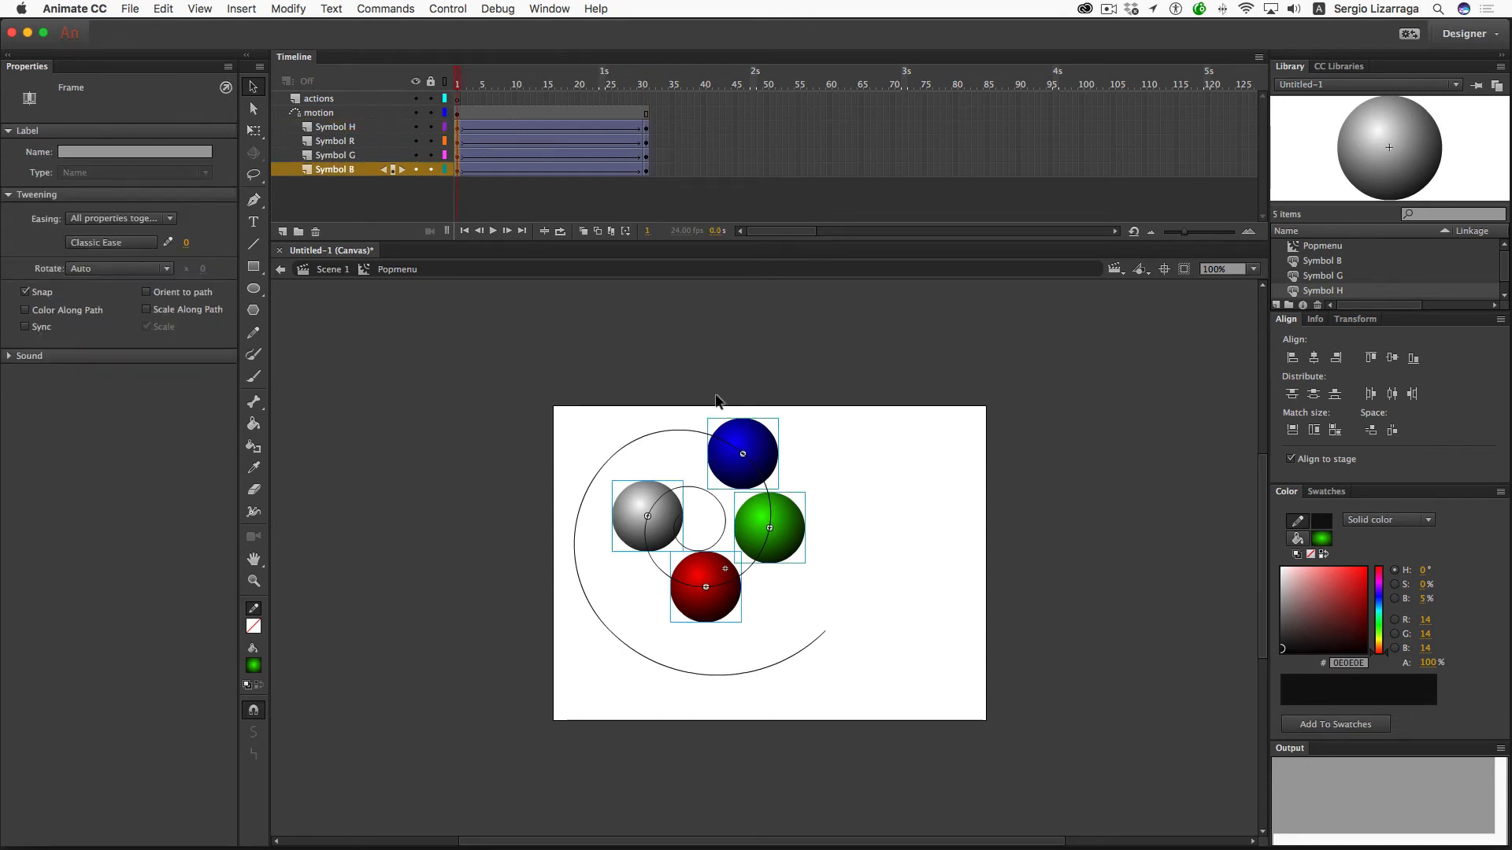
click(849, 449)
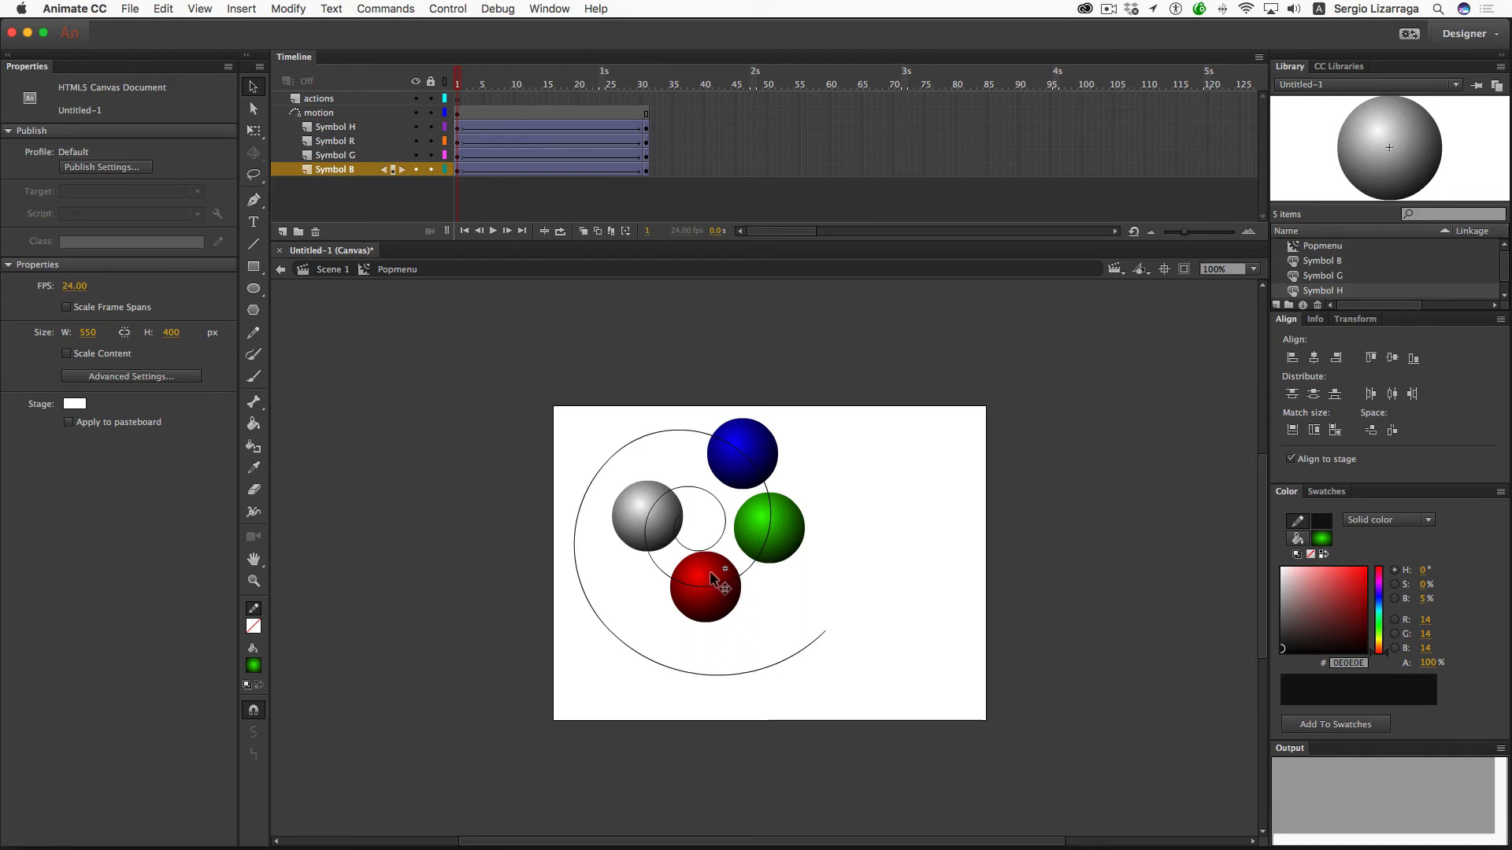
drag(710, 572, 652, 497)
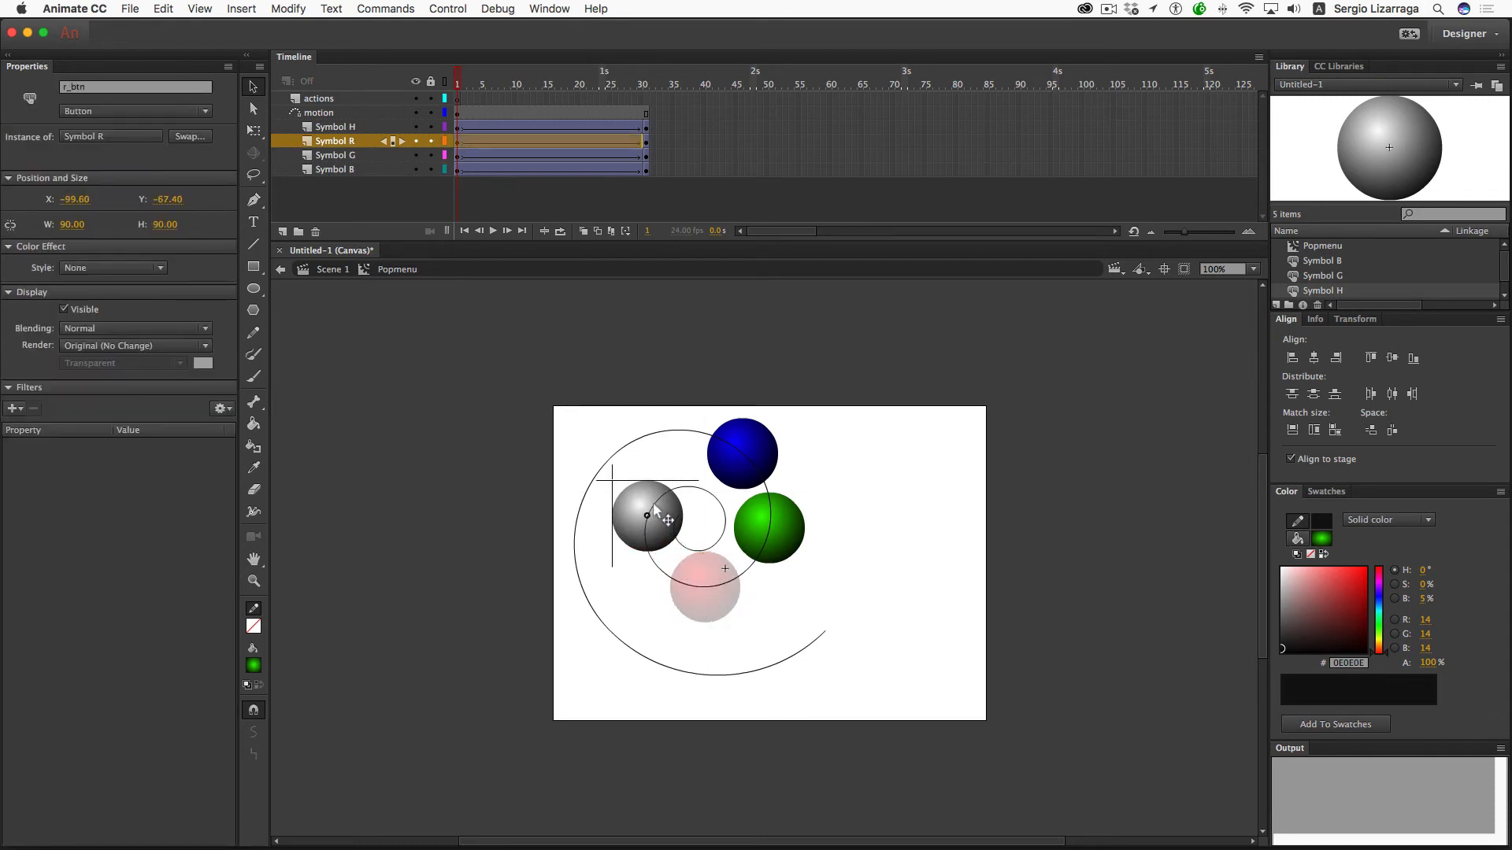
drag(778, 546, 659, 535)
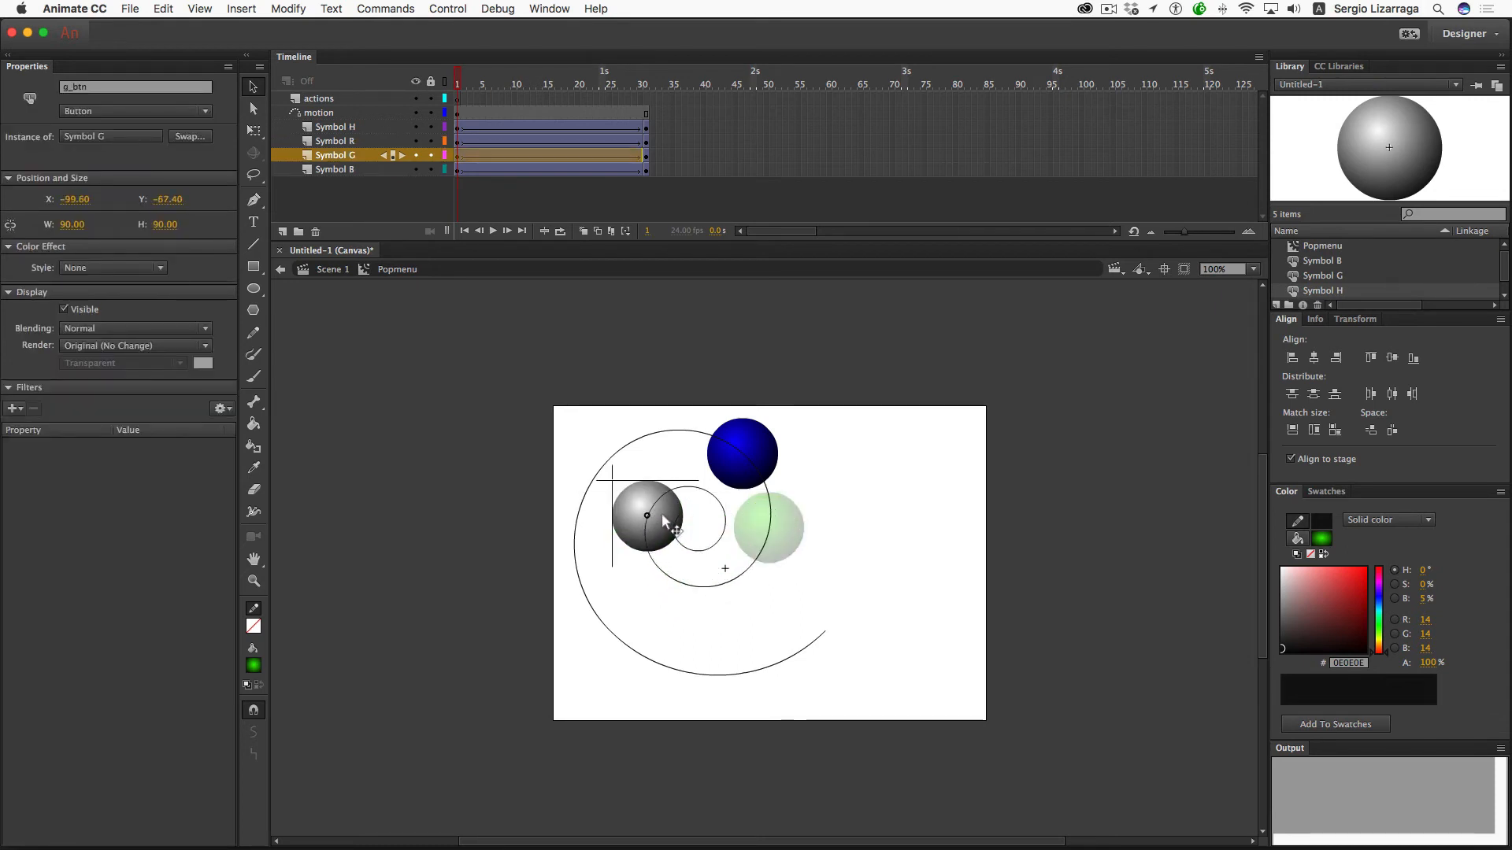
click(657, 532)
drag(743, 476, 647, 539)
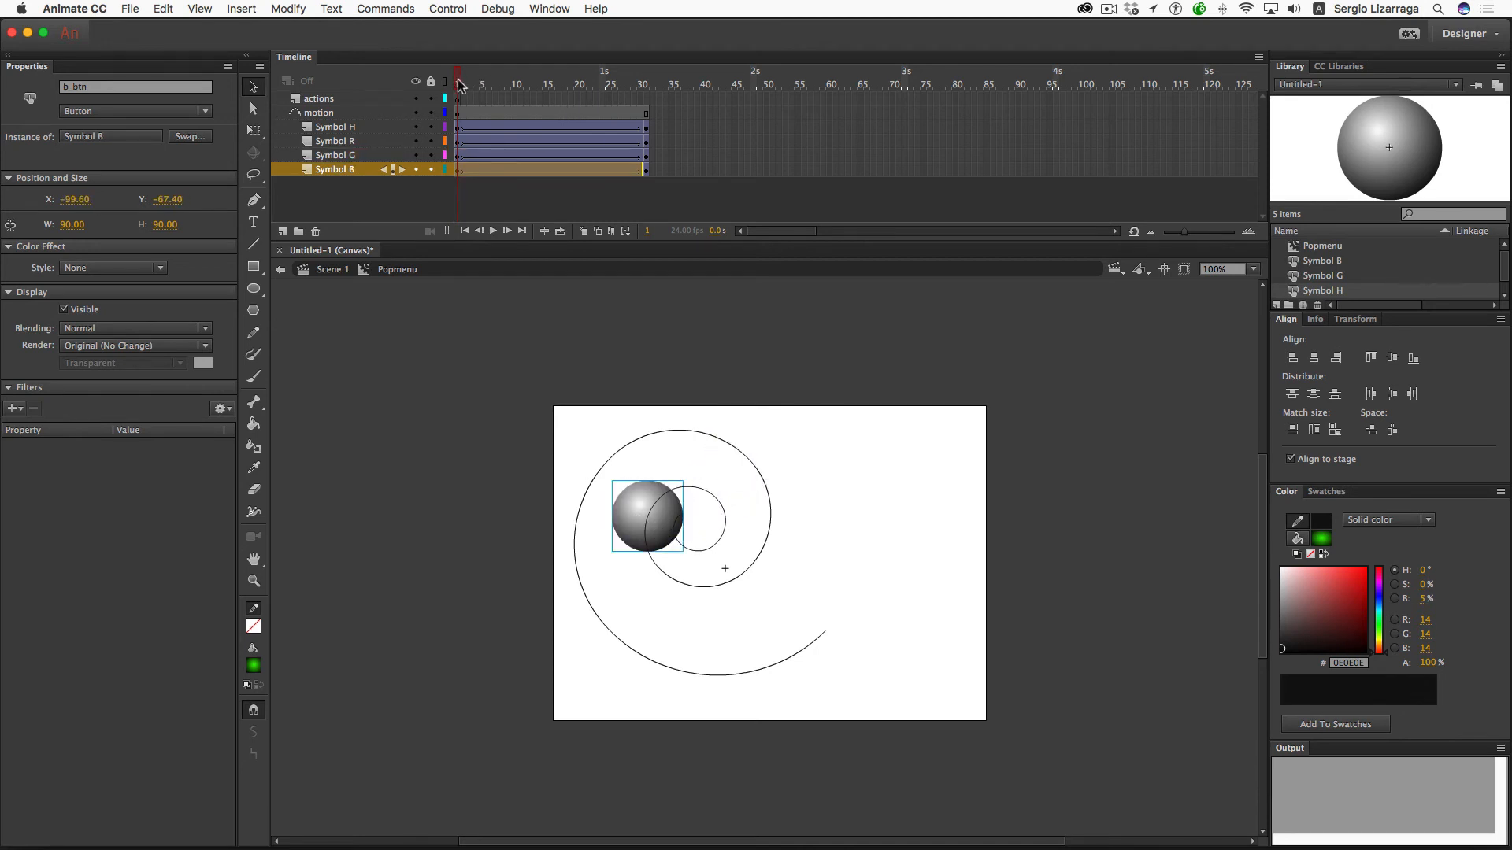
Step: At frame 31, fine-tune all four spheres' end positions along the spiral, with the red one near X -12.55, Y 21.6, and scrub the animation
drag(463, 85, 652, 63)
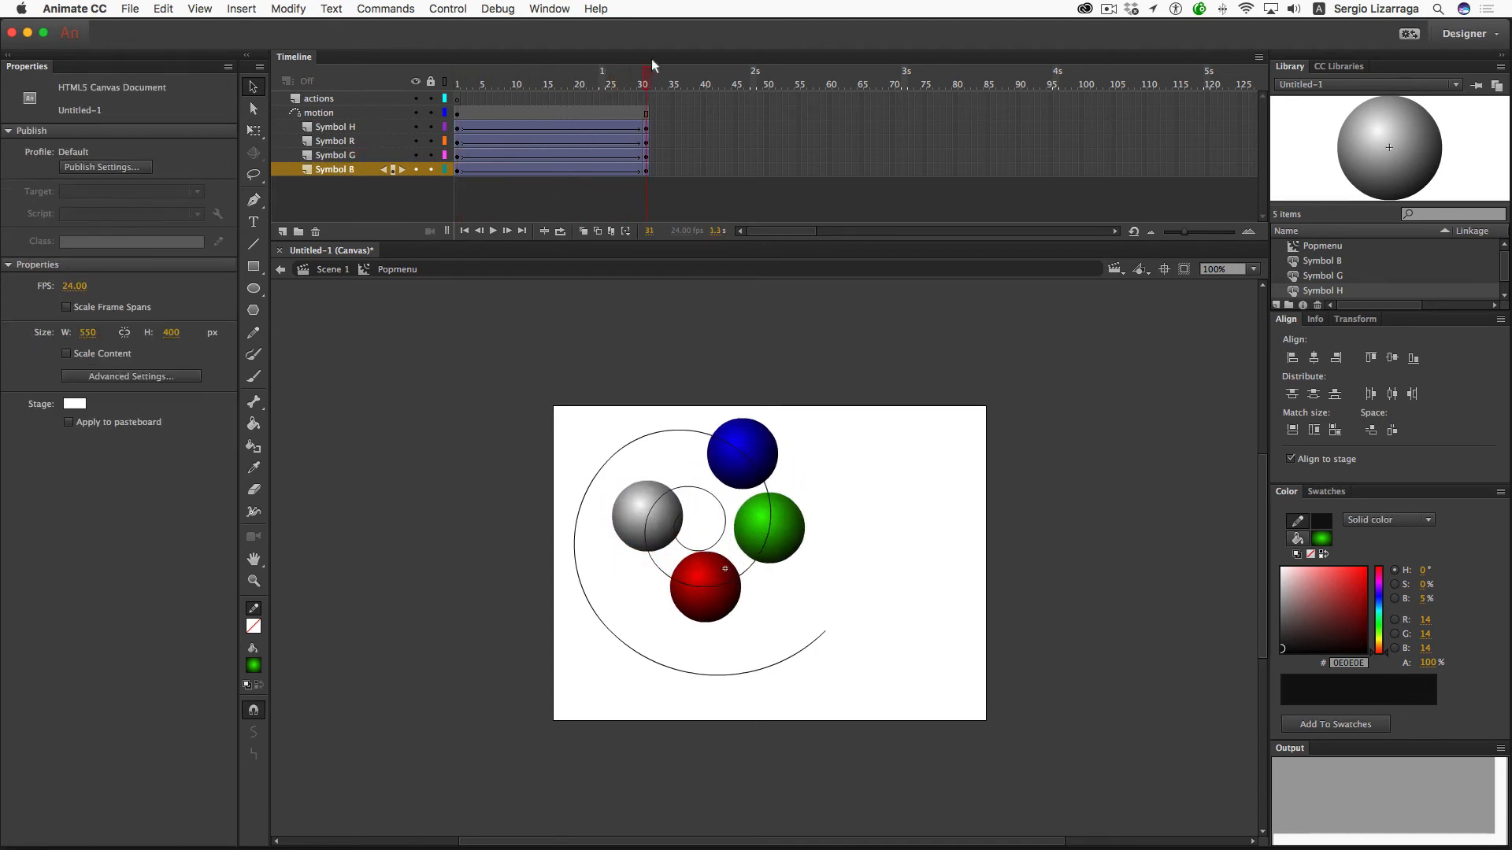
click(758, 439)
drag(757, 436, 749, 433)
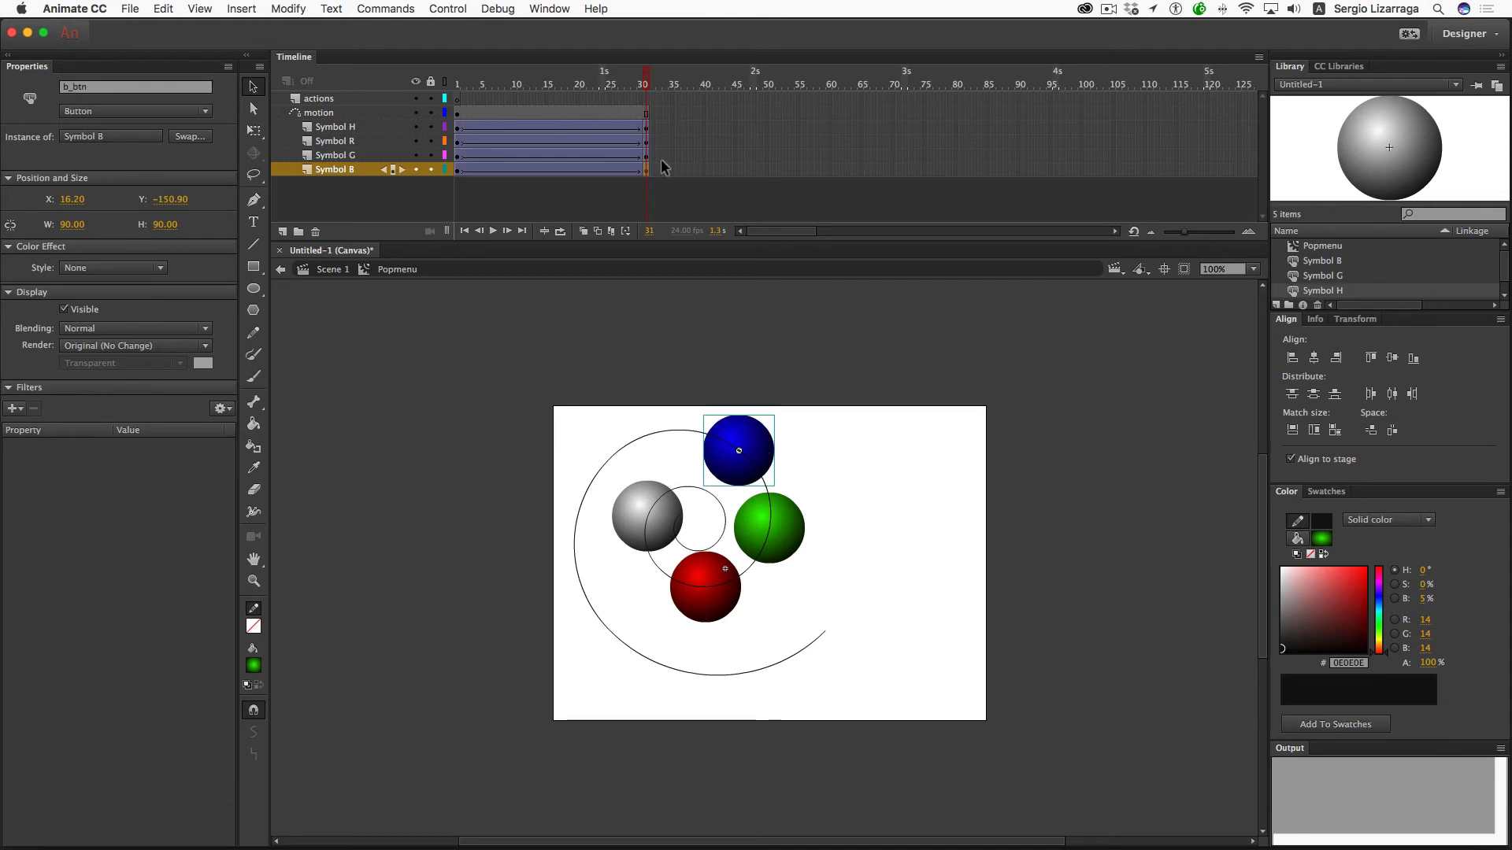
drag(645, 79, 690, 47)
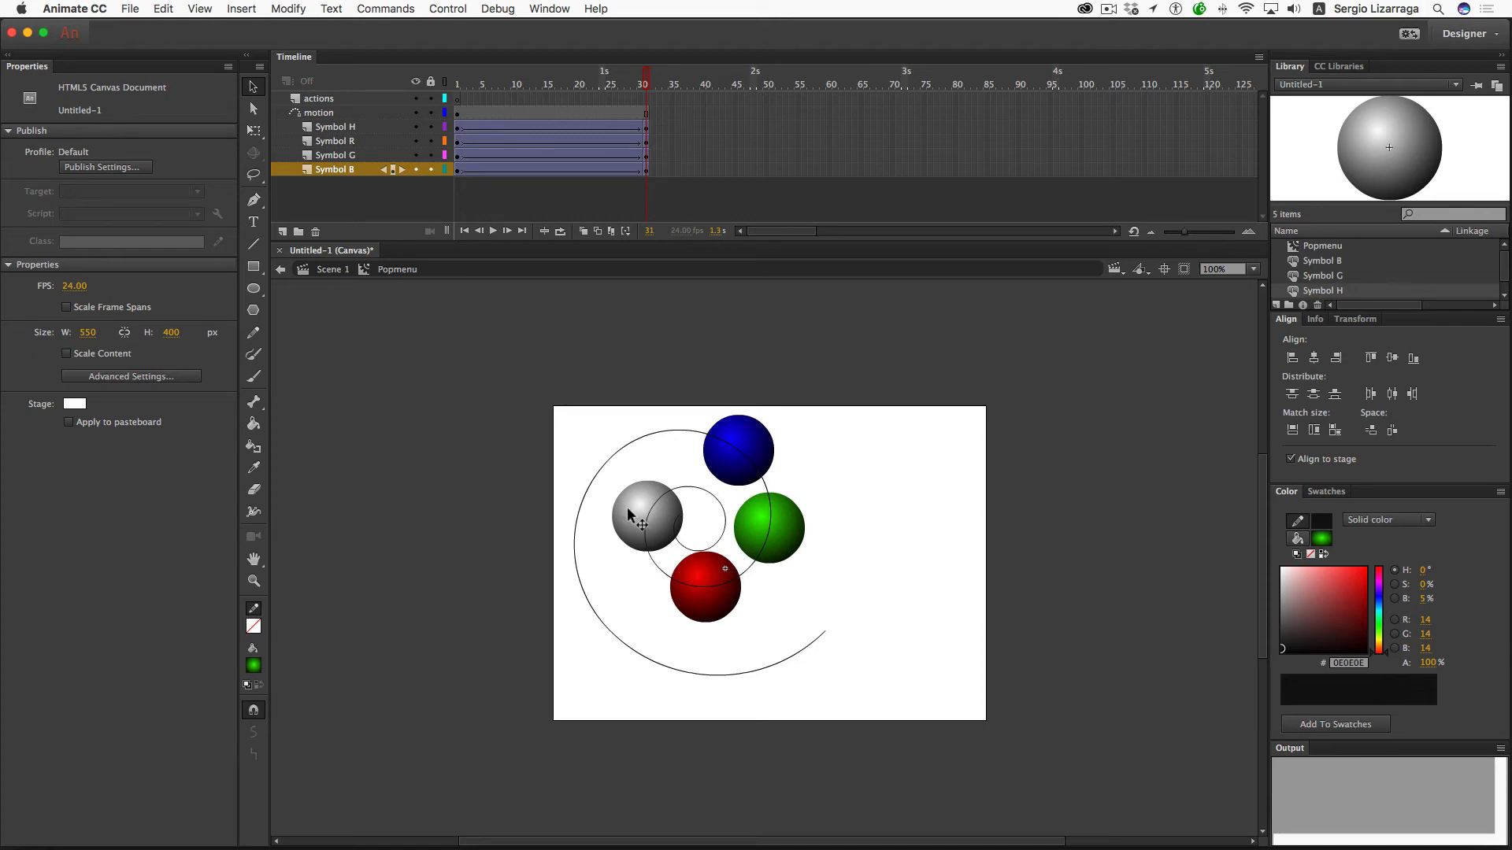
drag(627, 509, 630, 539)
drag(705, 573, 715, 571)
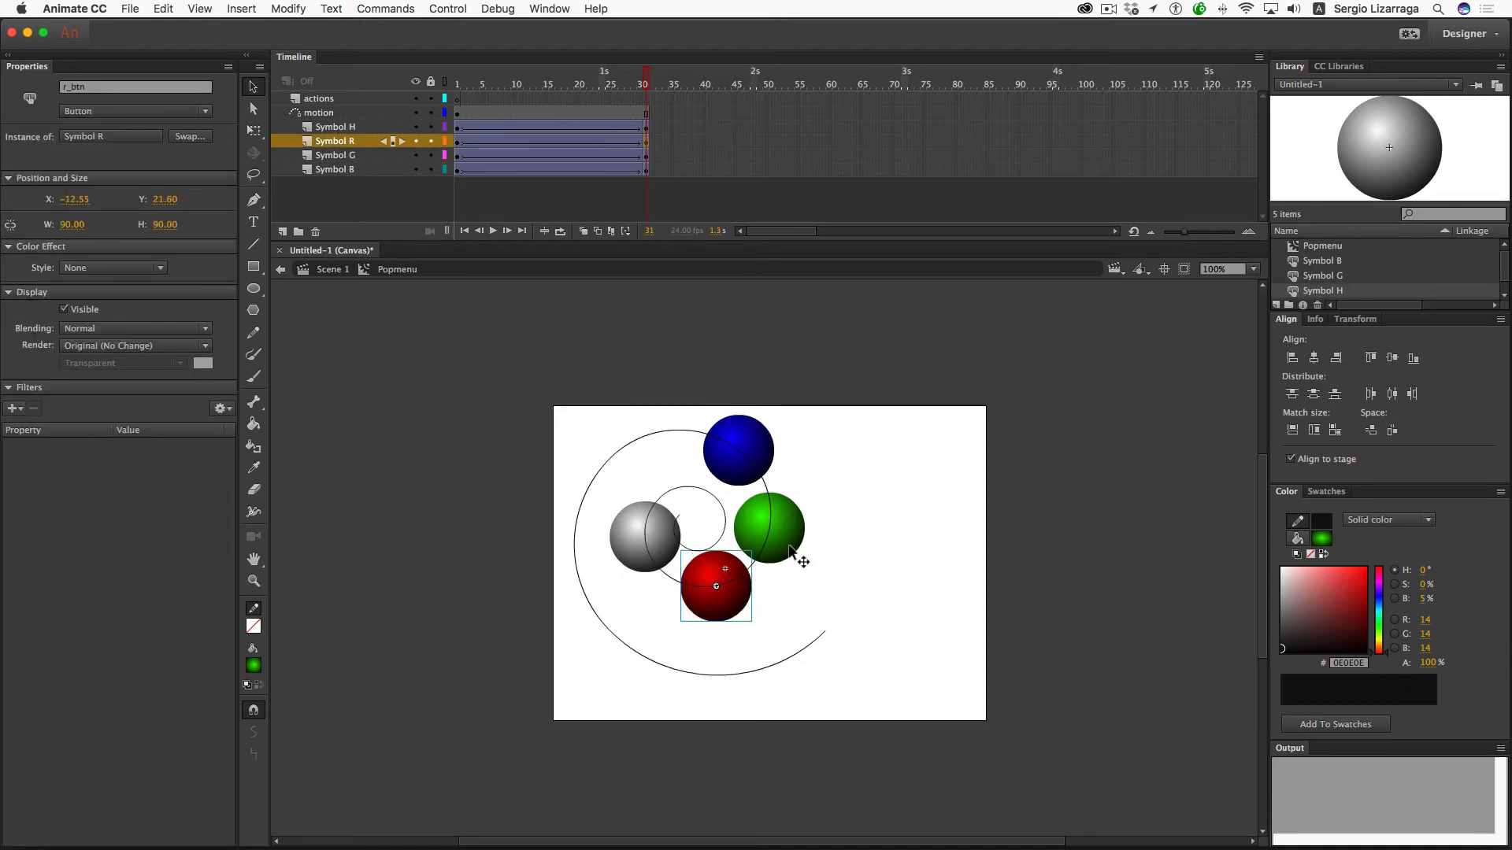
drag(786, 531, 787, 523)
drag(756, 441, 748, 437)
drag(639, 85, 731, 60)
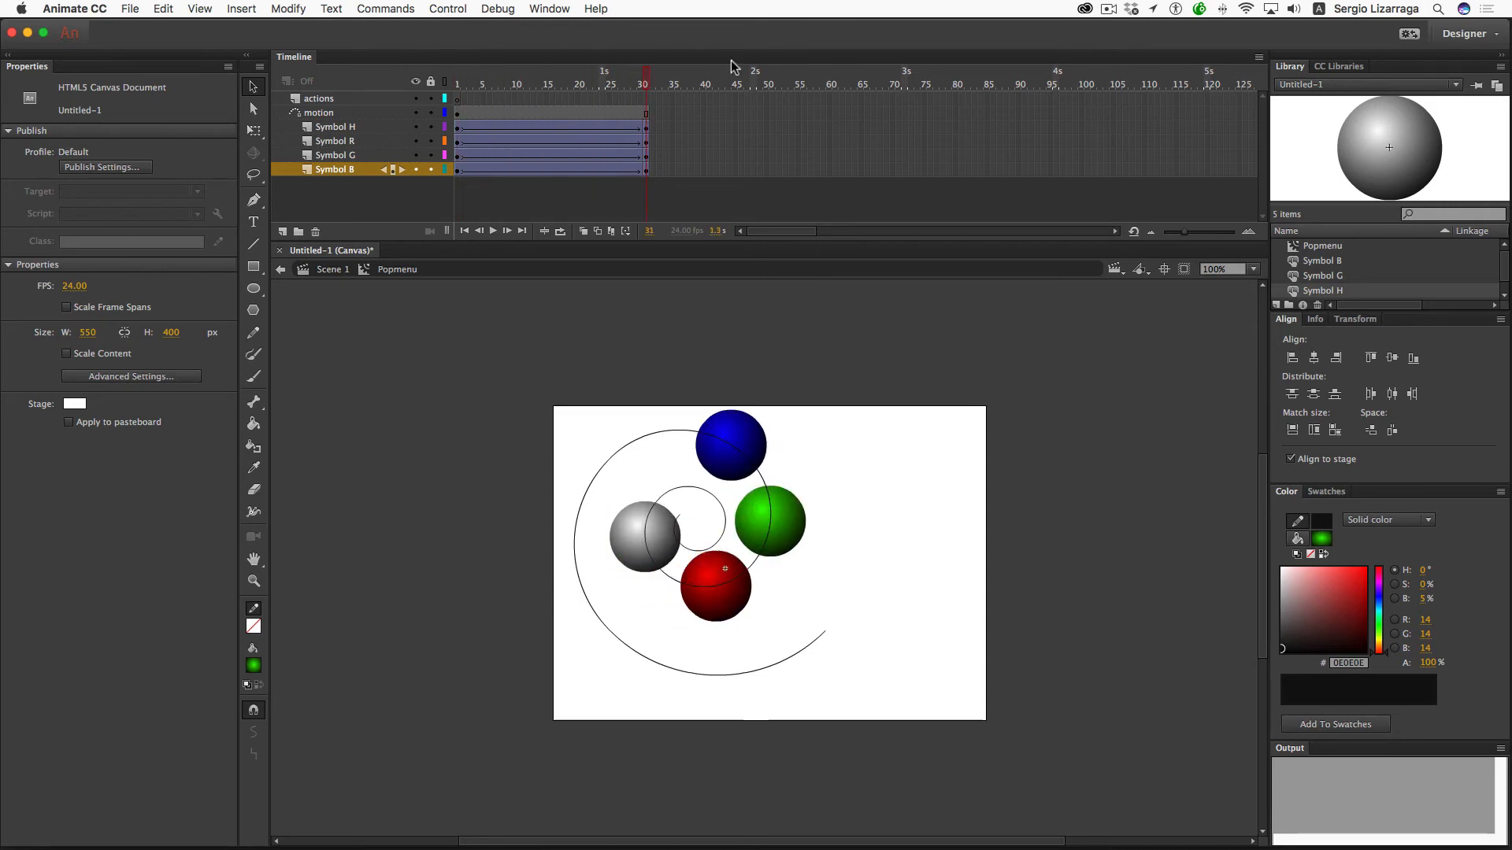
Step: Duplicate the frame 1 keyframes of the four Symbol layers to frame 61
drag(641, 86, 410, 40)
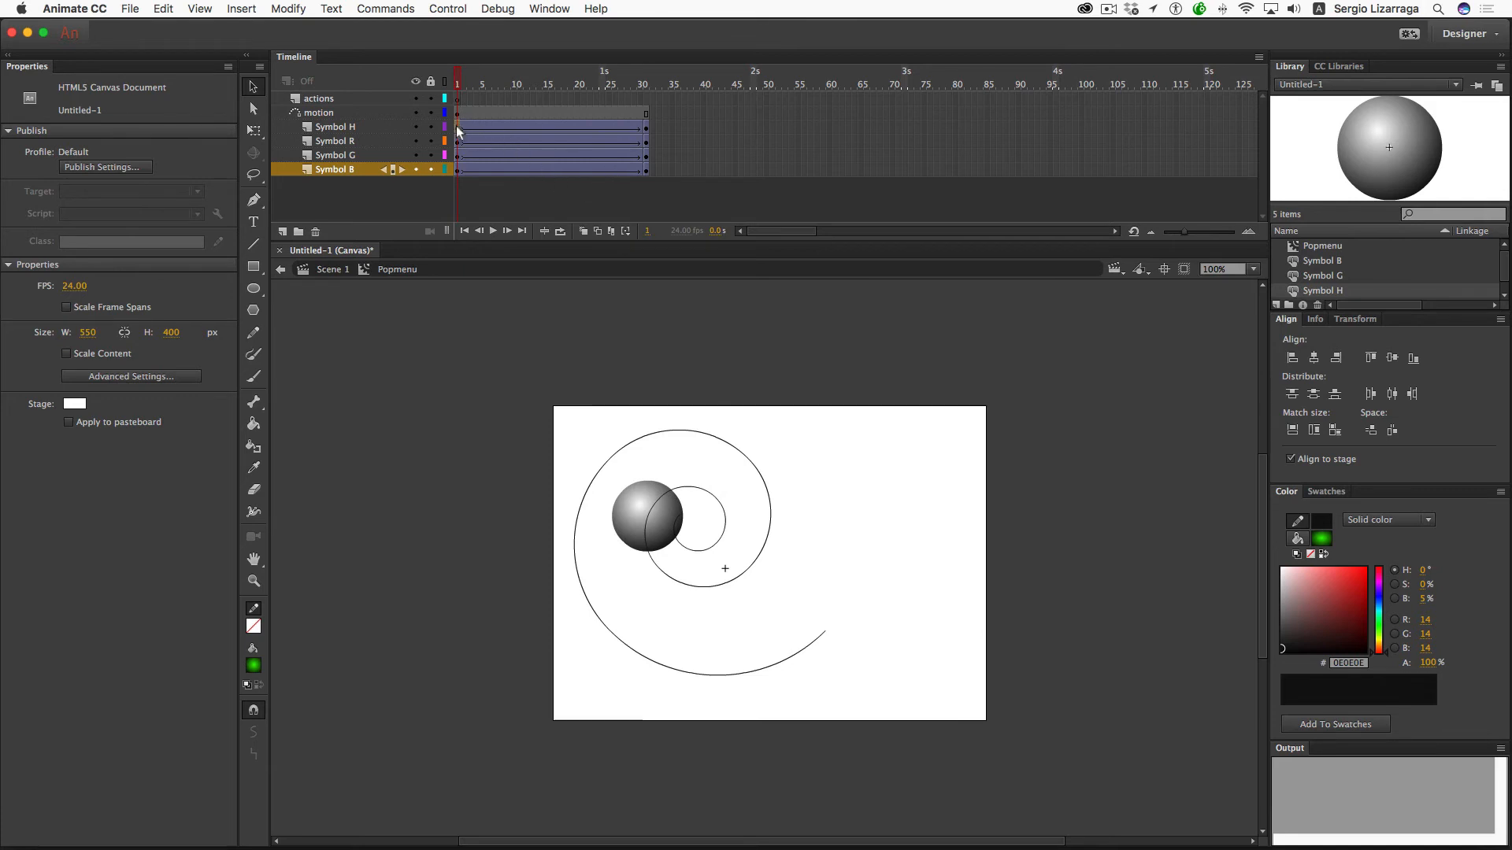
click(458, 170)
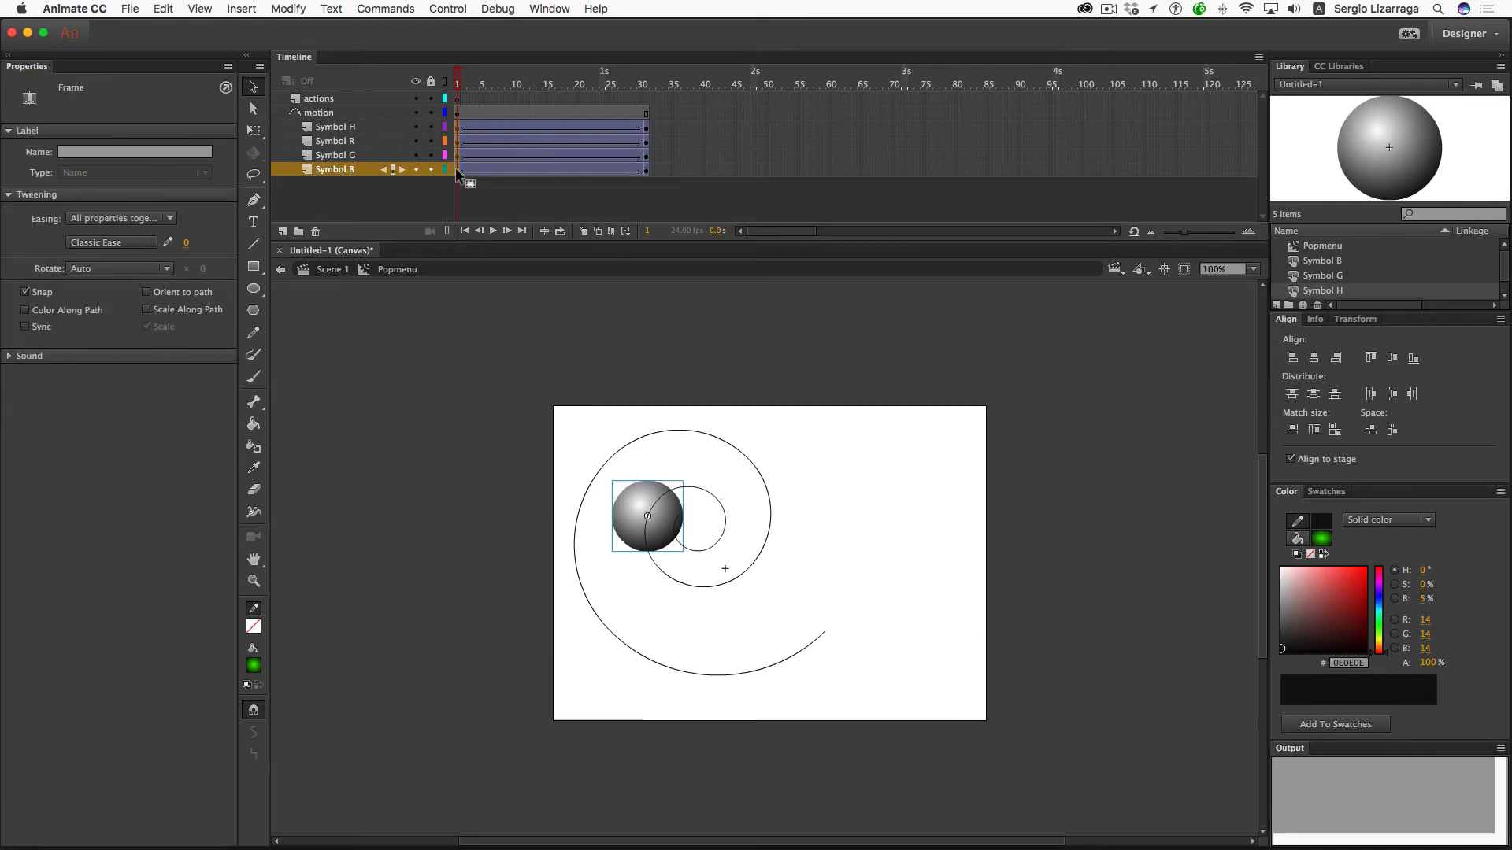
key(alt)
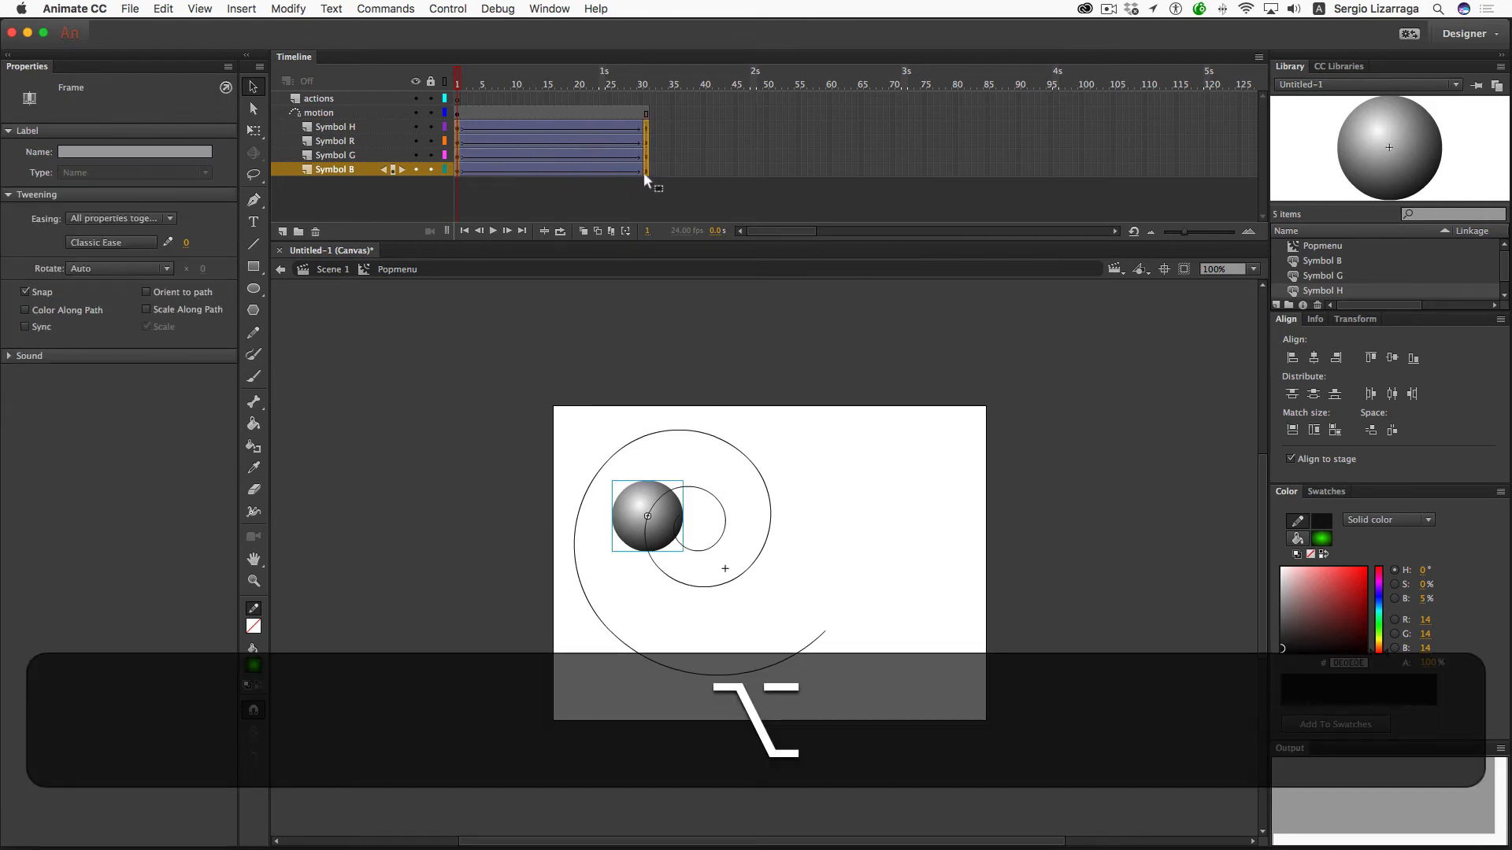
drag(821, 176, 836, 178)
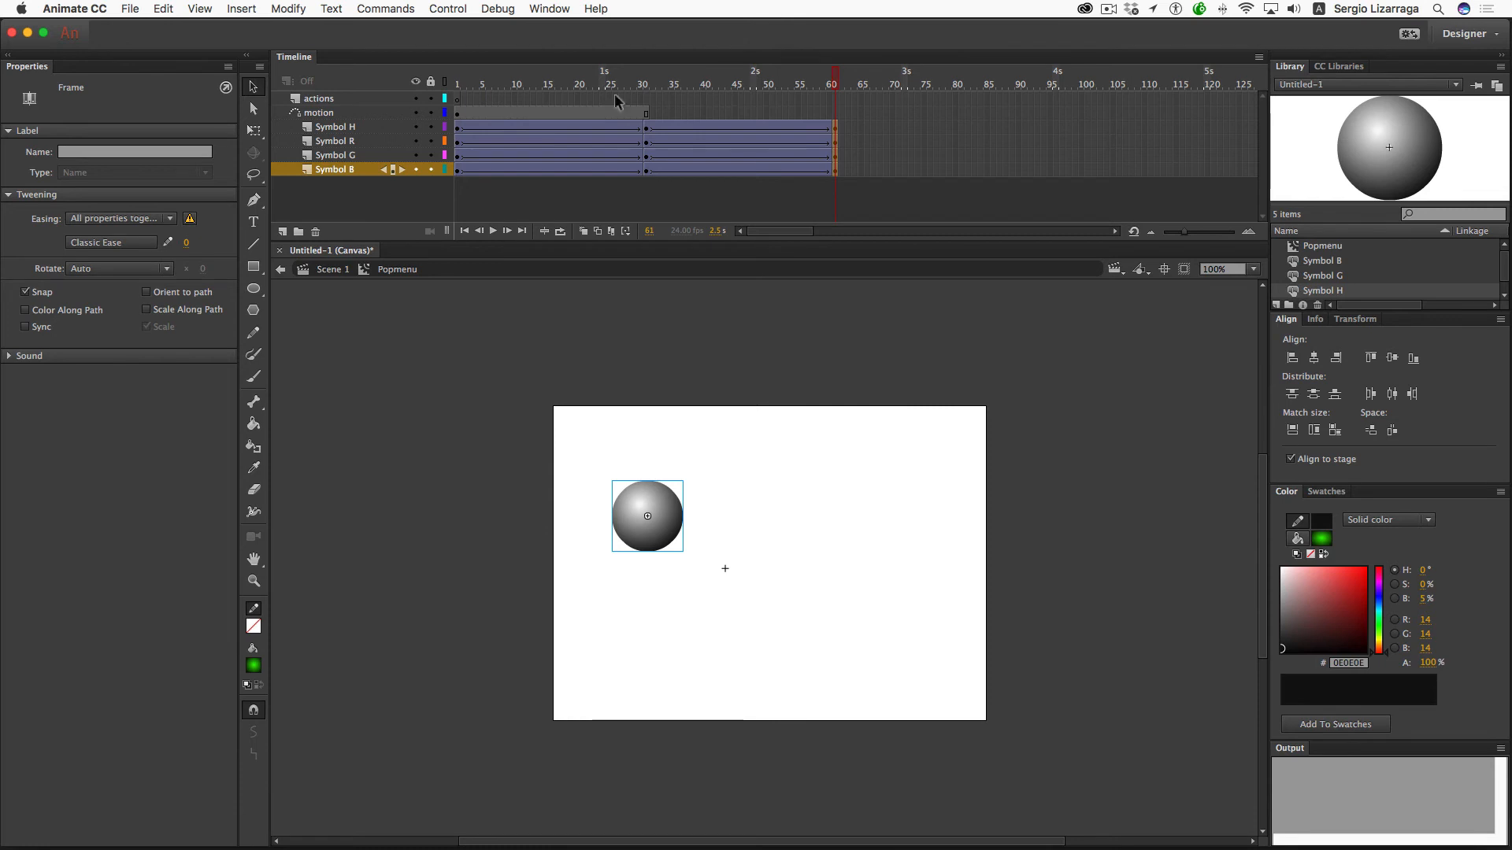
click(353, 364)
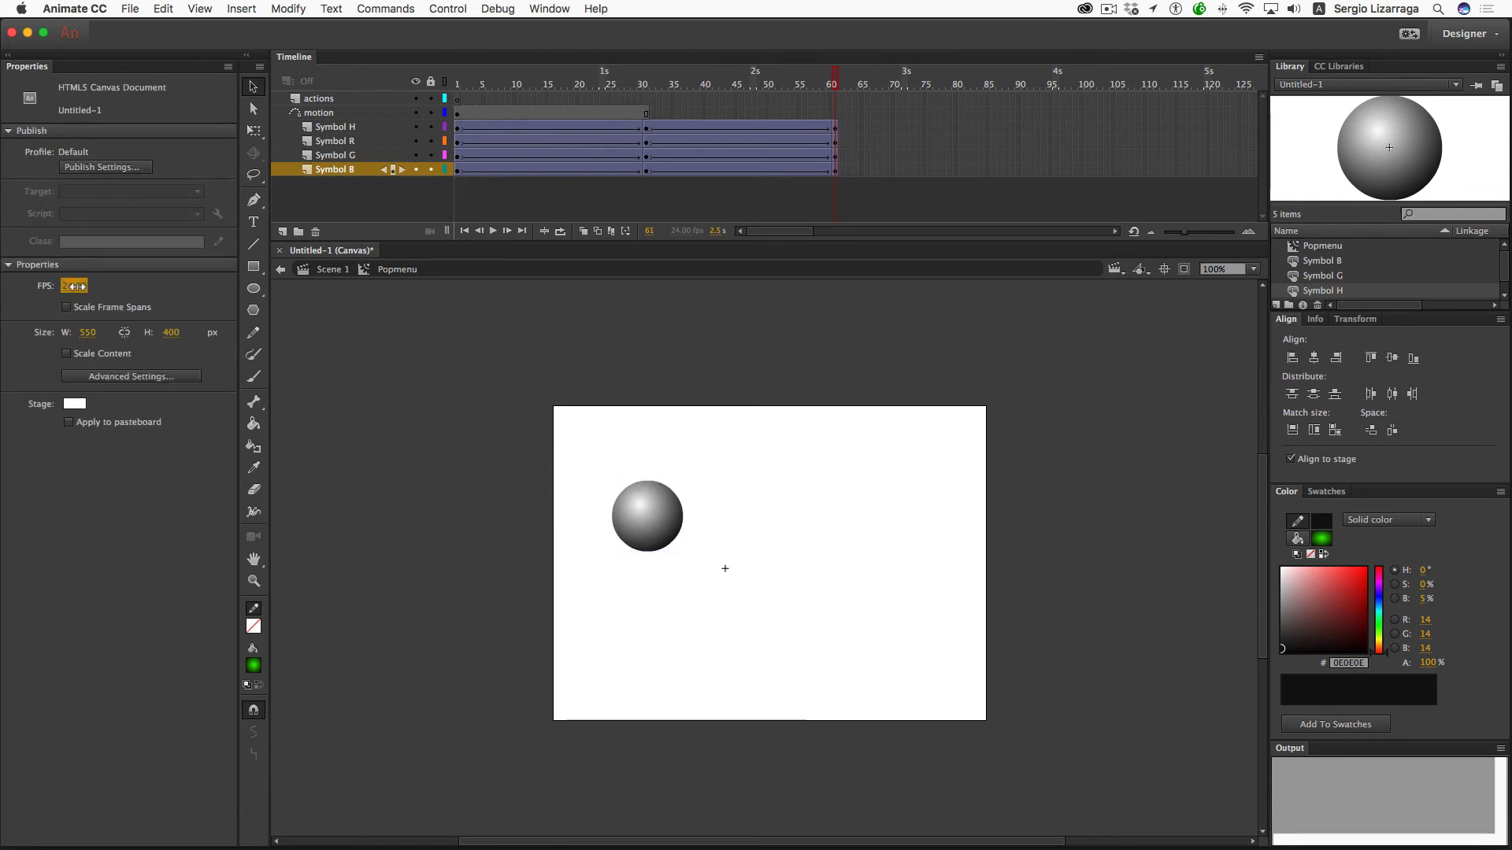
Step: Set the document's frame rate to 30 FPS
click(75, 287)
text(30)
key(Return)
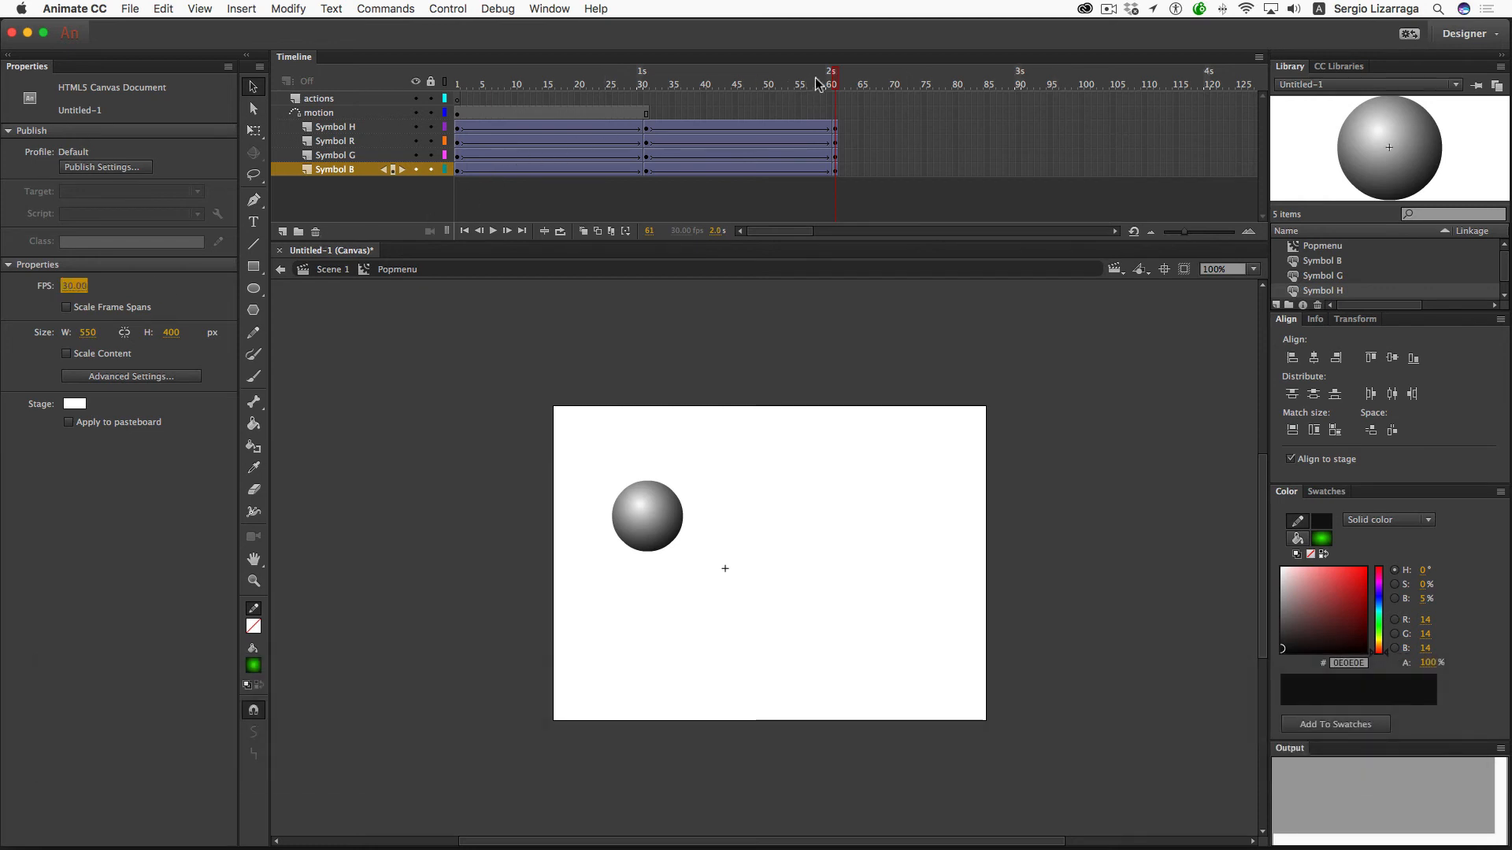
Step: Scrub back through the animation, test the movie in the browser, close the preview and return to Animate
drag(833, 80, 384, 78)
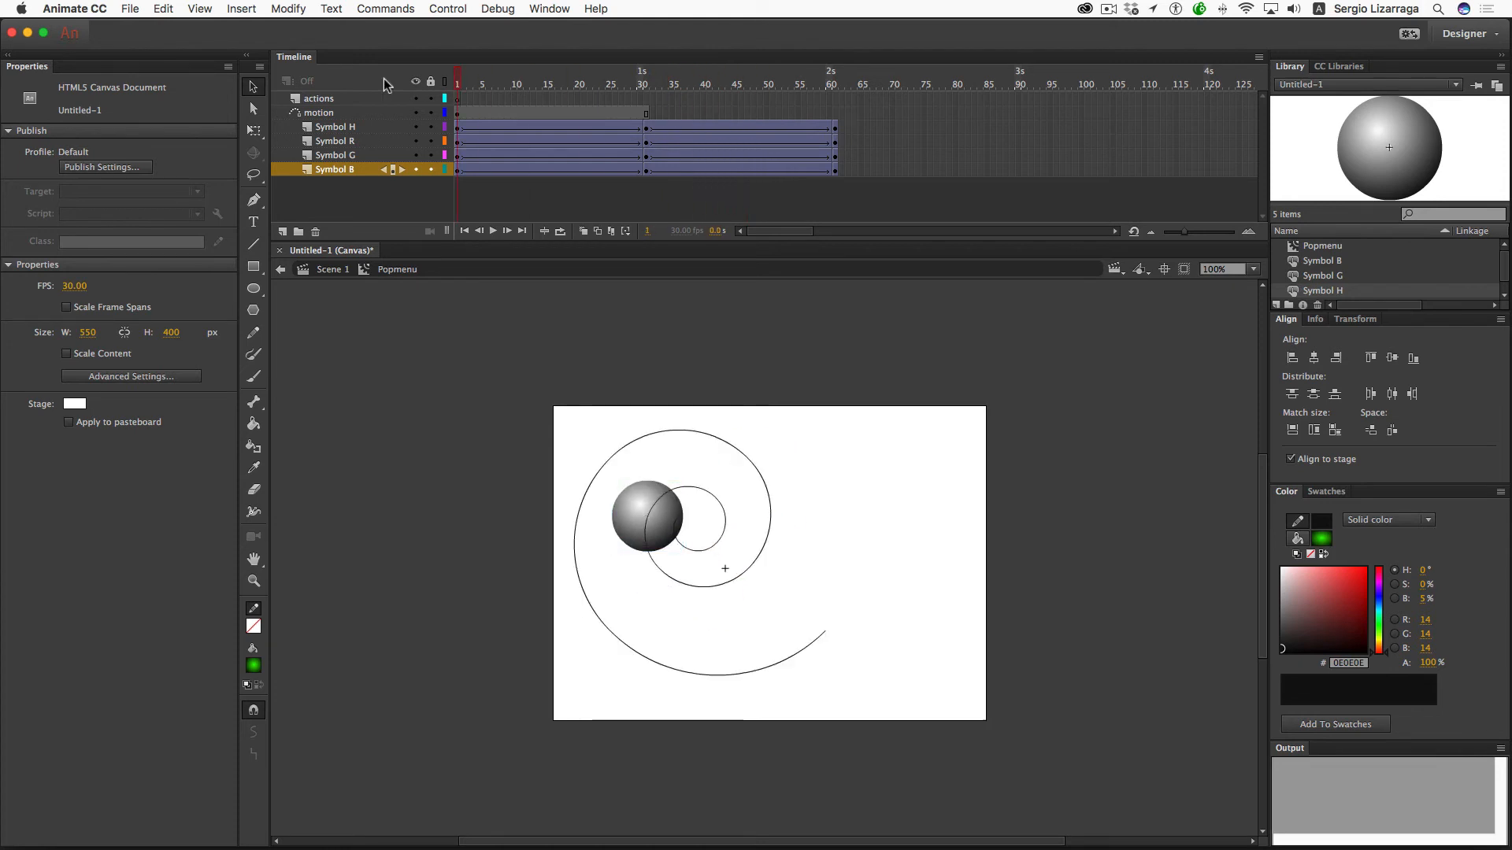
key(super+Return)
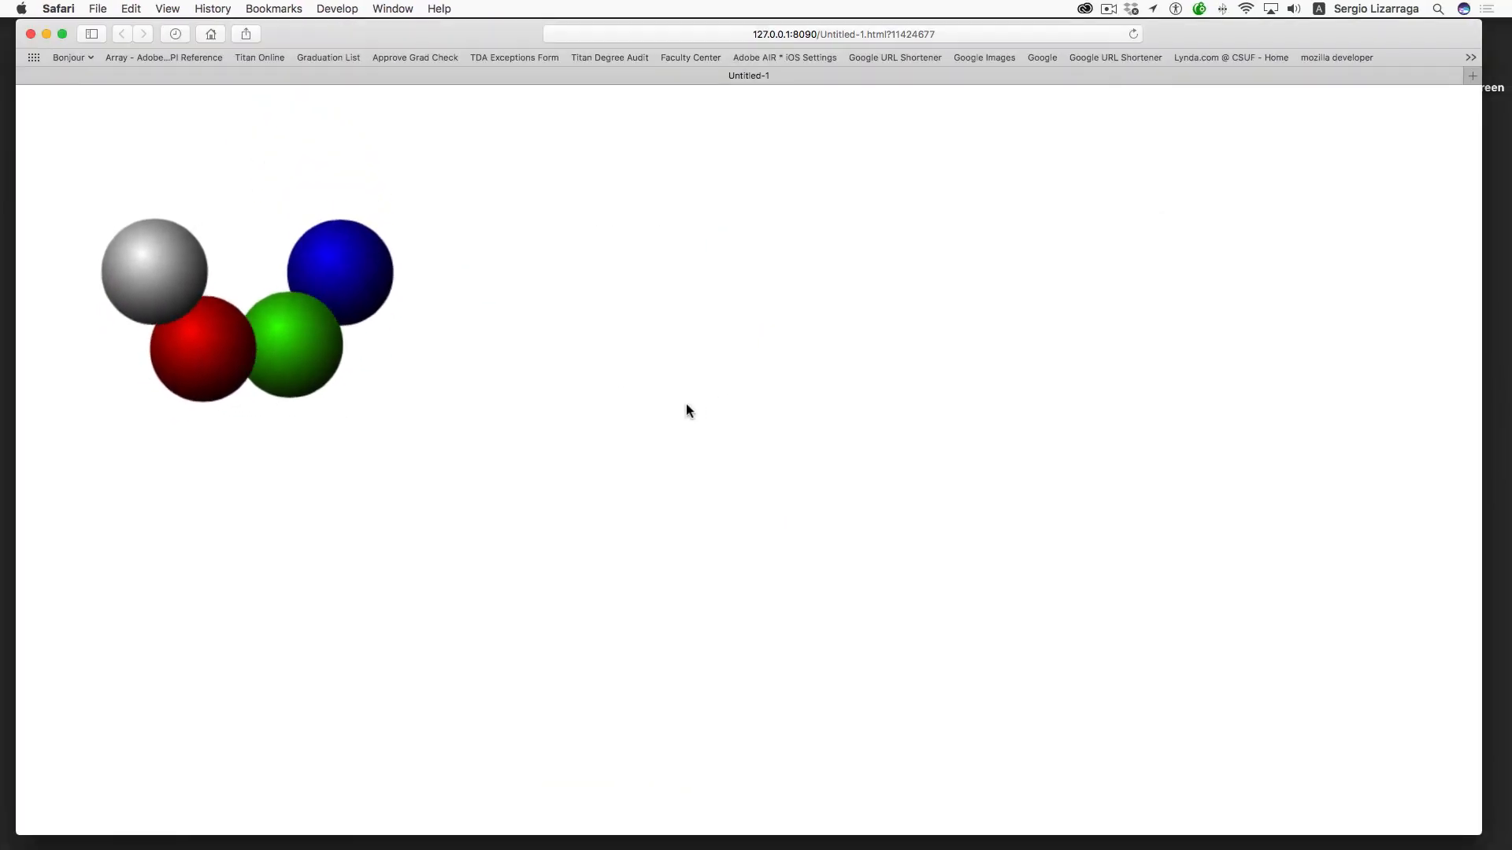
click(30, 34)
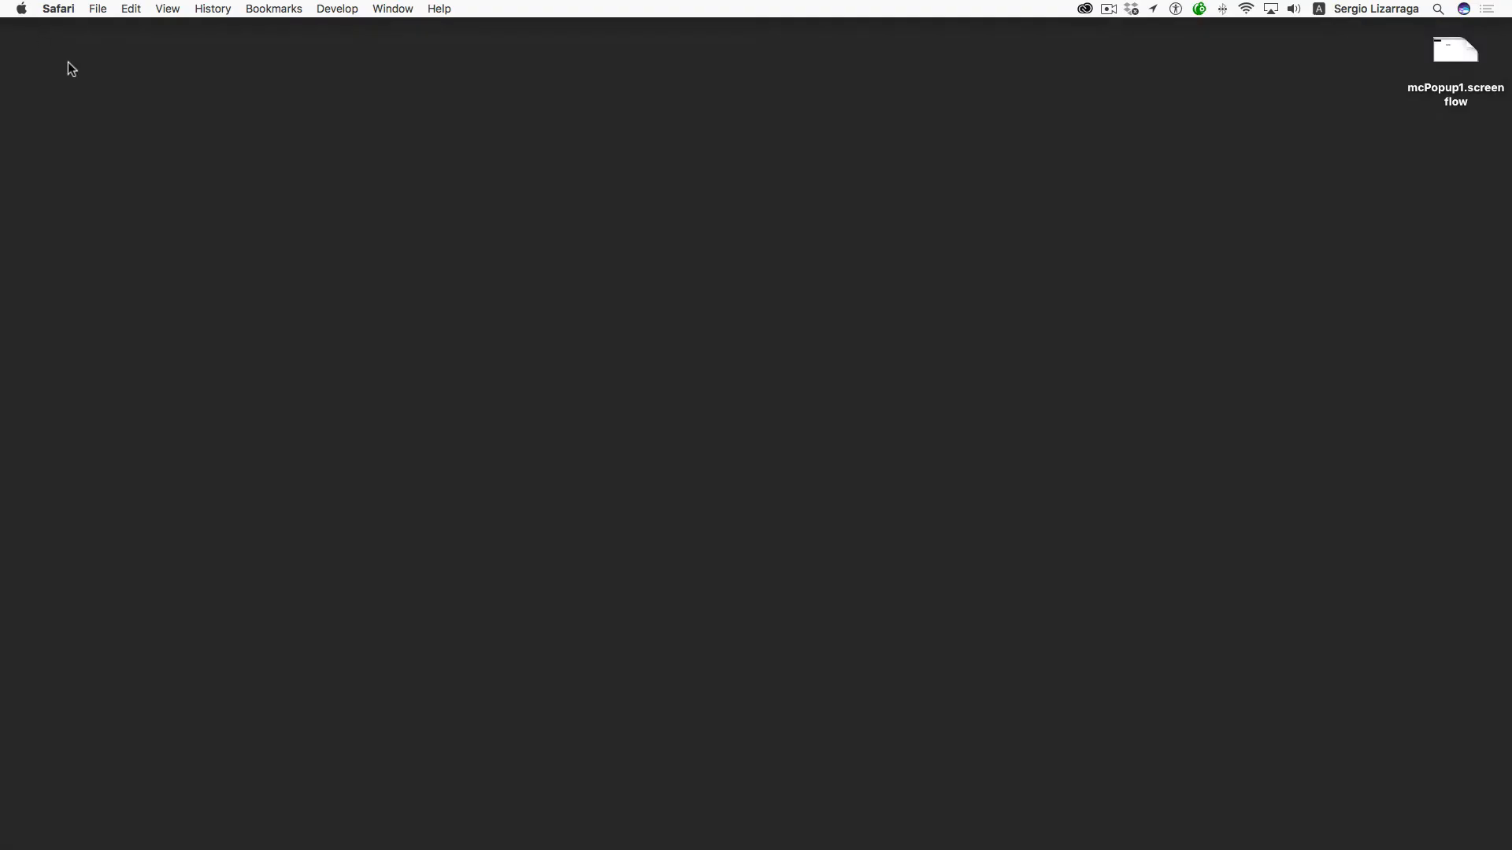
key(super+Tab)
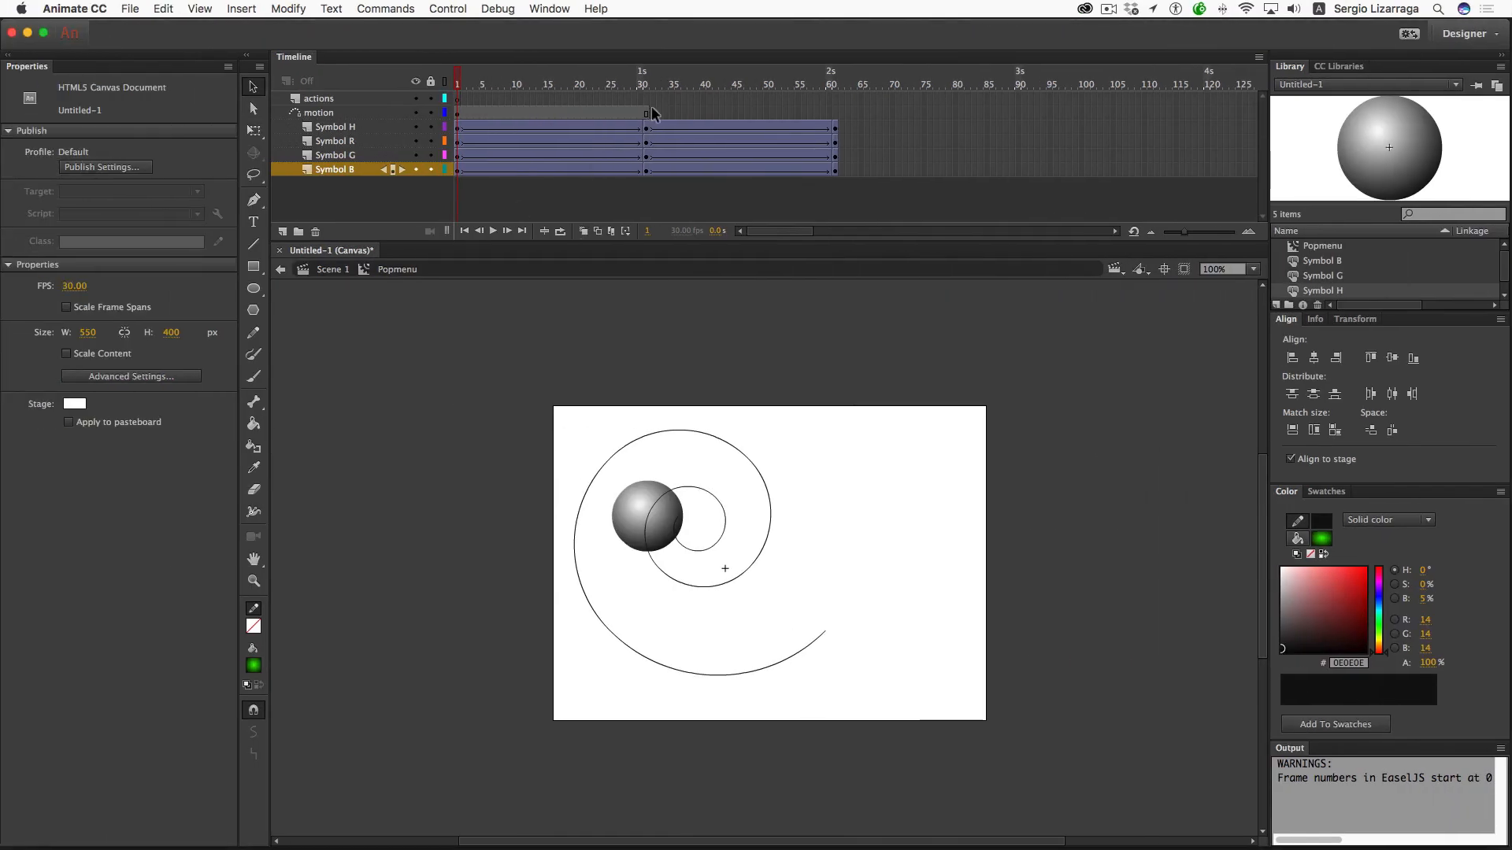
Step: Insert a keyframe at frame 31 on the actions layer
click(644, 97)
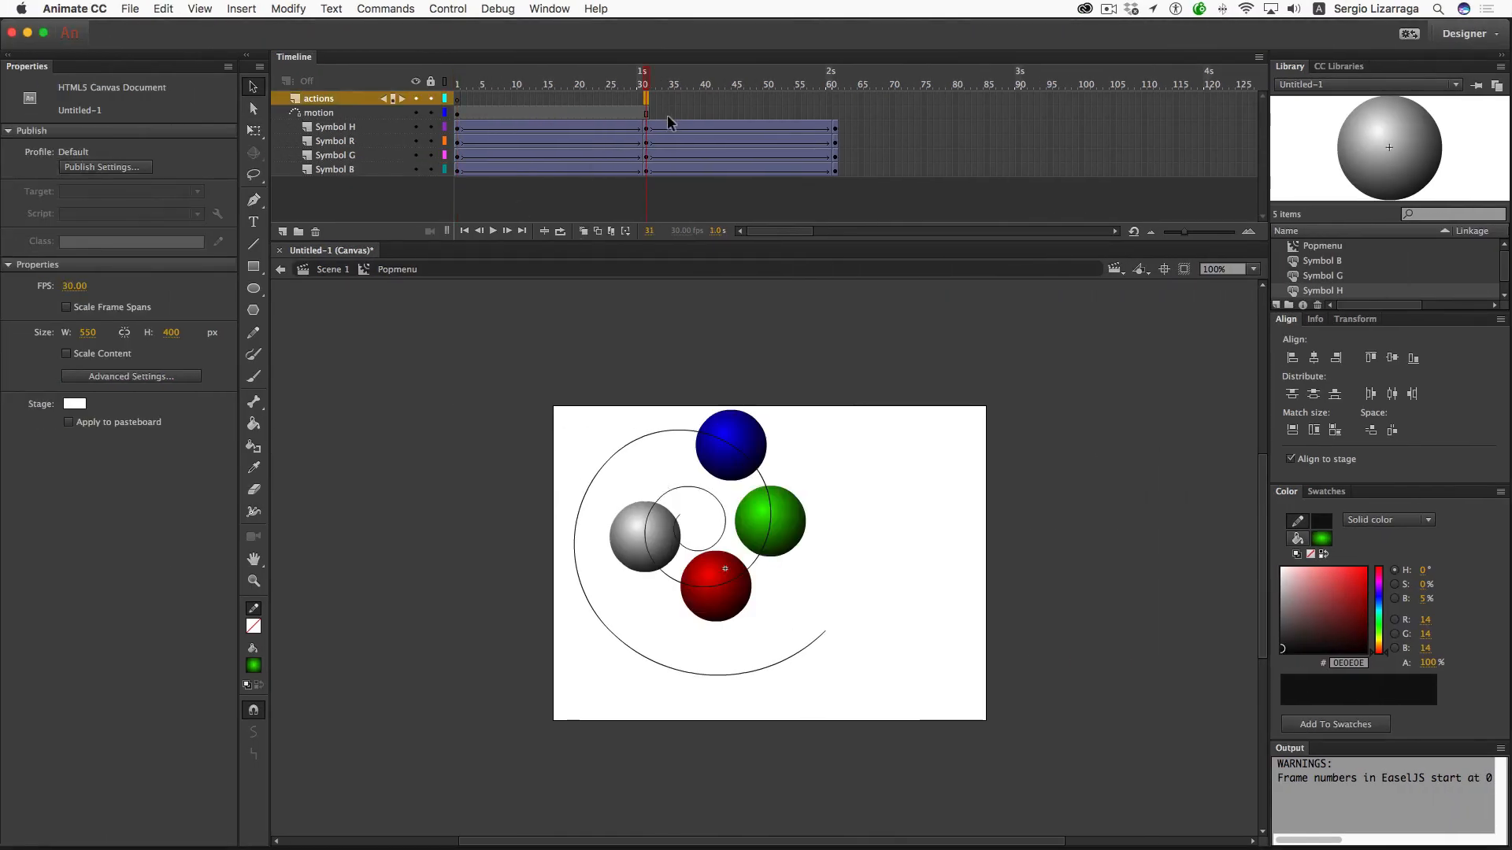
right_click(644, 94)
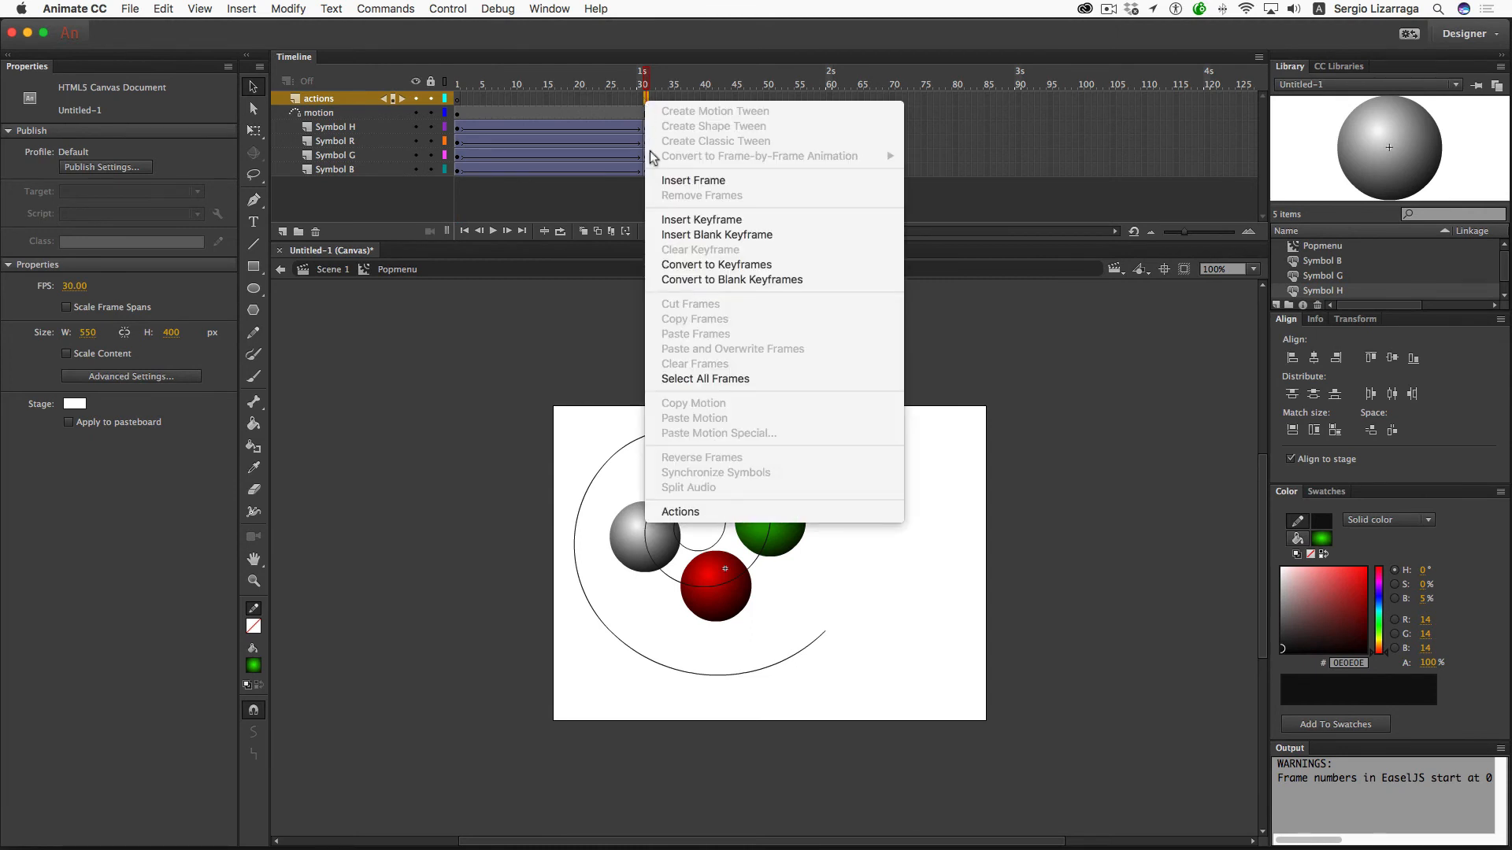
key(Escape)
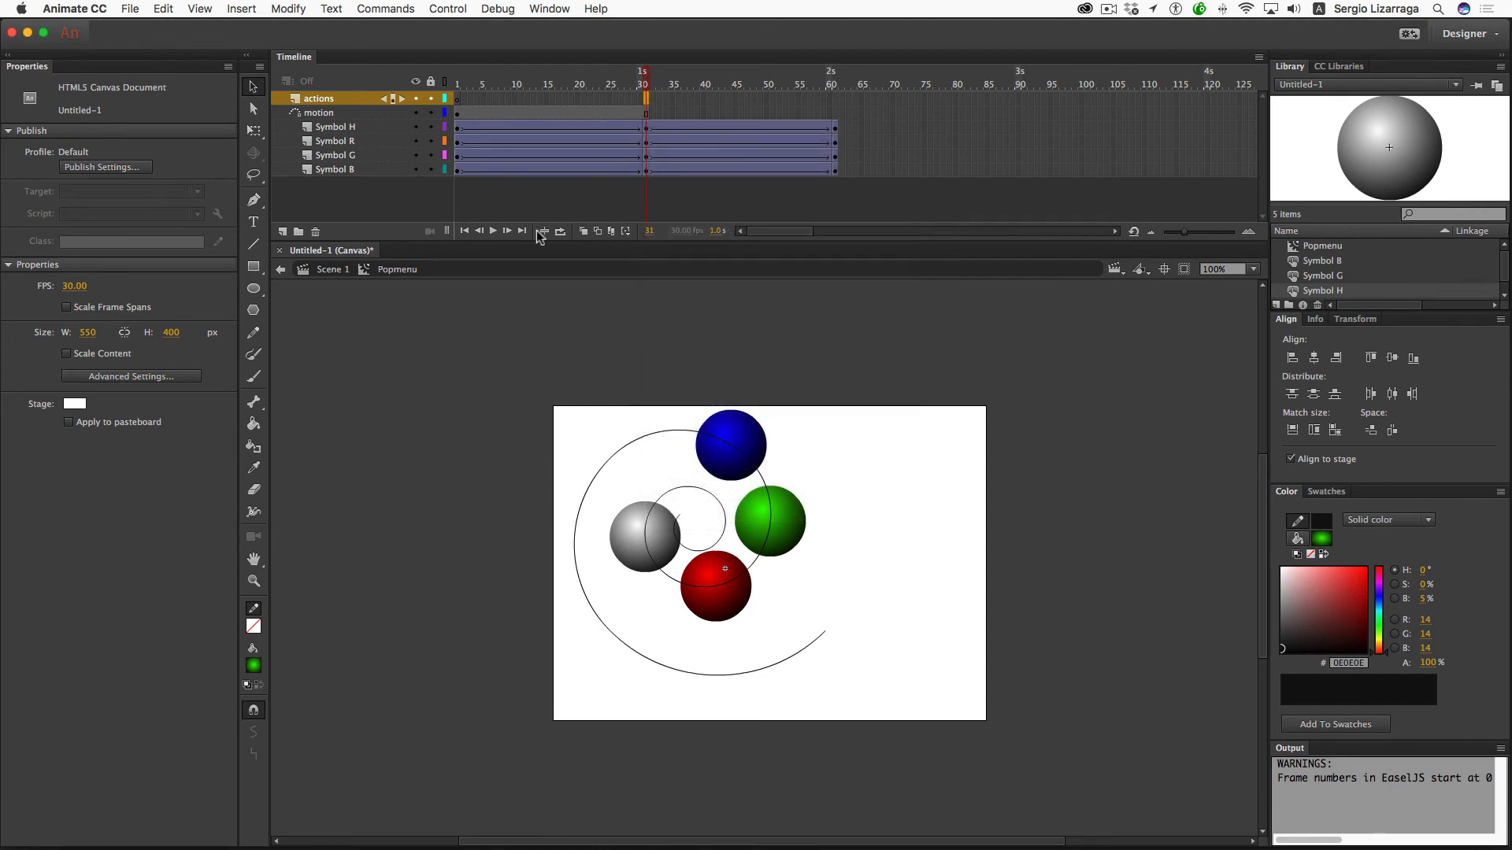
key(F6)
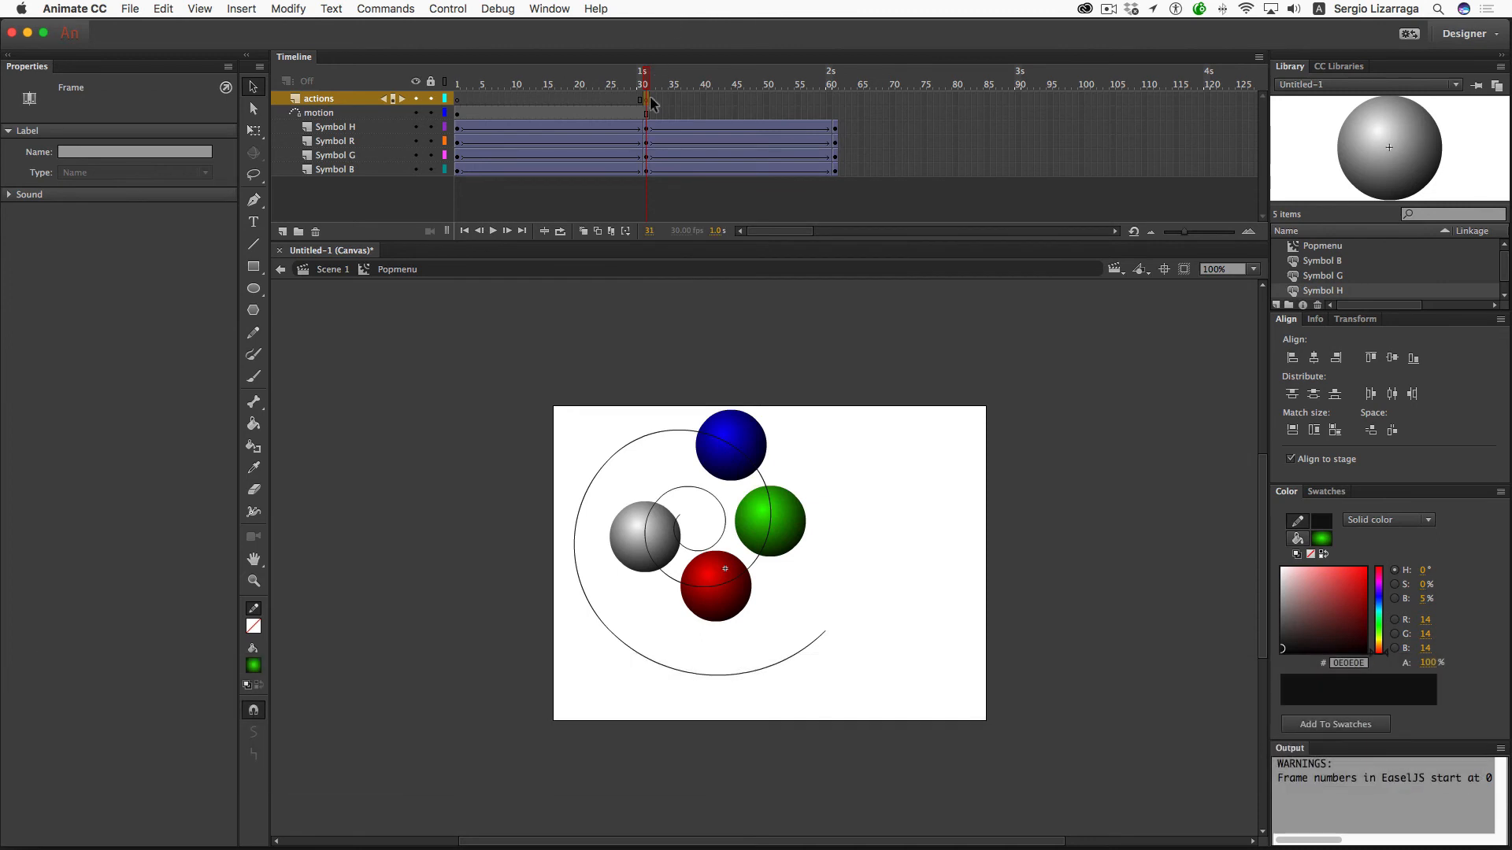
Step: Add the script this.stop(); to frame 31 of the actions layer and close the script editor
right_click(645, 95)
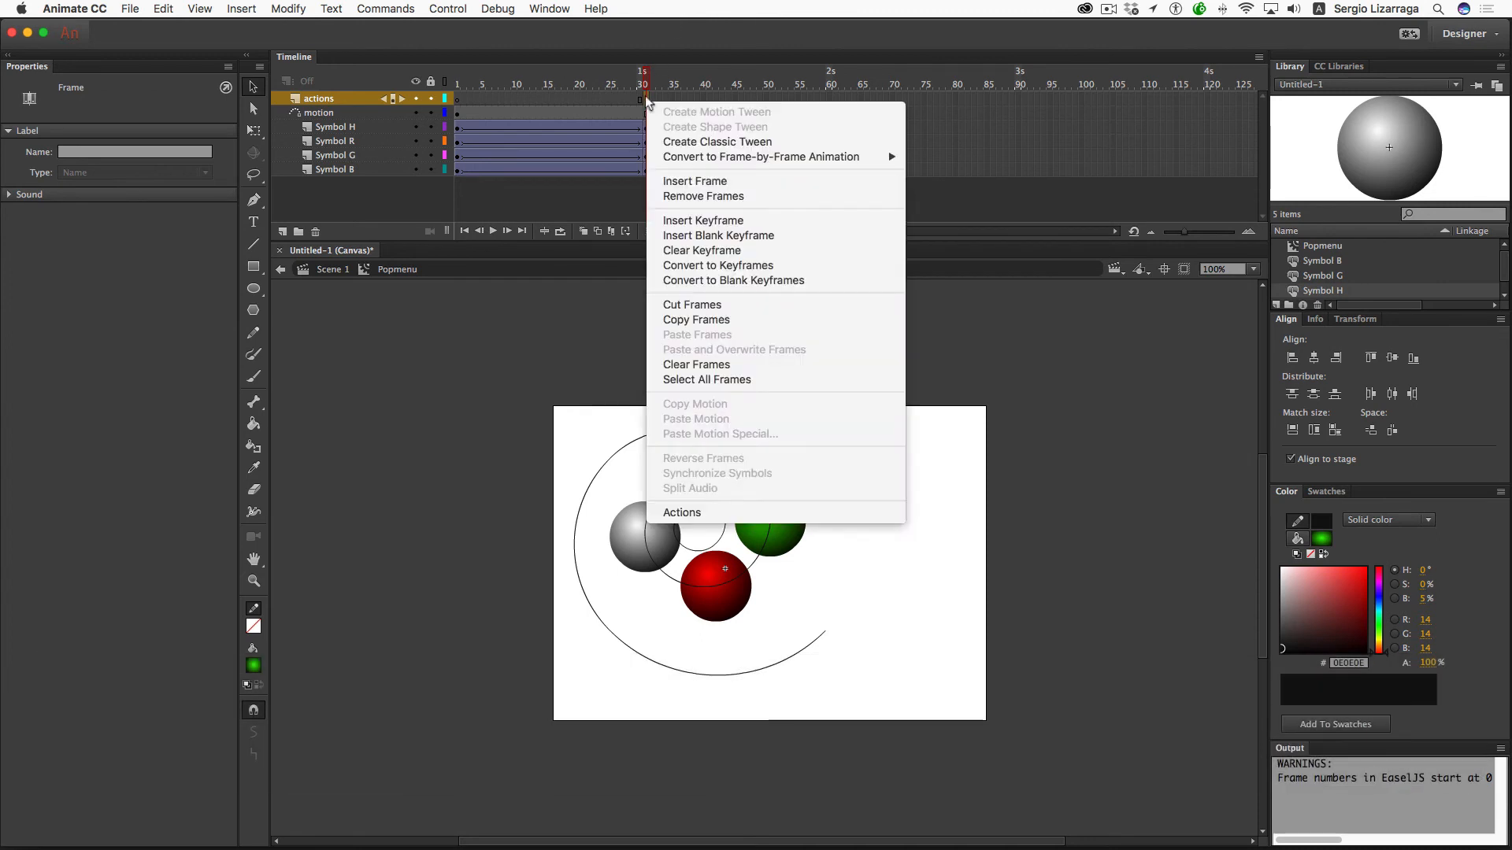
click(658, 513)
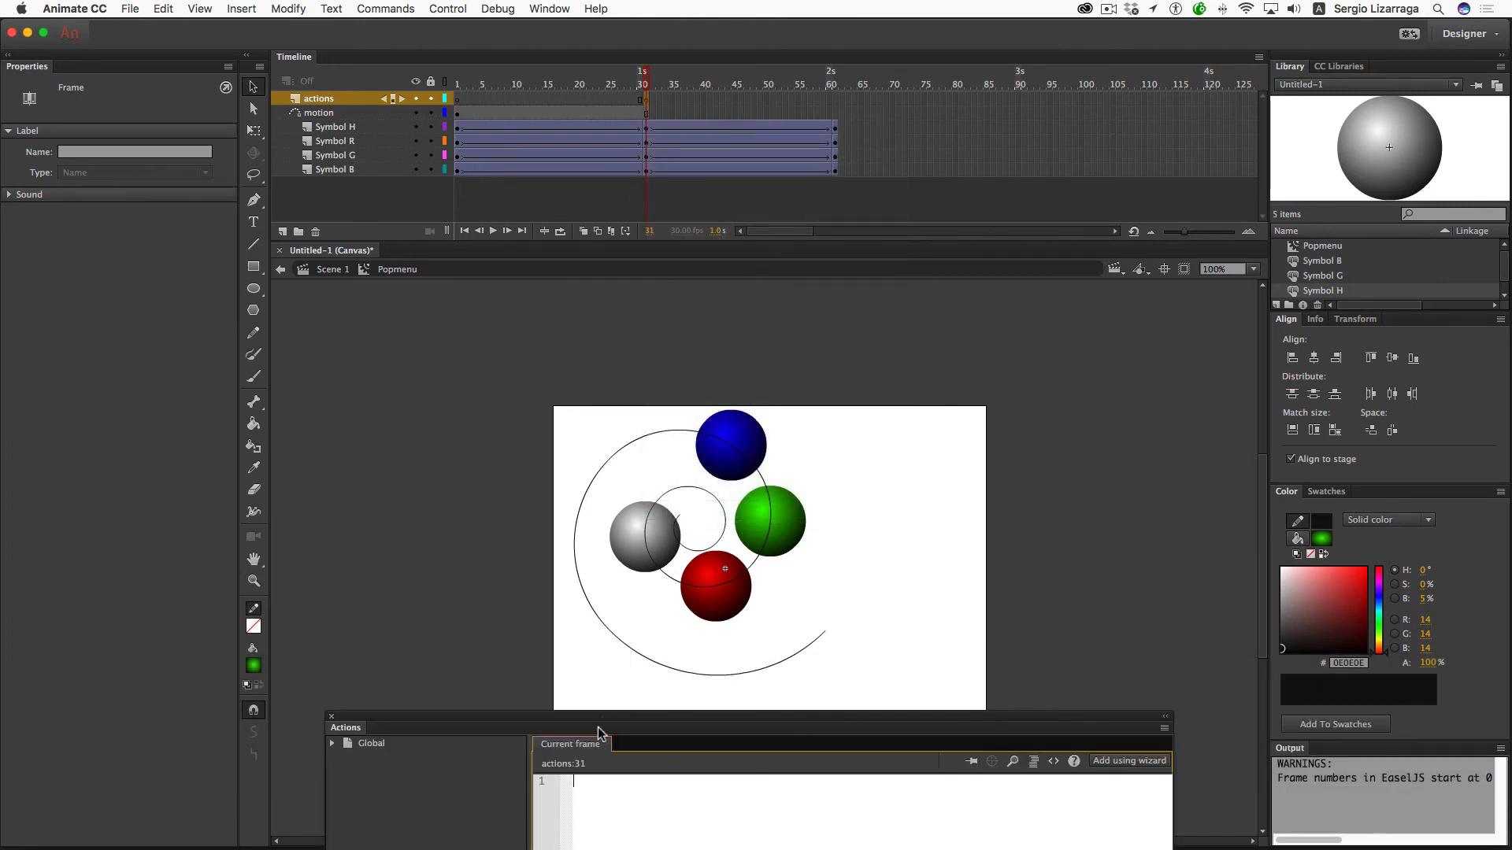
drag(604, 714, 655, 343)
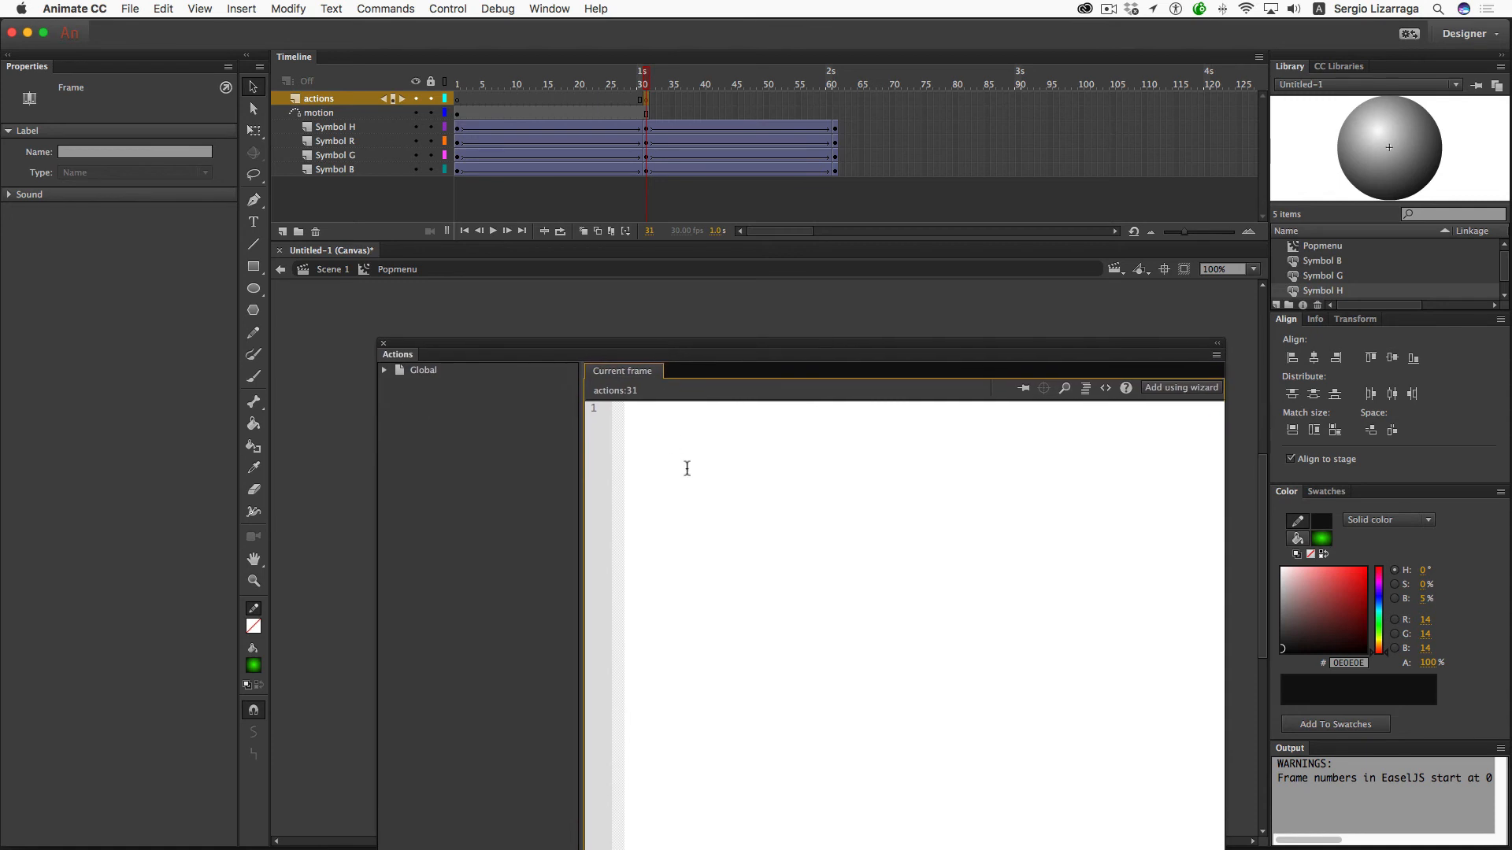
text(this.)
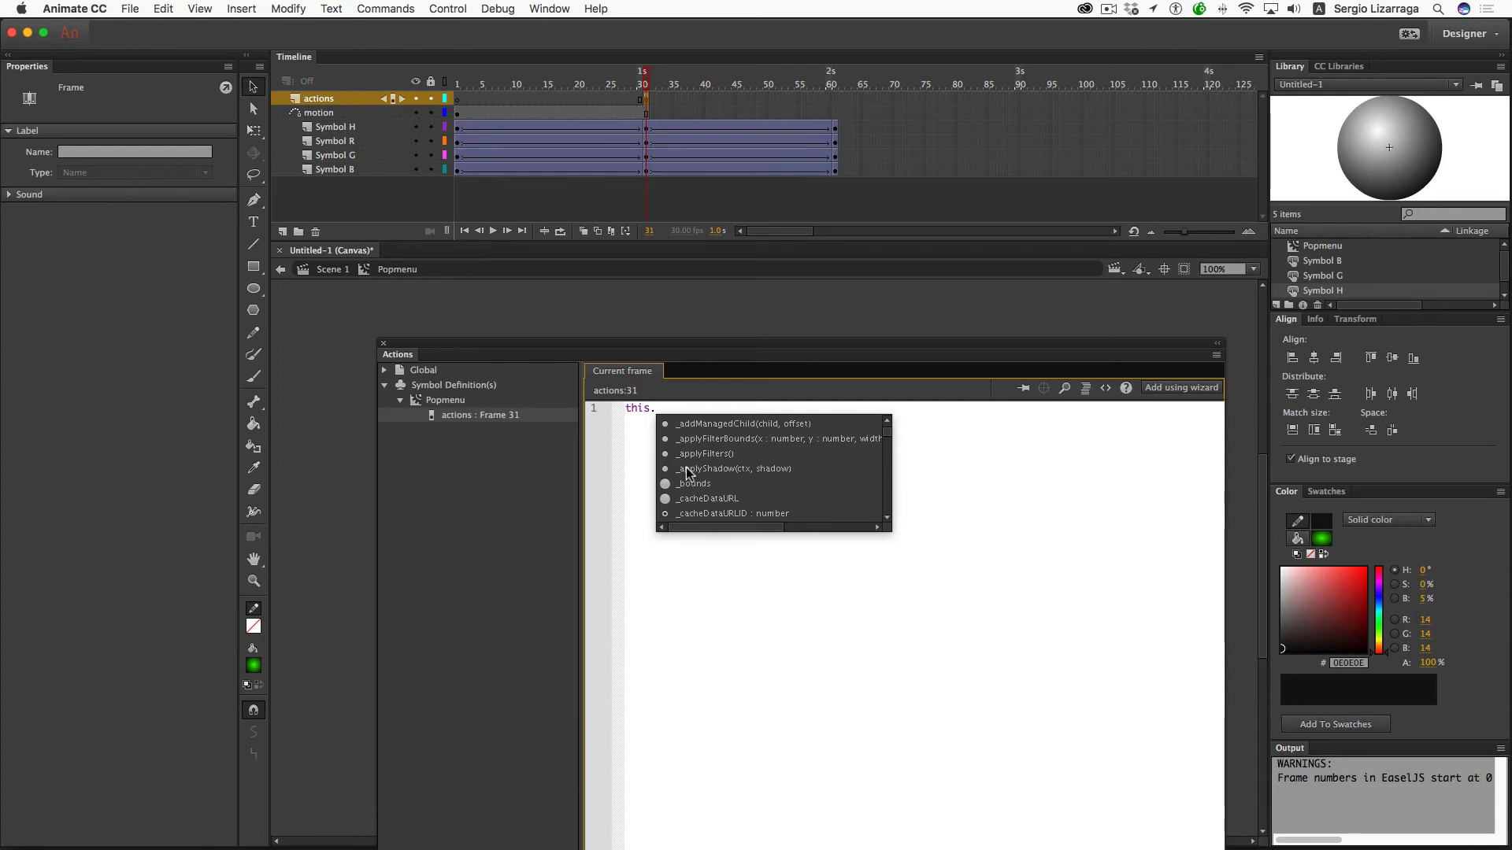
text(stop)
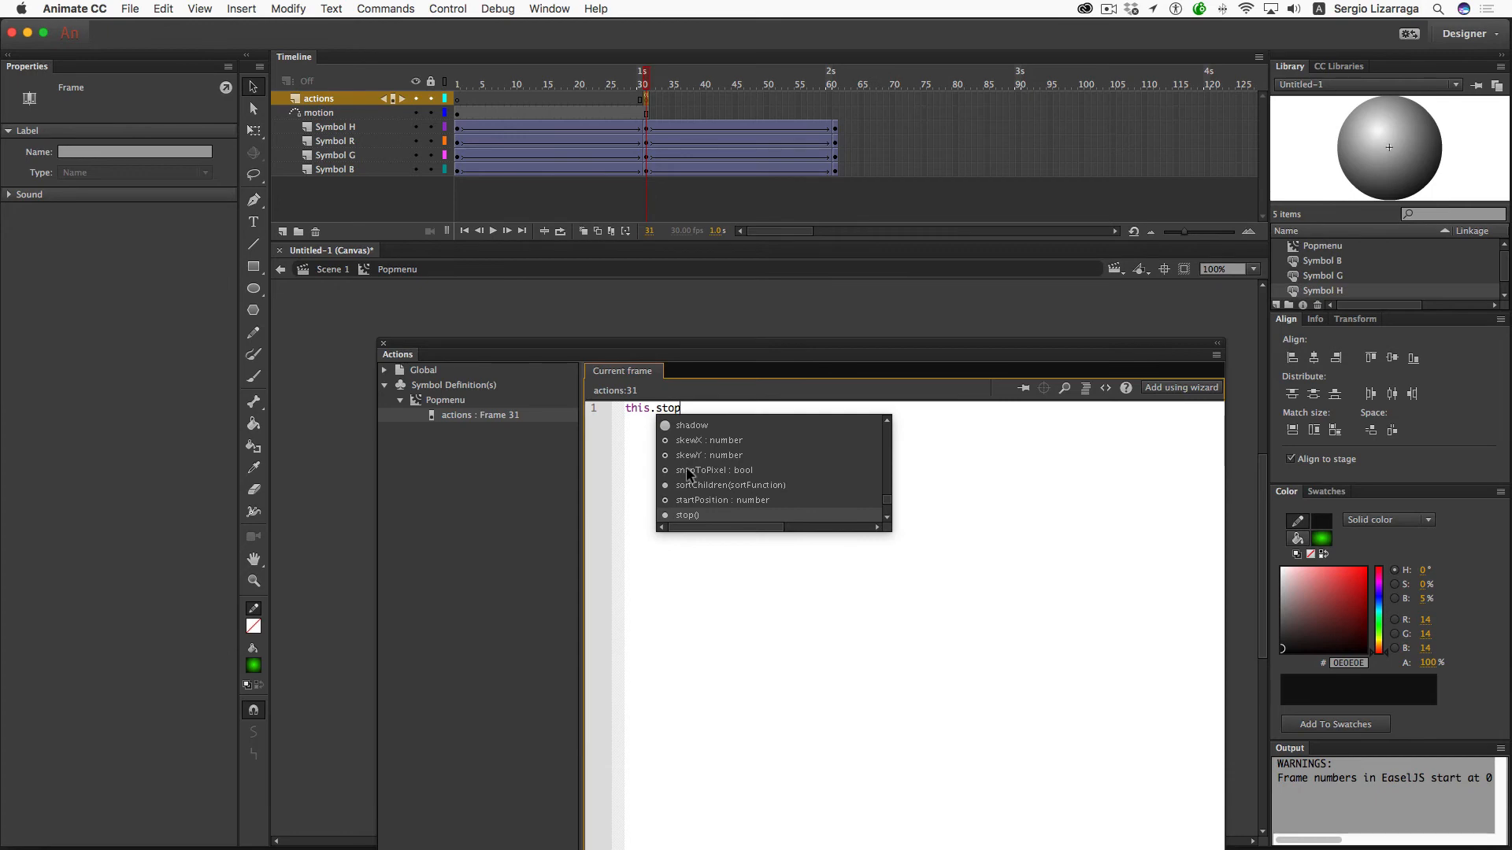
text(90)
key(BackSpace)
key(shift+BackSpace)
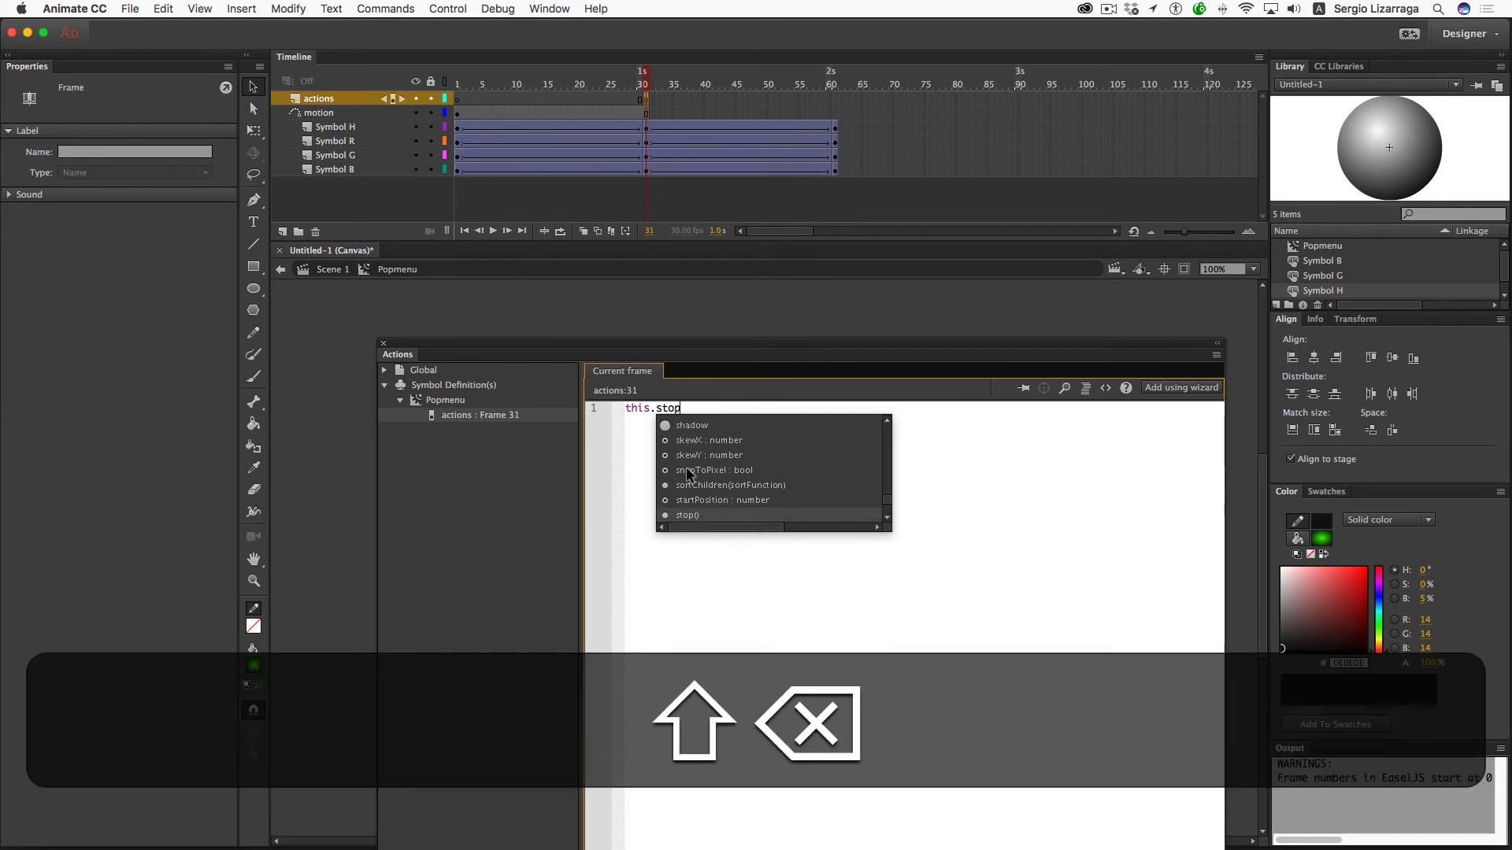
text(();)
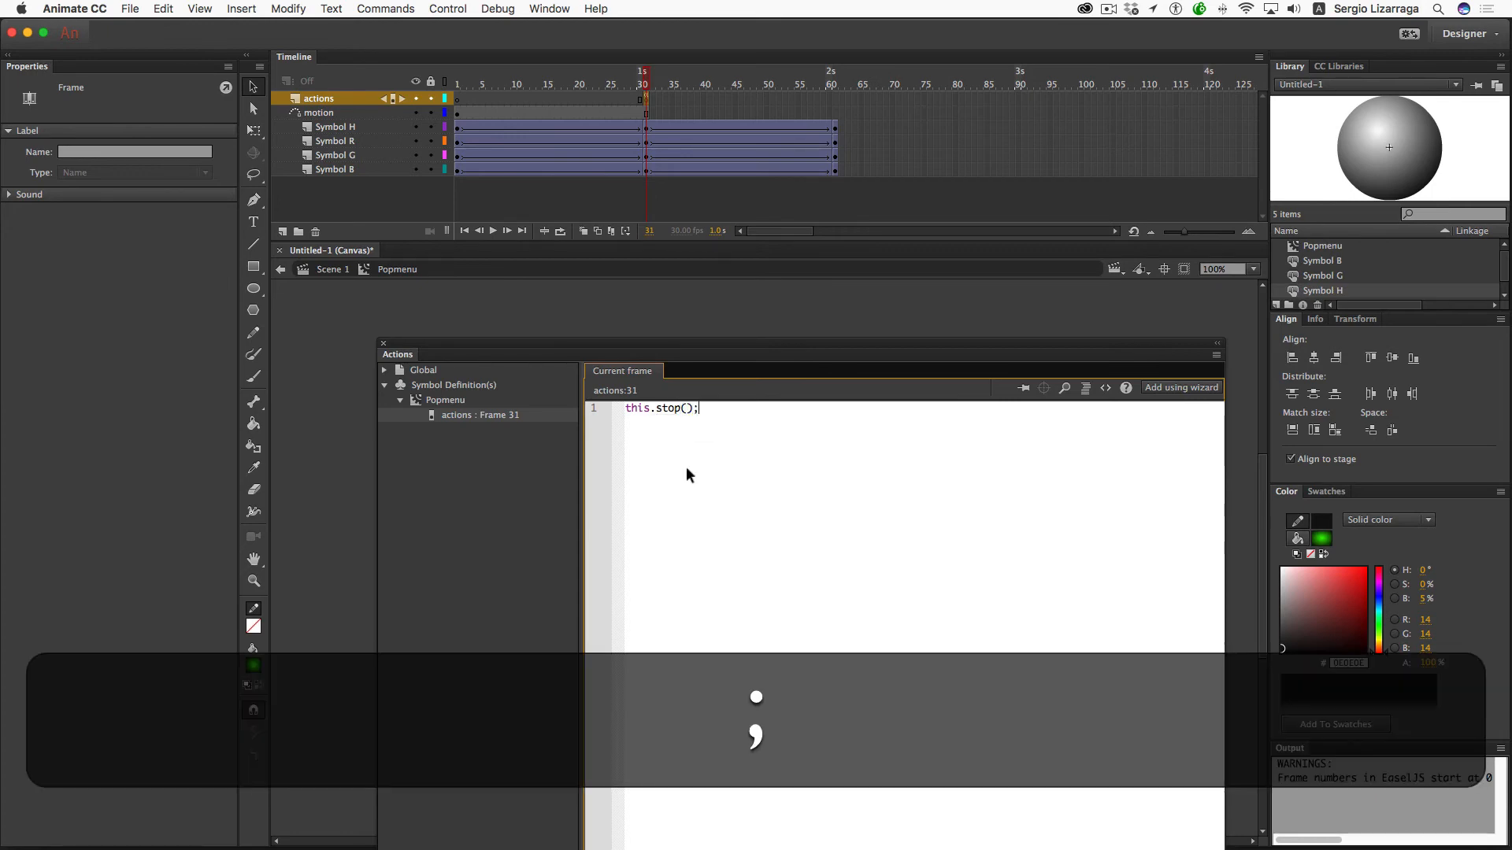
click(384, 344)
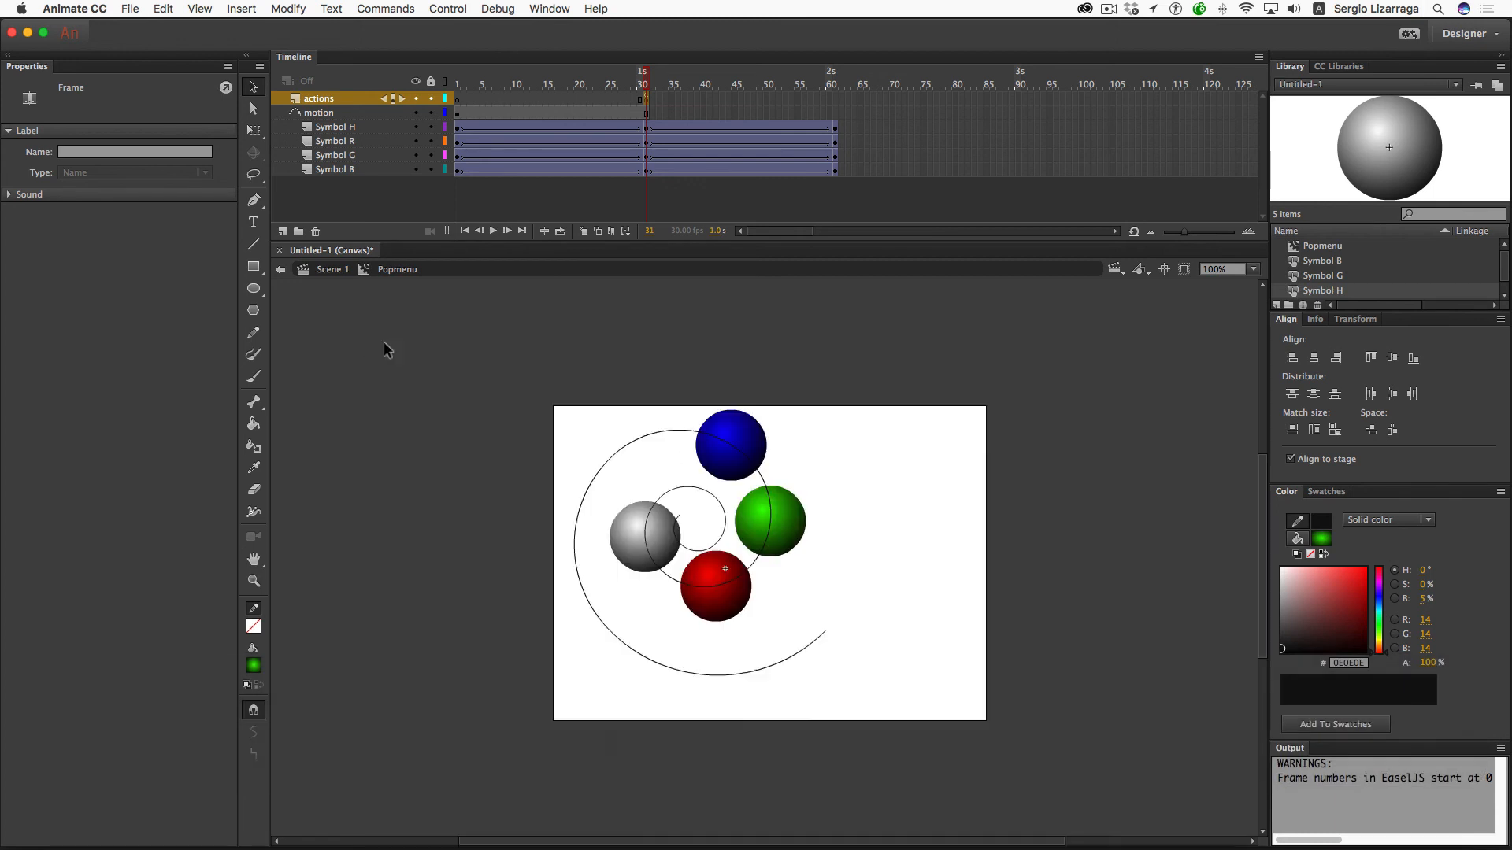
Step: Test the movie in Safari, reload the page to replay the opening animation, close it and return to Animate
click(409, 437)
key(super+Return)
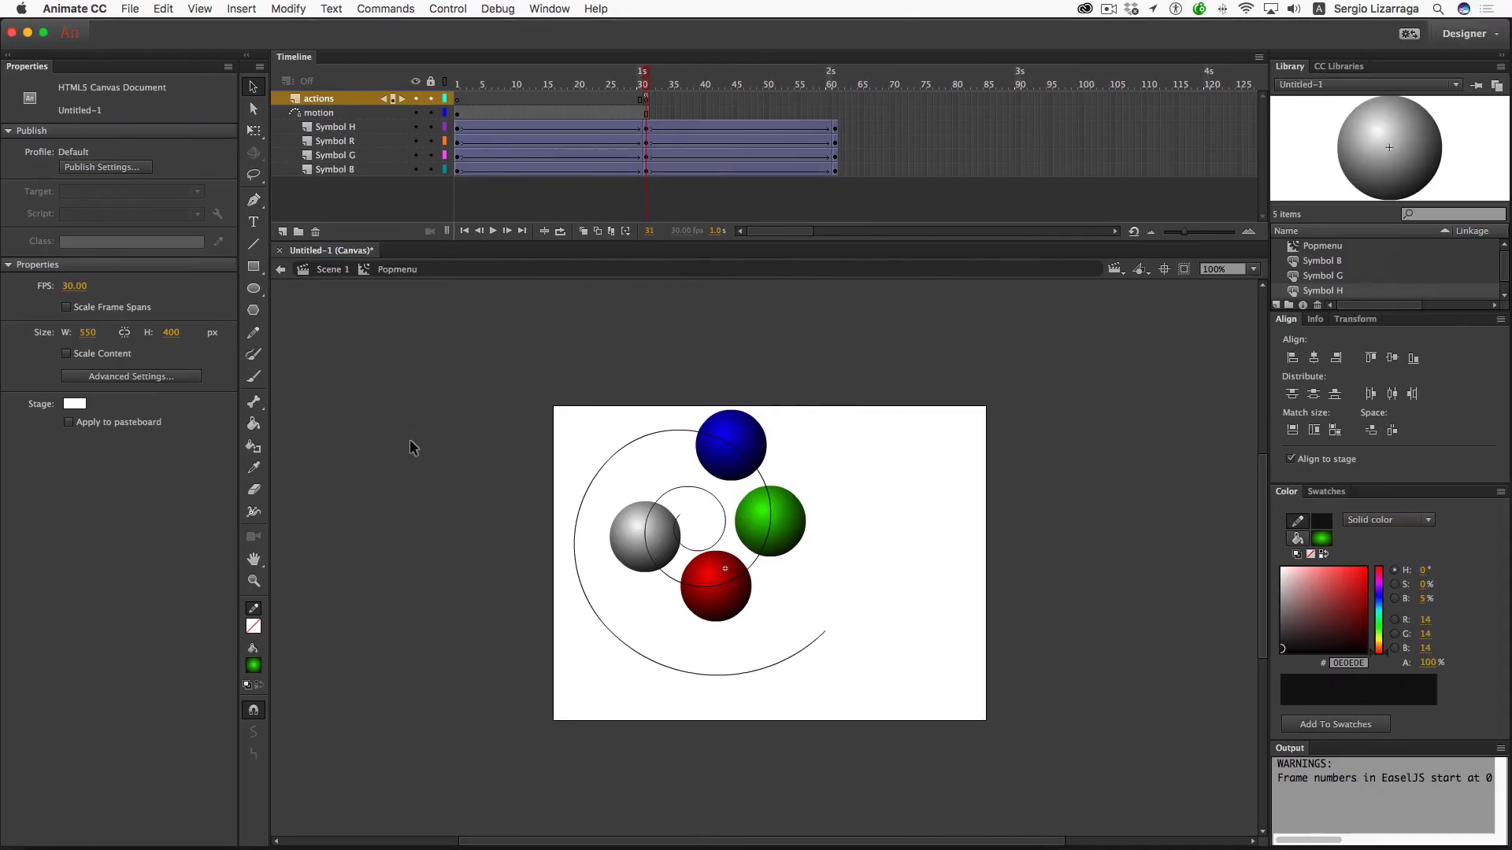
scroll(410, 441, right, 5)
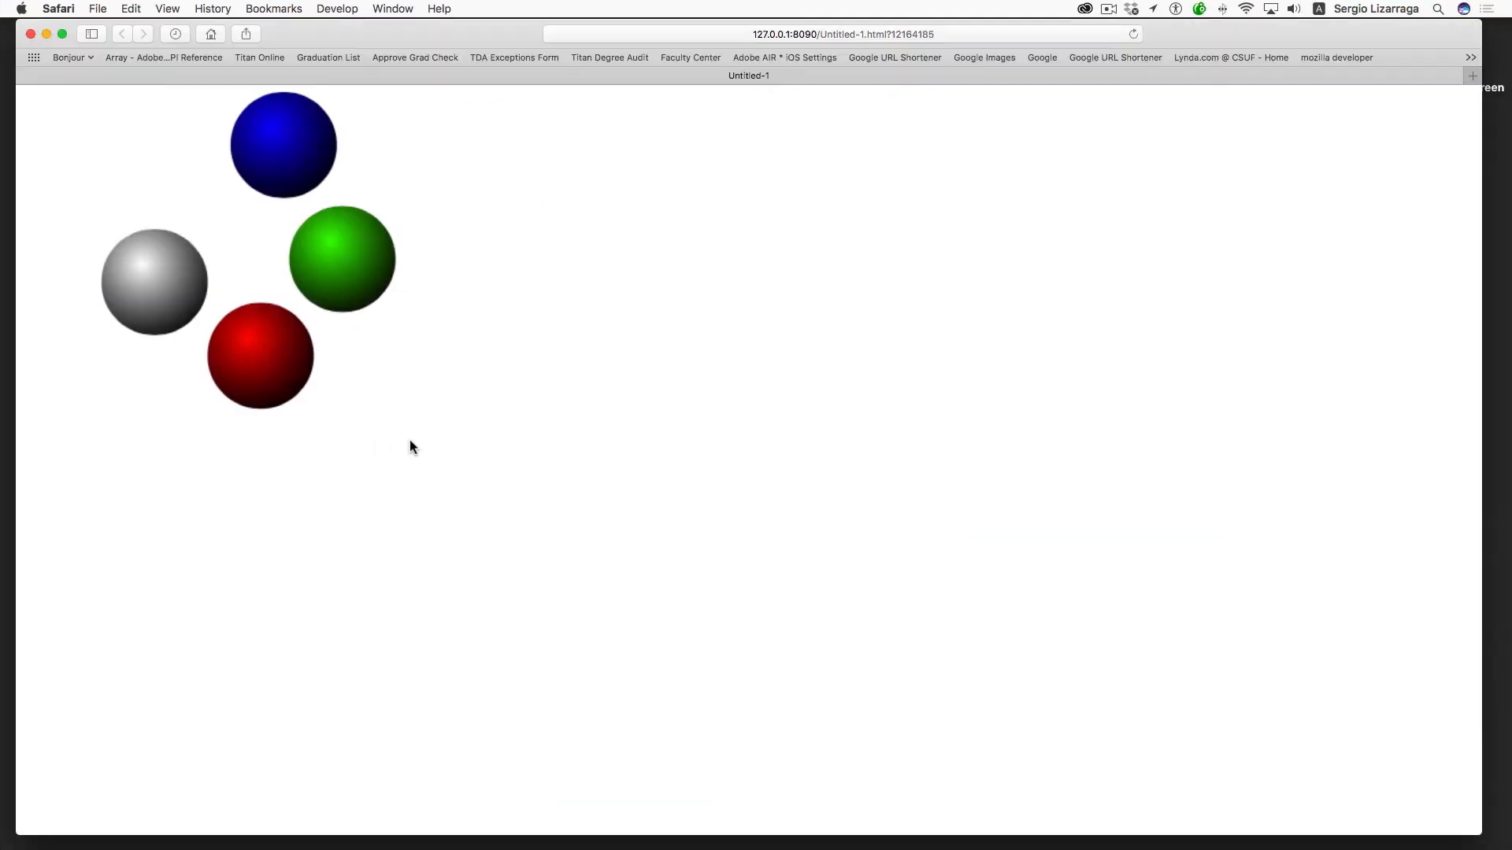
click(1130, 33)
click(31, 35)
key(ctrl+Left)
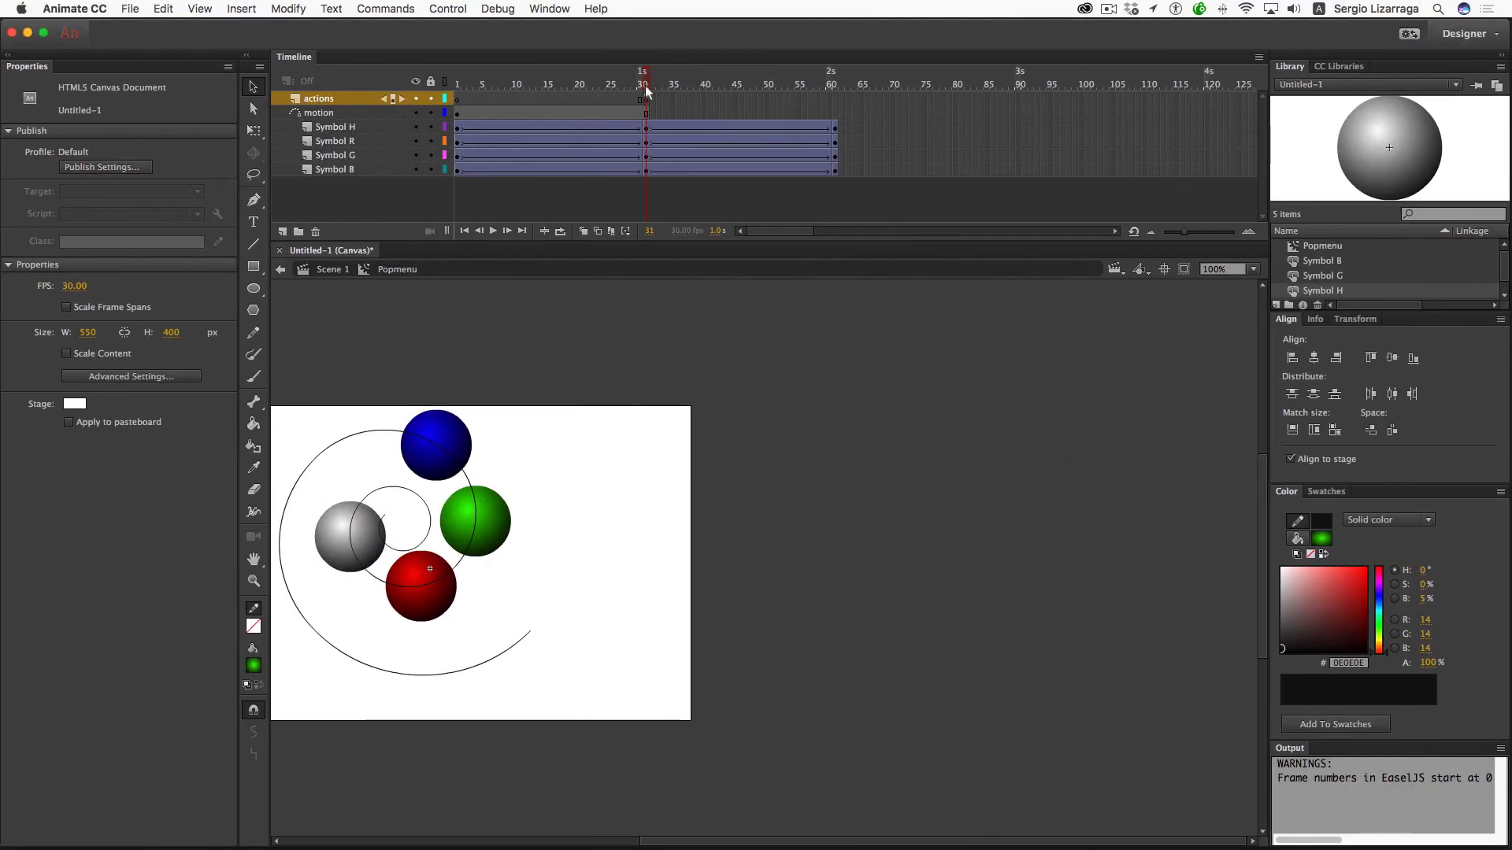
Step: Rewind the Popmenu timeline to frame 1, return to Scene 1 and rename its only layer popMenu
drag(646, 89, 309, 306)
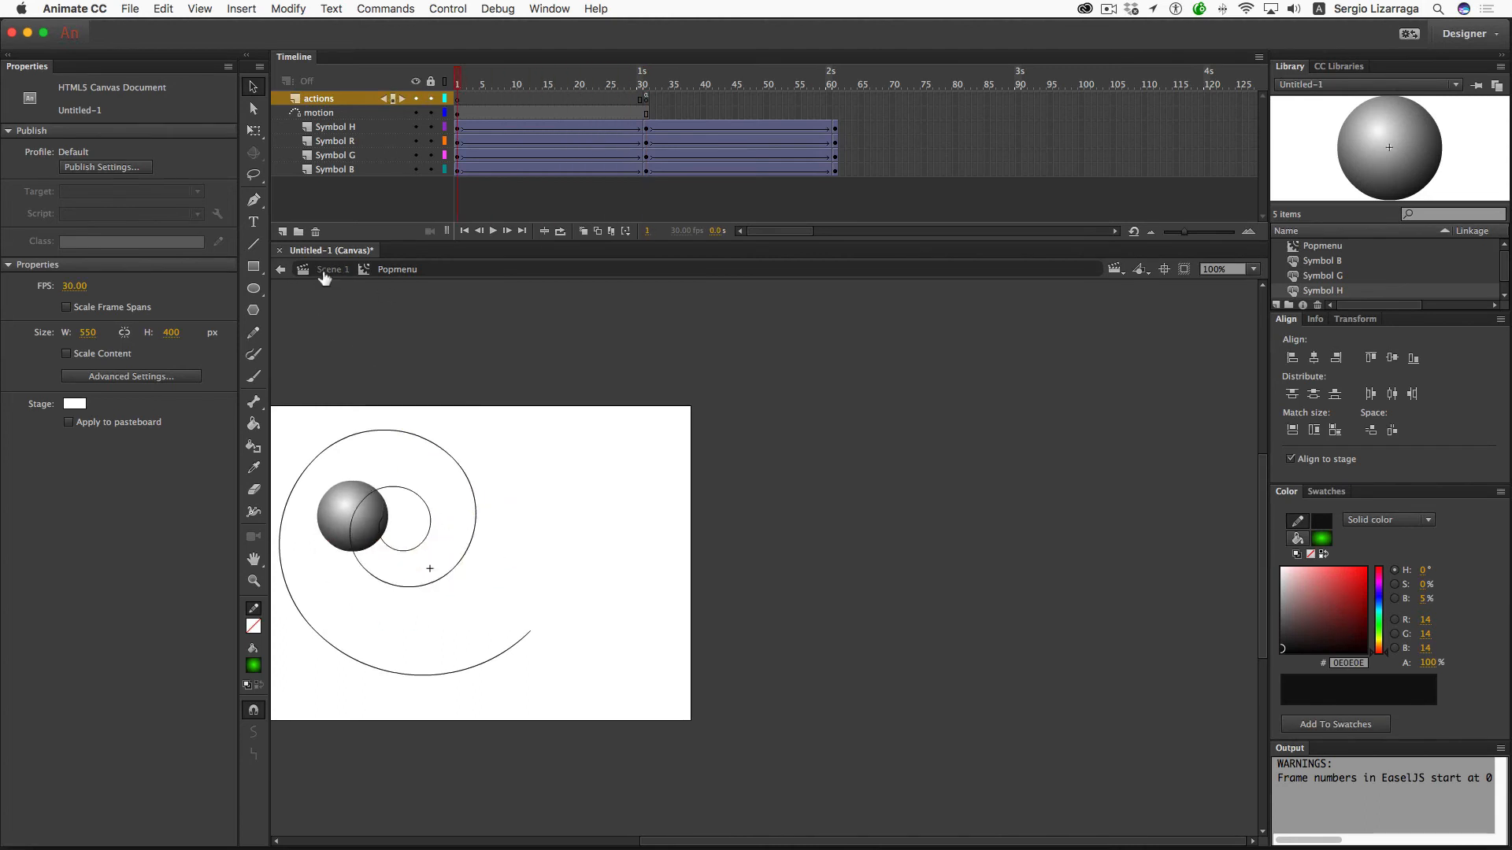
click(323, 270)
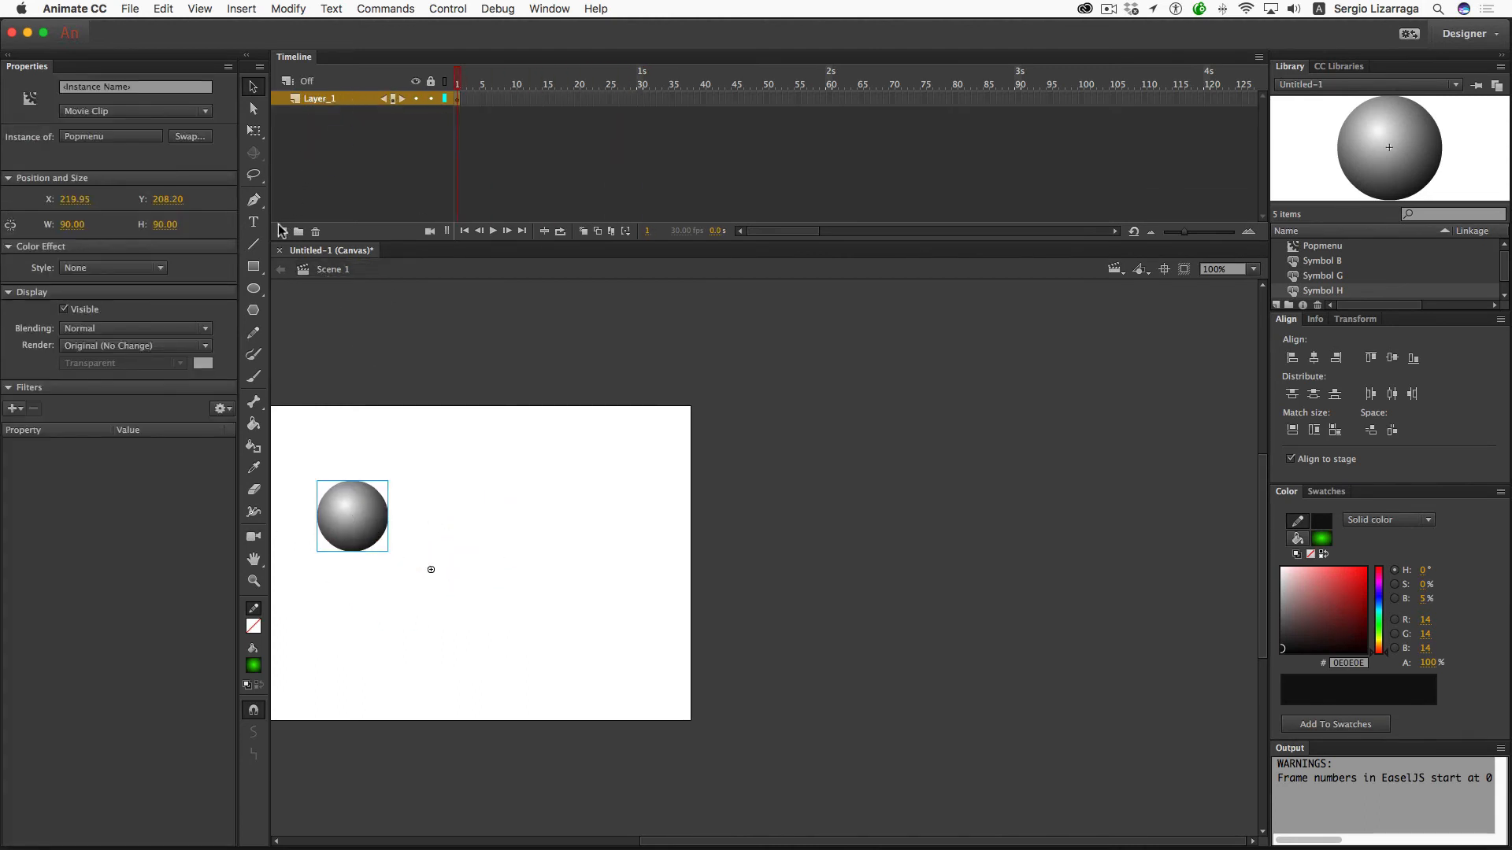
double_click(317, 100)
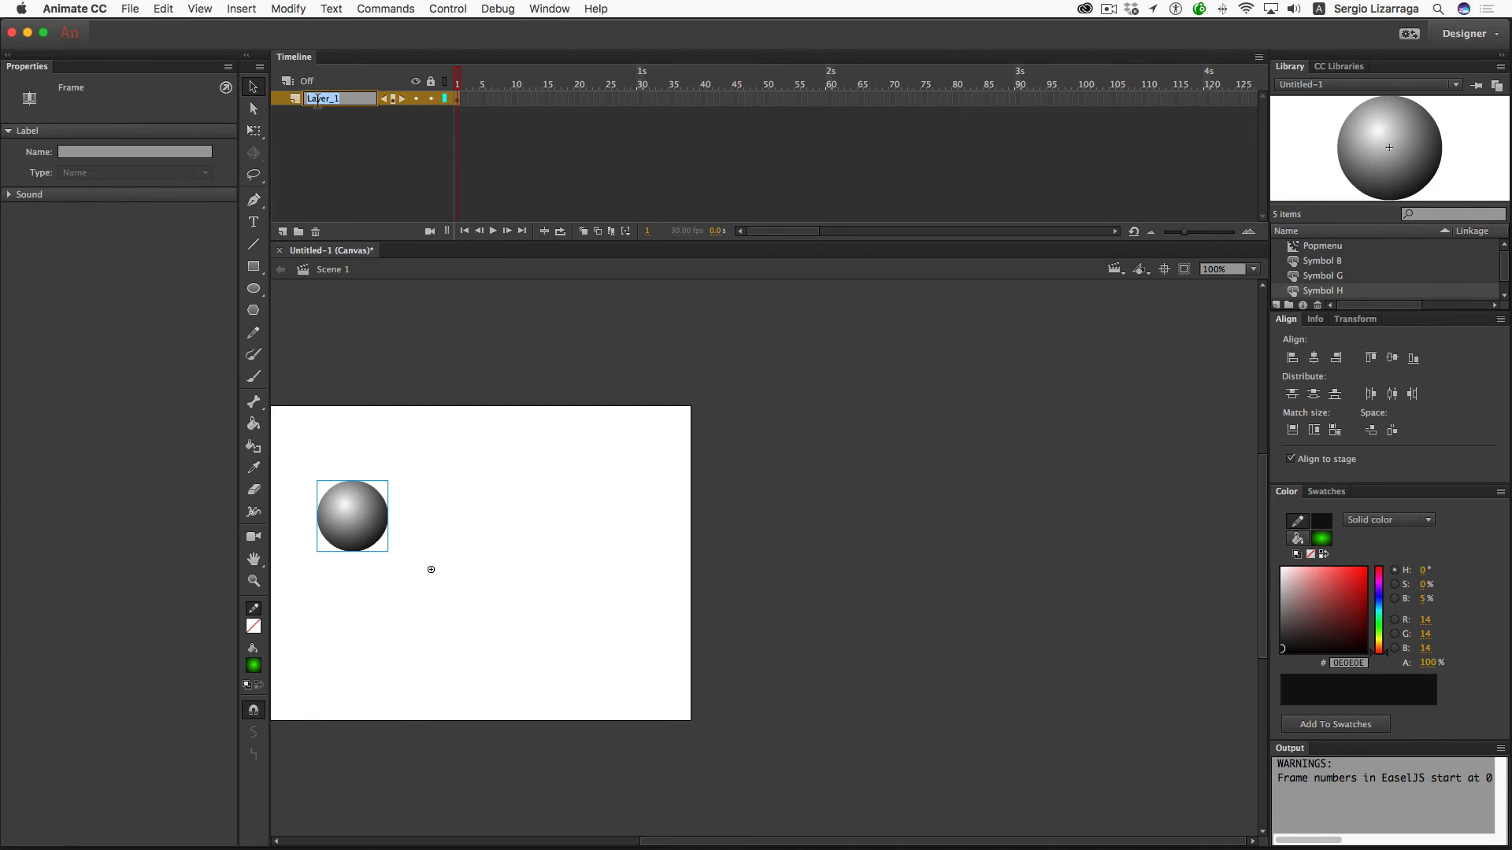
text(popMenu)
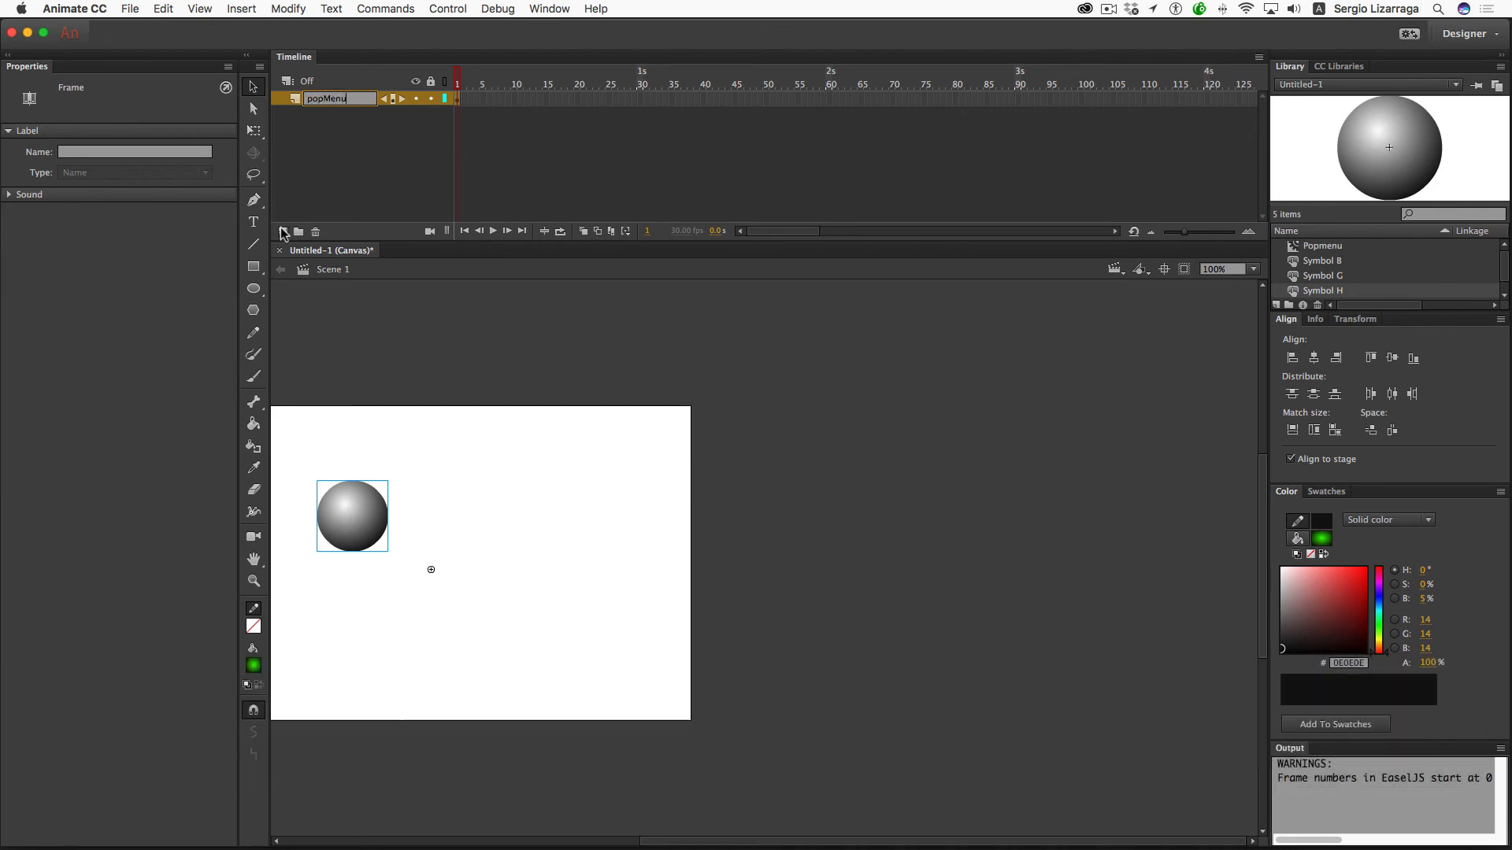
Step: Add a layer named actions above popMenu in Scene 1 and lock it
click(282, 232)
double_click(323, 99)
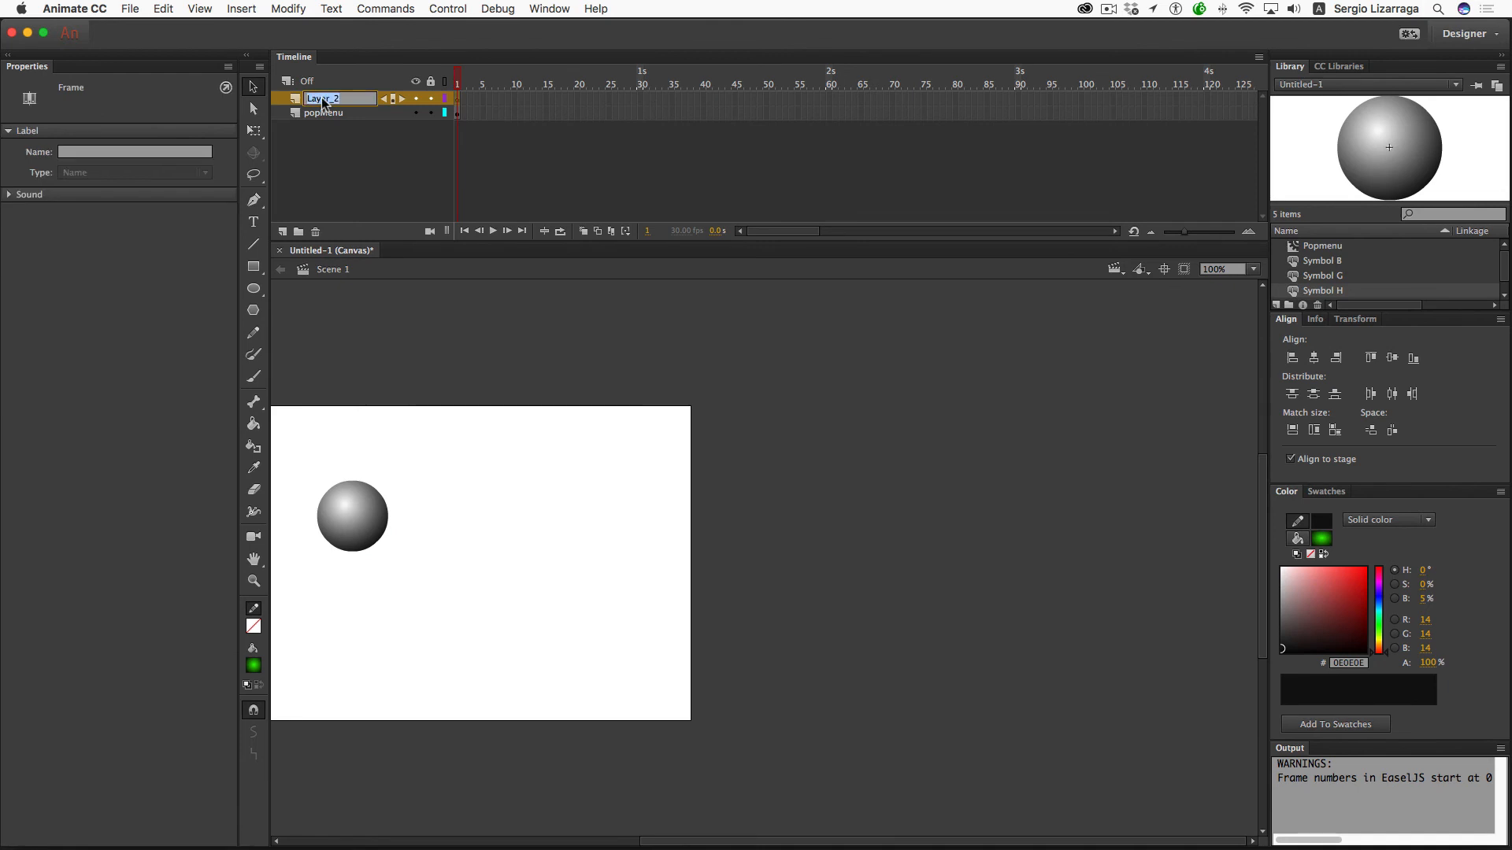
text(actions)
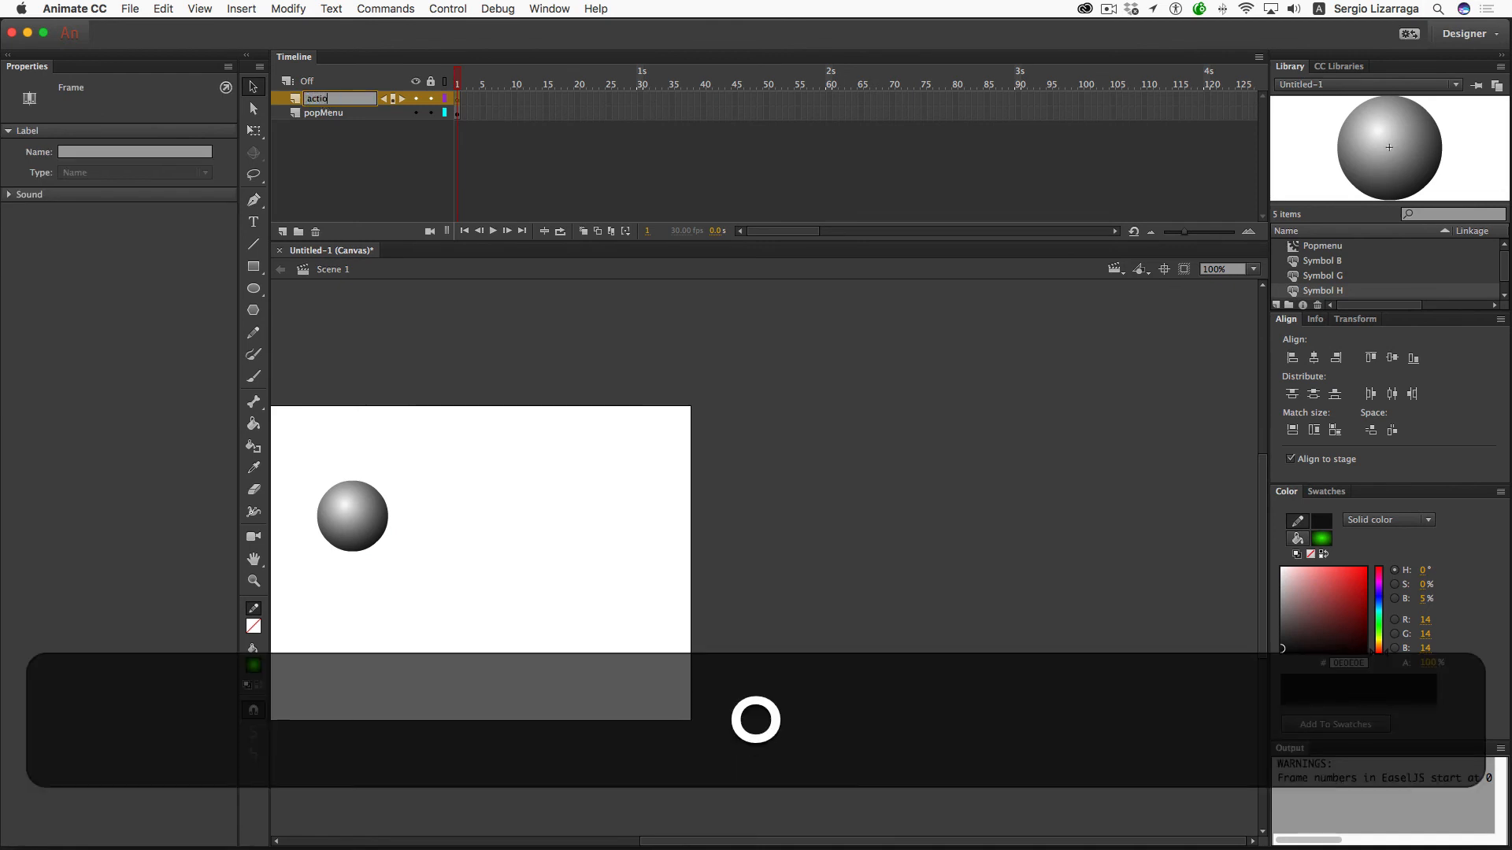
click(431, 99)
Step: Add a layer named art and place it below the popMenu layer
click(338, 115)
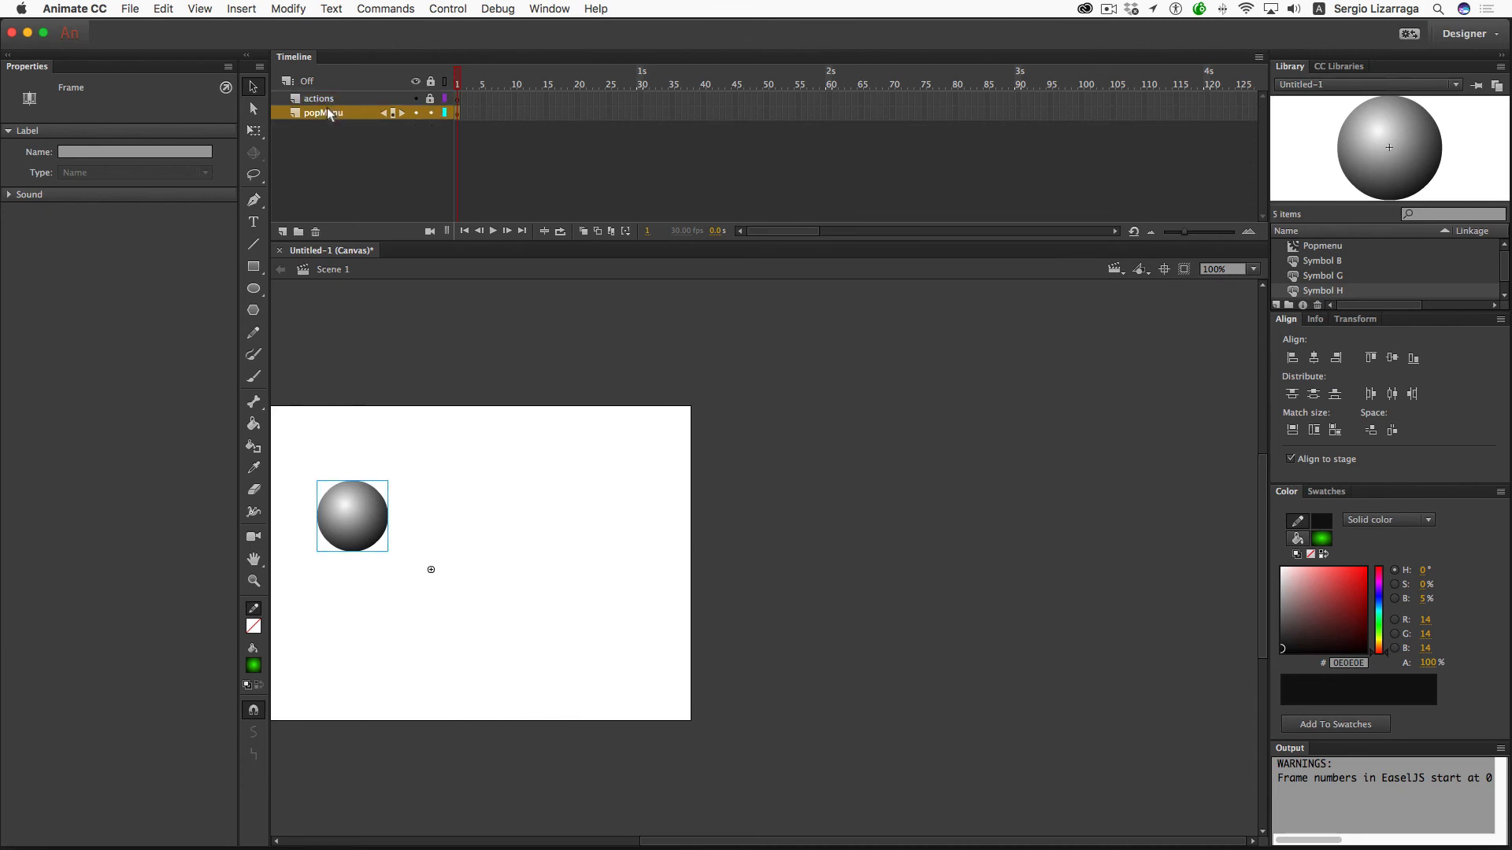
click(283, 231)
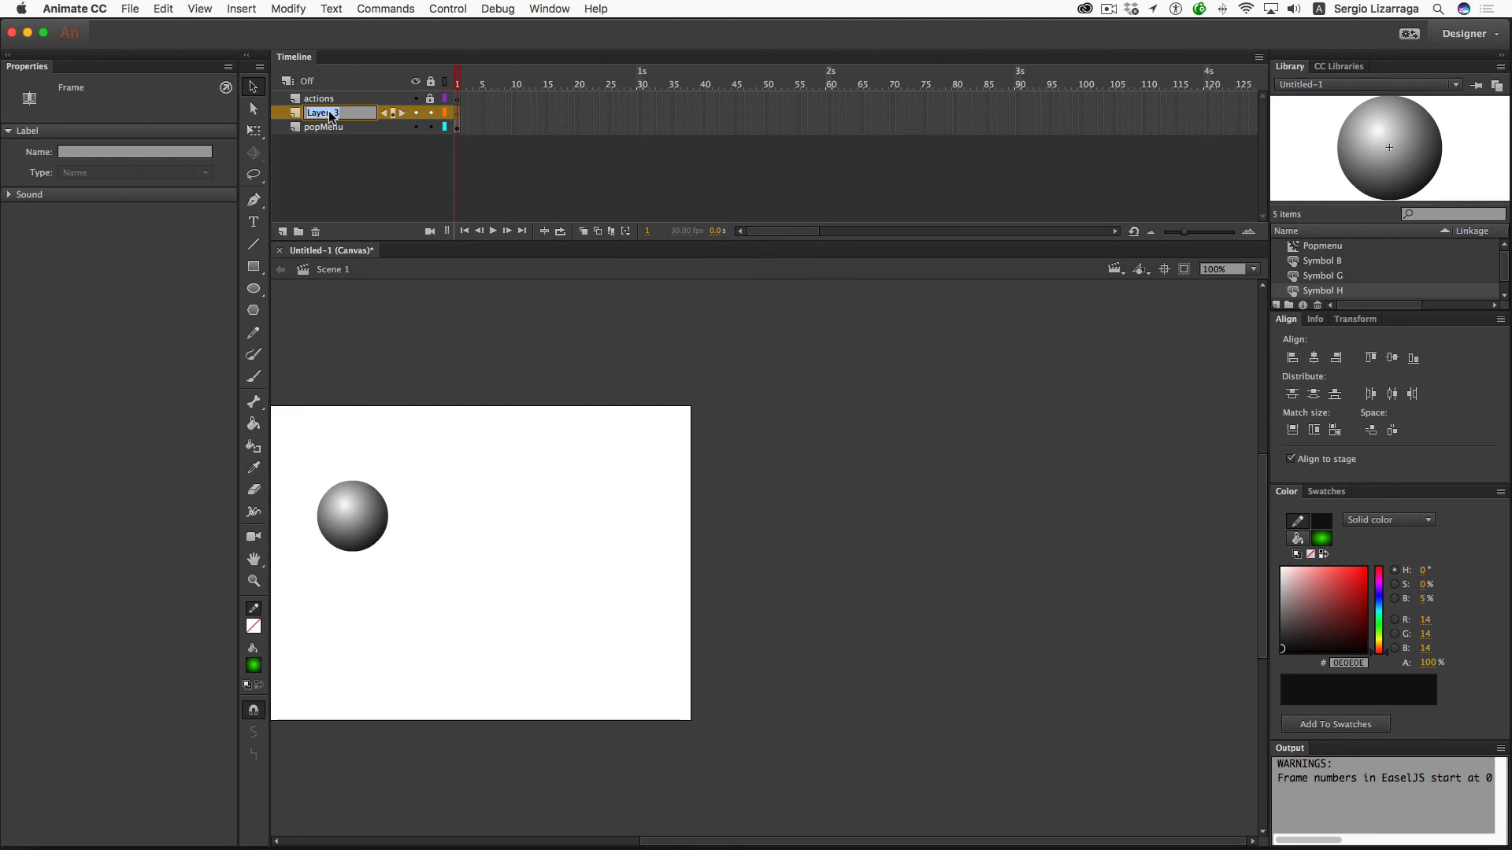
text(art)
key(Return)
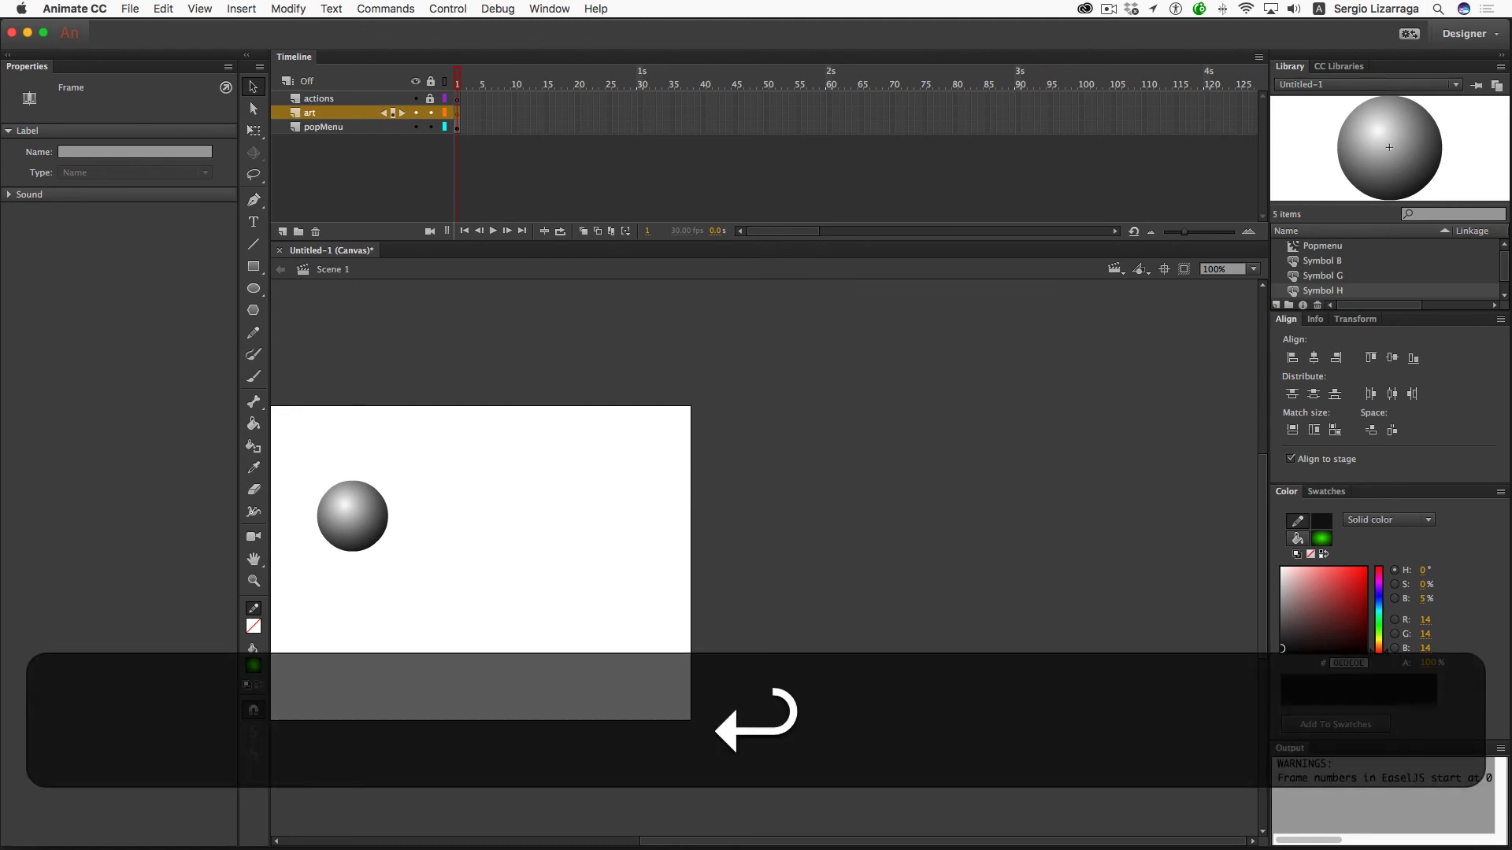
click(326, 168)
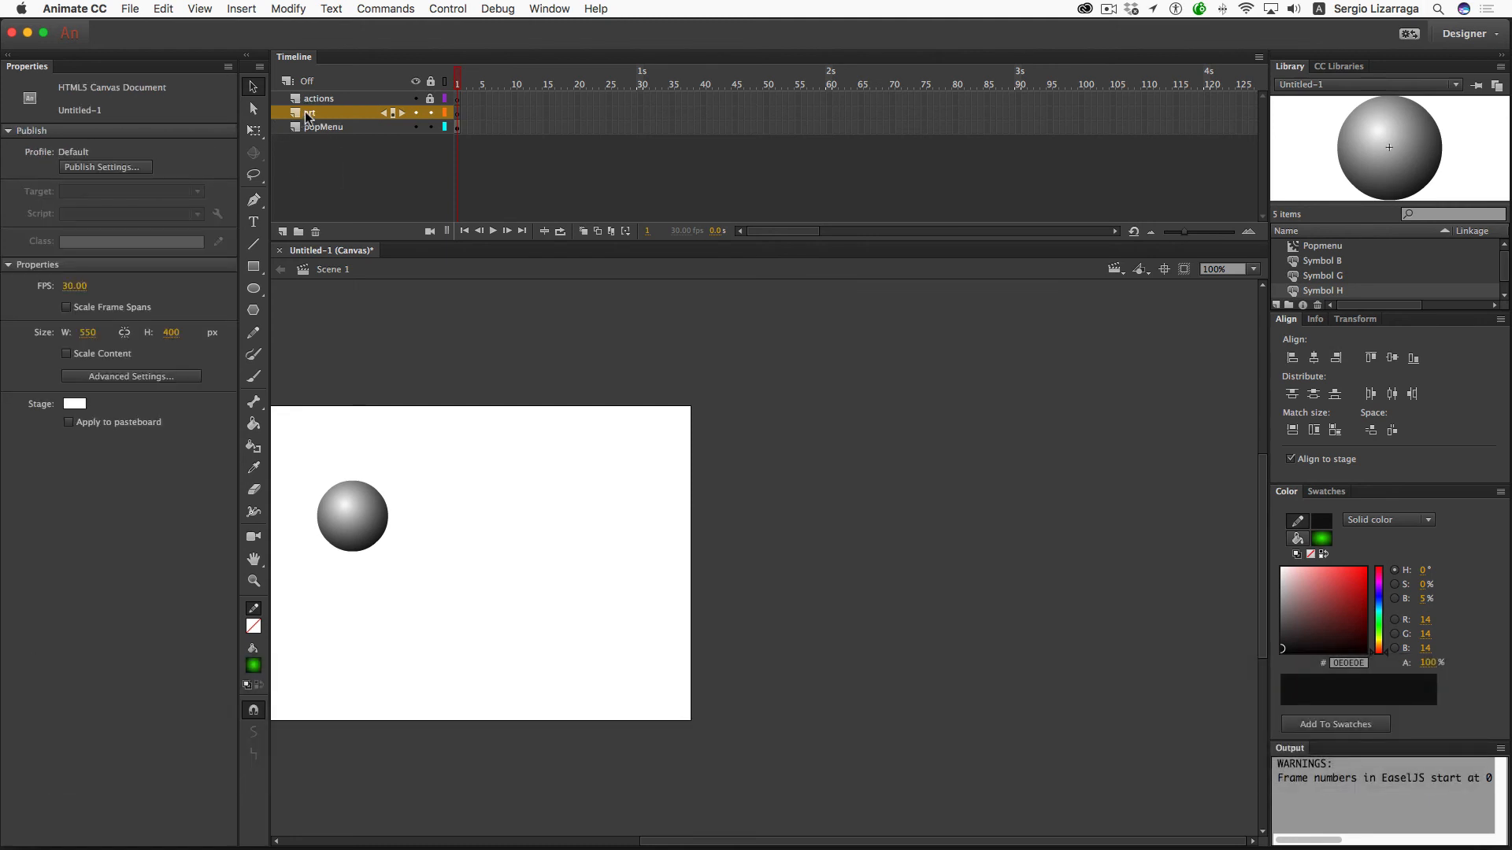
drag(307, 117, 288, 151)
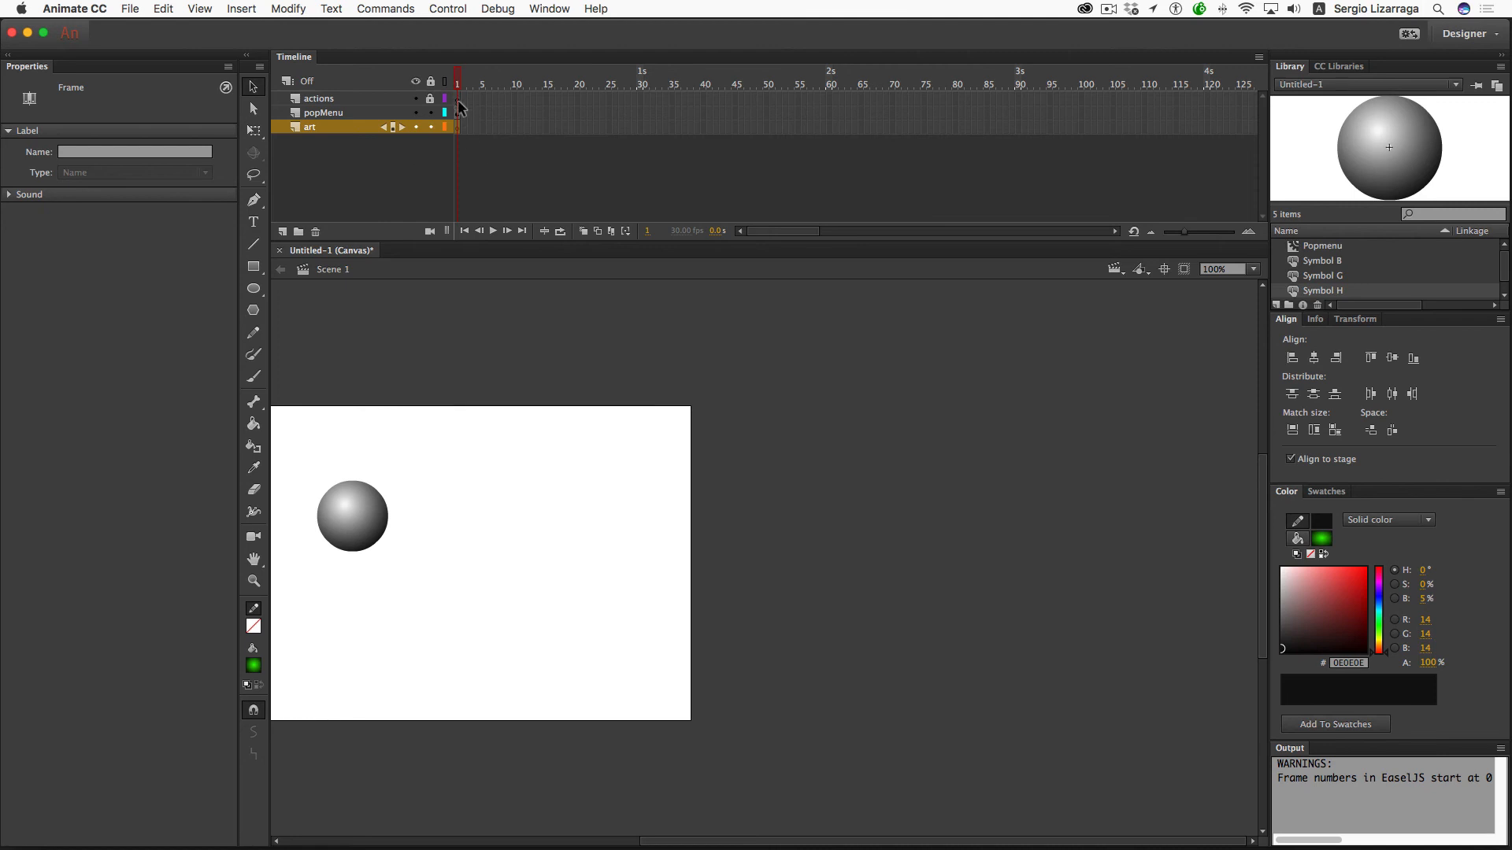
Step: Add a dynamic text box about 231 by 48 px reading "home" at the stage's lower right, on frame 1 of the art layer
click(459, 142)
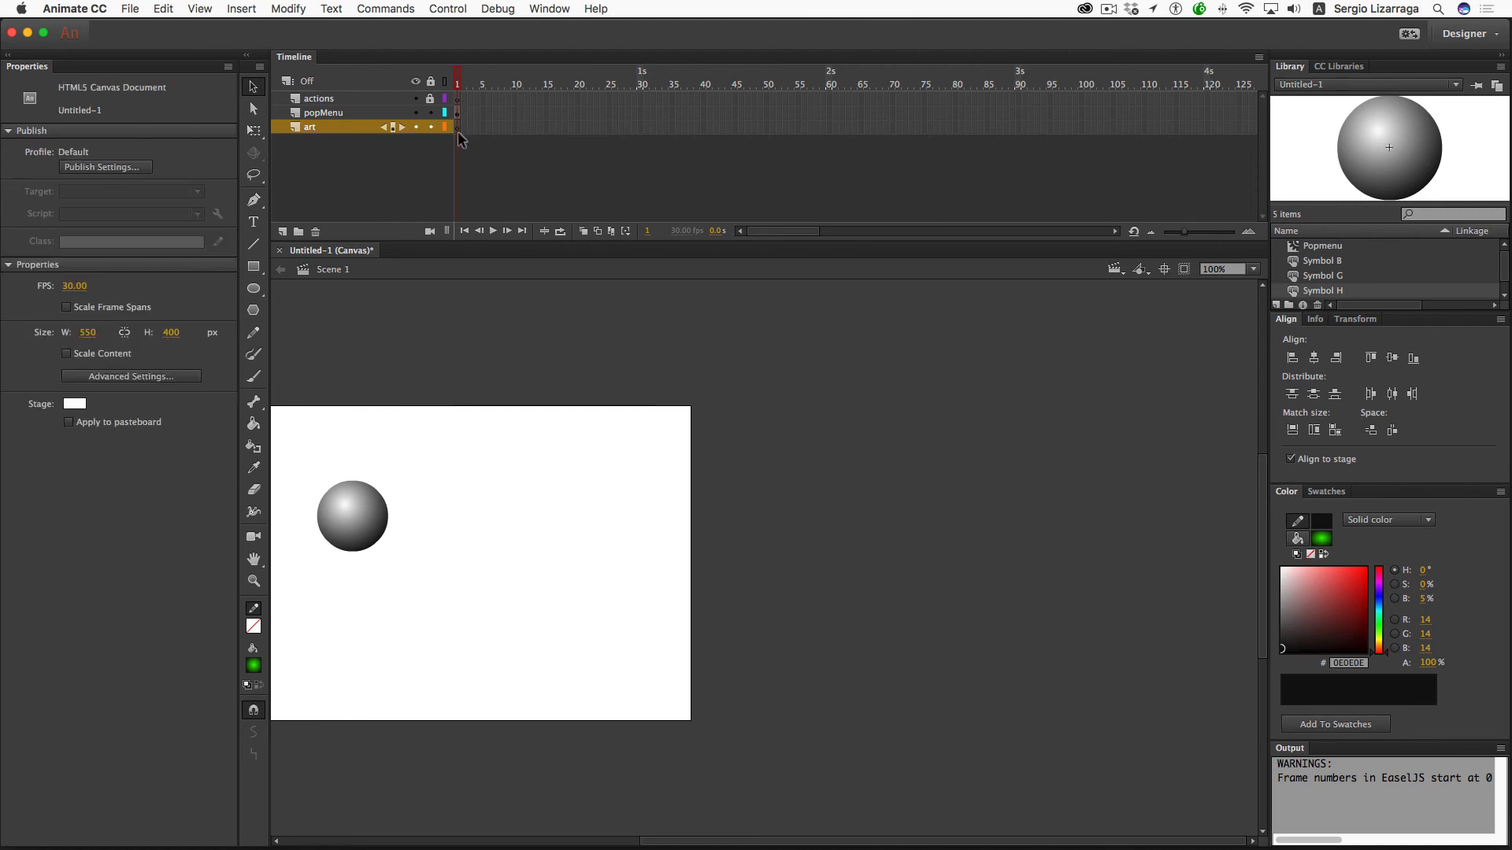
click(456, 125)
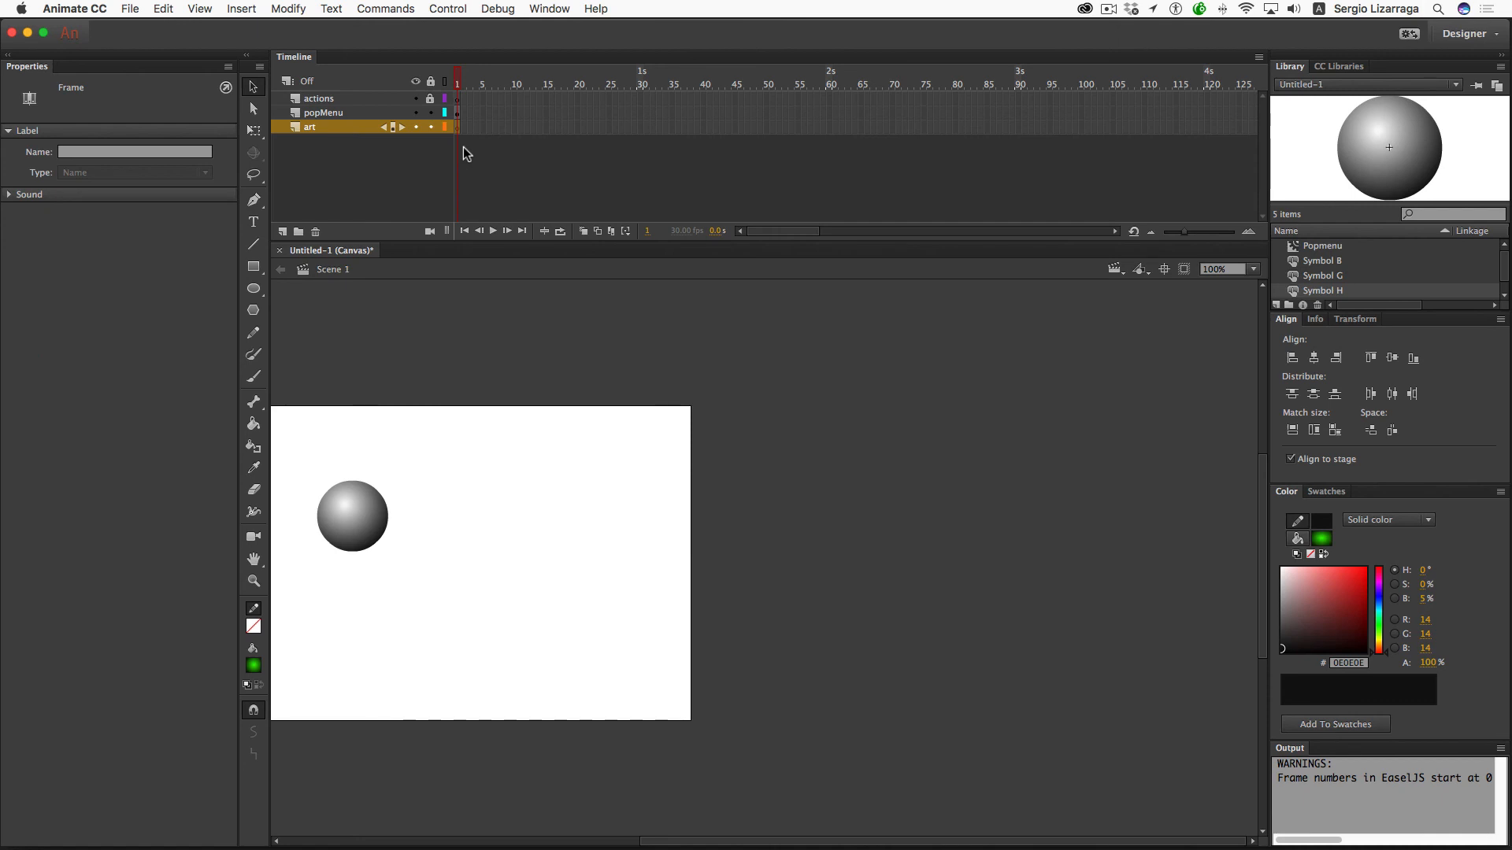
click(254, 222)
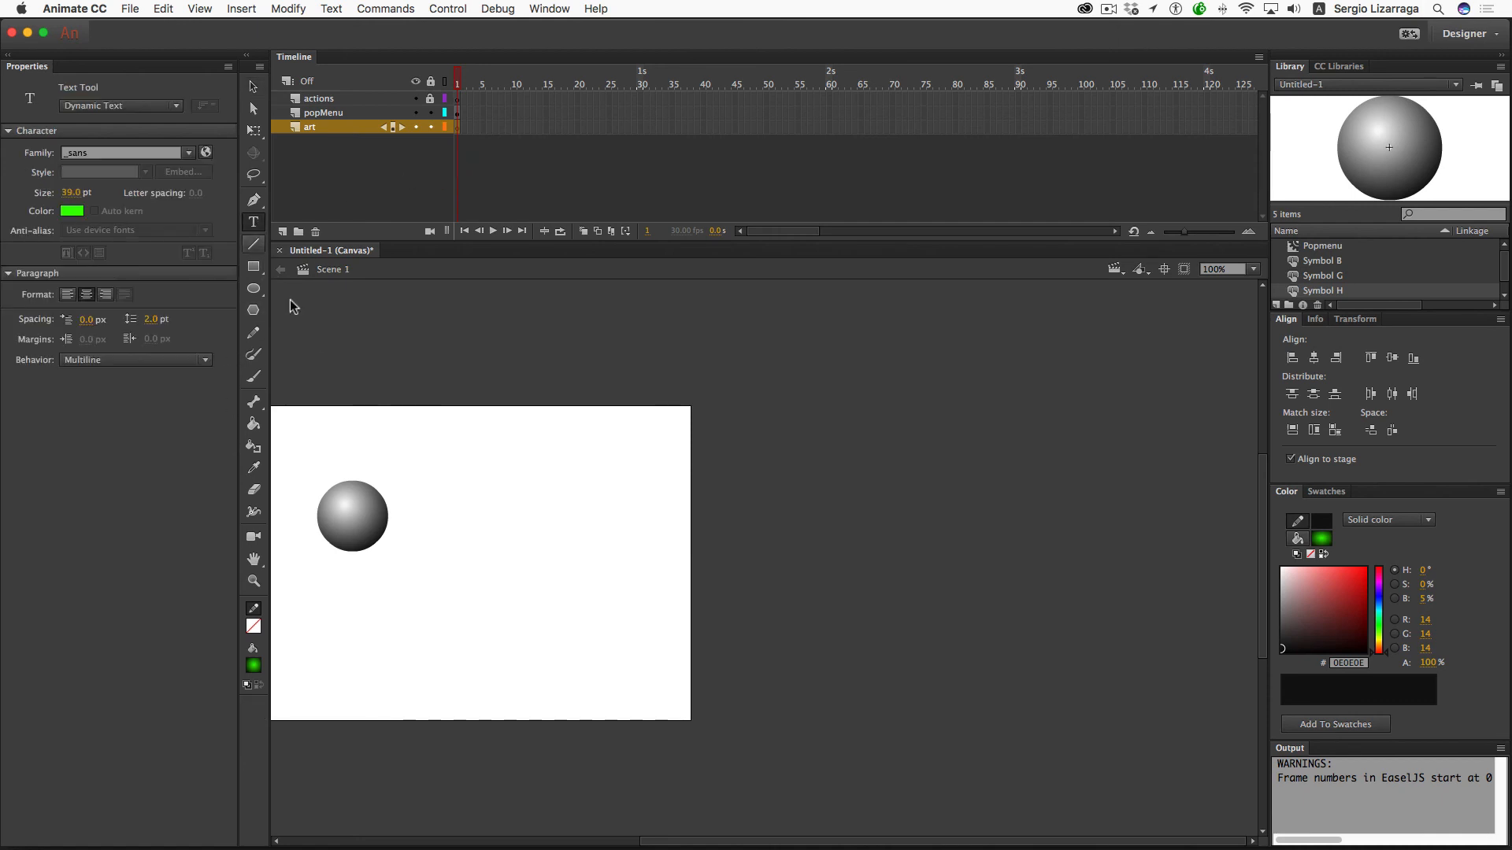
drag(526, 554, 679, 630)
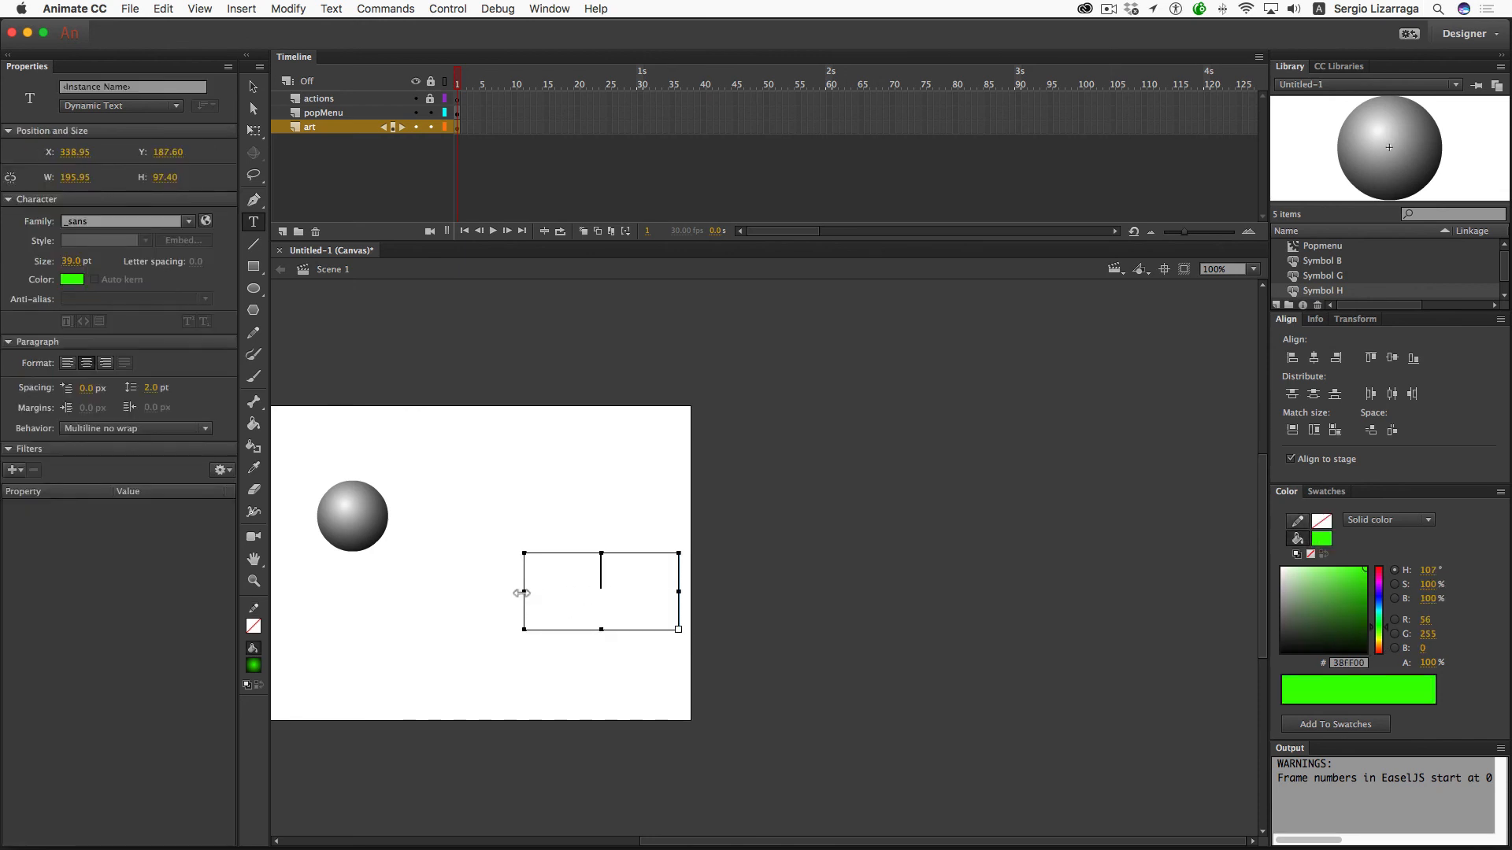
drag(523, 592, 495, 591)
drag(586, 630, 586, 577)
text(home)
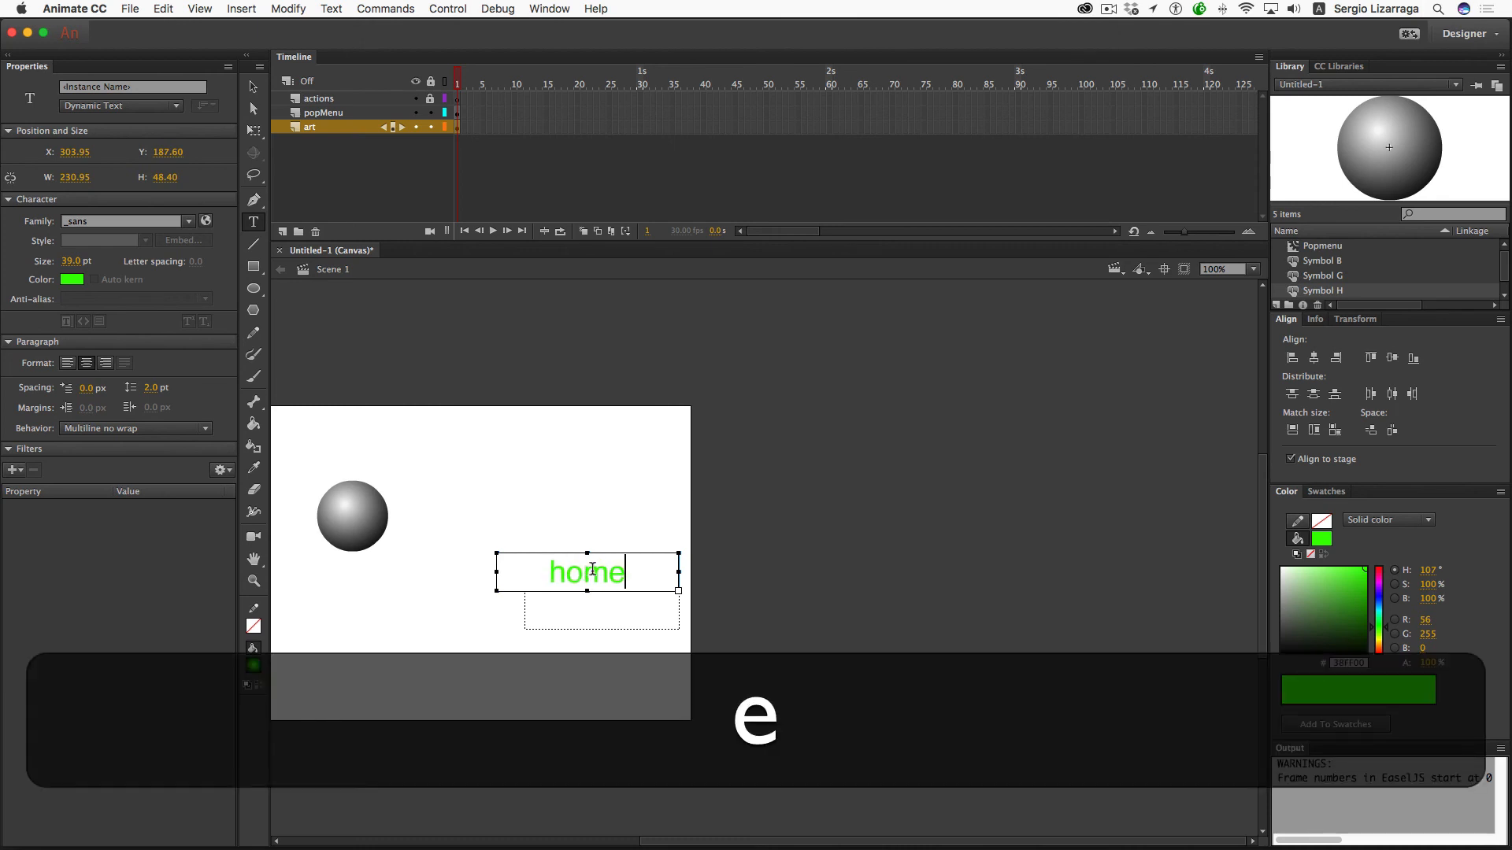
Step: Set the color of the "home" text to black, #000000
double_click(592, 570)
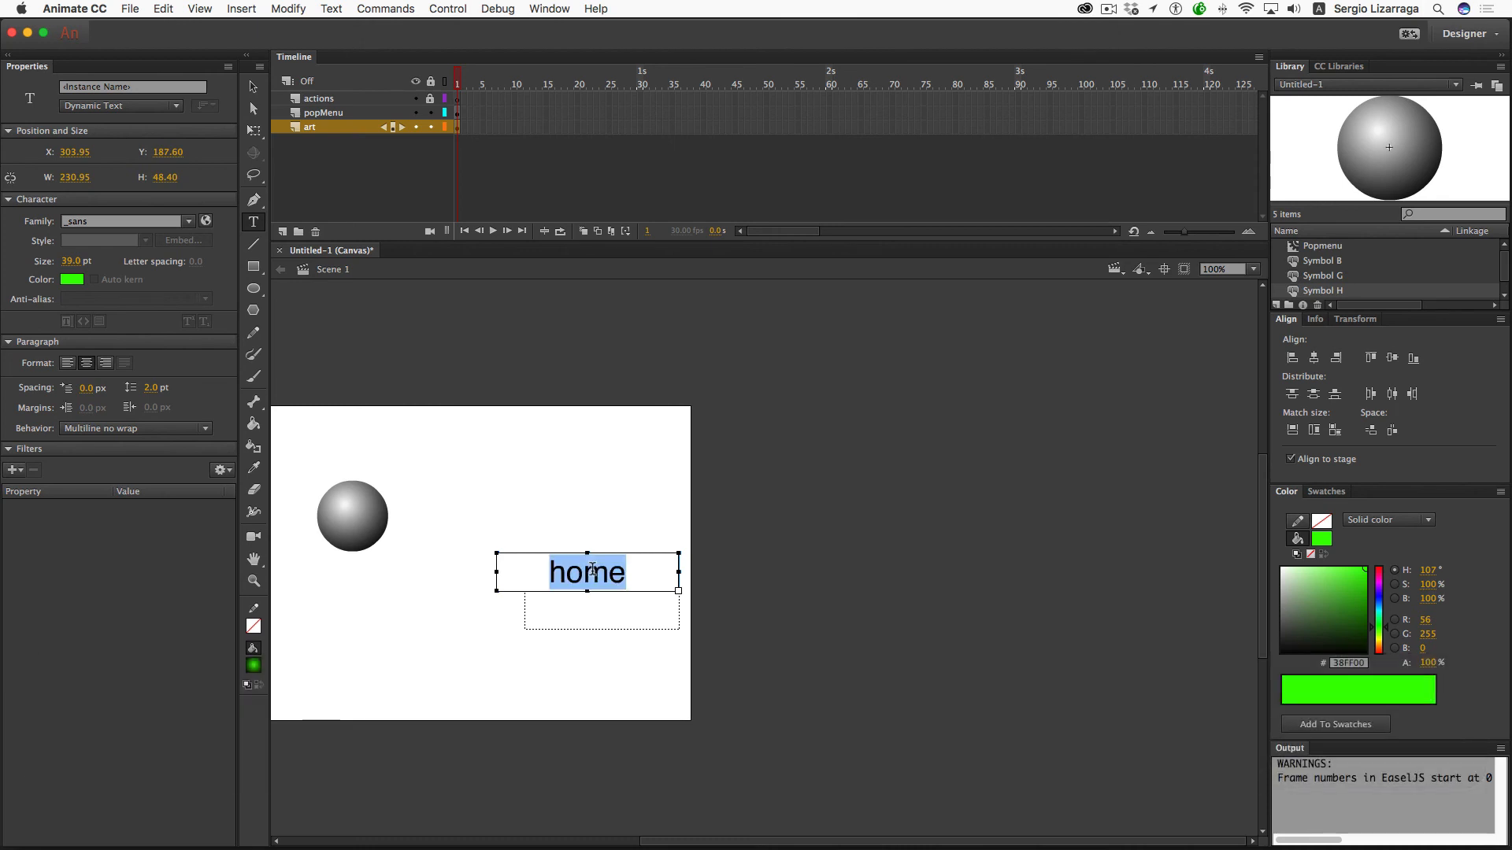
click(73, 280)
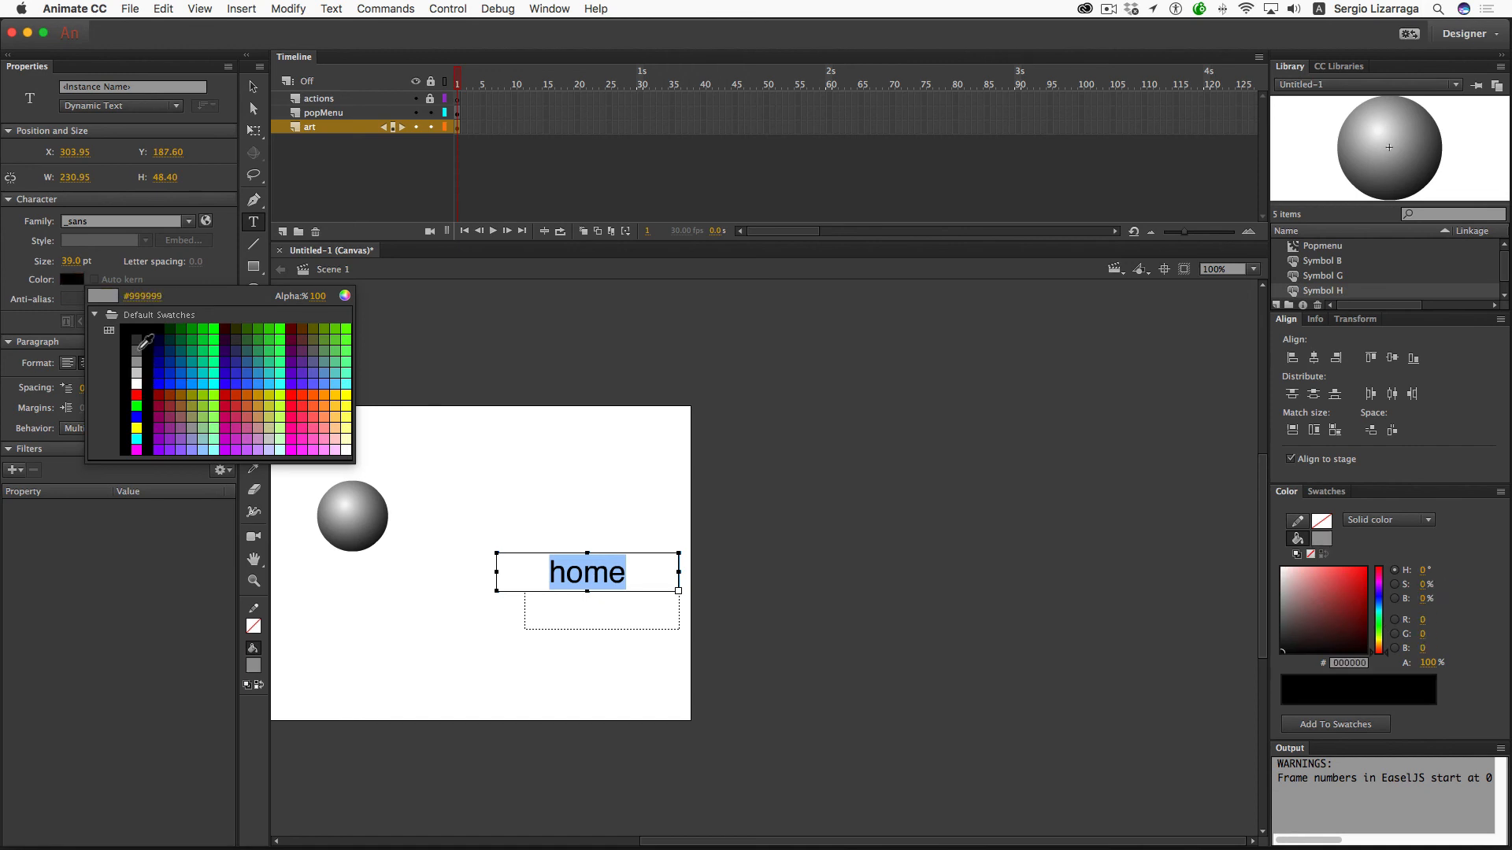
click(135, 335)
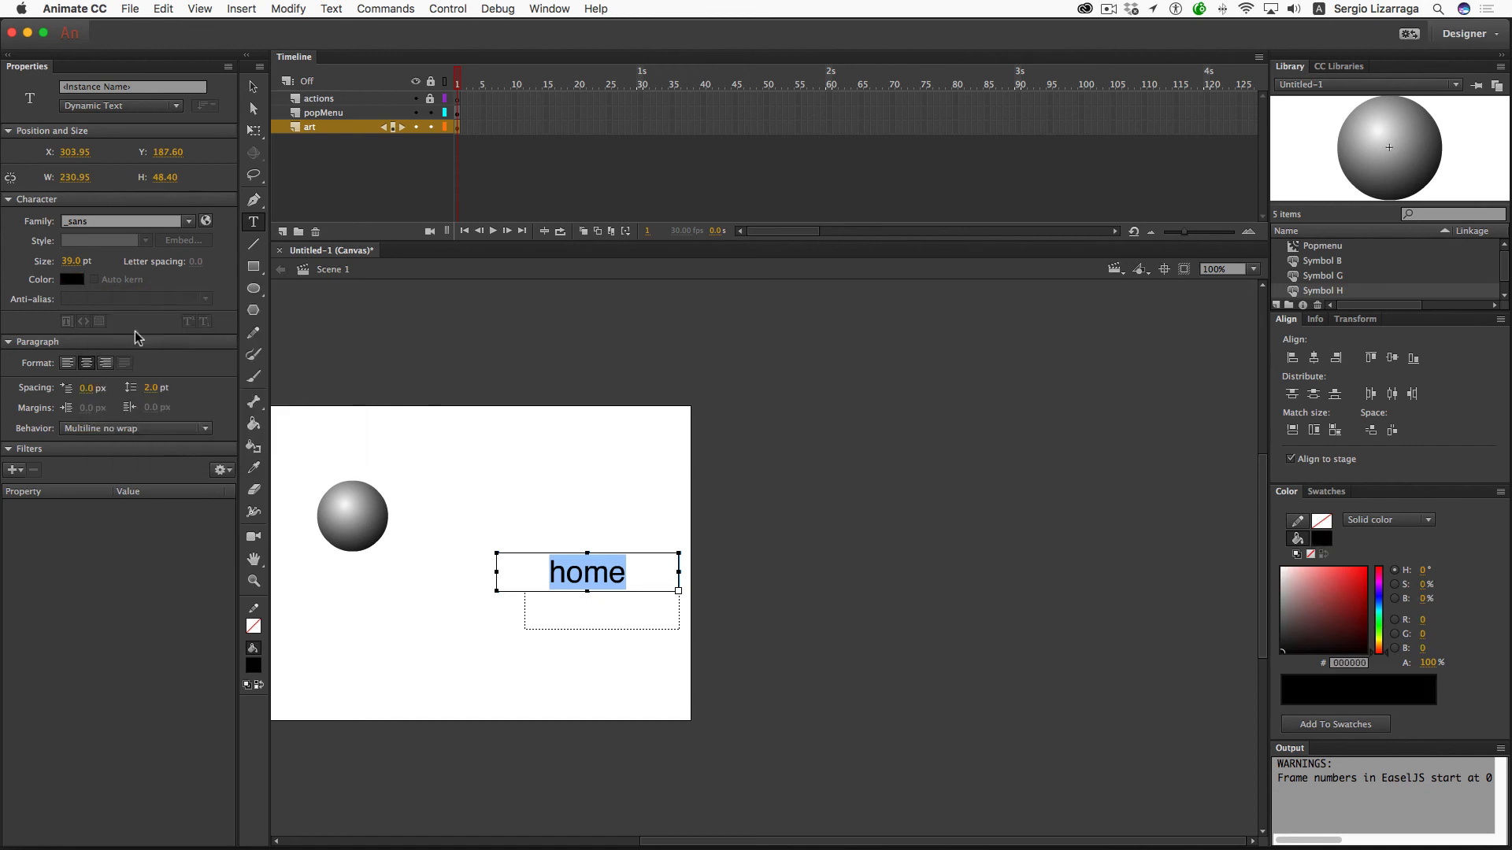
Step: Insert keyframes at frames 2, 3 and 4 of the art layer
click(458, 128)
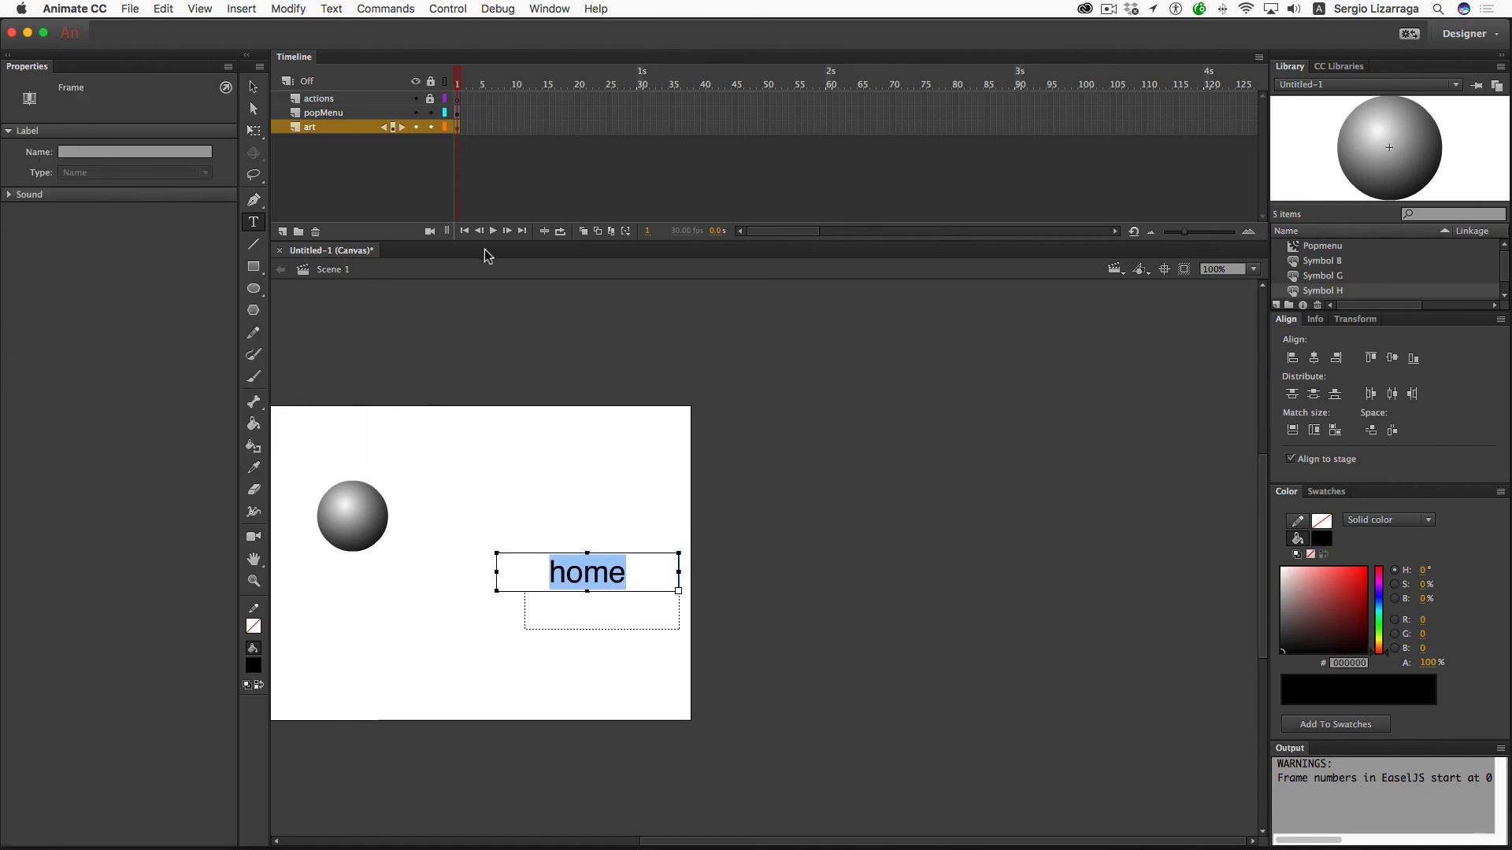
key(F6)
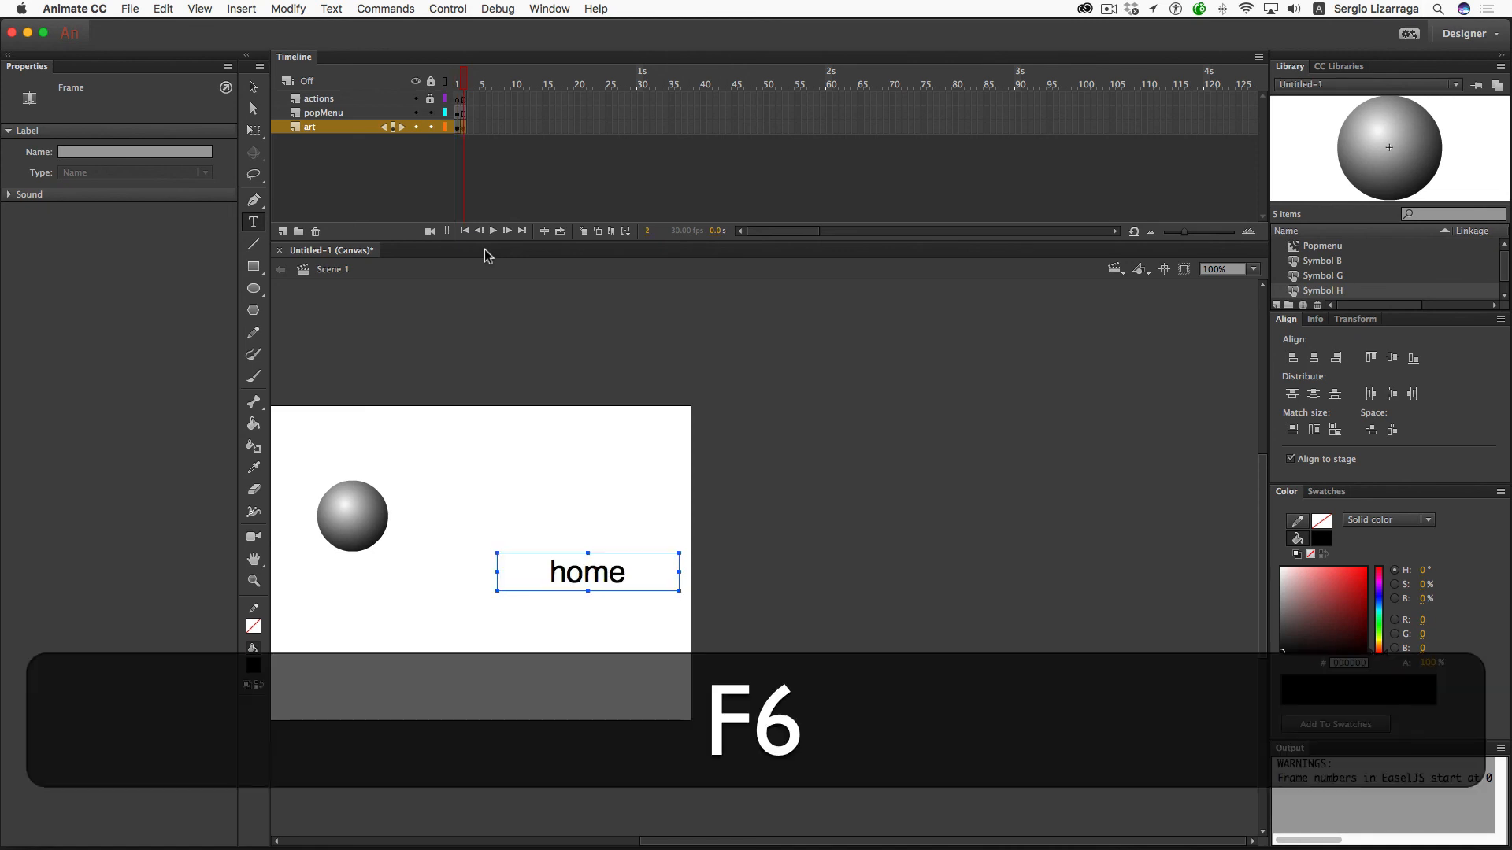
key(F6)
key(F6)
Step: Replace the art layer's text with "red" on frame 2 and "blue" on frame 3
click(463, 128)
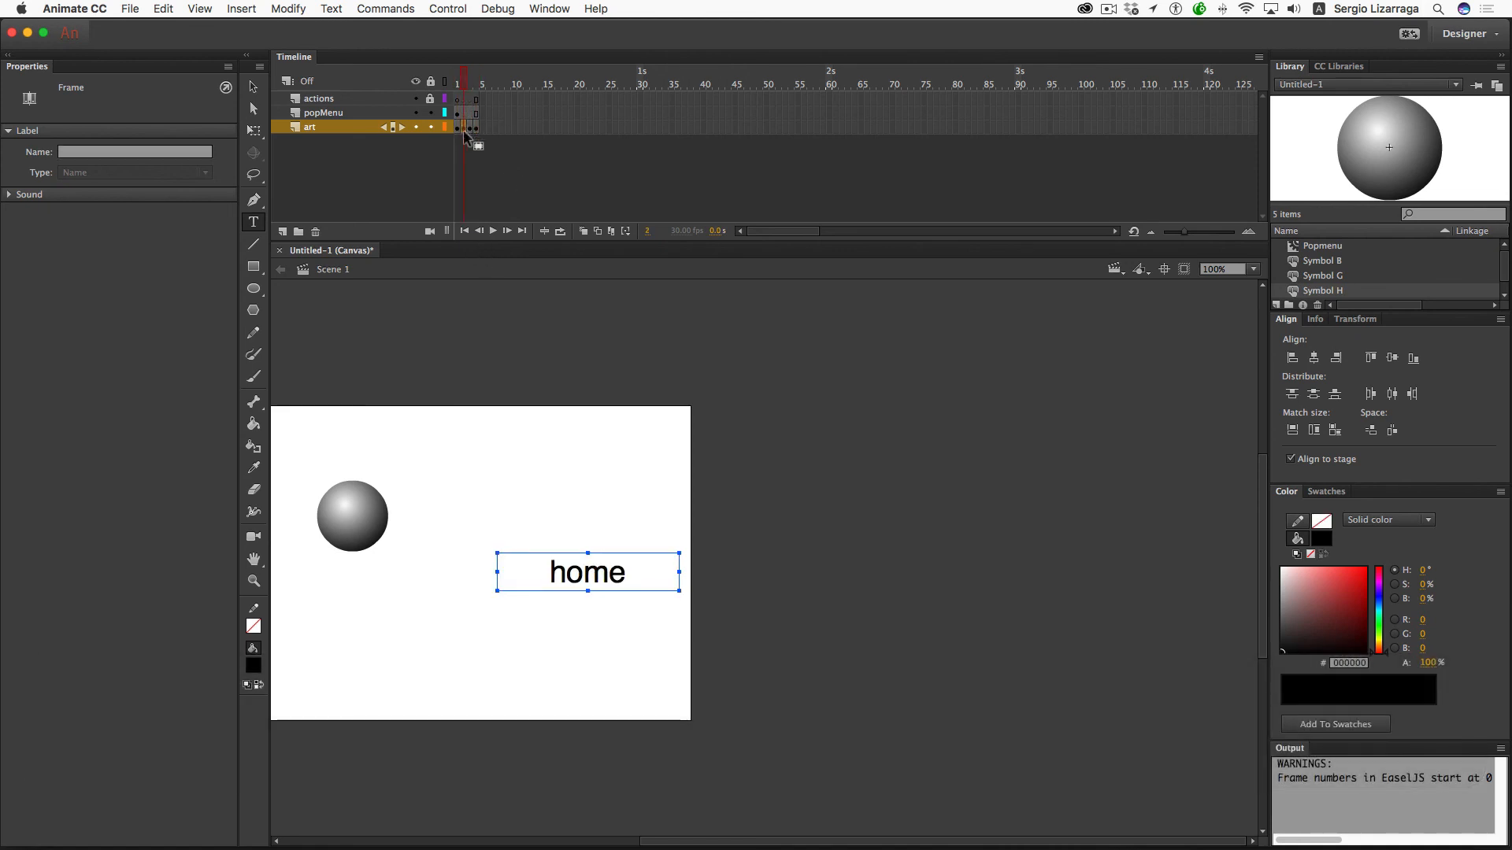
double_click(590, 577)
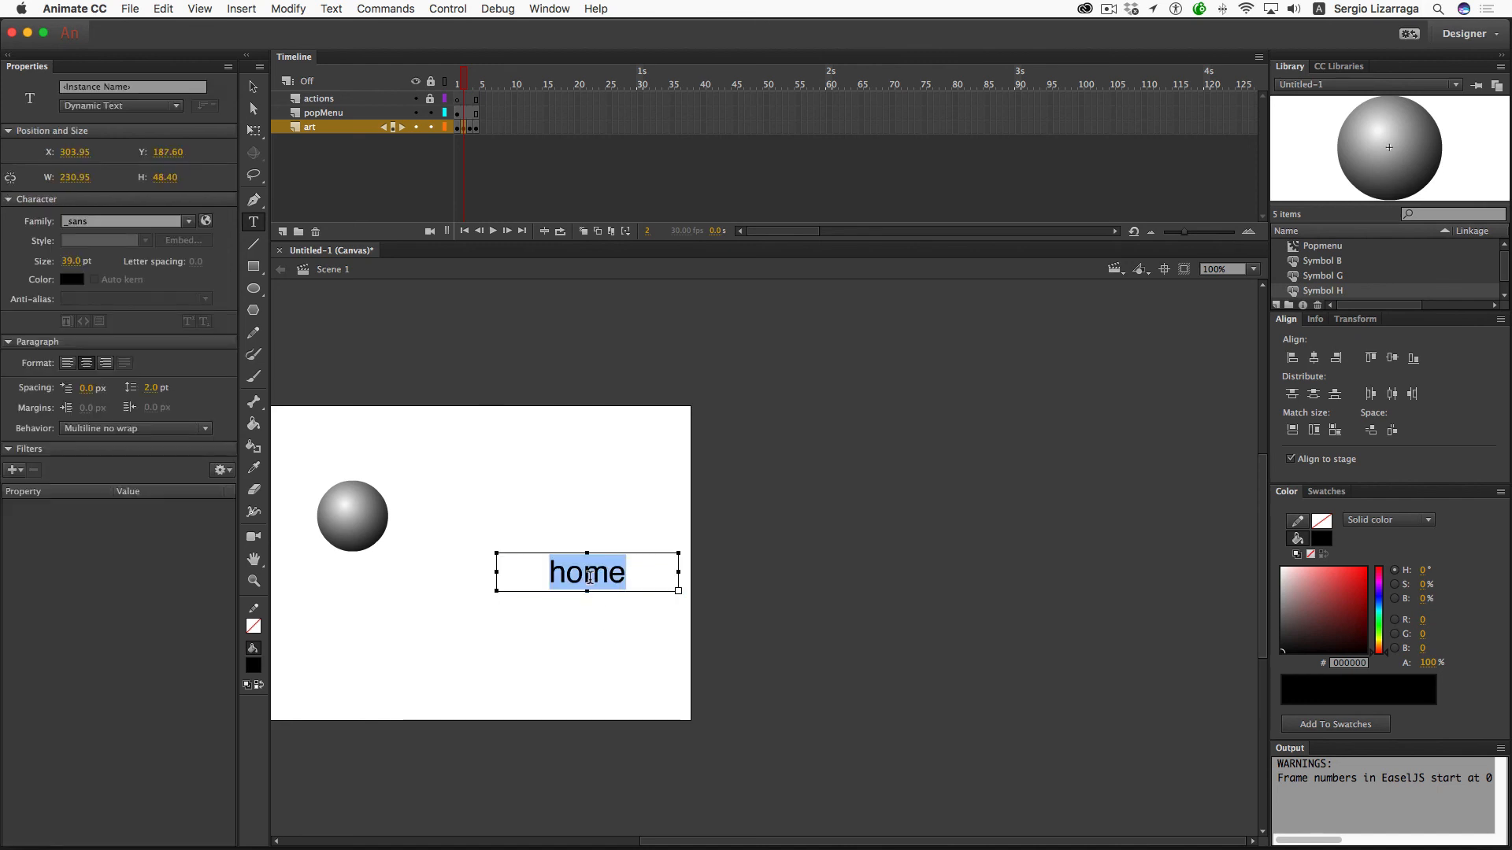
text(red)
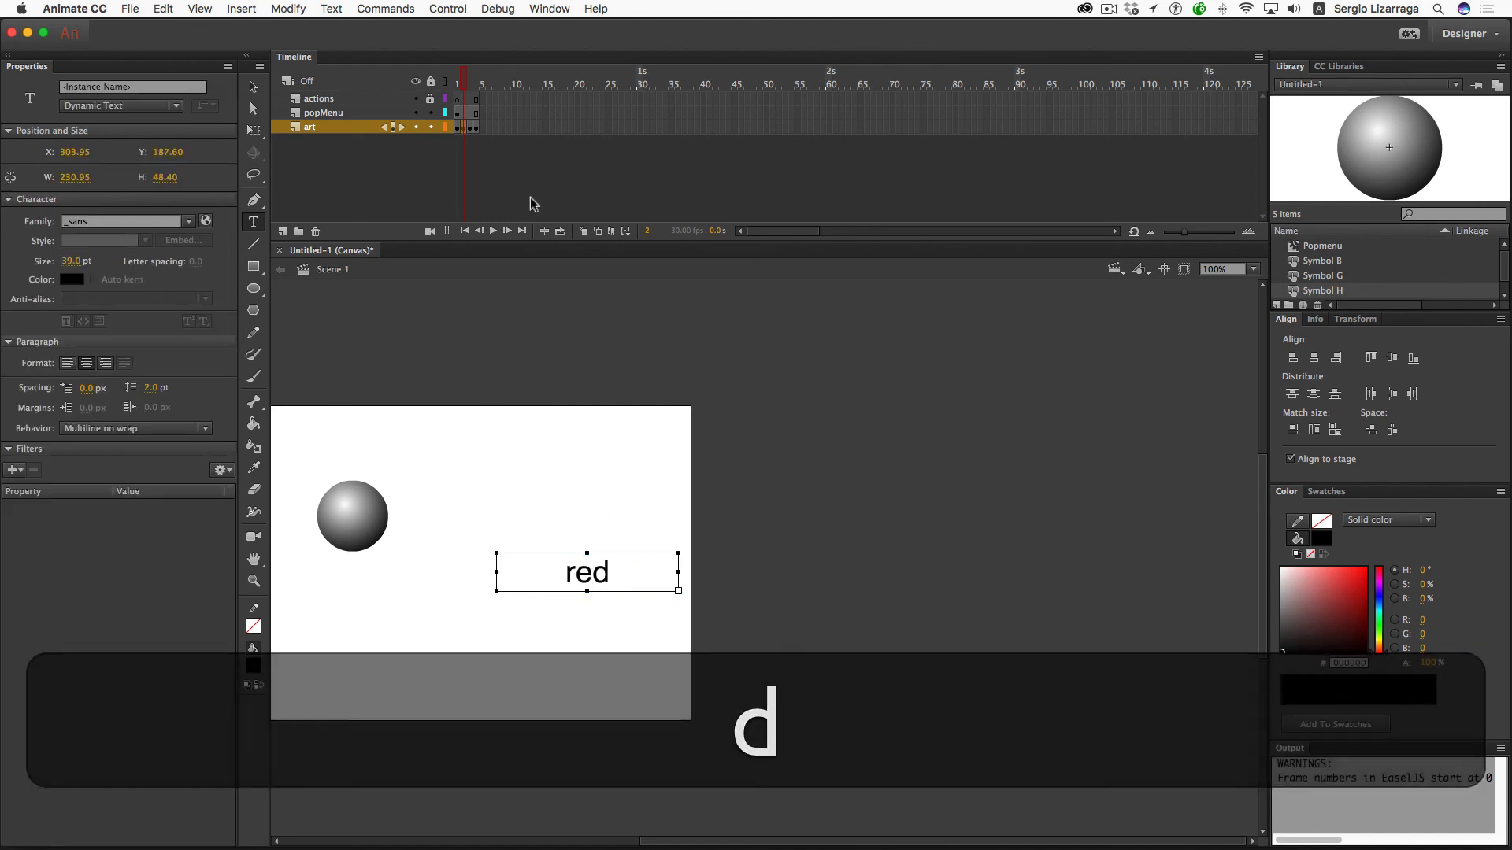
click(470, 127)
click(581, 570)
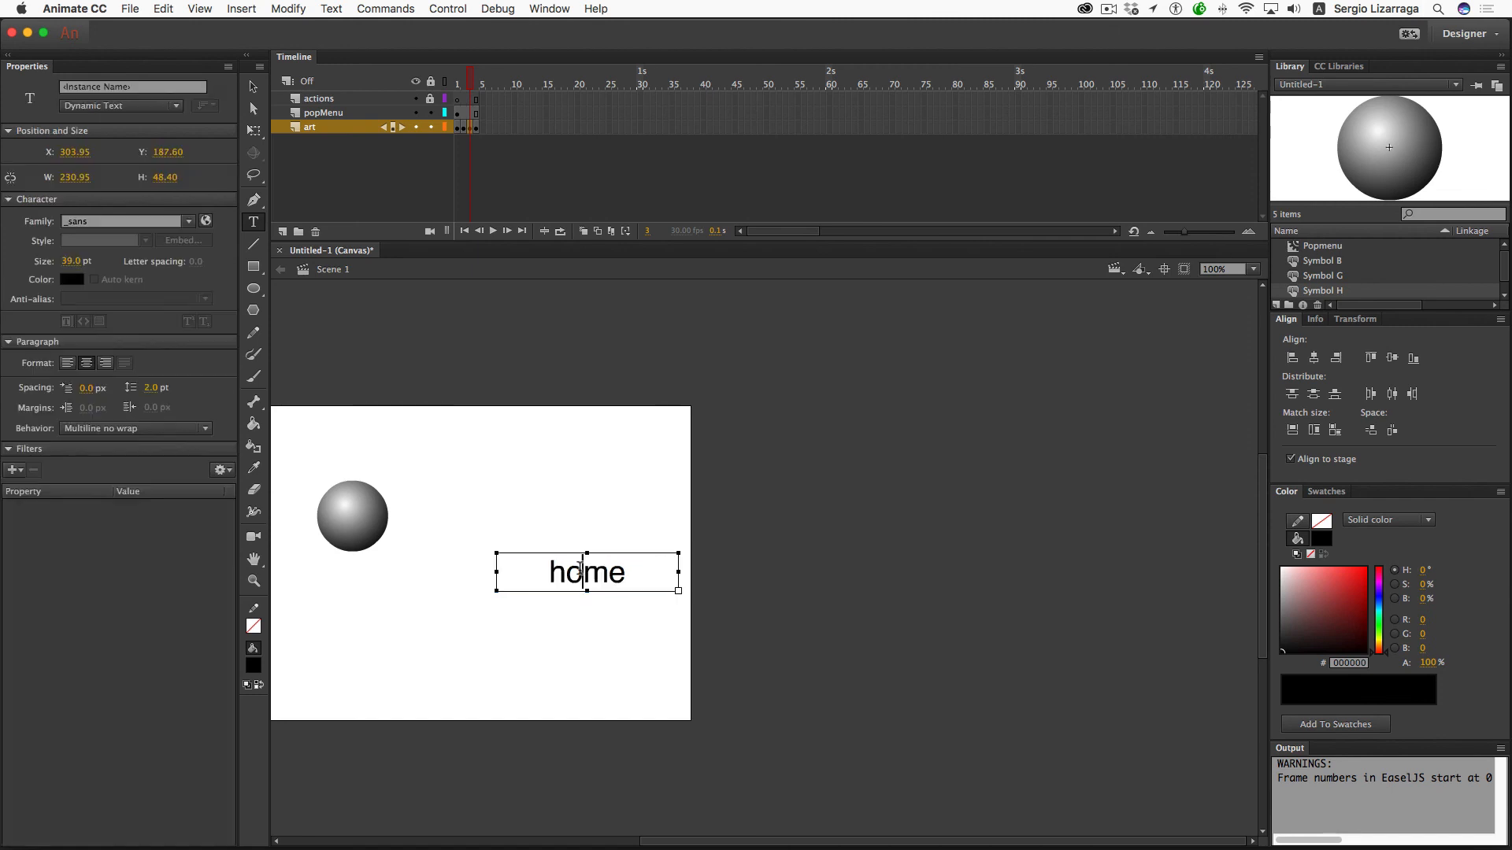
double_click(581, 570)
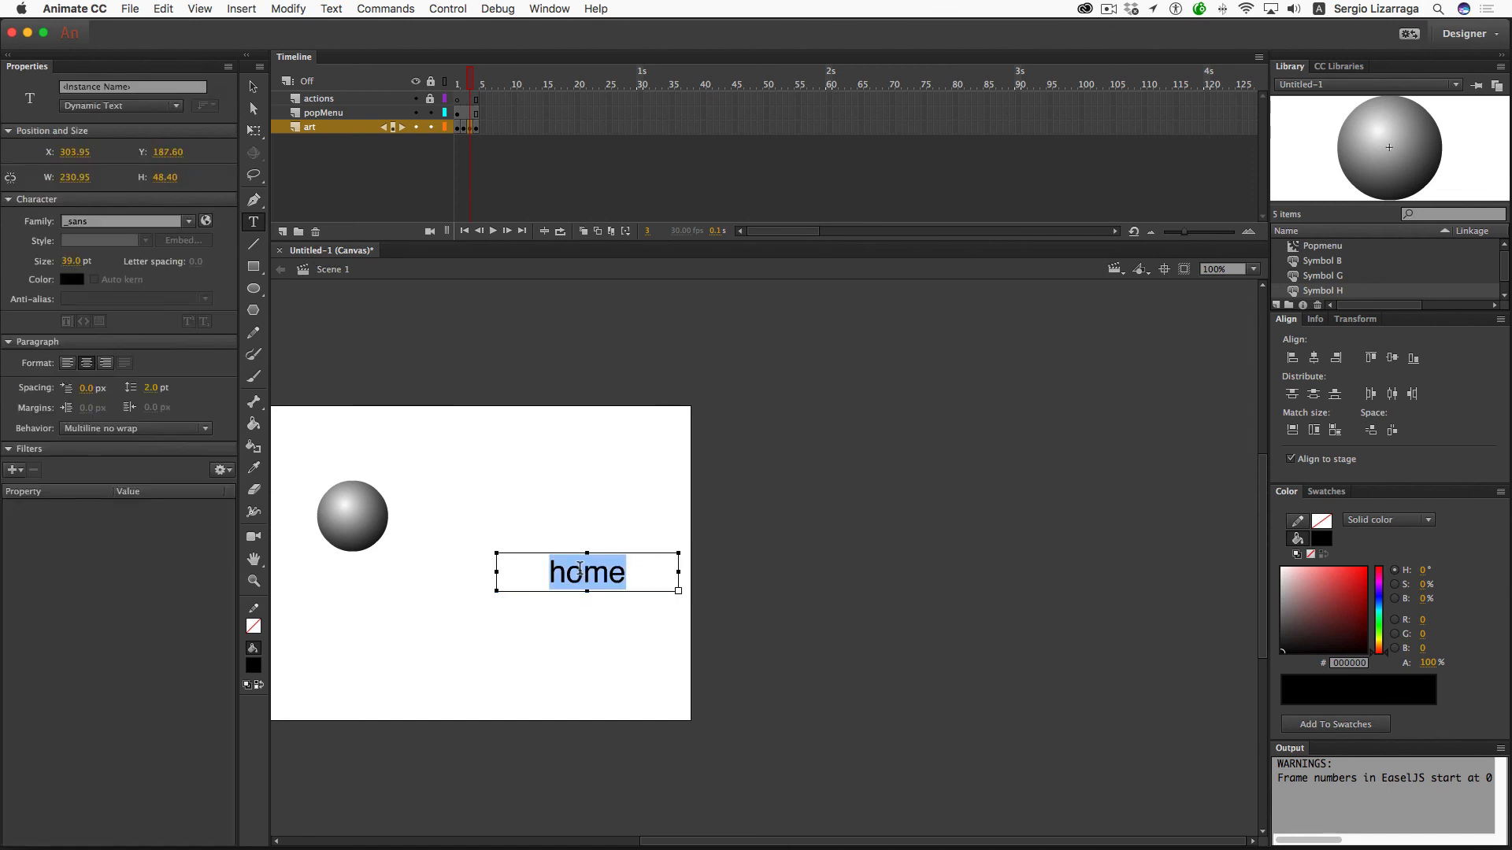
text(blue)
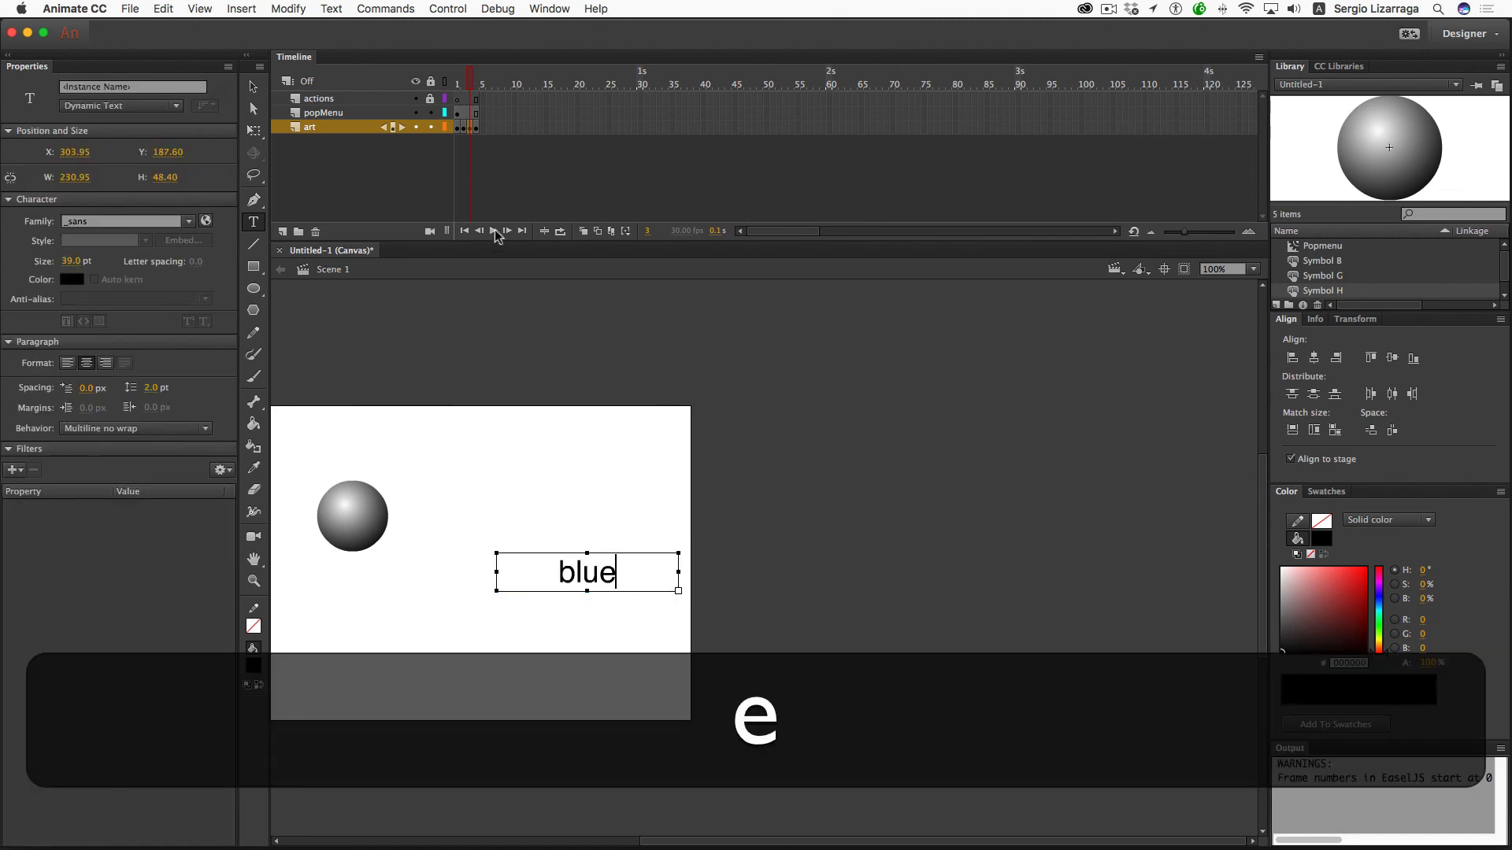
Step: Replace the art layer's text on frame 4 with "green" and color it green, #00FF00
click(476, 126)
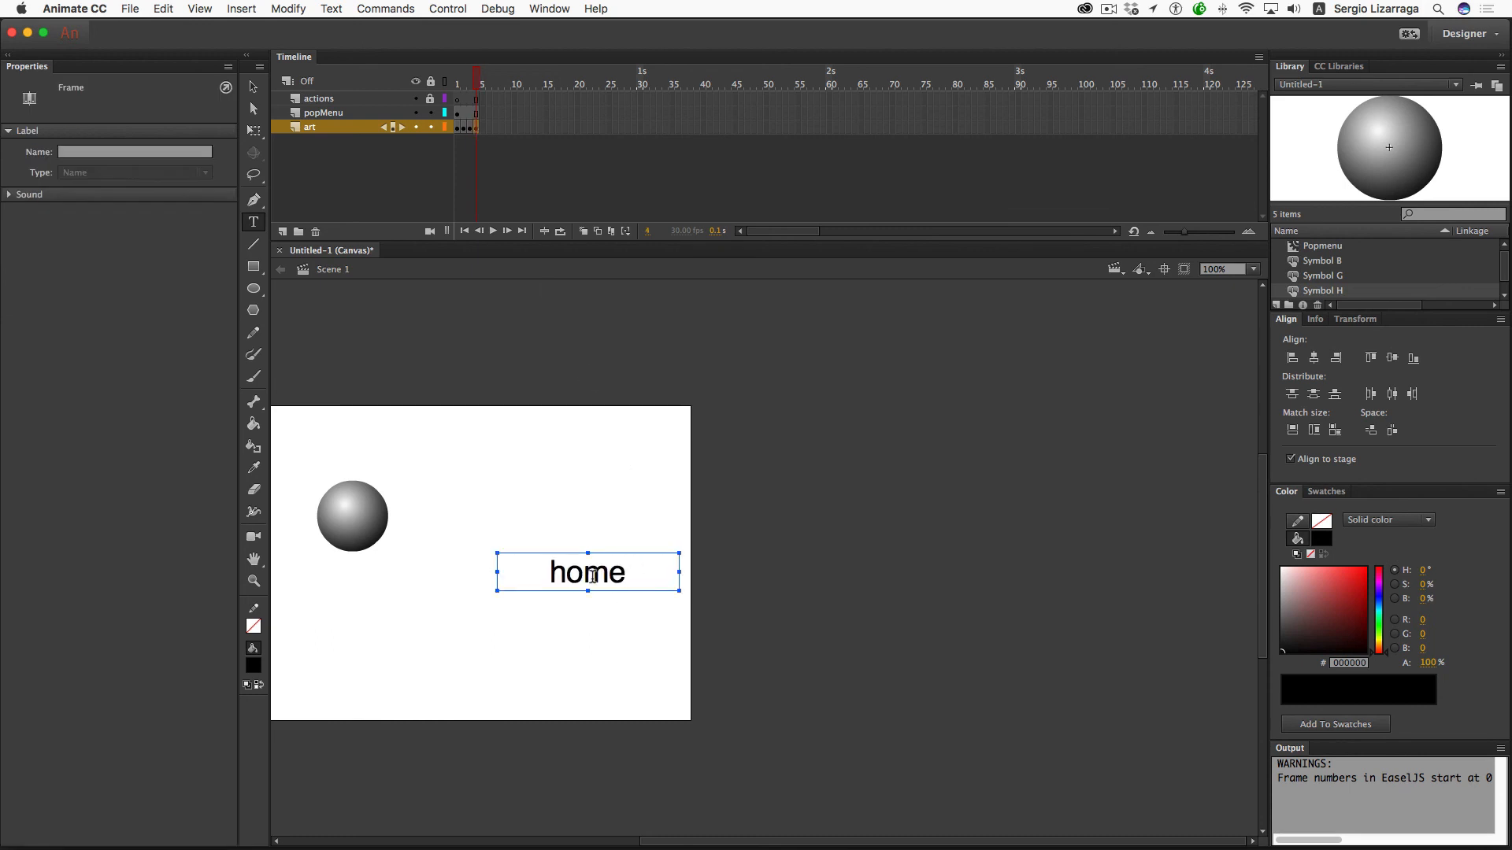
double_click(592, 576)
text(green)
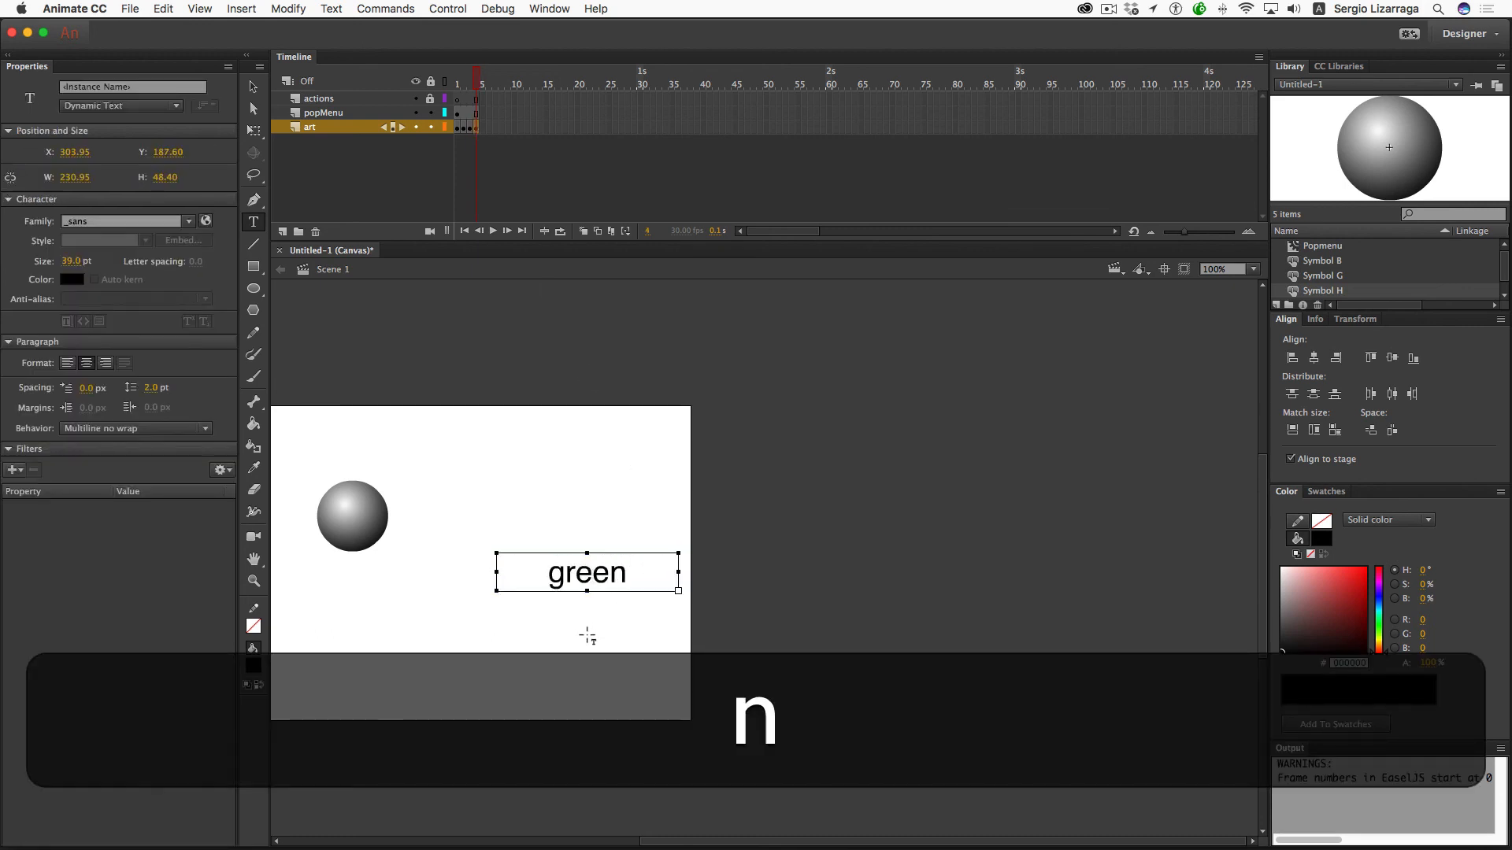
double_click(587, 573)
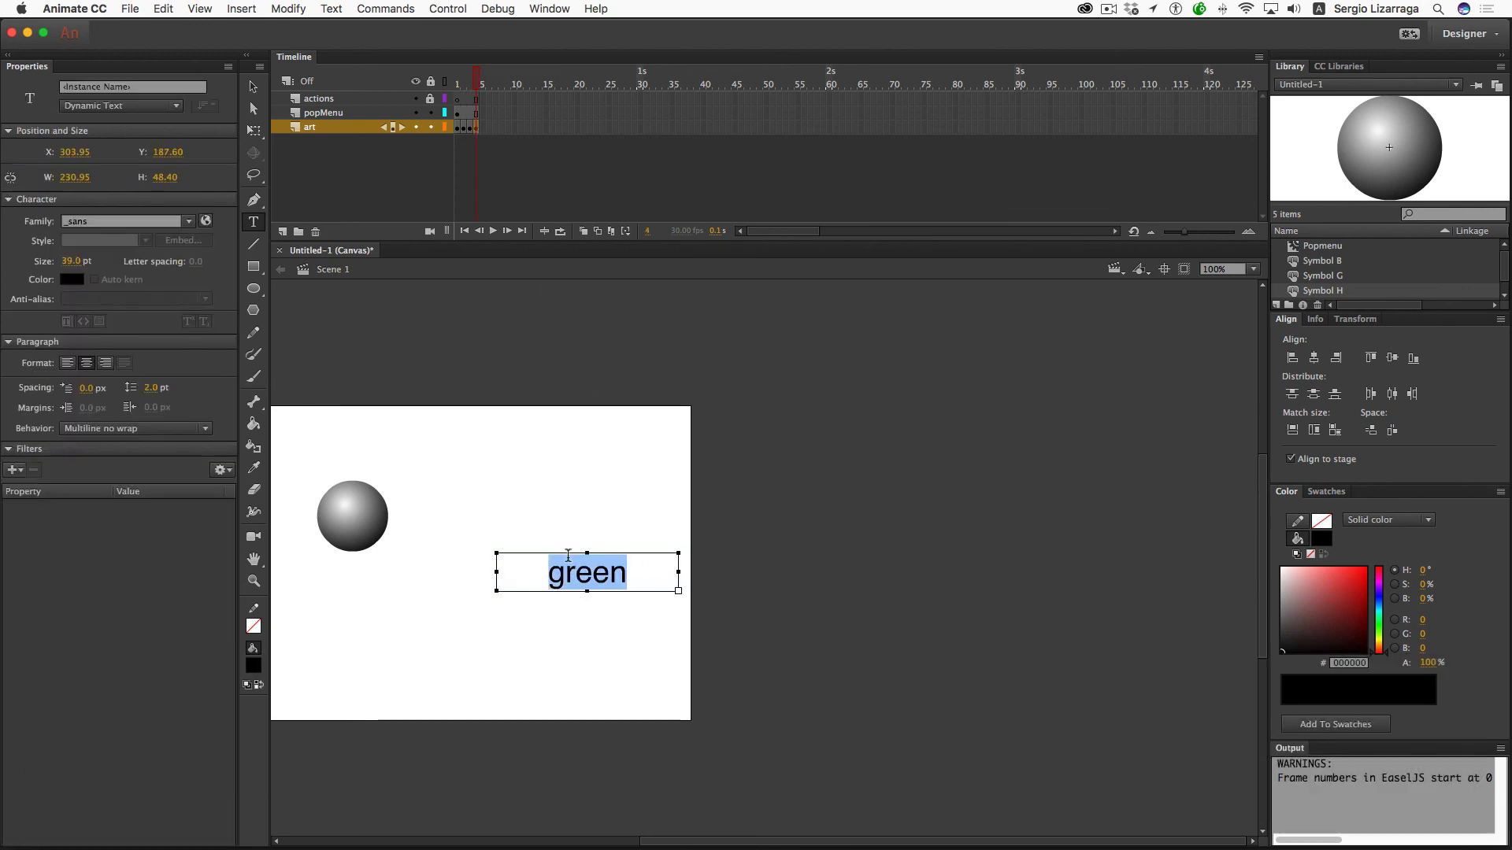
click(71, 279)
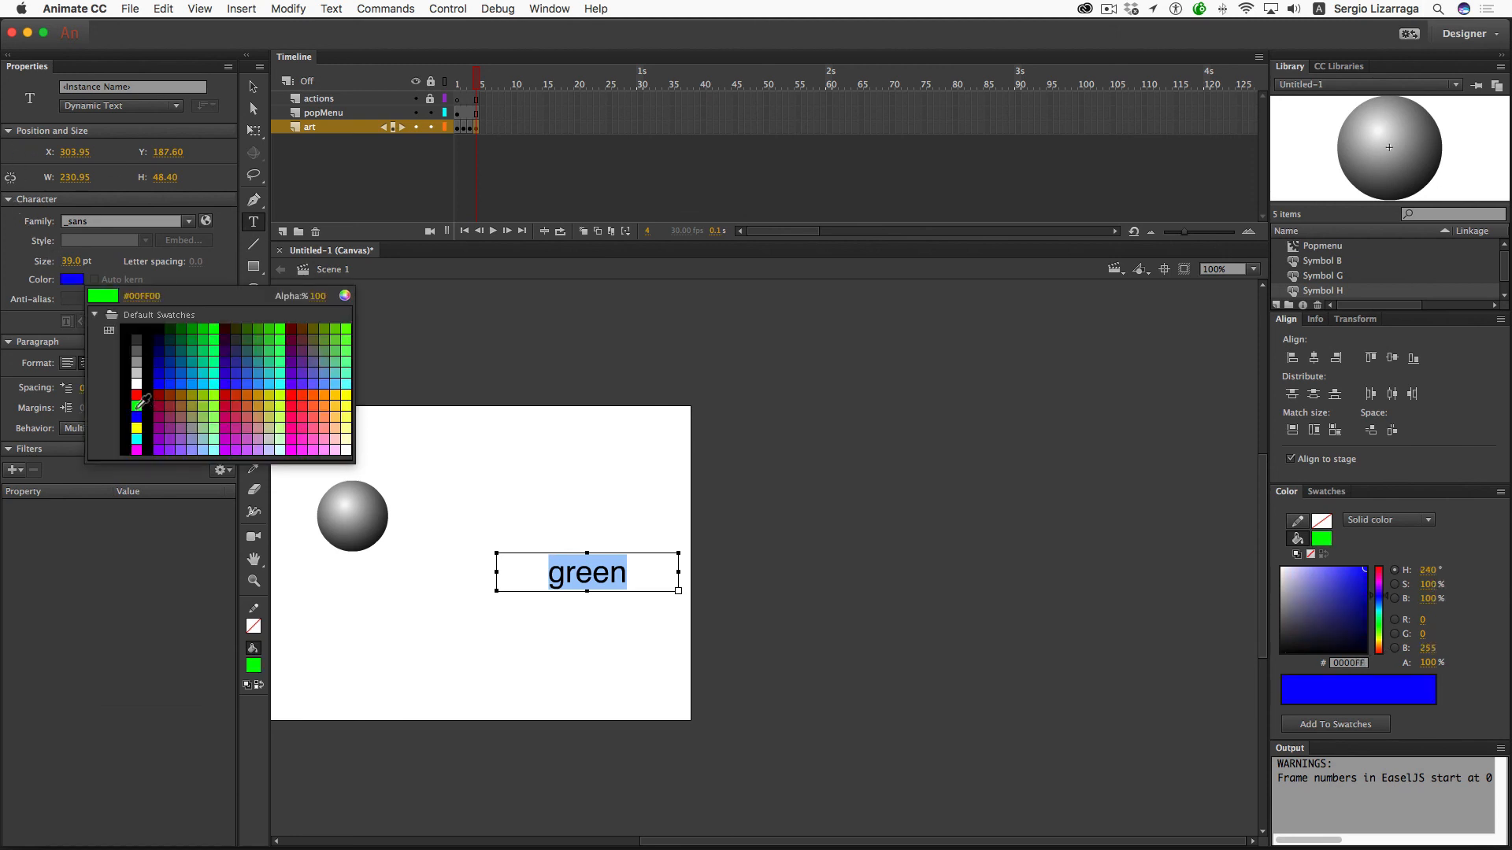
click(88, 412)
Step: Color the "blue" text on frame 3 of the art layer blue, #0000FF
click(470, 127)
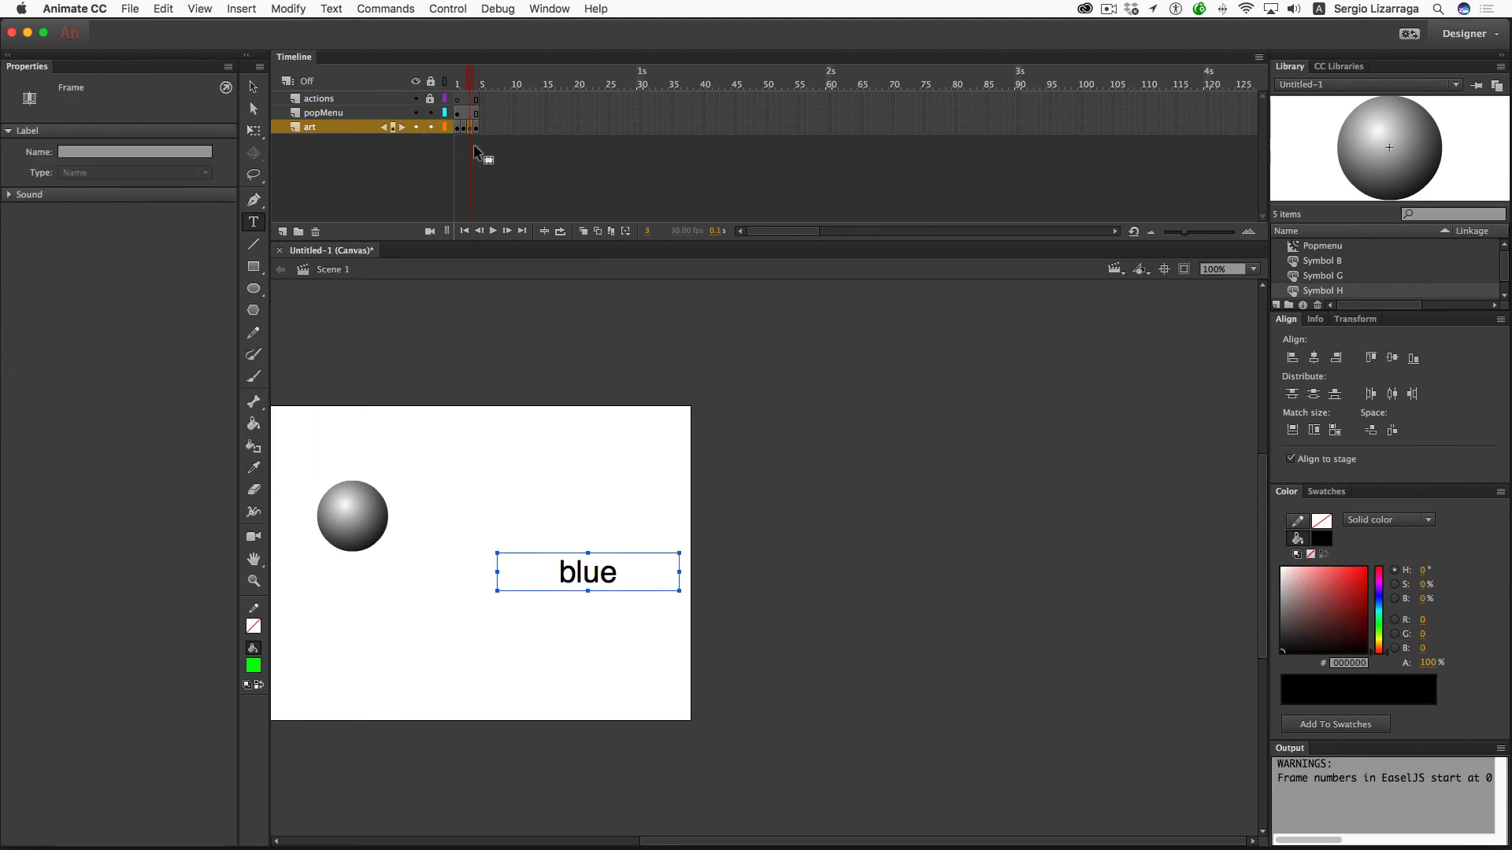
double_click(575, 582)
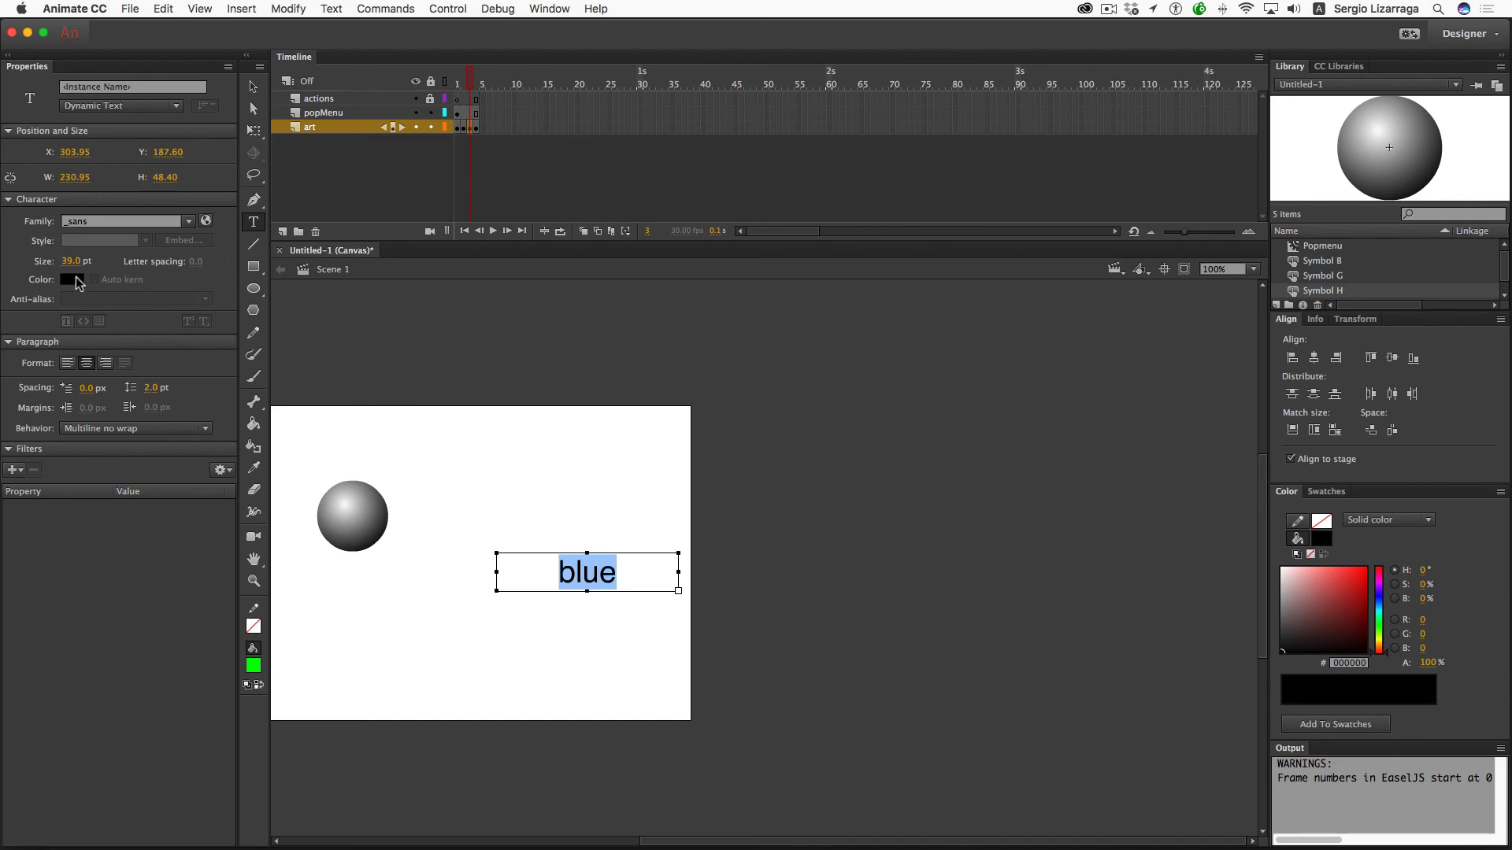
click(72, 279)
click(136, 417)
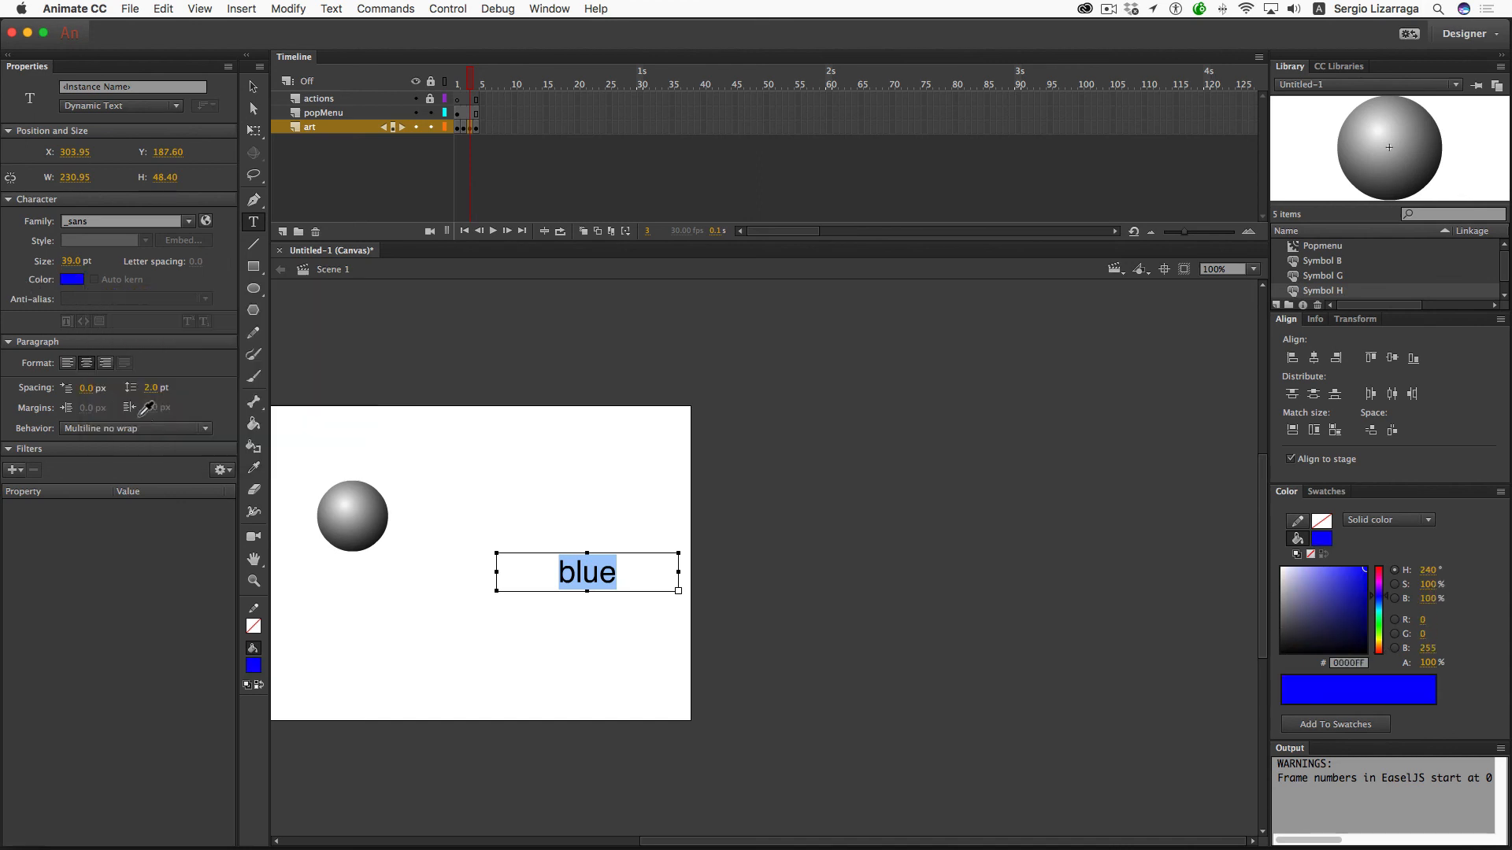
Step: Color the "red" text on frame 2 of the art layer red, #FF0000
click(463, 128)
click(567, 568)
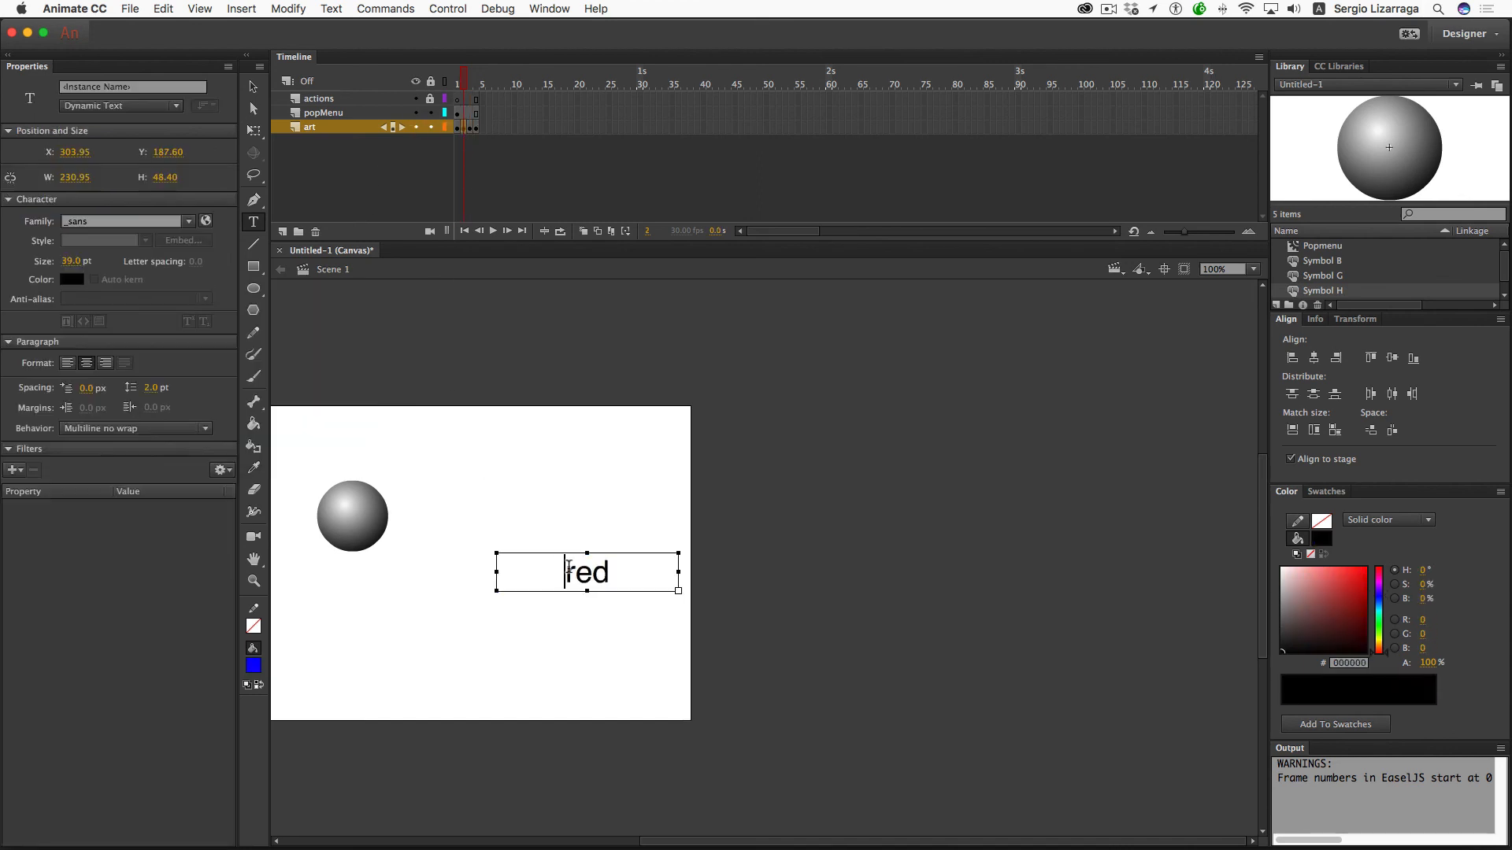
click(72, 278)
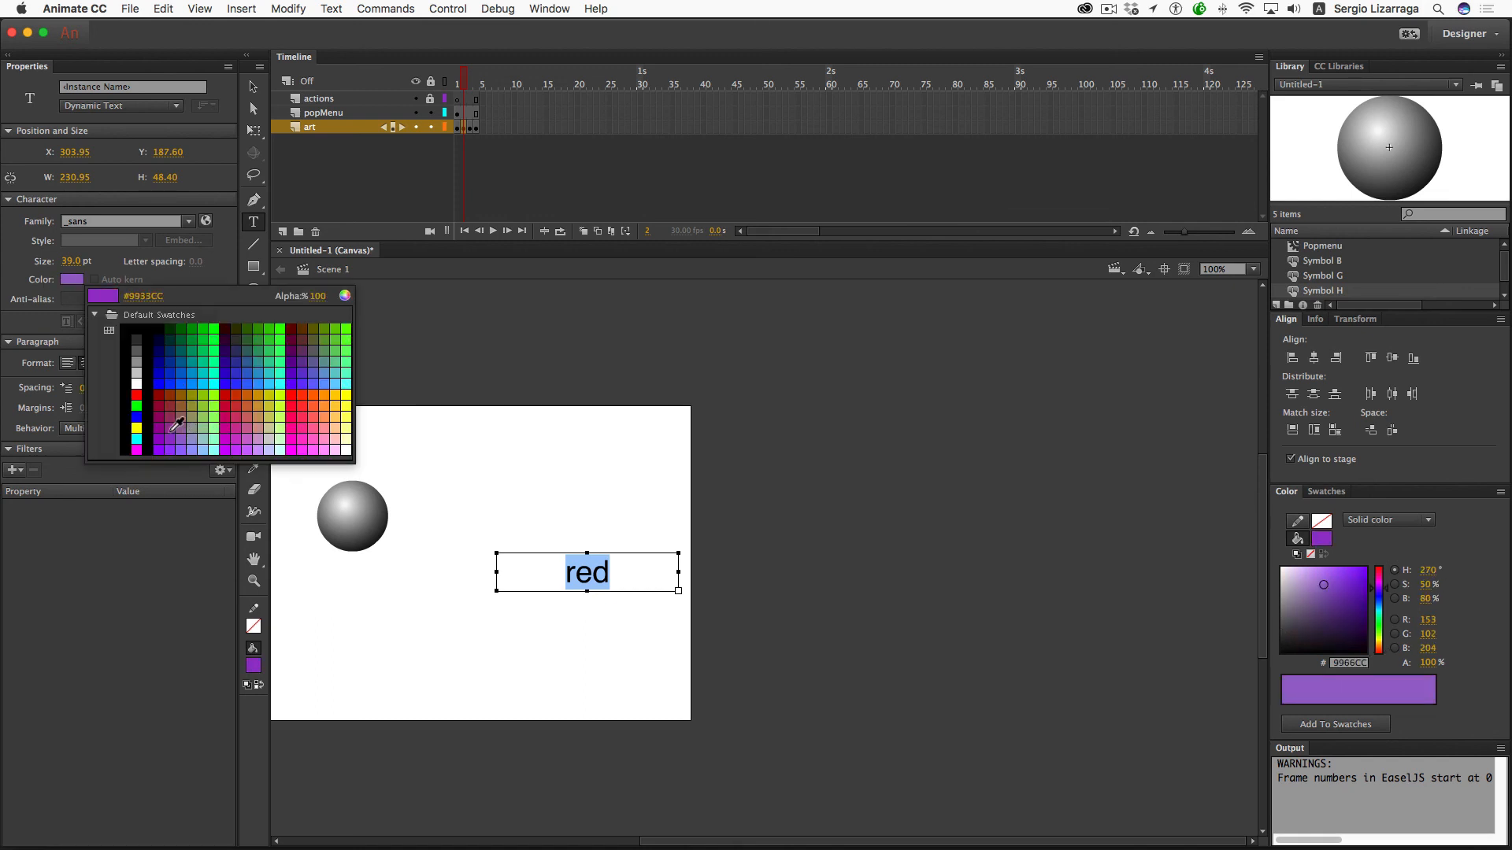
click(136, 396)
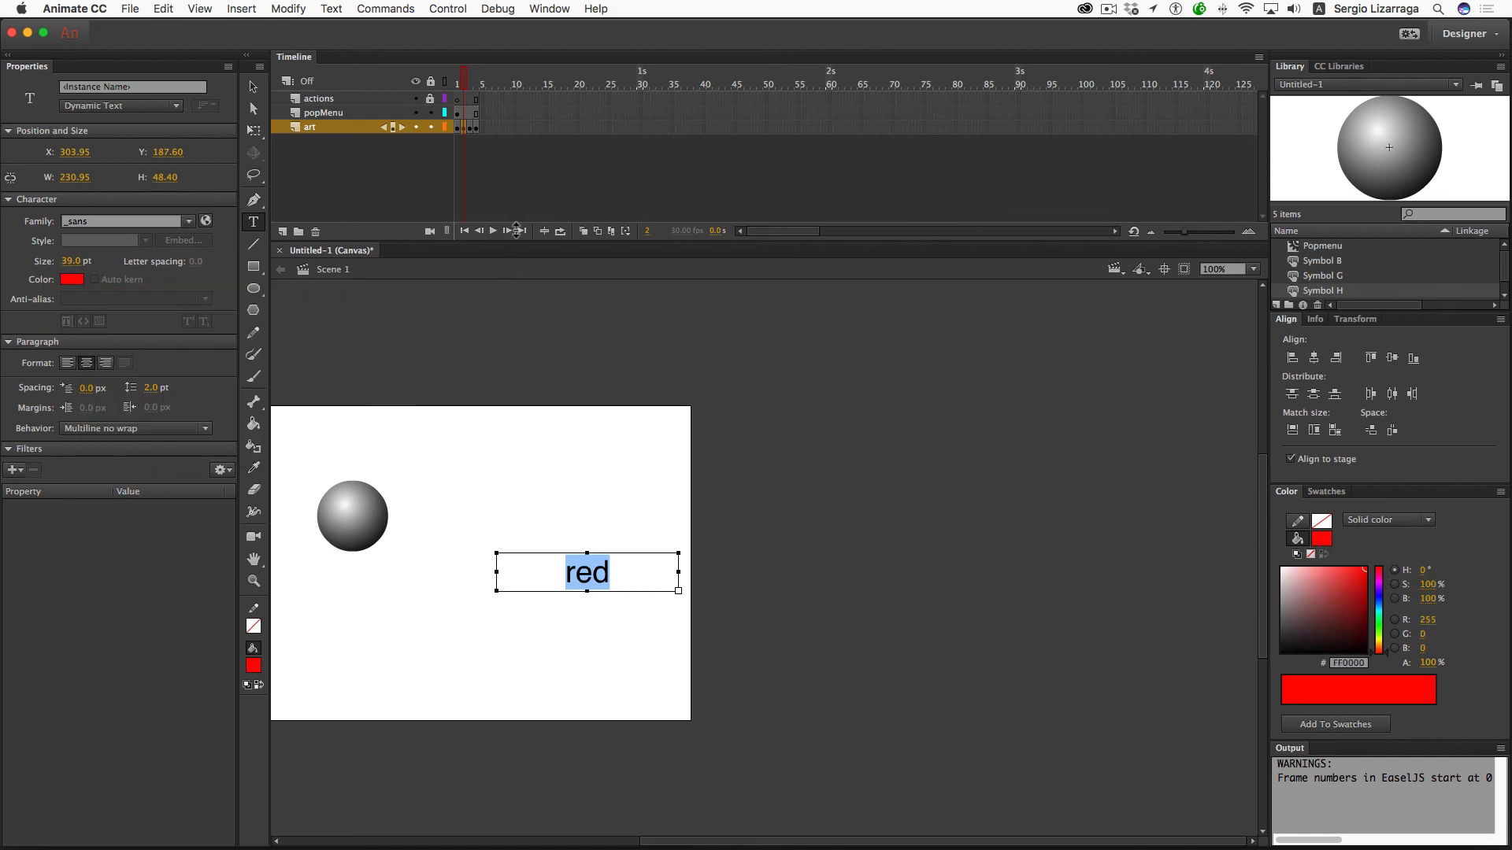
Step: Add the frame script "this.stop();" to frame 1 of the actions layer on the main timeline
click(464, 101)
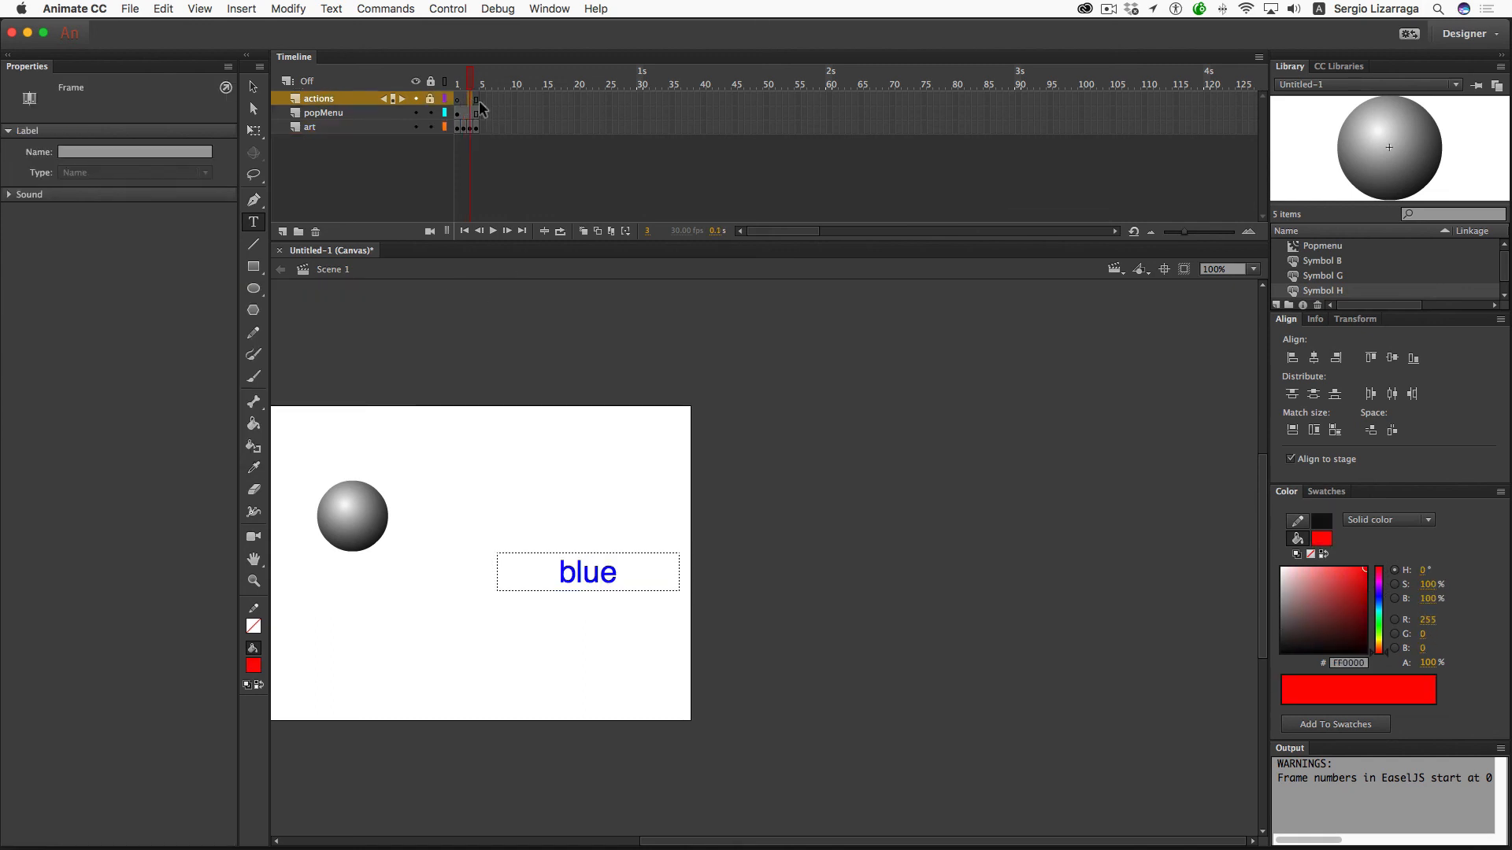
click(459, 100)
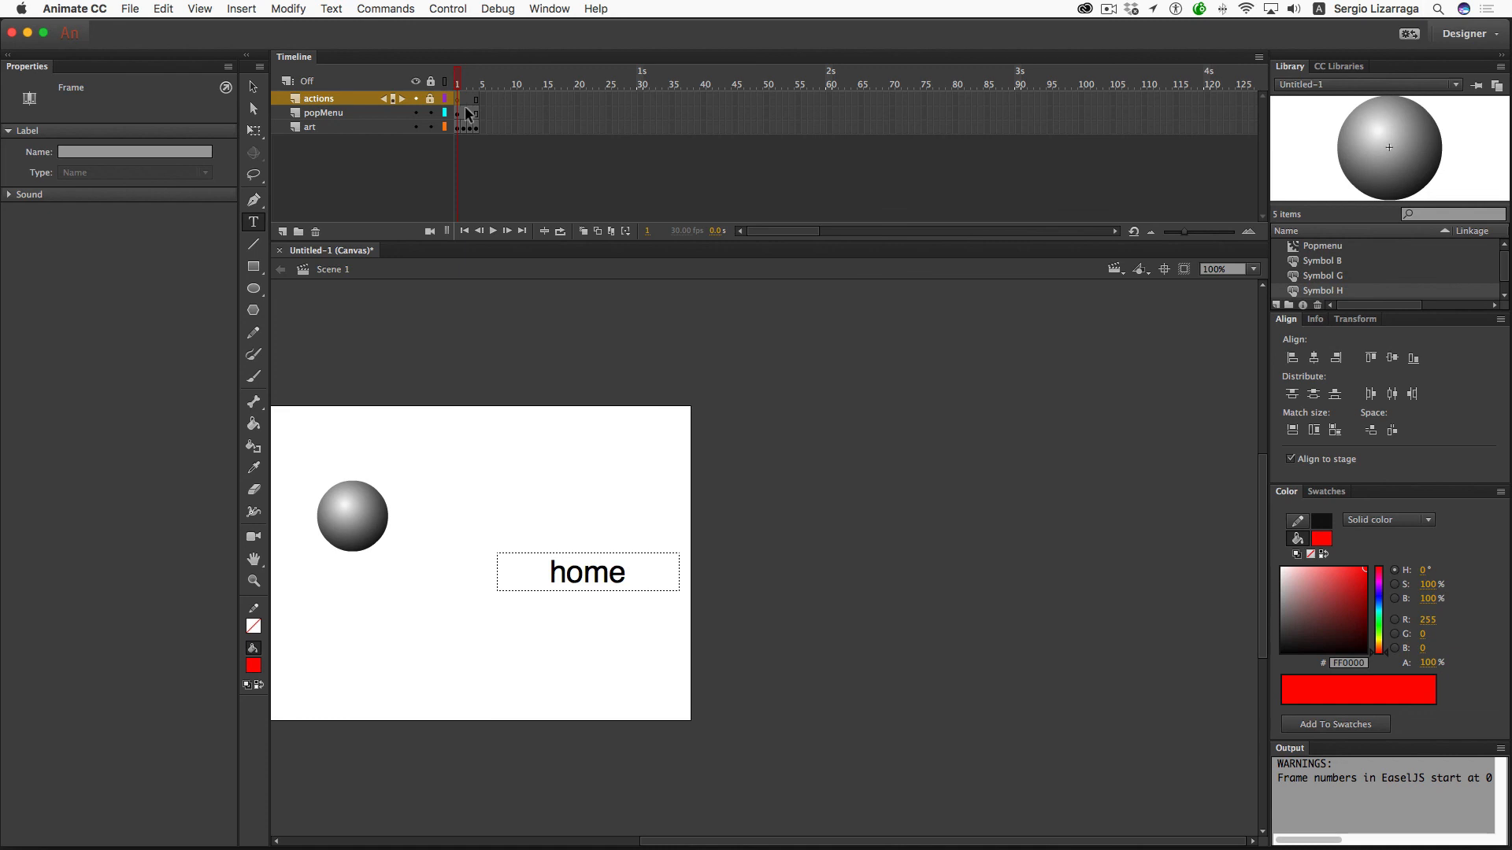
right_click(459, 102)
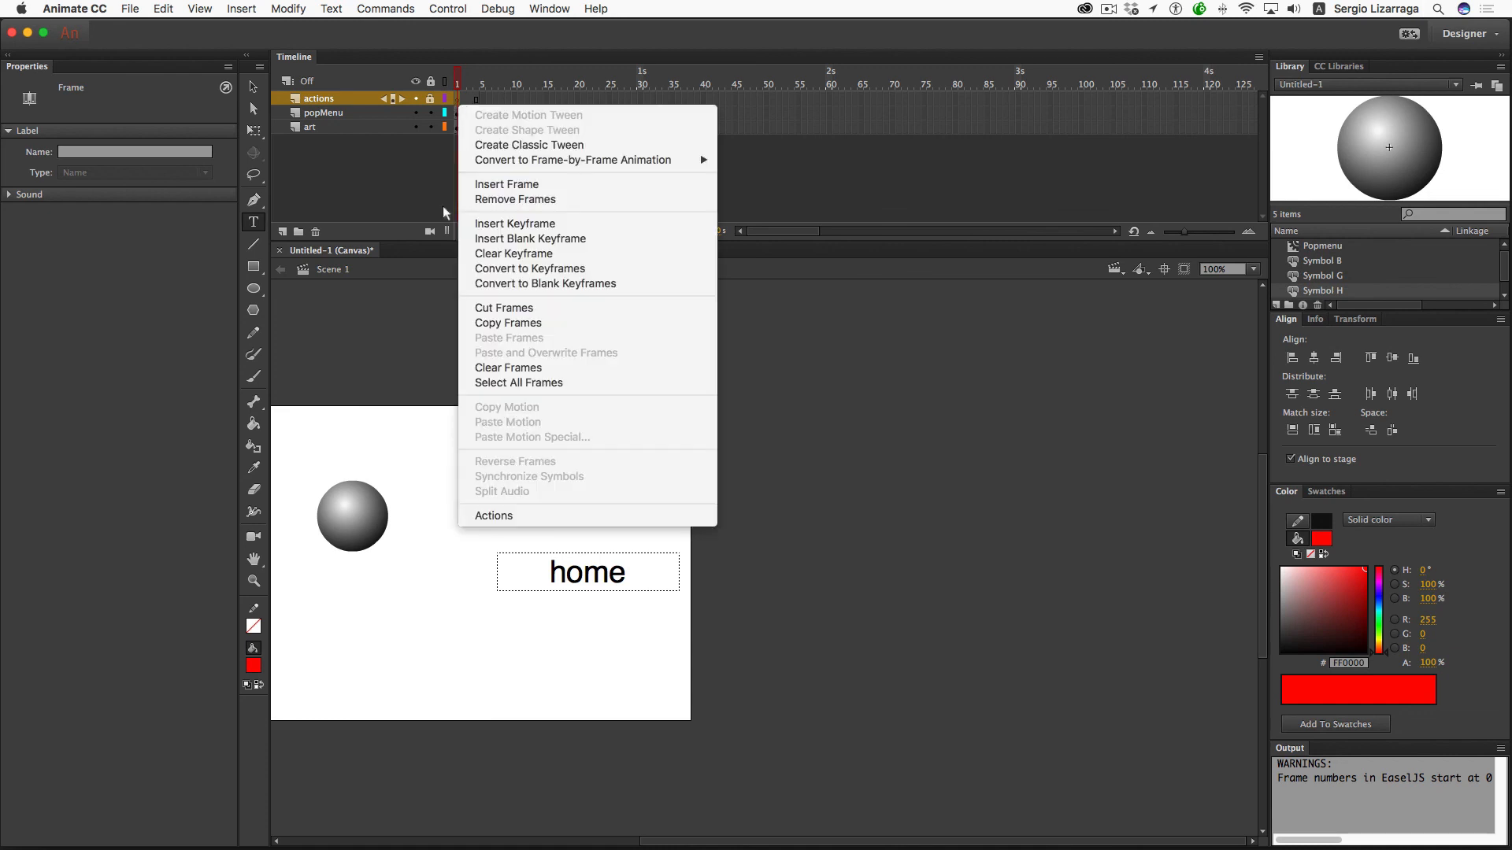
click(480, 517)
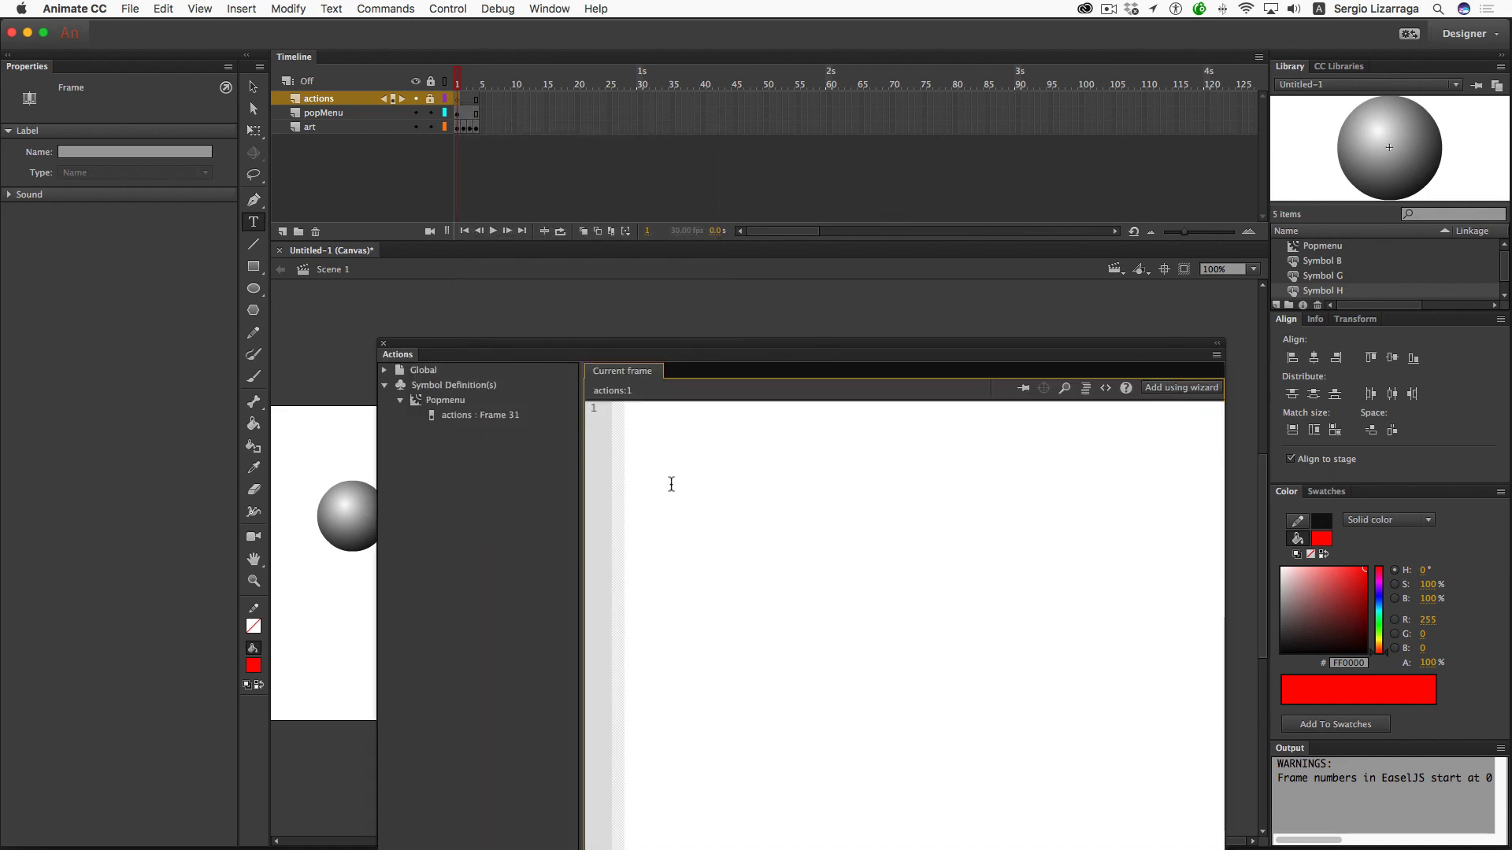
text(this.)
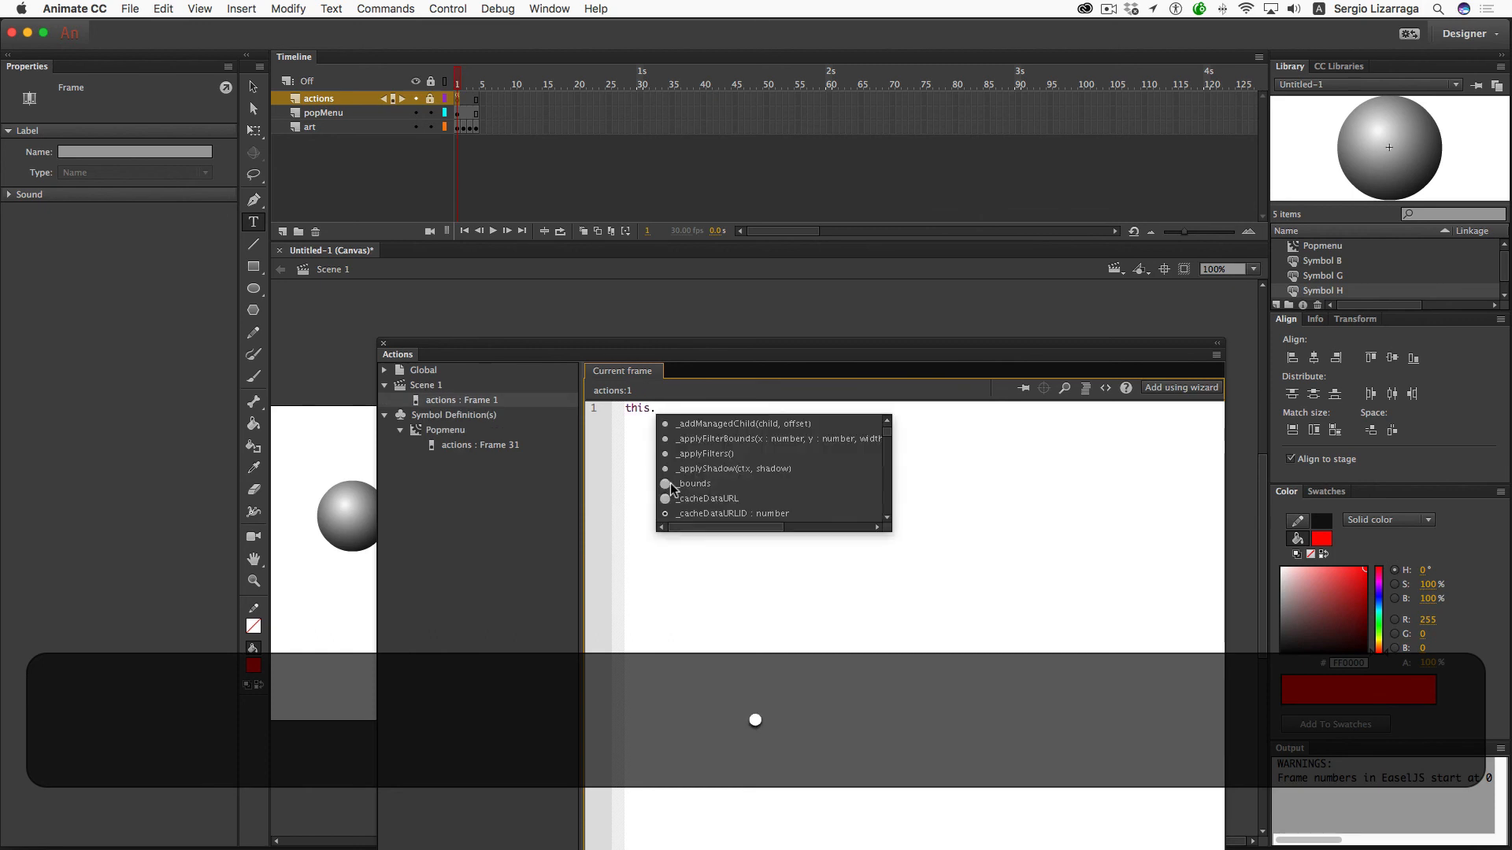
text(stop();)
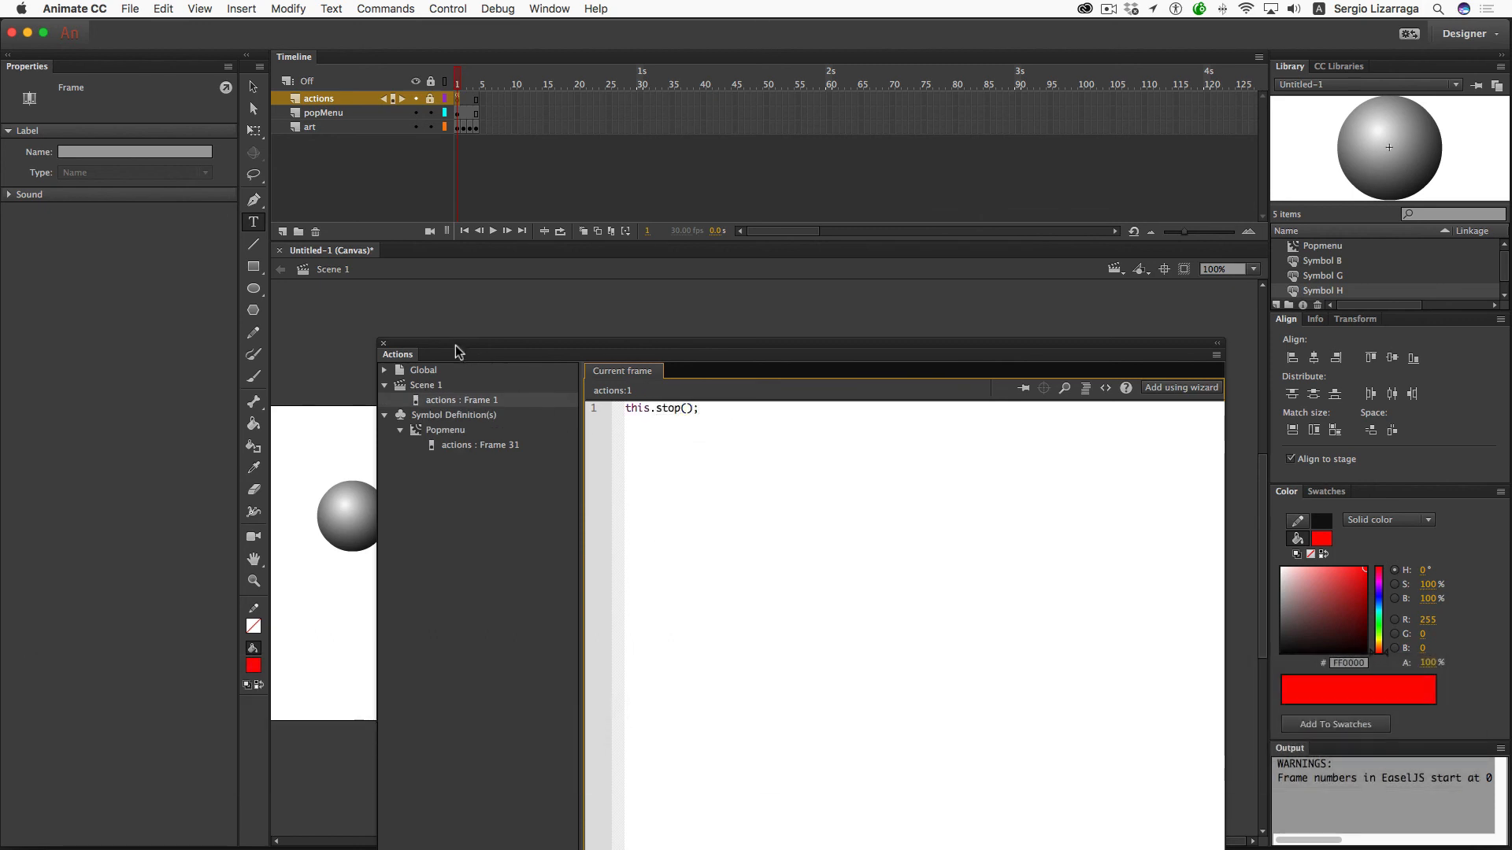
Step: Duplicate the actions layer's frame 1 keyframe, with its stop script, onto frames 2, 3 and 4
click(479, 86)
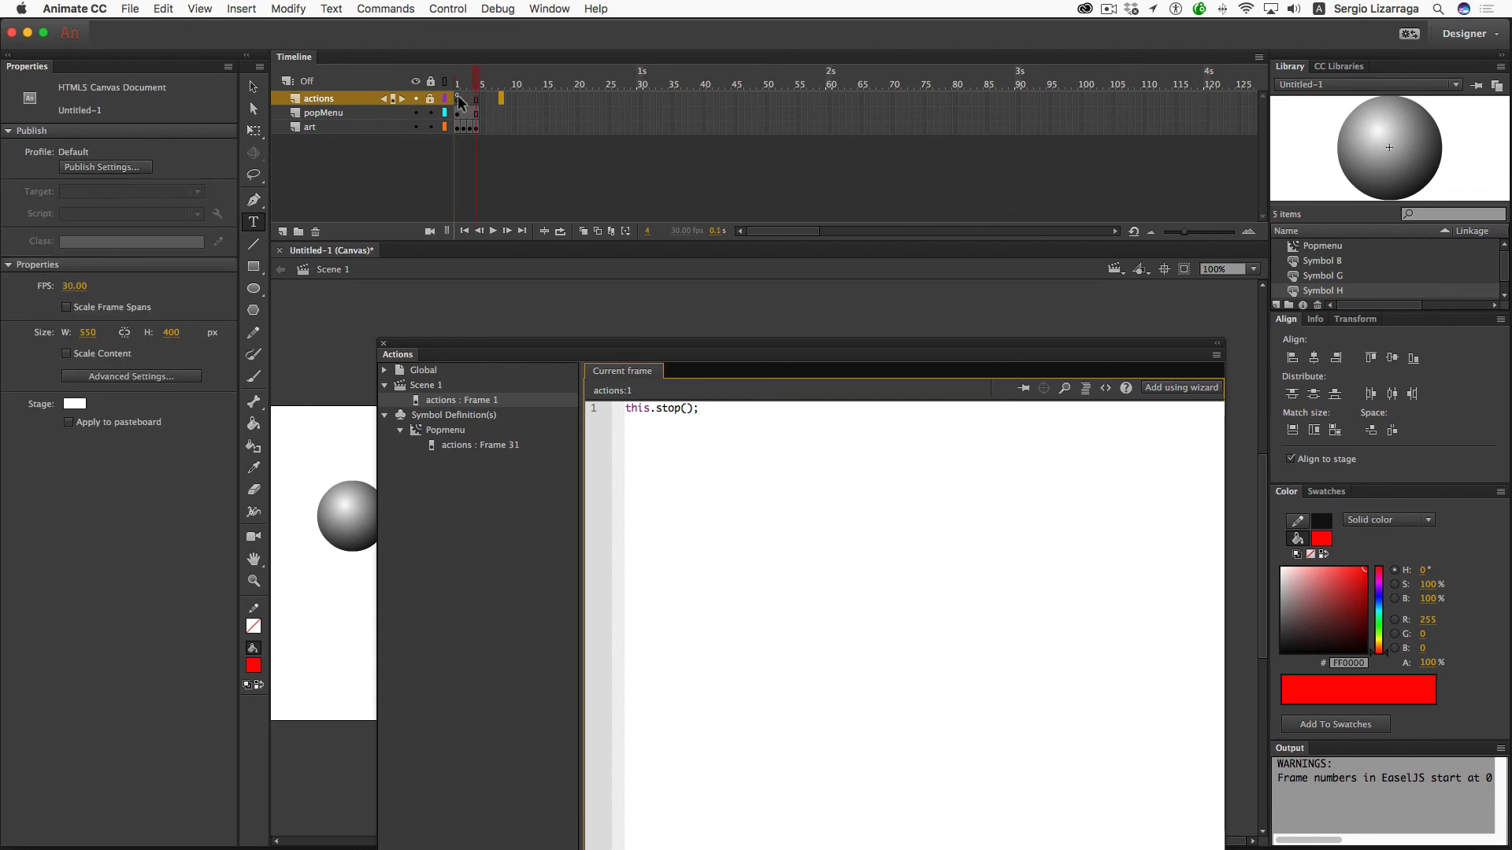
click(458, 98)
key(alt)
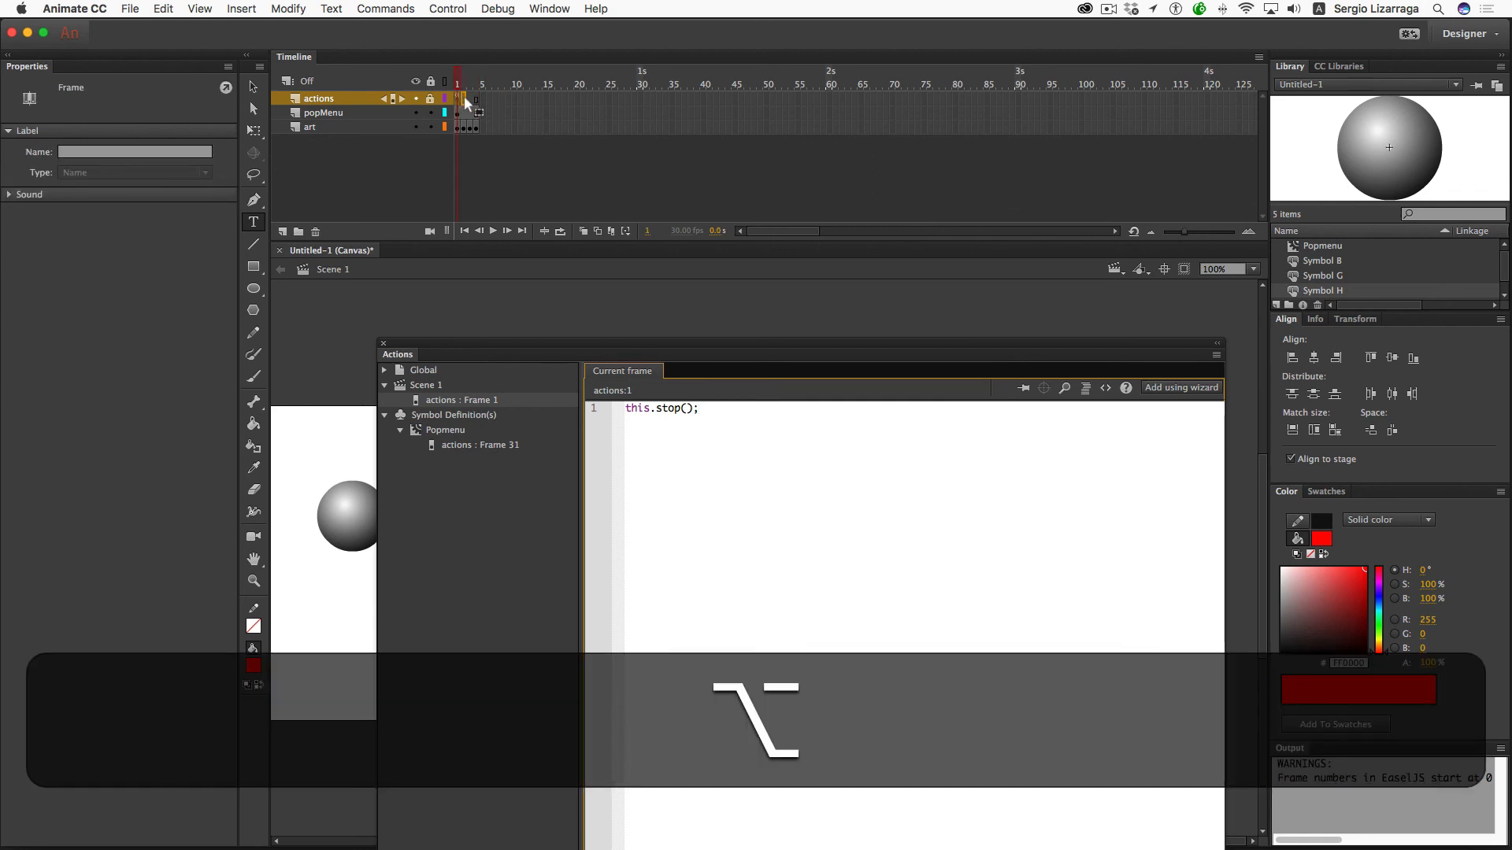
drag(465, 96, 476, 97)
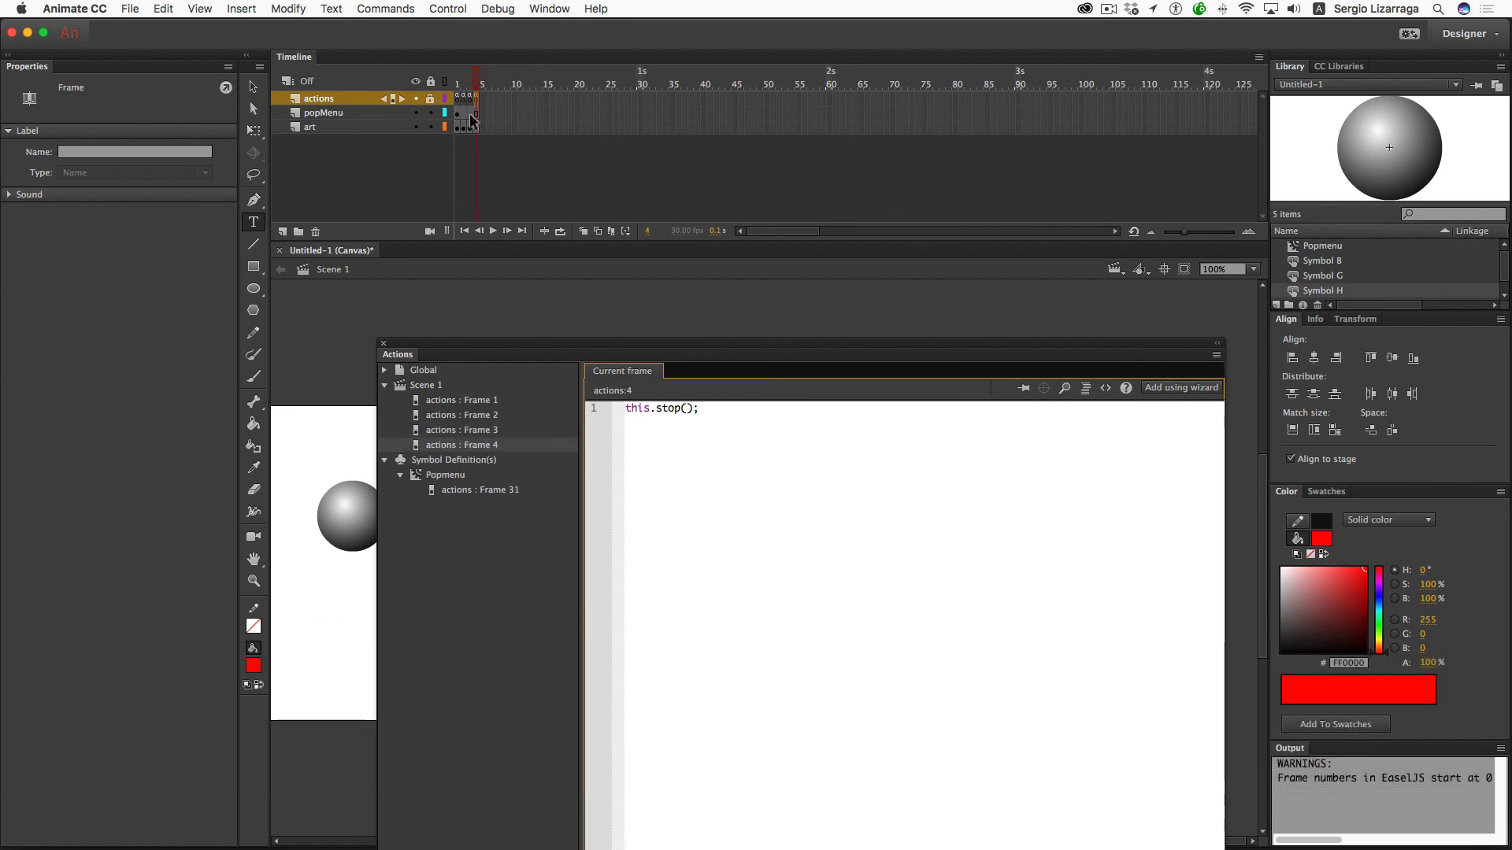
Step: Add the line "stage = this;" below the stop call in the actions layer's frame 1 script and close the script editor
click(457, 97)
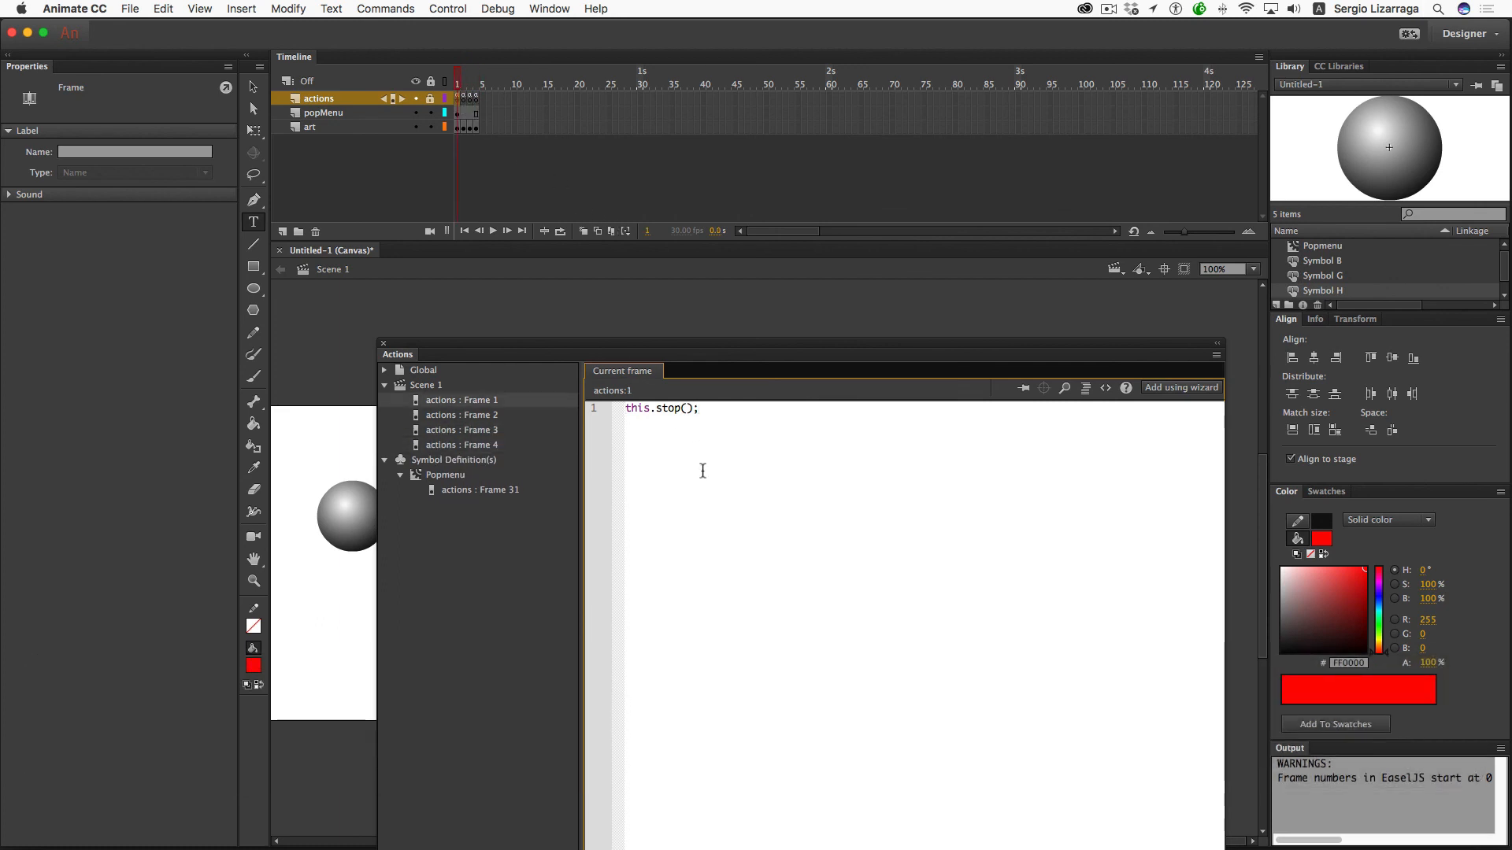
key(Return)
text(stage)
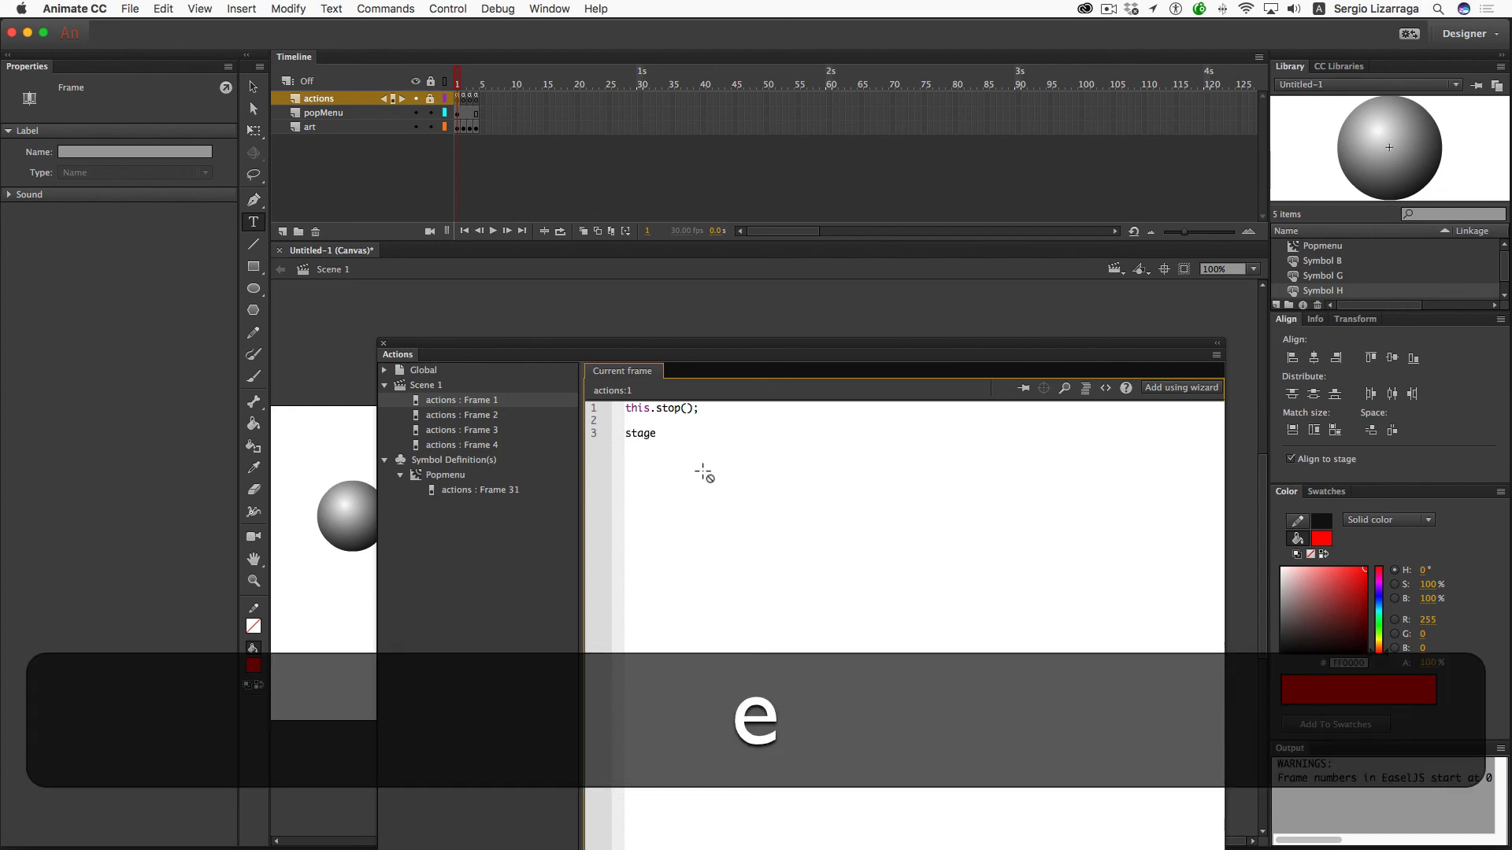
text( =)
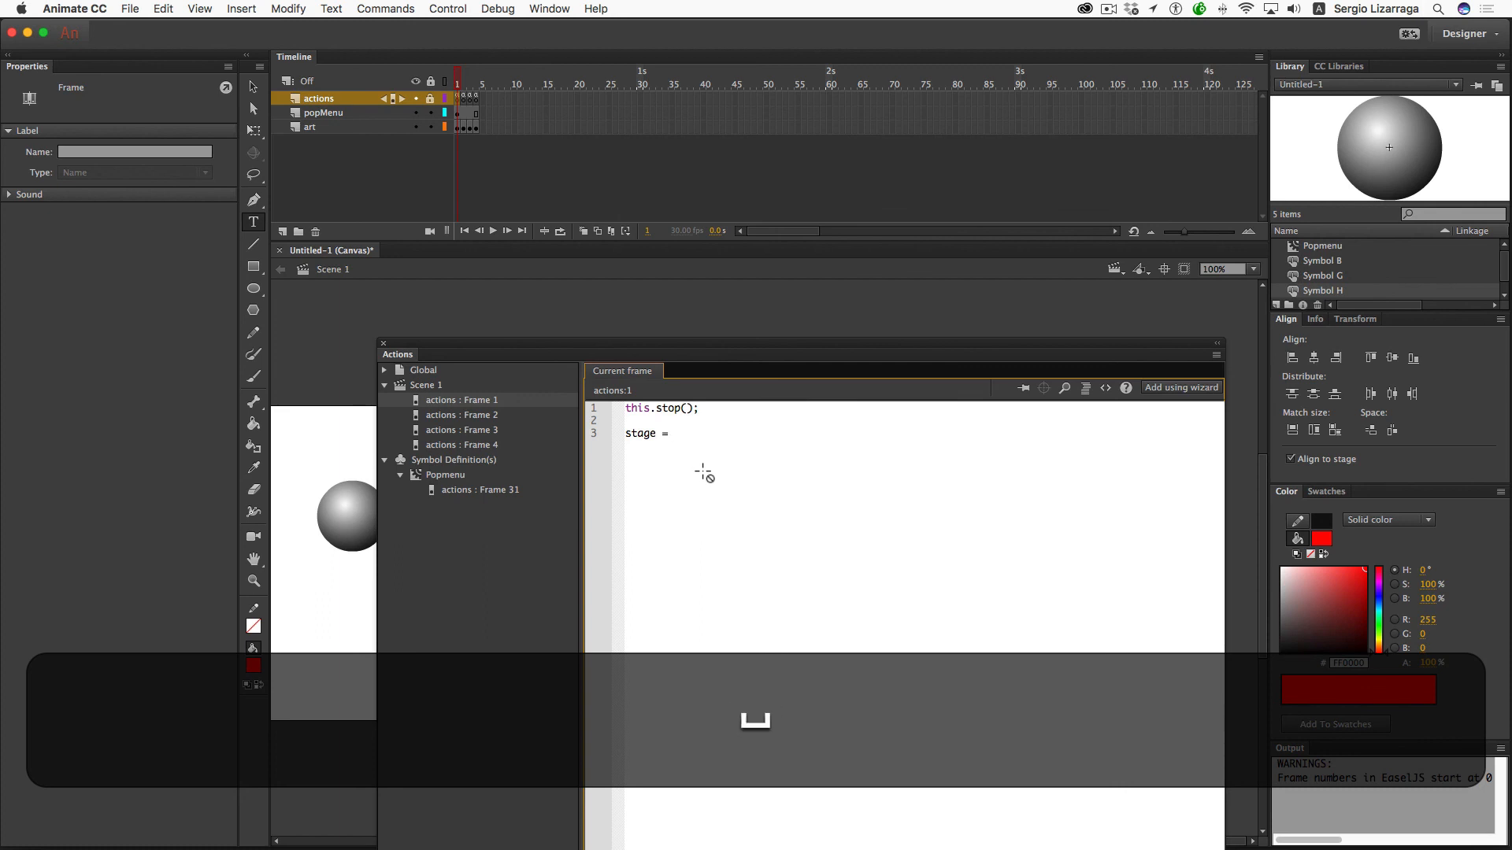
text( this;)
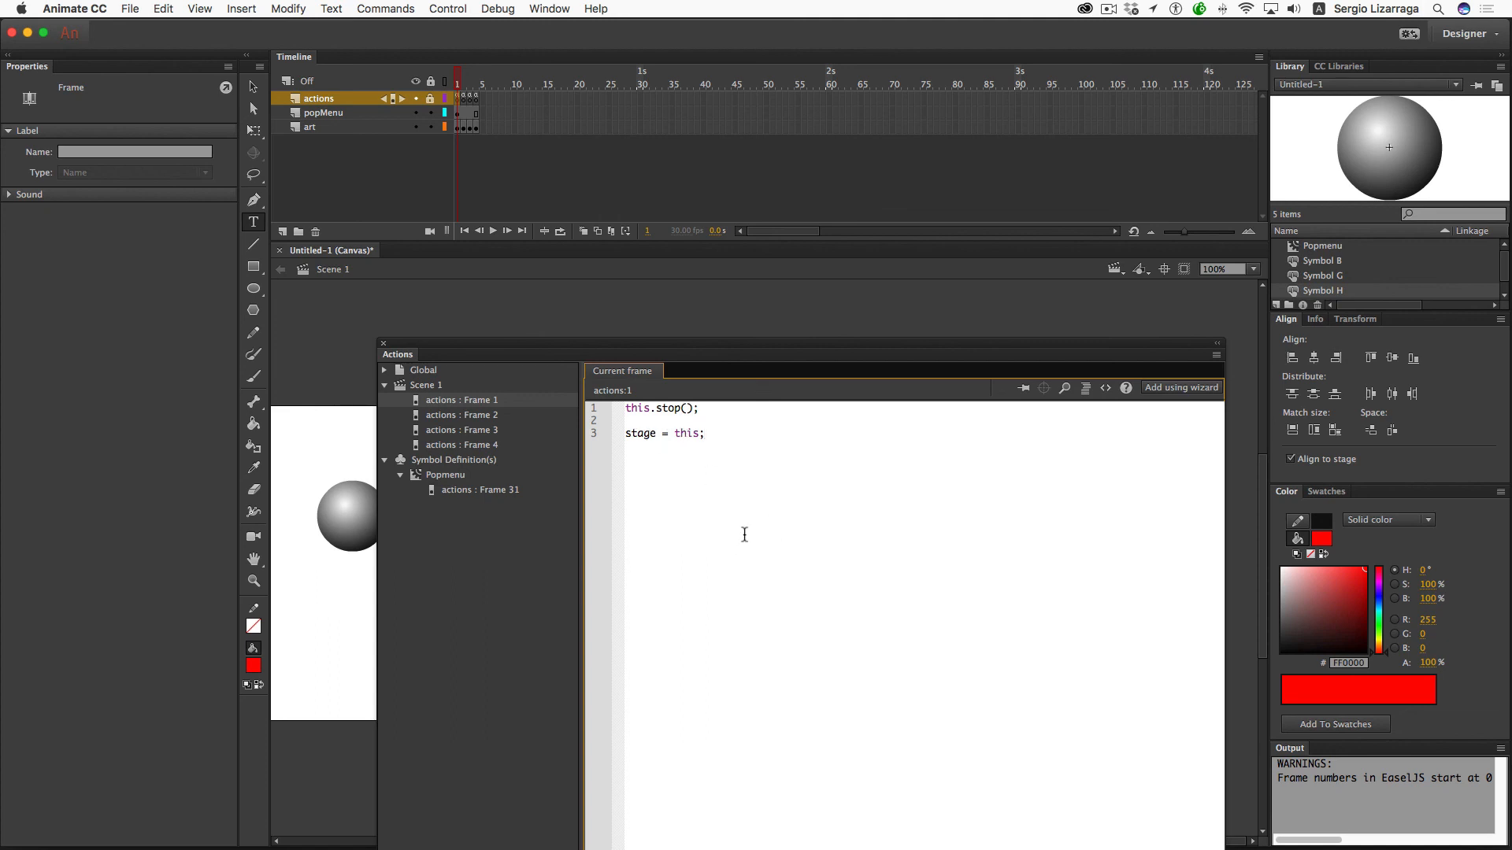
click(382, 345)
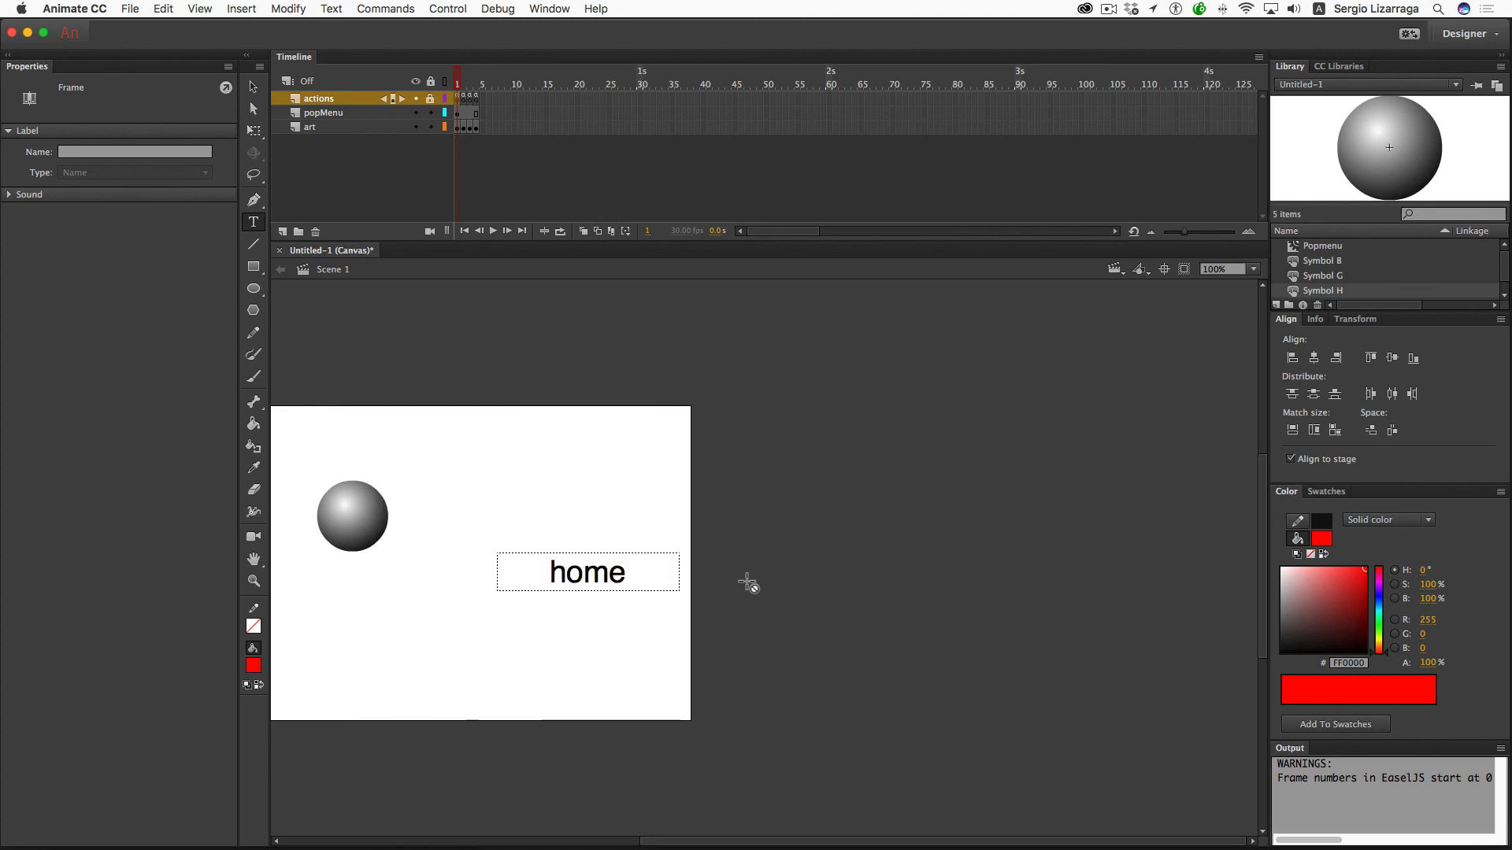
scroll(746, 581, left, 7)
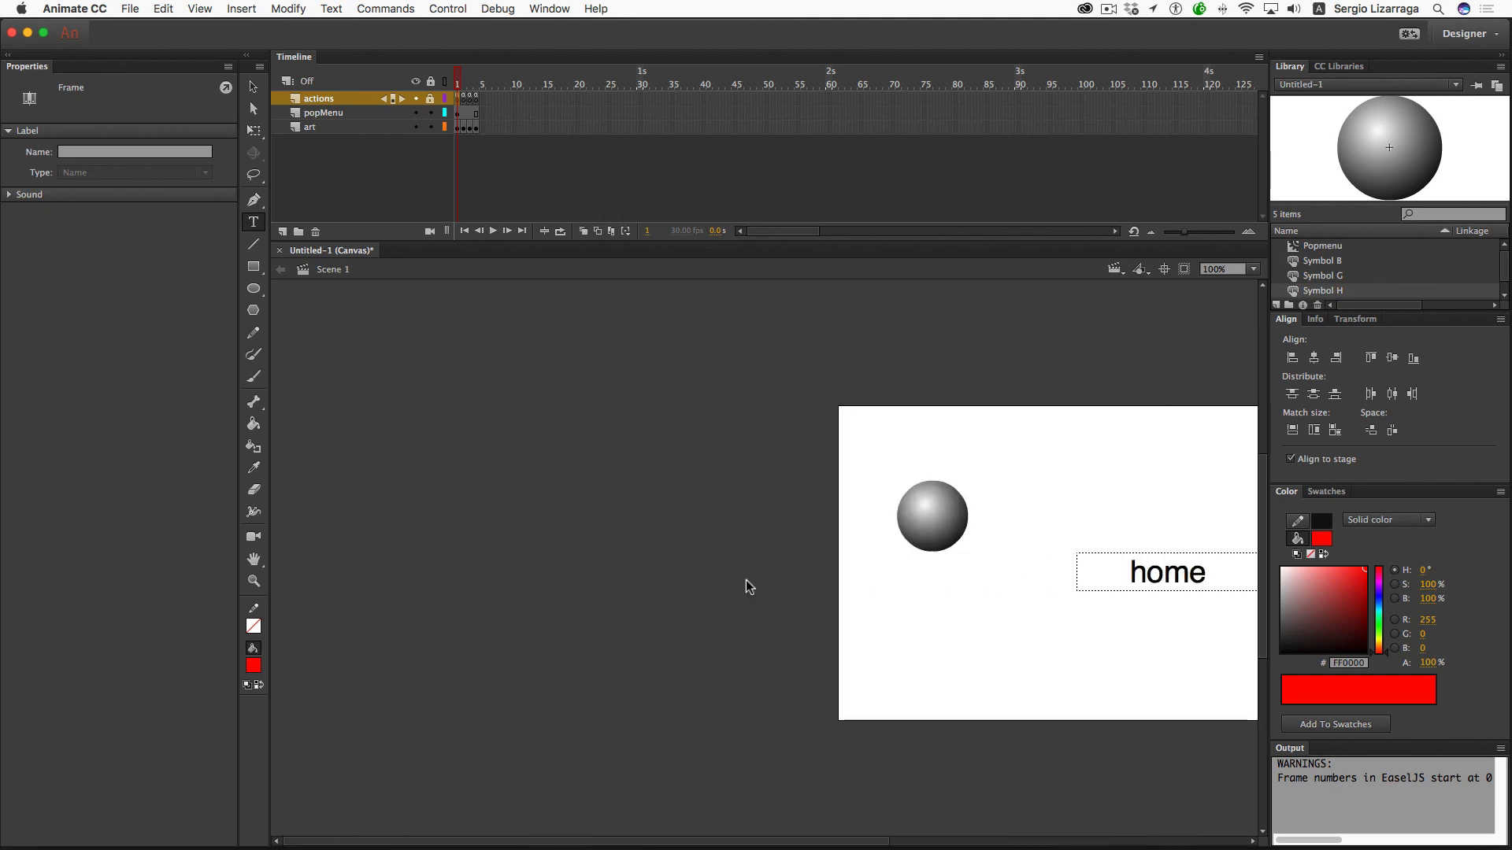
scroll(746, 582, right, 4)
scroll(746, 582, left, 1)
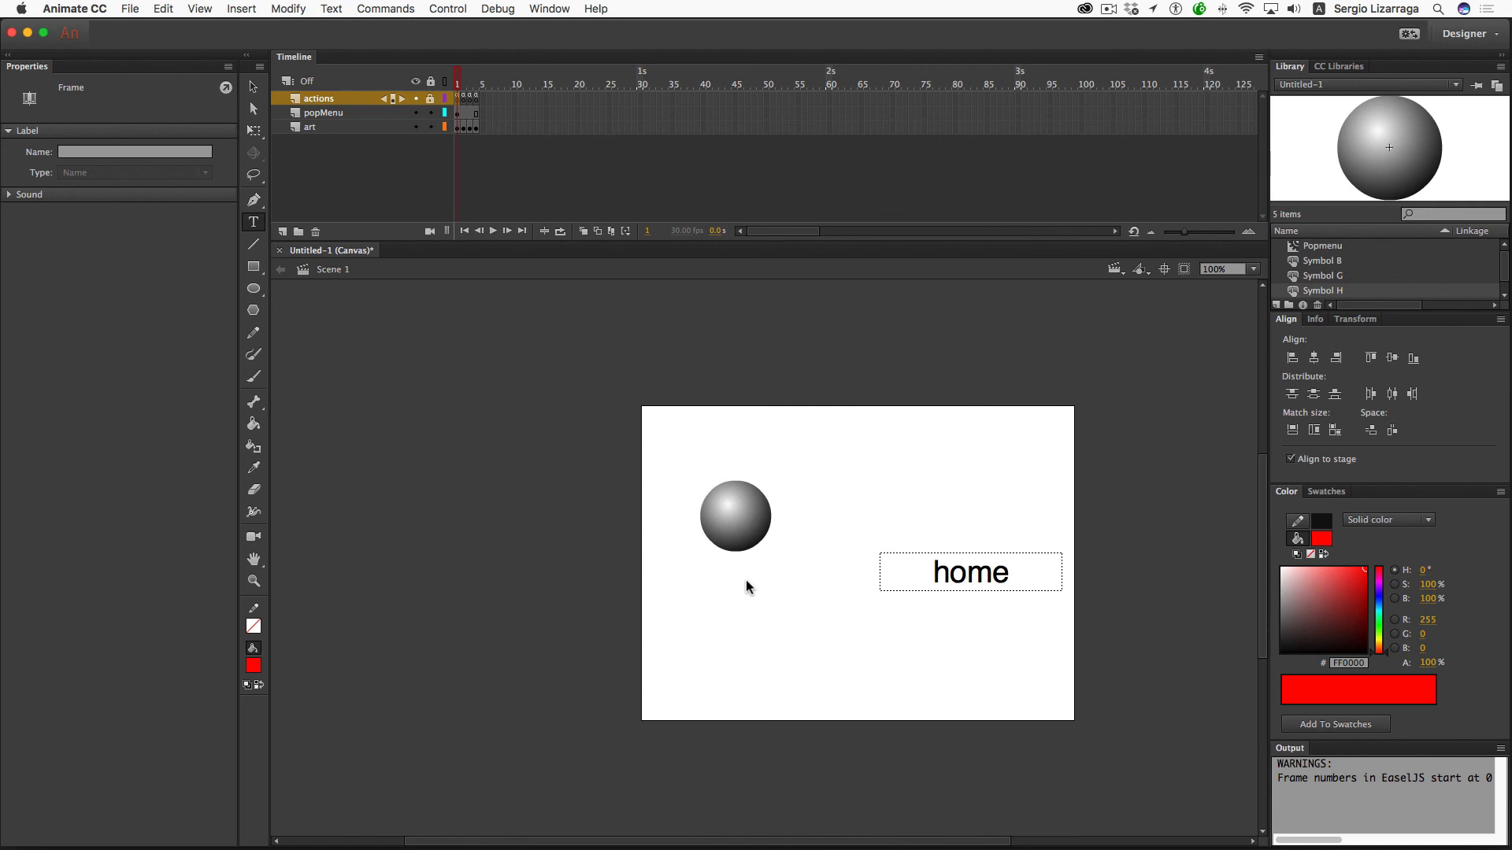
scroll(745, 579, right, 2)
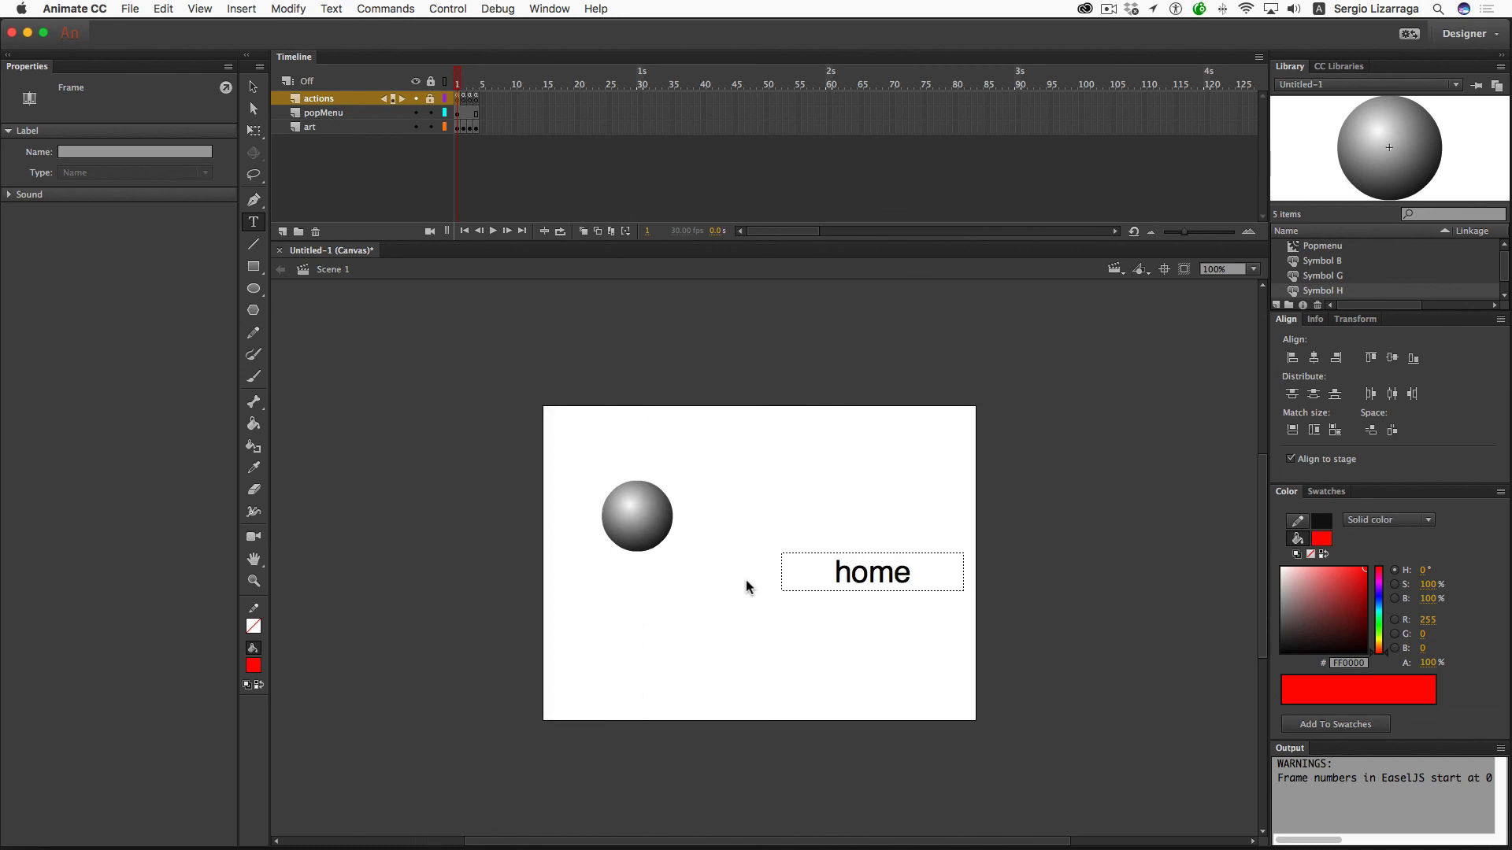